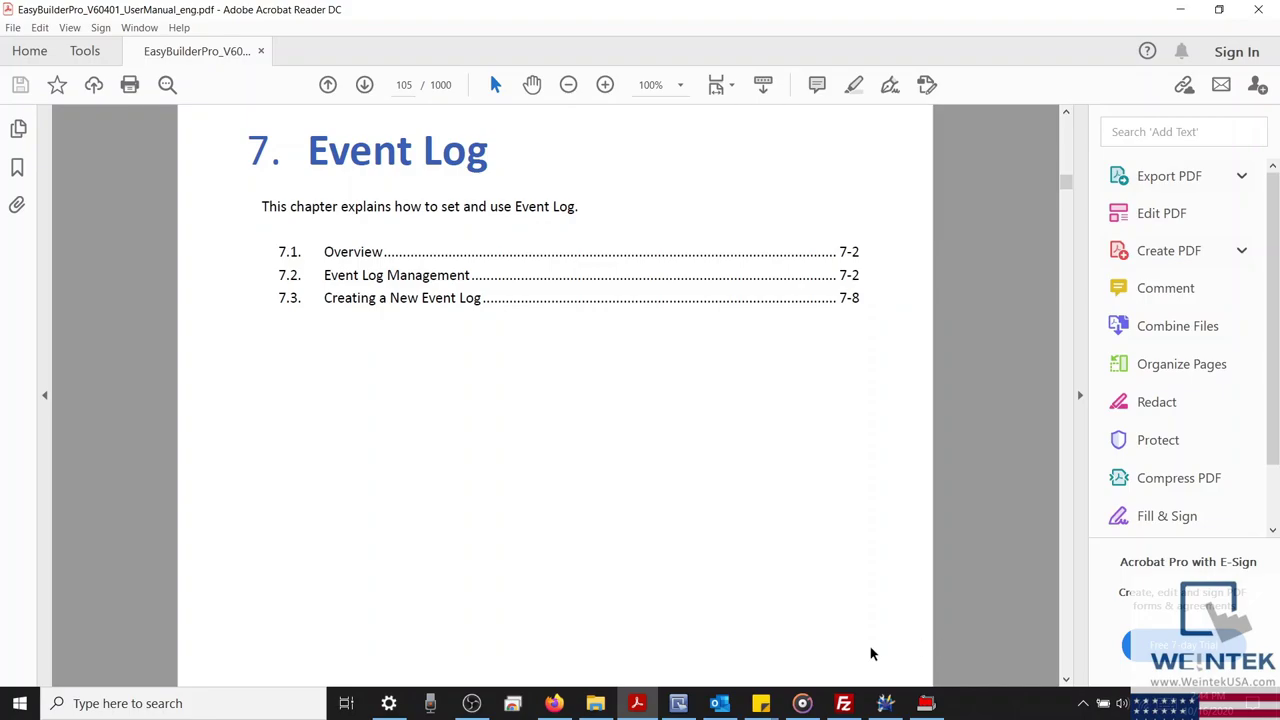
Create a new EasyBuilder Pro project for the cMT3072XH (1024 x 600) model
mouse_move(678, 700)
click(675, 675)
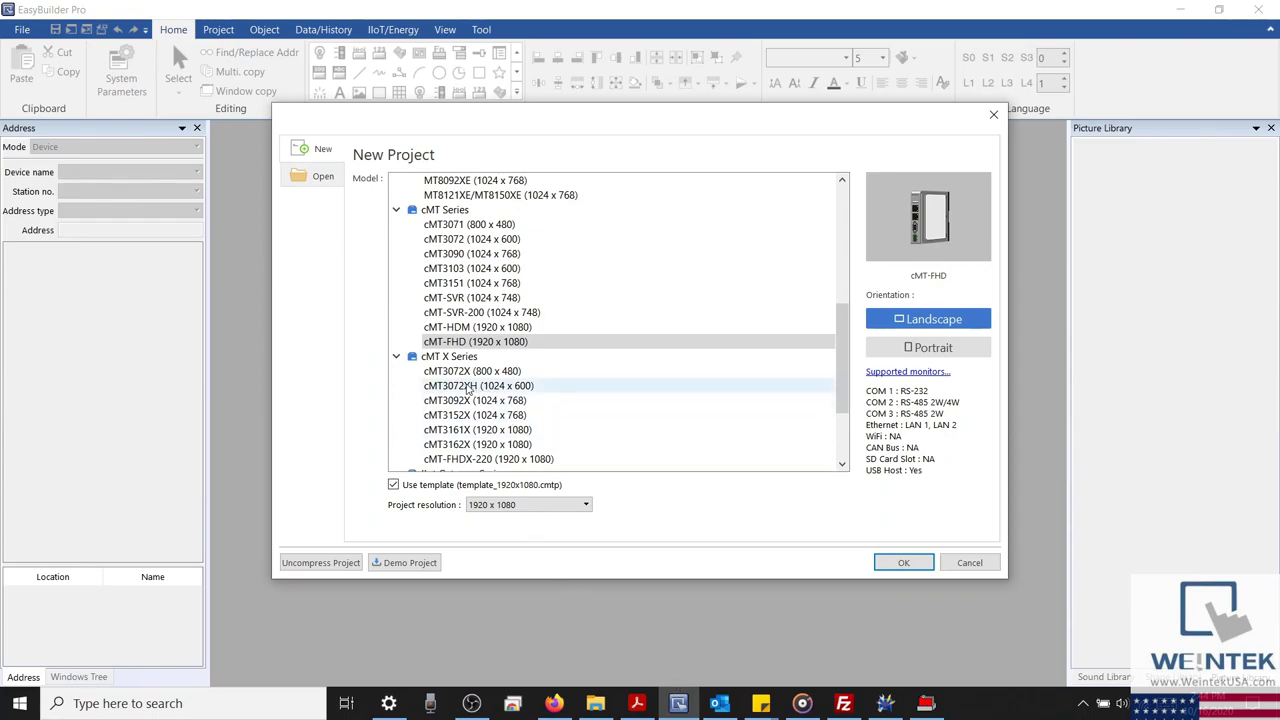
click(468, 388)
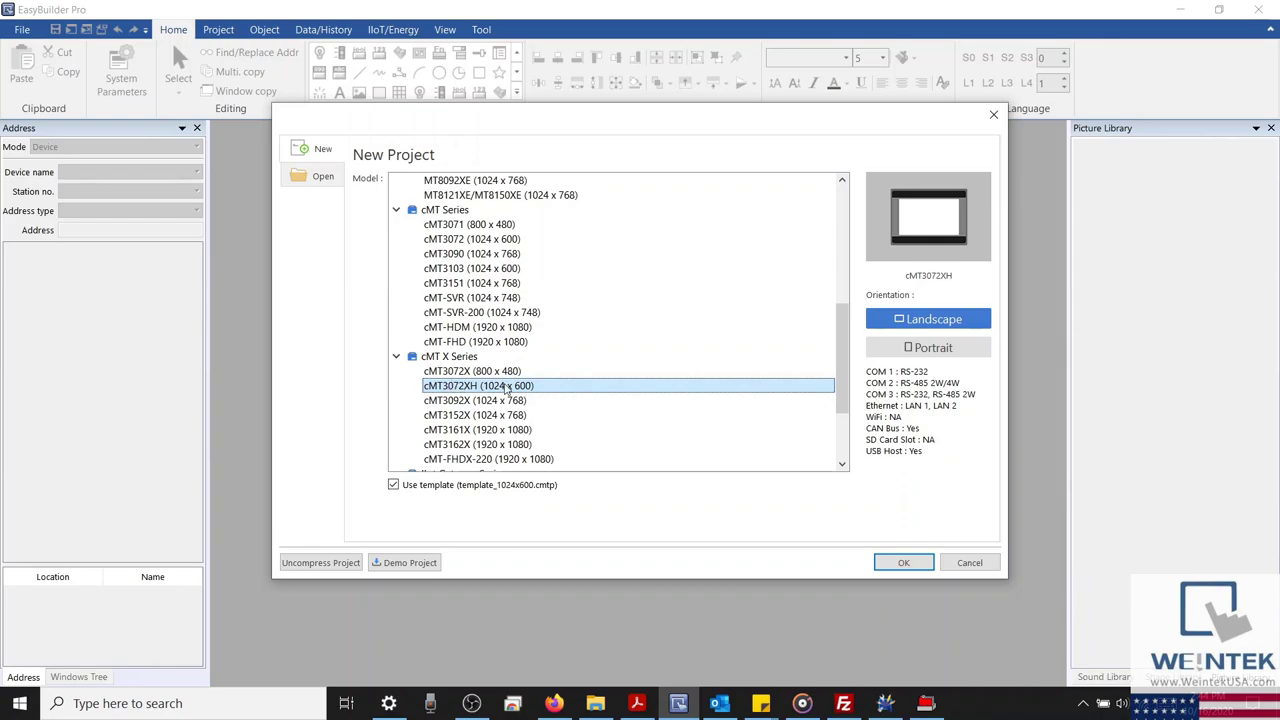
double_click(507, 387)
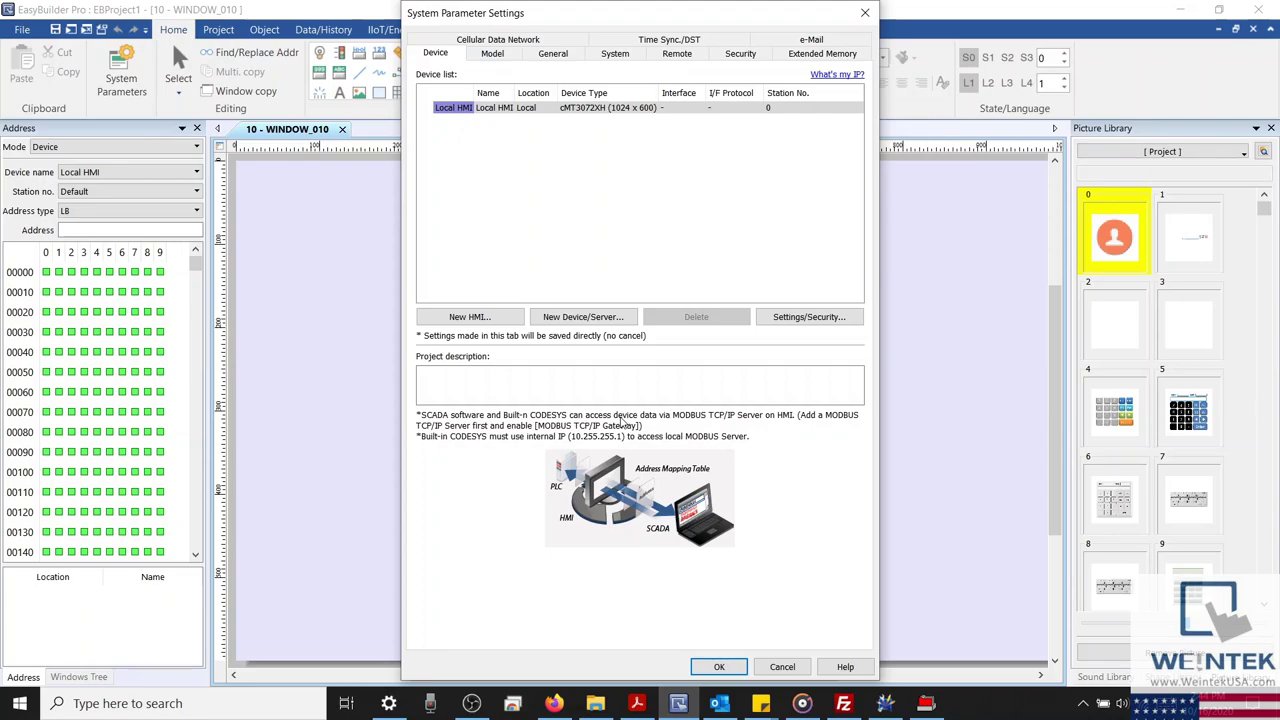
Accept the System Parameter Settings, then open Event (Alarm) Log from Data/History
click(737, 667)
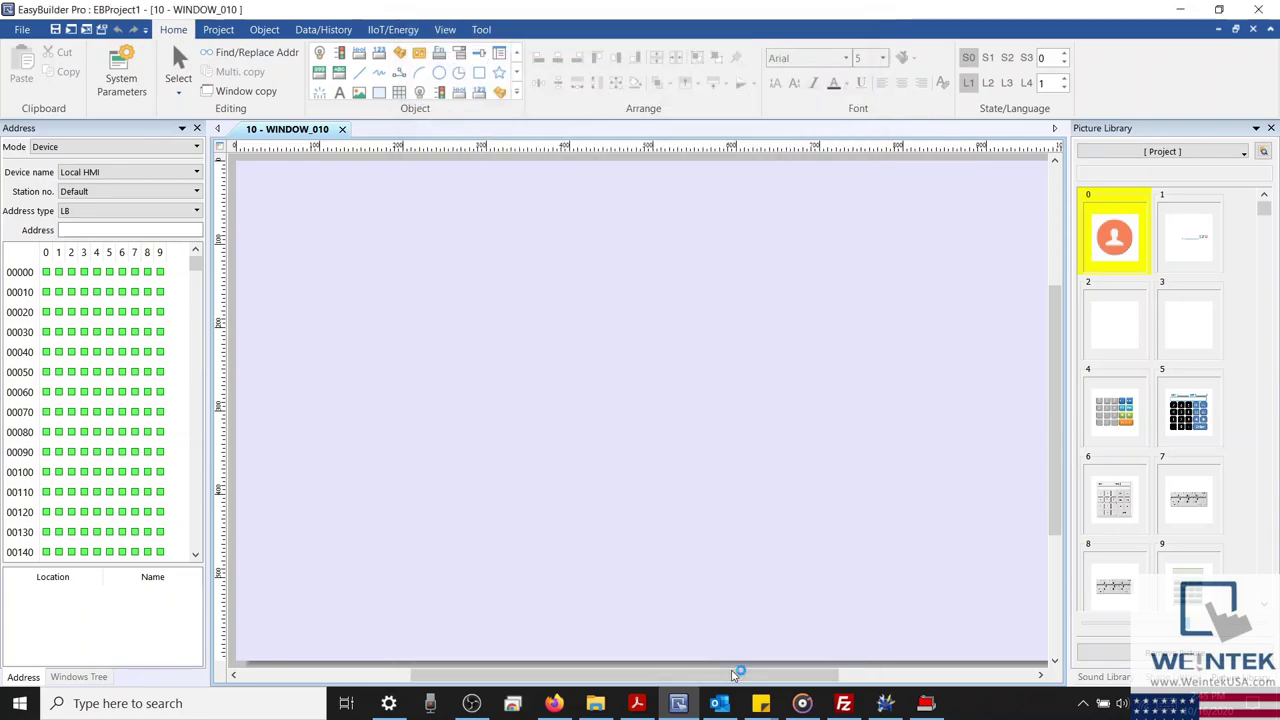
click(318, 30)
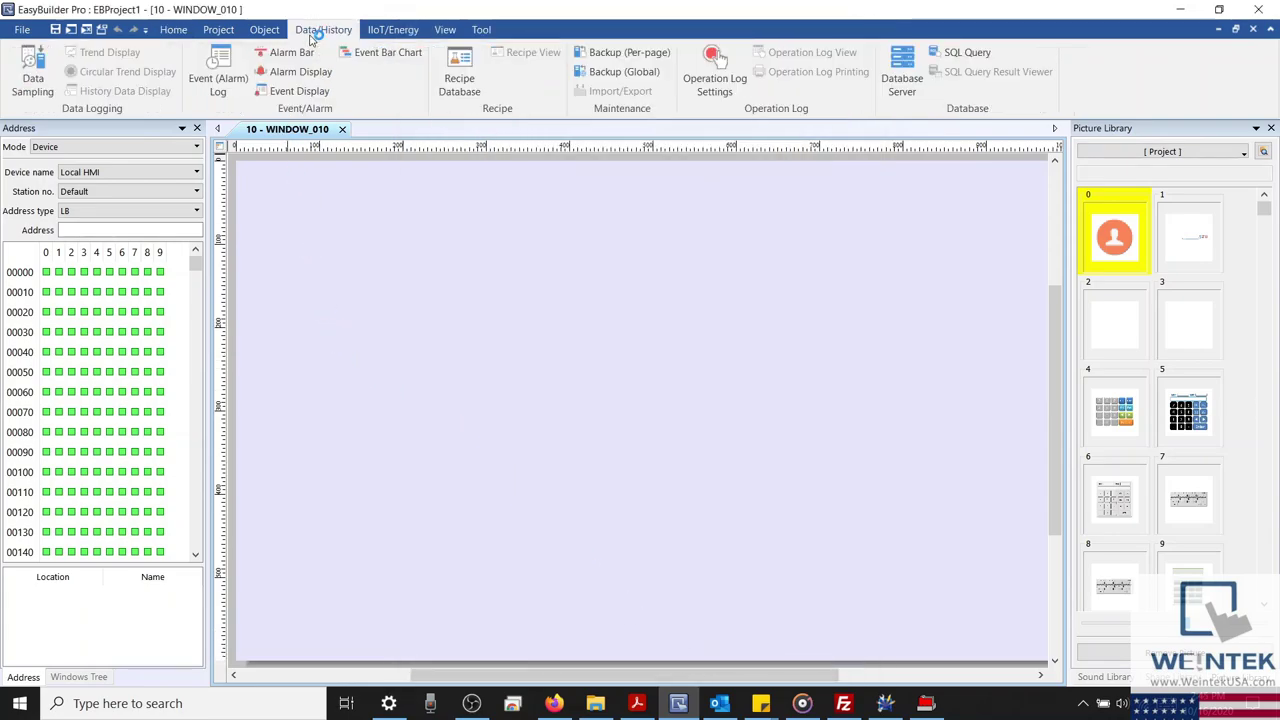
click(231, 66)
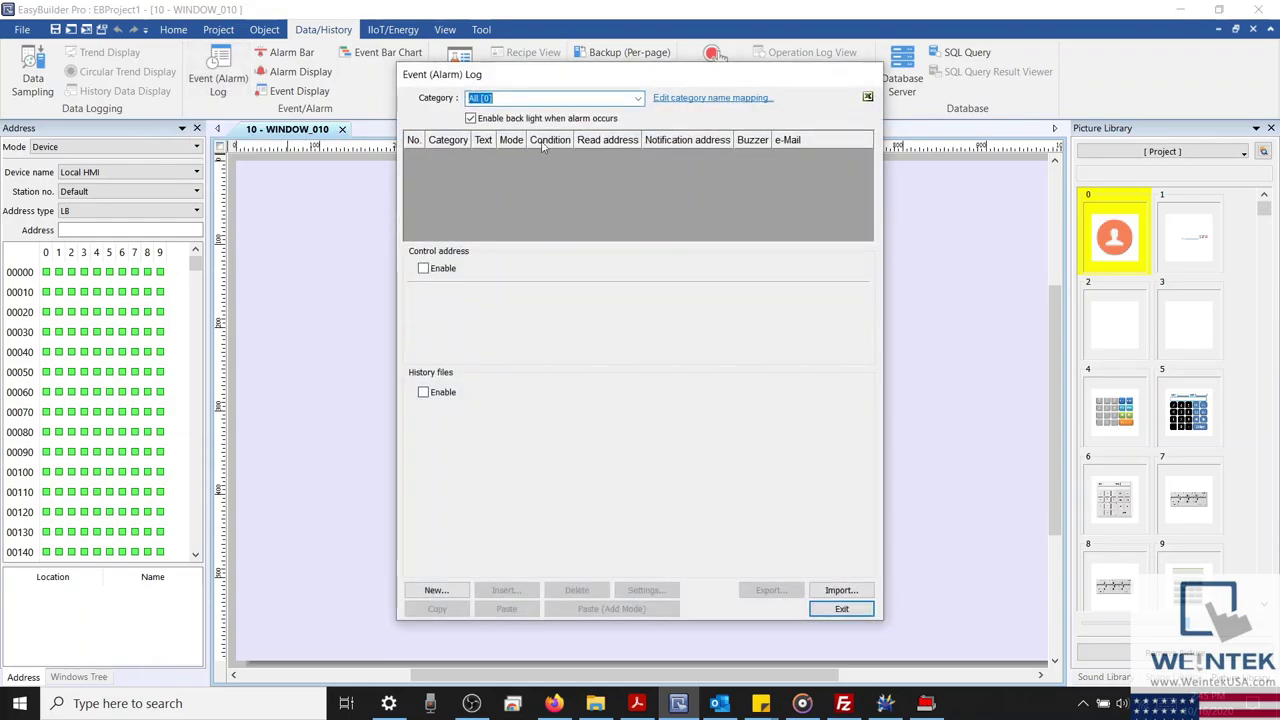
Keep the alarm category at All and enable the backlight when an alarm occurs
click(638, 98)
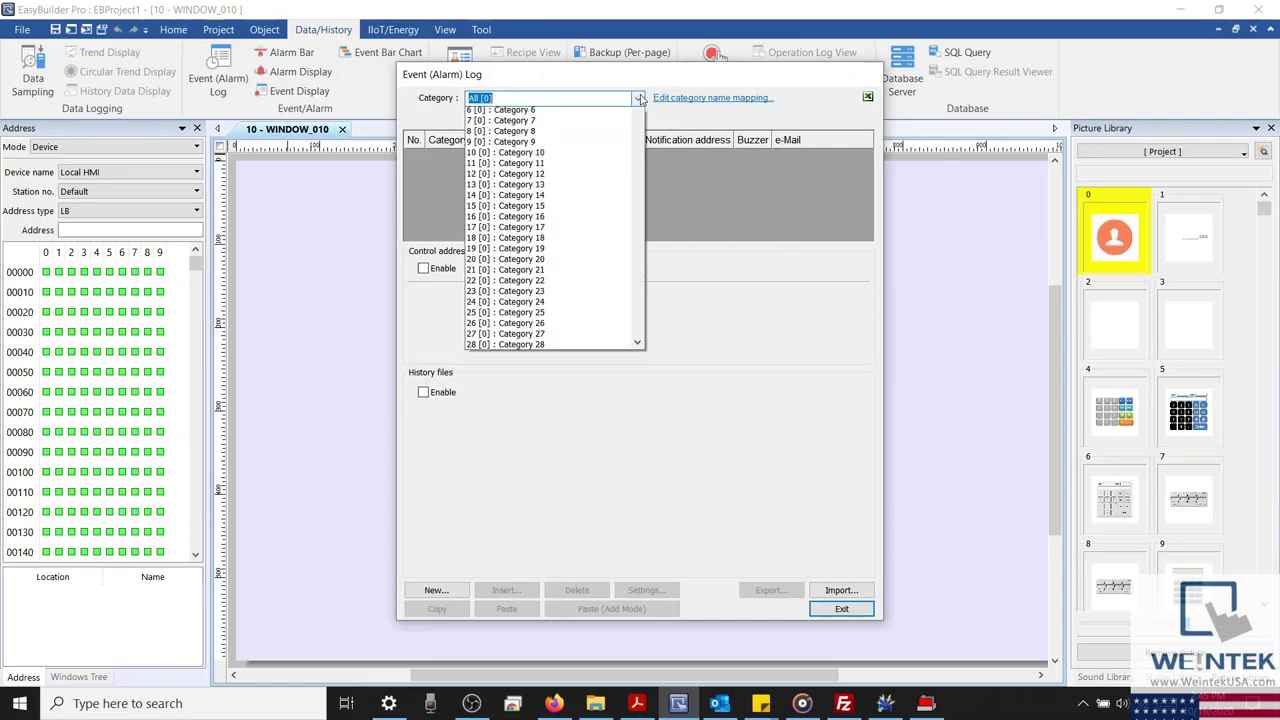
drag(638, 132, 611, 190)
scroll(611, 190, up, 20)
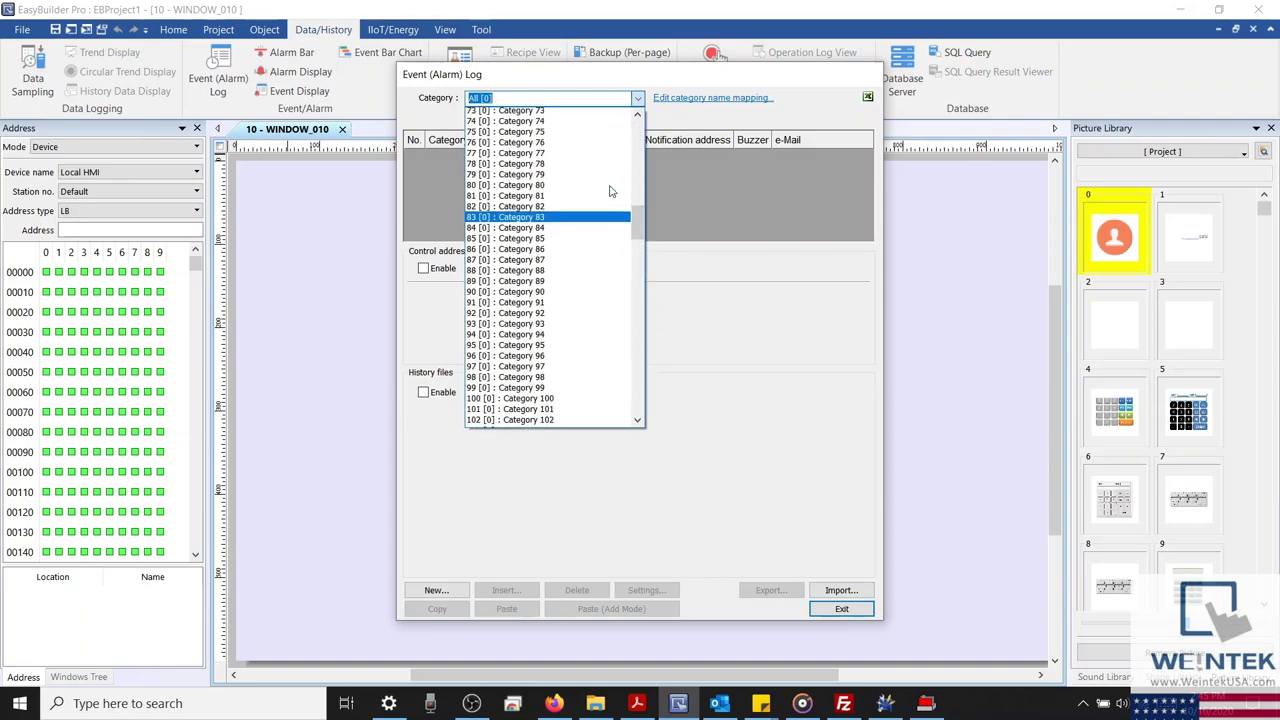
scroll(613, 188, up, 1)
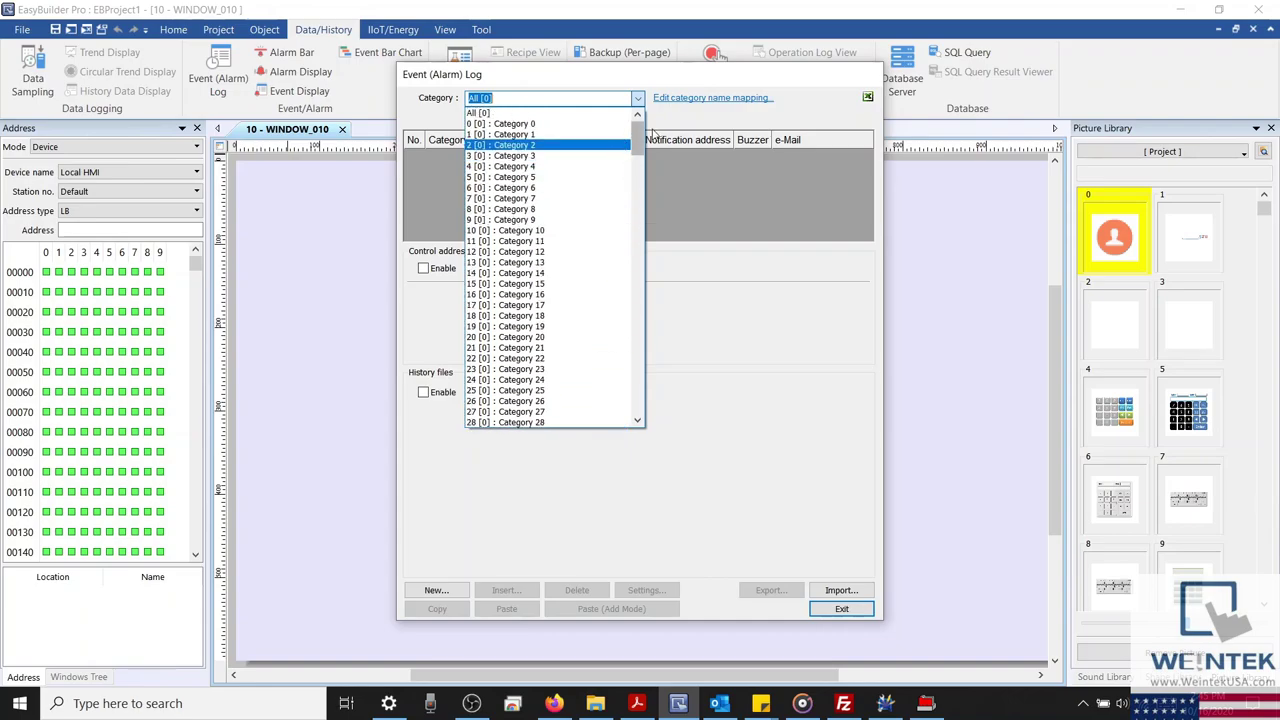
click(669, 125)
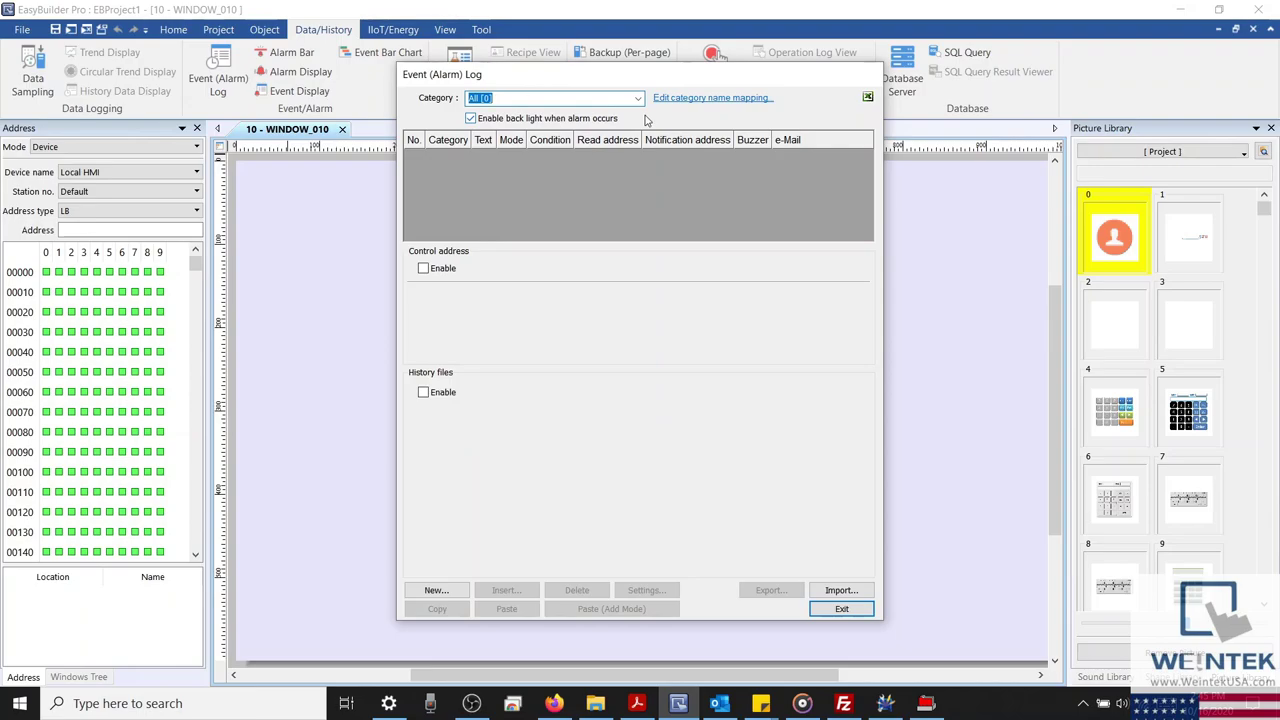
click(708, 104)
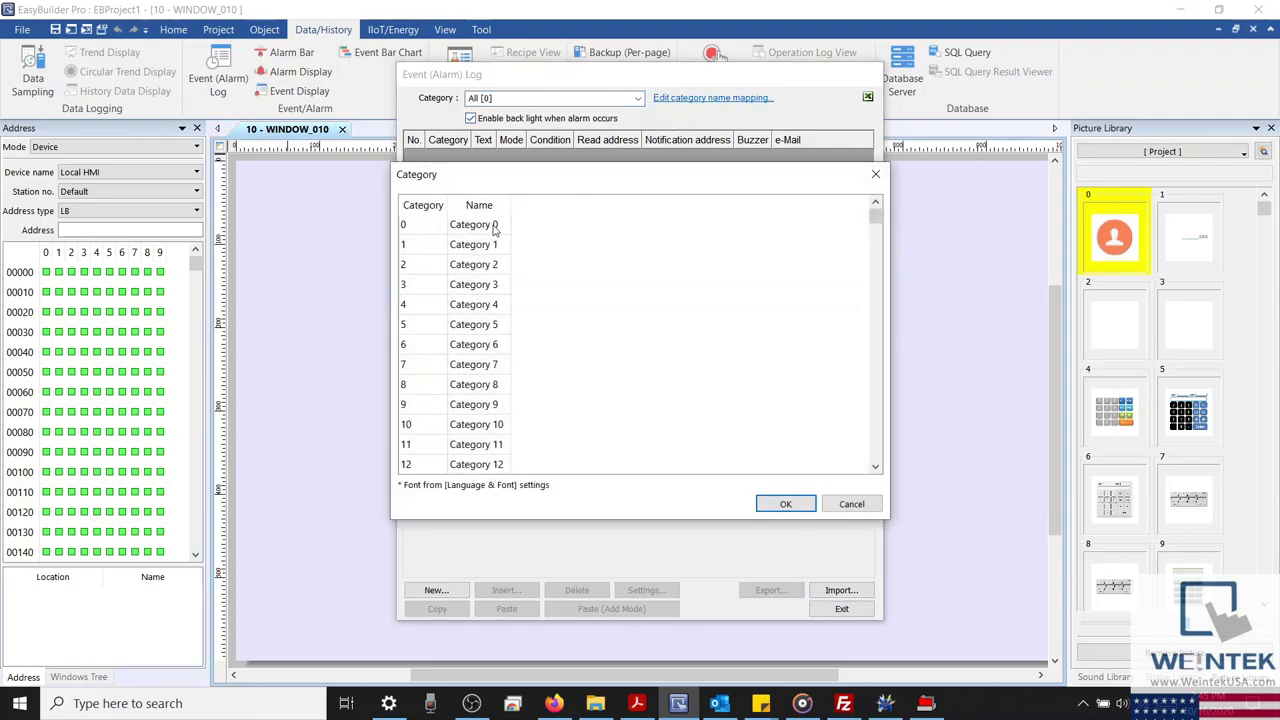
click(875, 174)
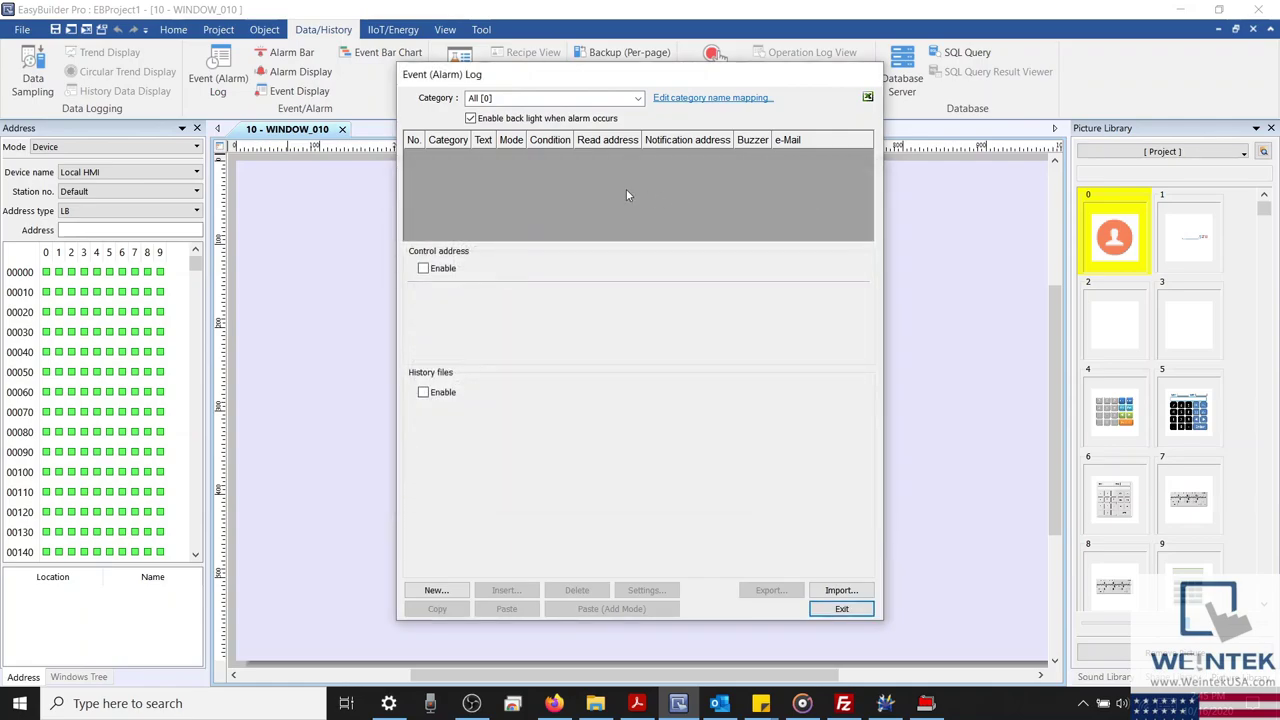
click(471, 120)
Enable the control address and history files, saving history to a USB disk
click(423, 270)
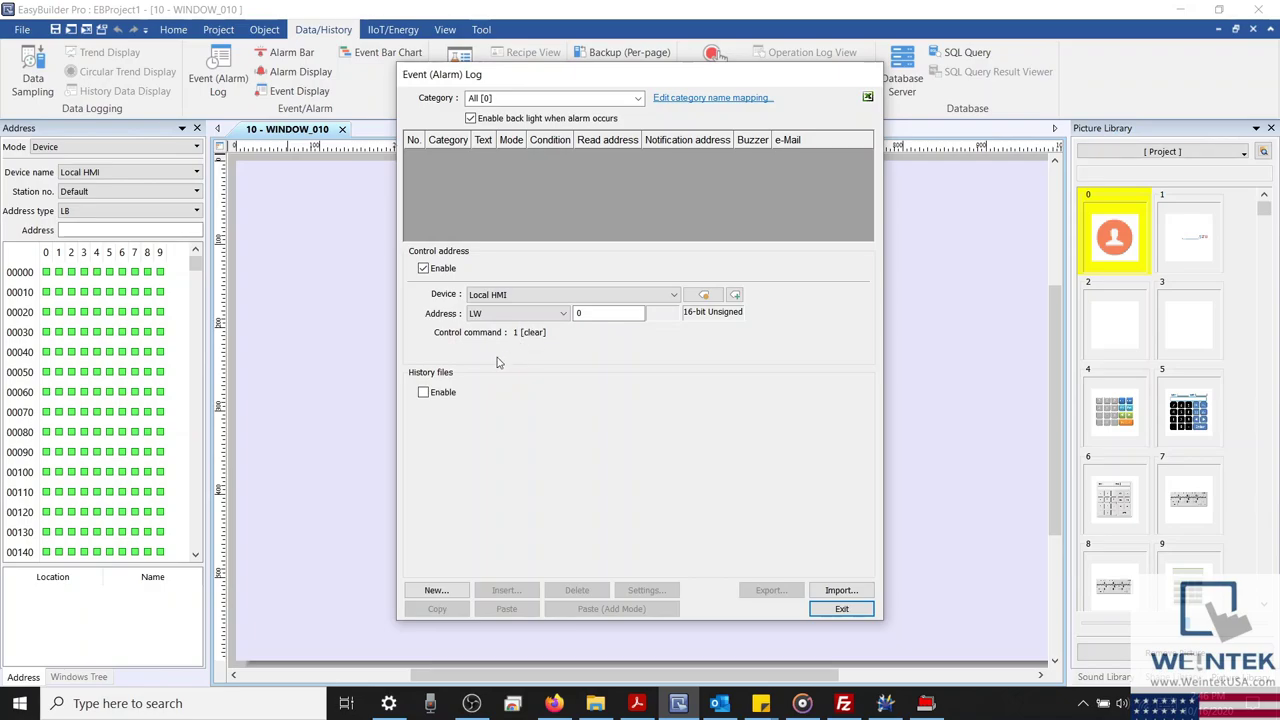
click(423, 393)
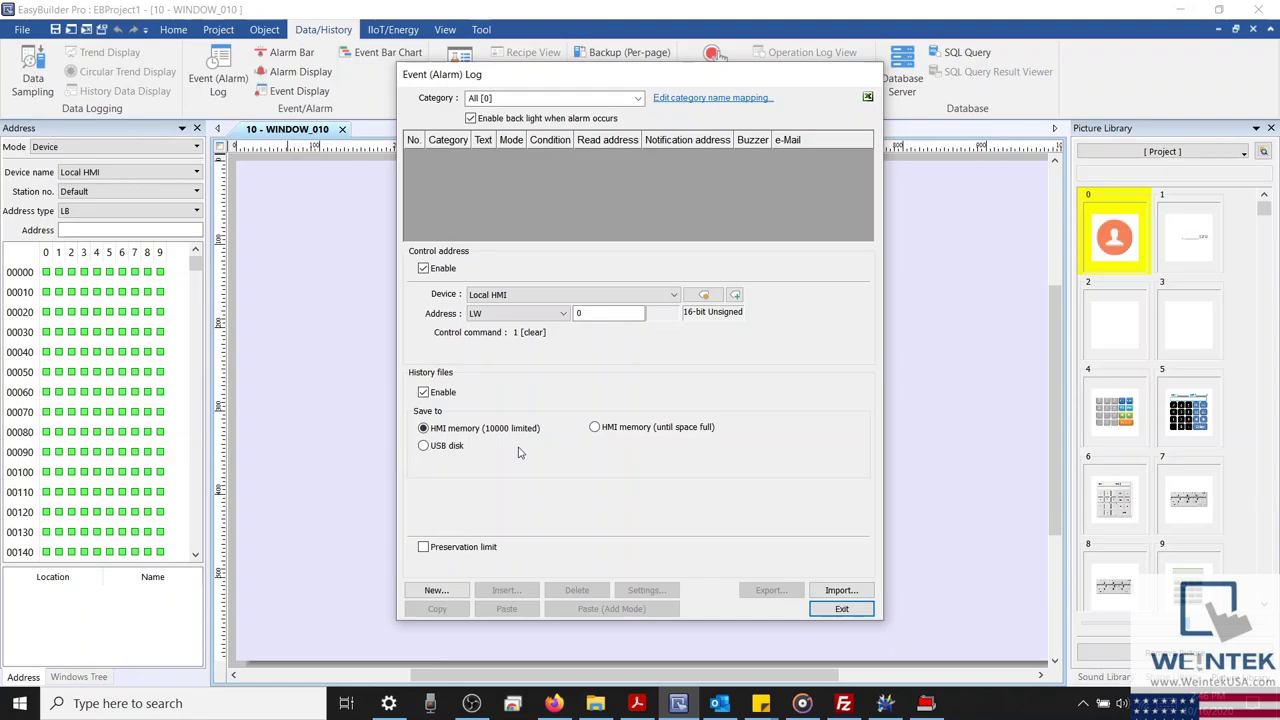
click(594, 427)
click(424, 447)
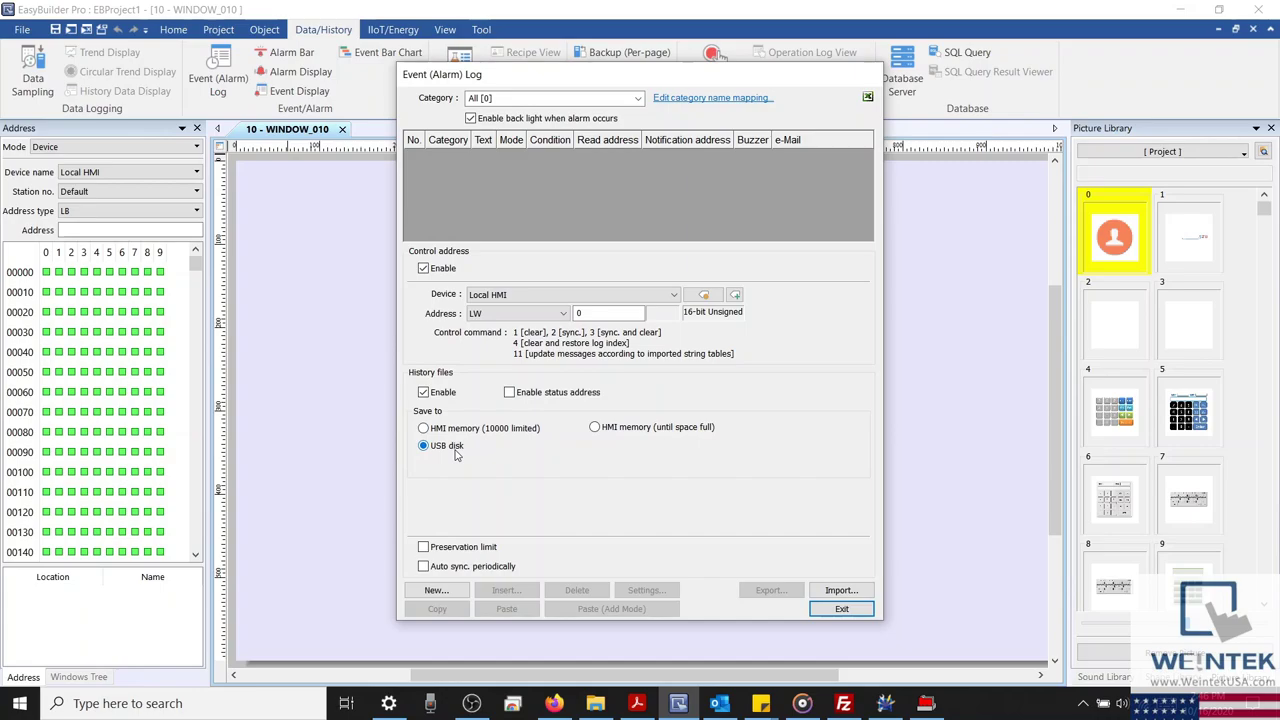
Set the control address to LW 2, leaving Enable status address off
click(600, 313)
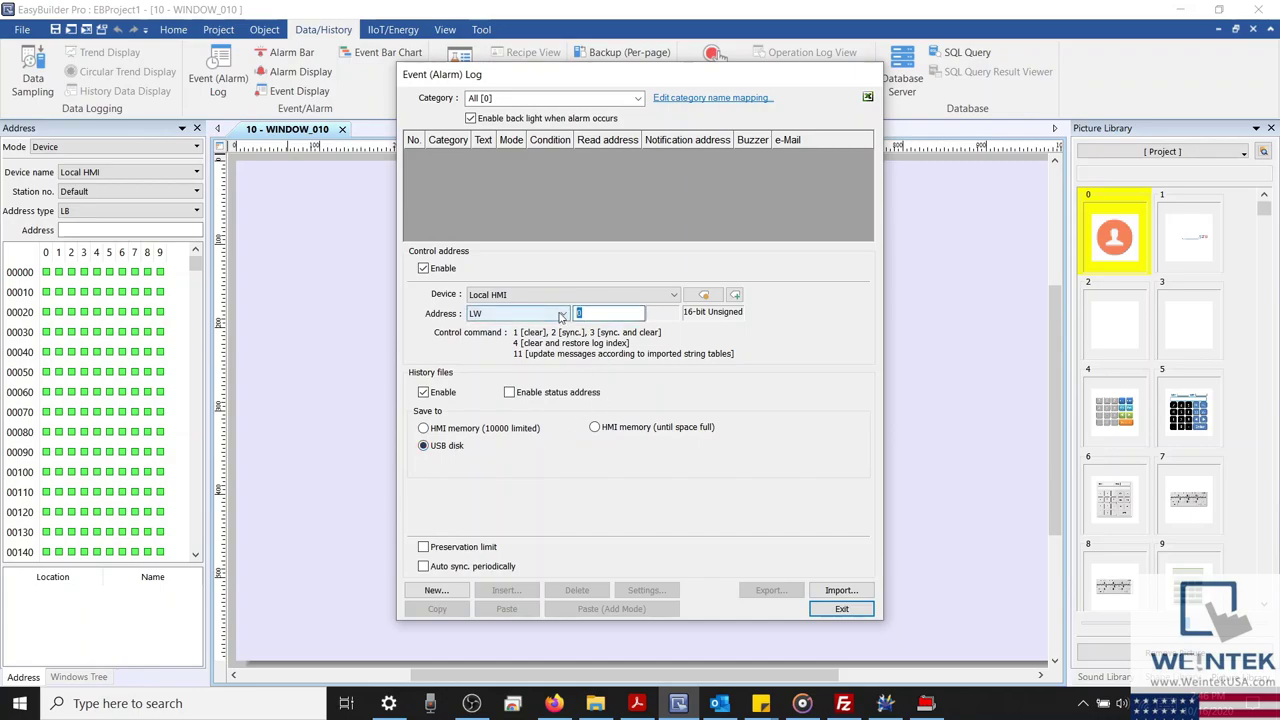
text(2)
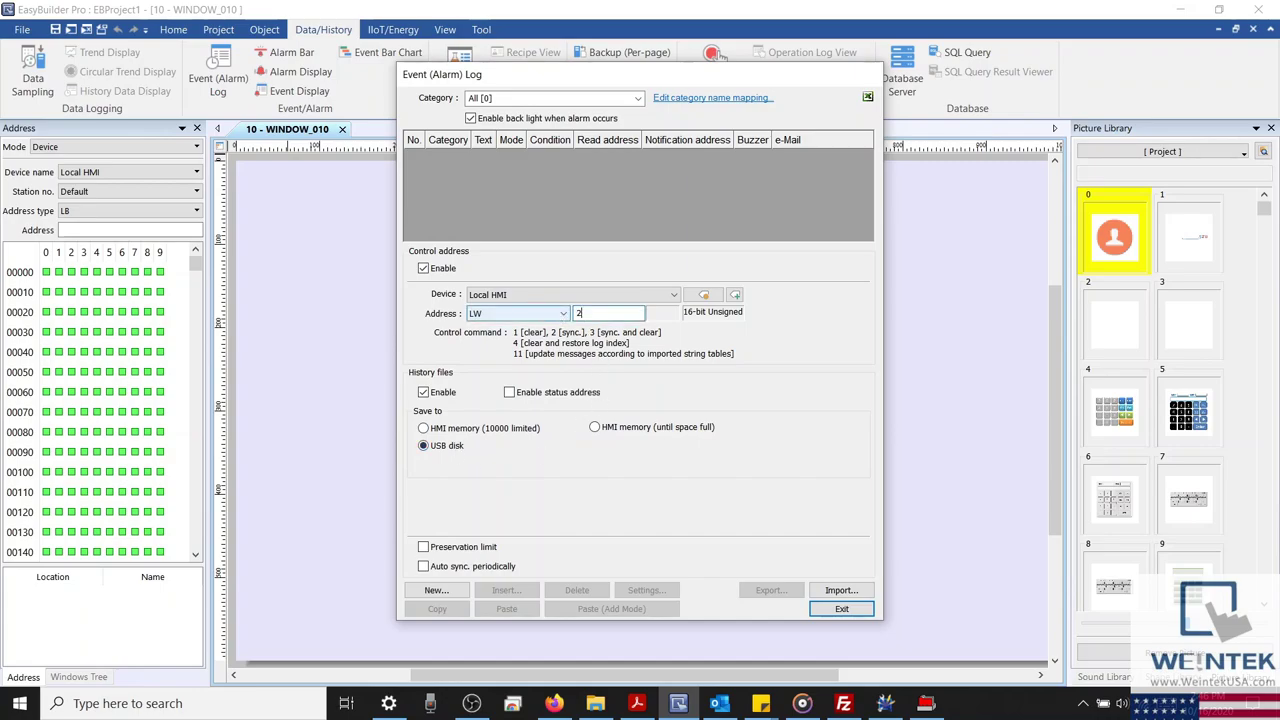
click(509, 395)
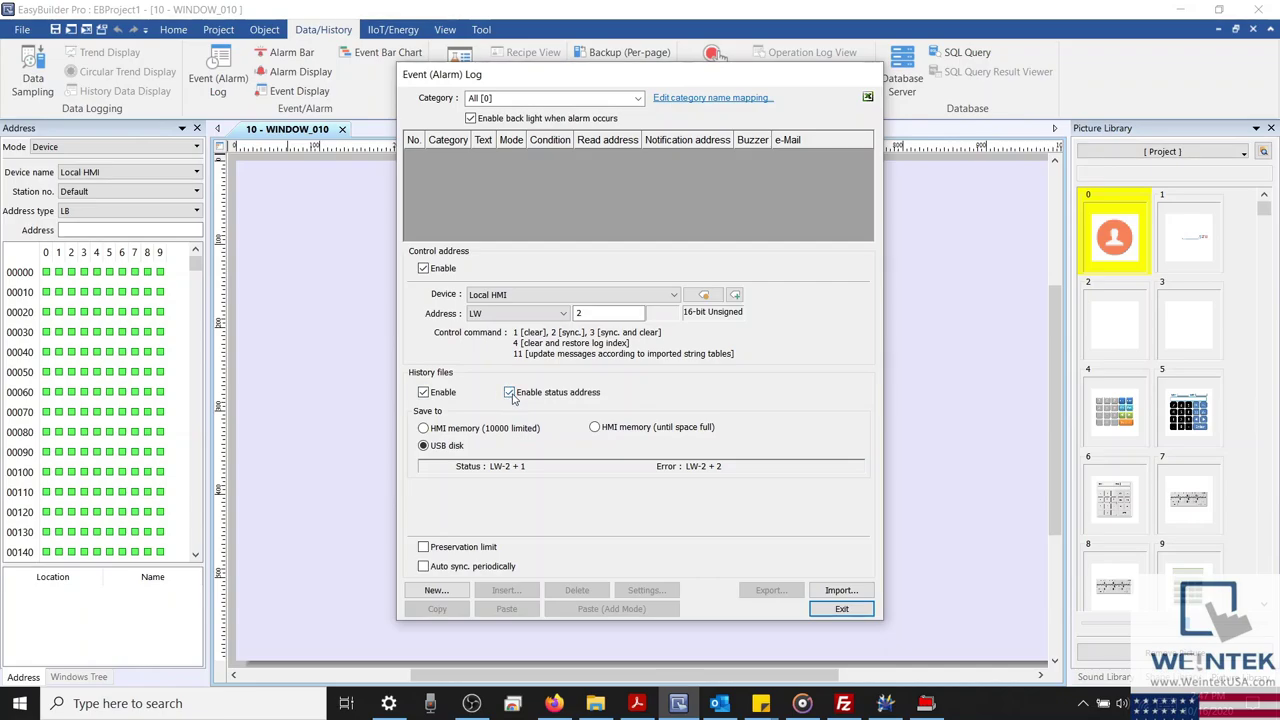
click(510, 394)
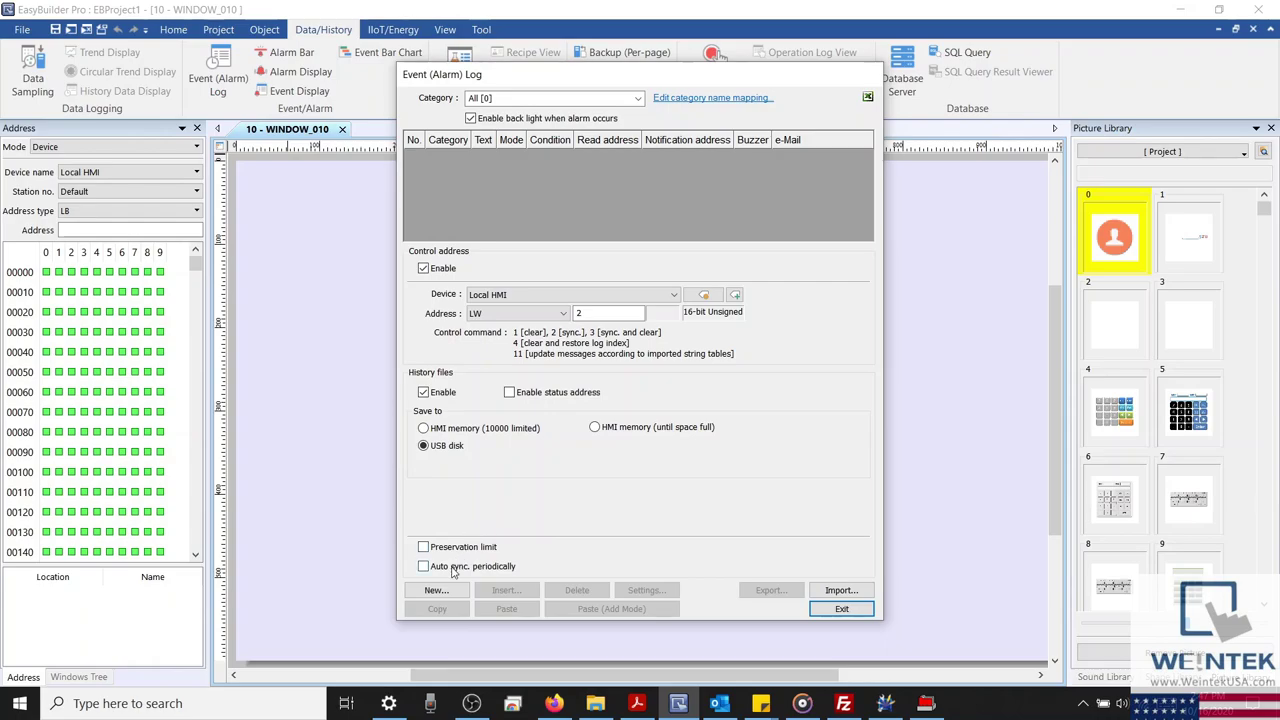
Keep history files for 7 days and auto-sync them every 30 minutes
click(423, 547)
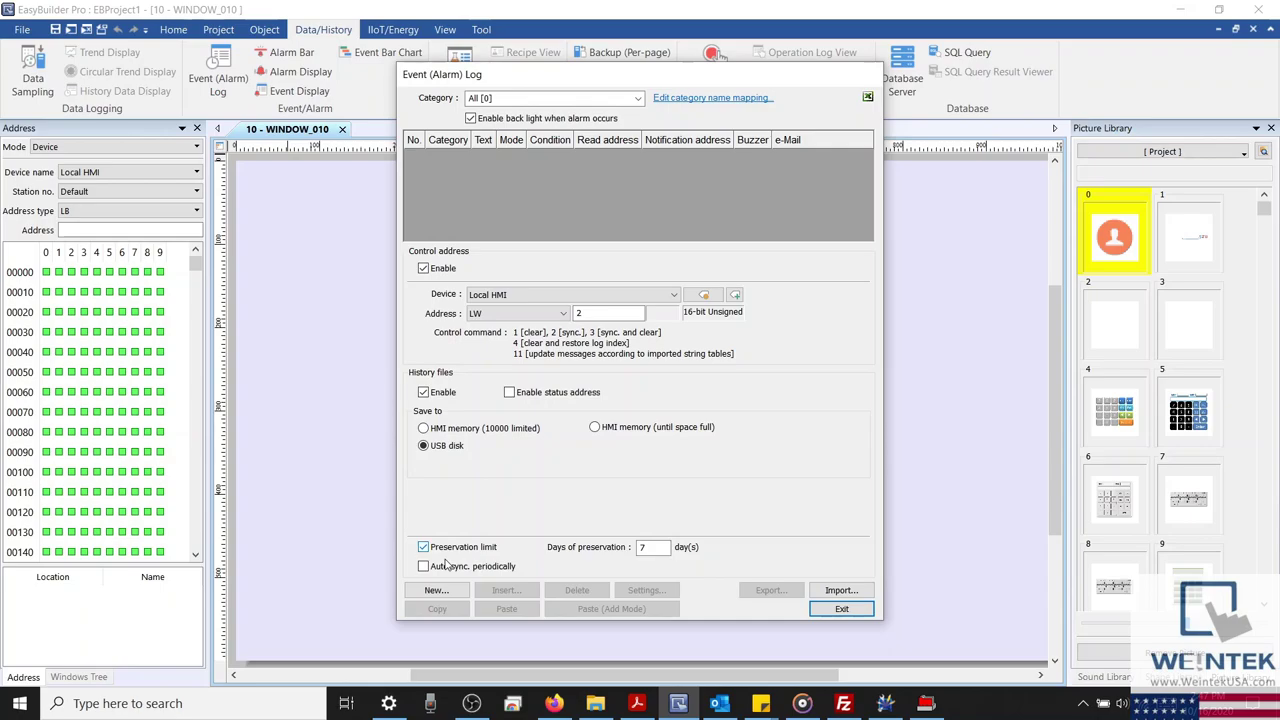
click(423, 567)
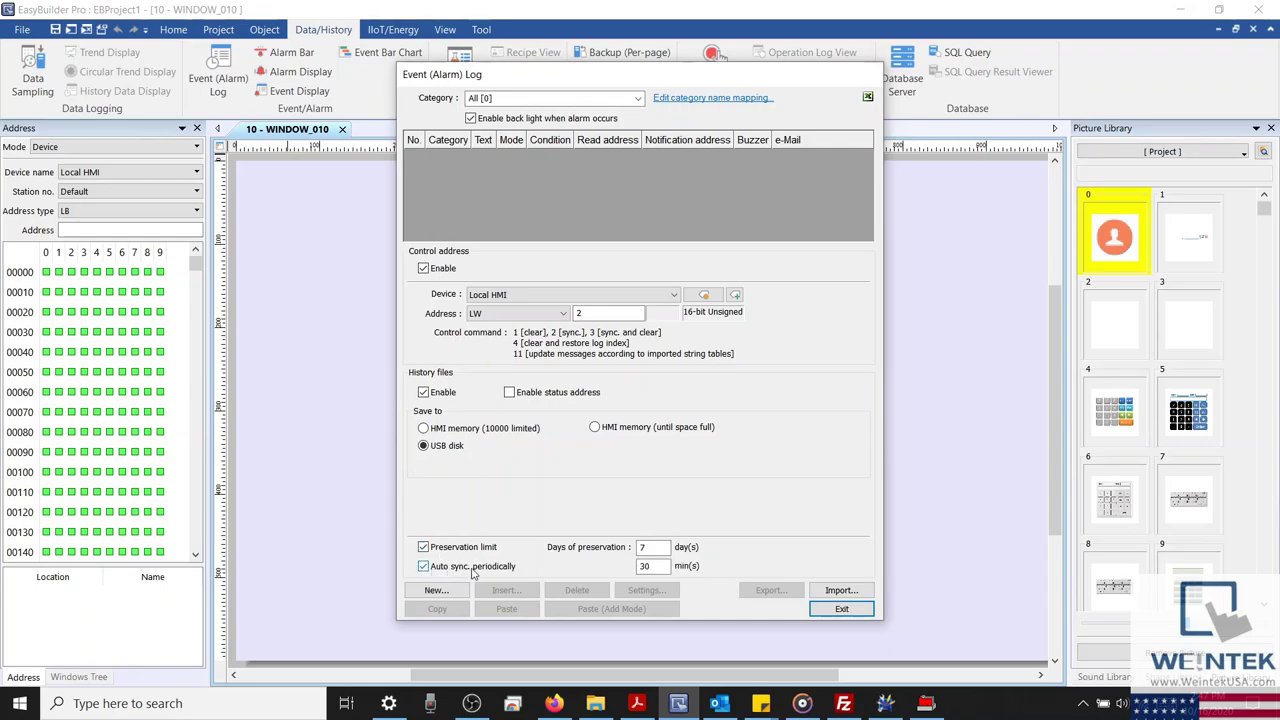
double_click(638, 567)
click(648, 567)
Add a new alarm event with default settings, cancelling a second insert
click(460, 592)
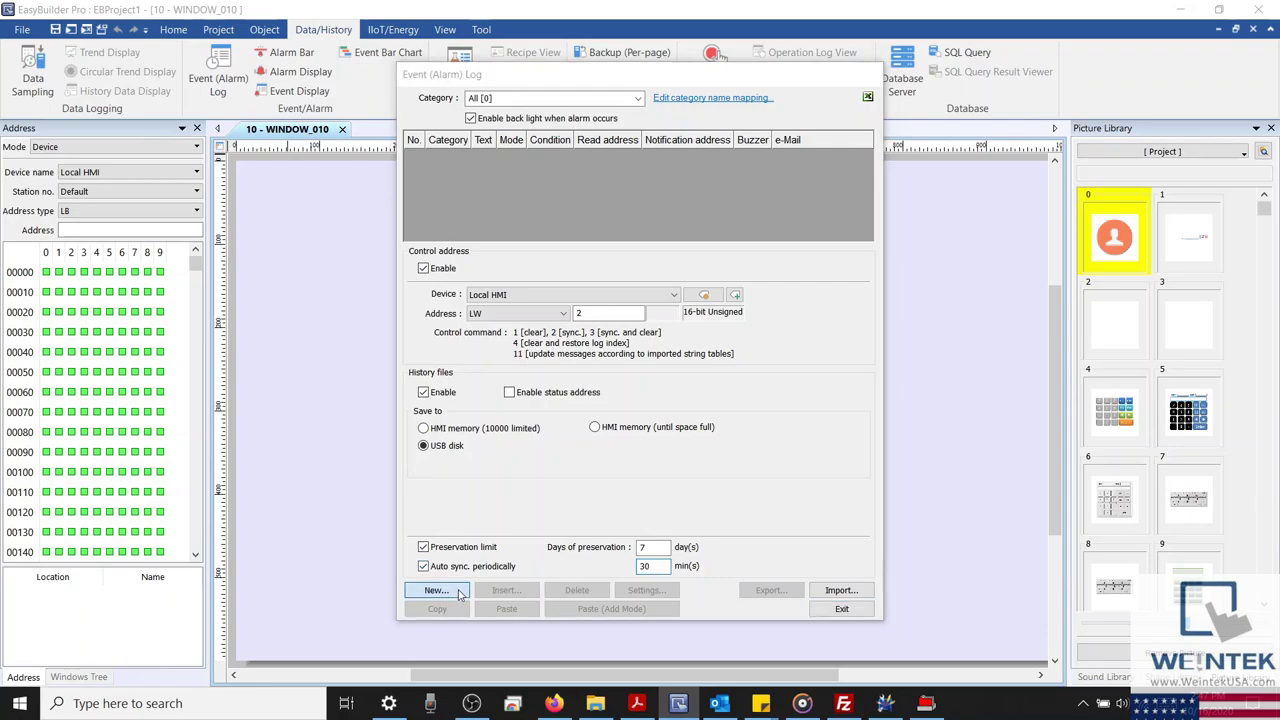
key(Return)
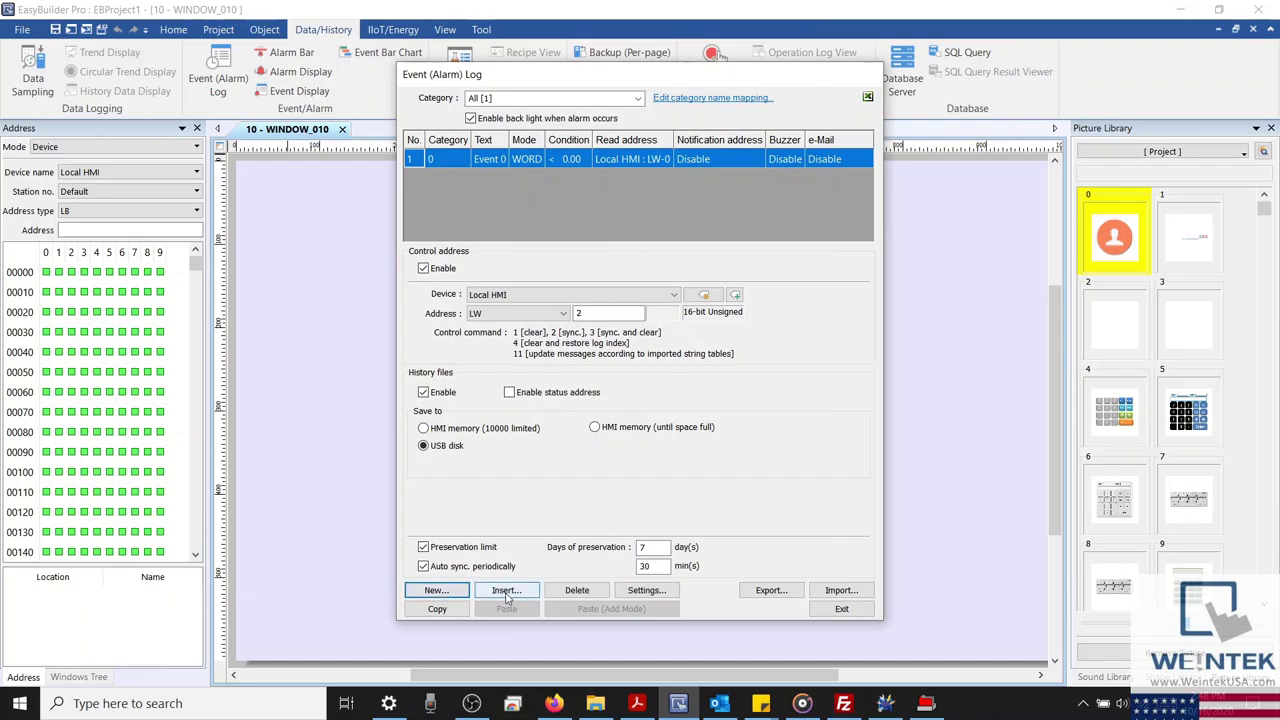
click(507, 593)
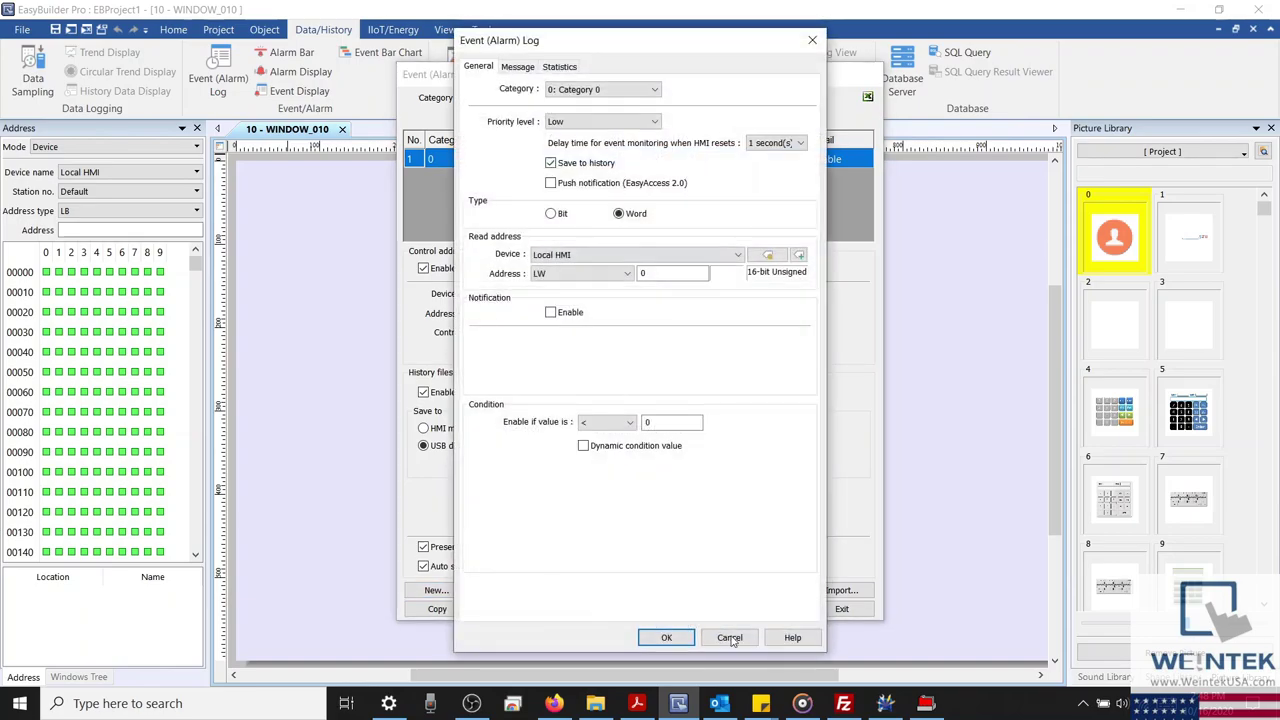
click(737, 643)
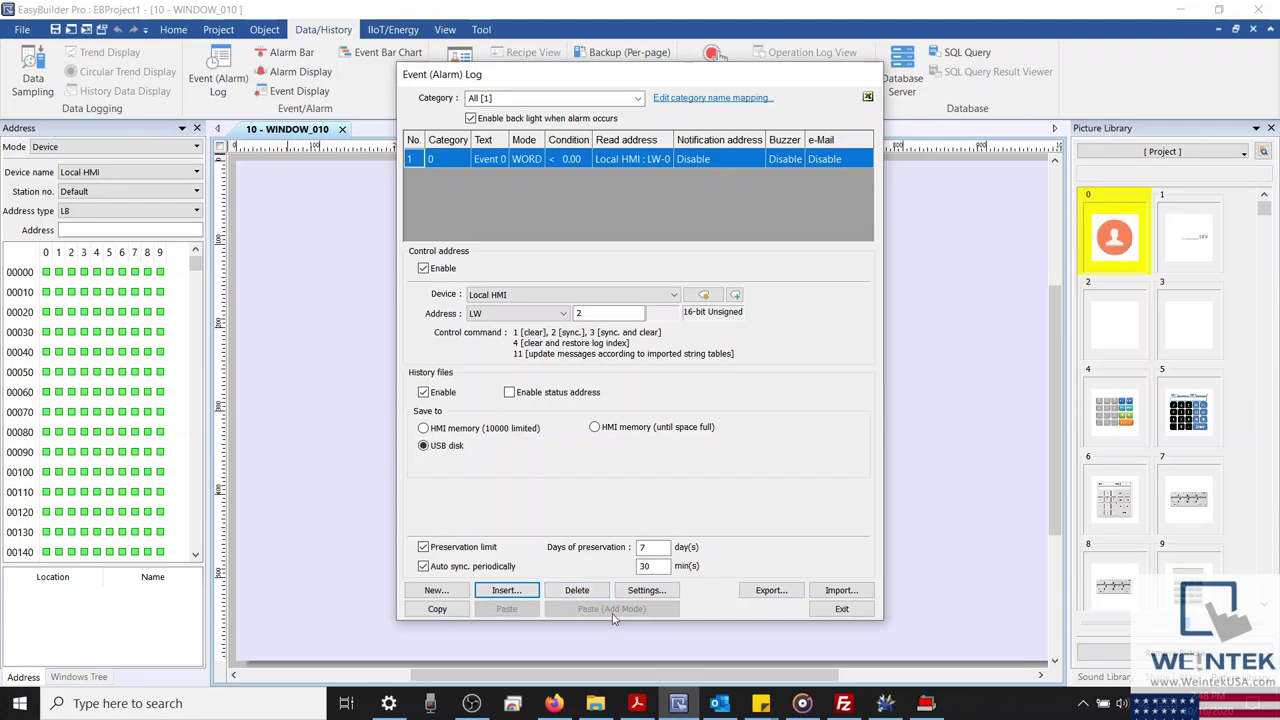
Paste copies of Event 0, then delete the duplicates so one entry remains
click(437, 610)
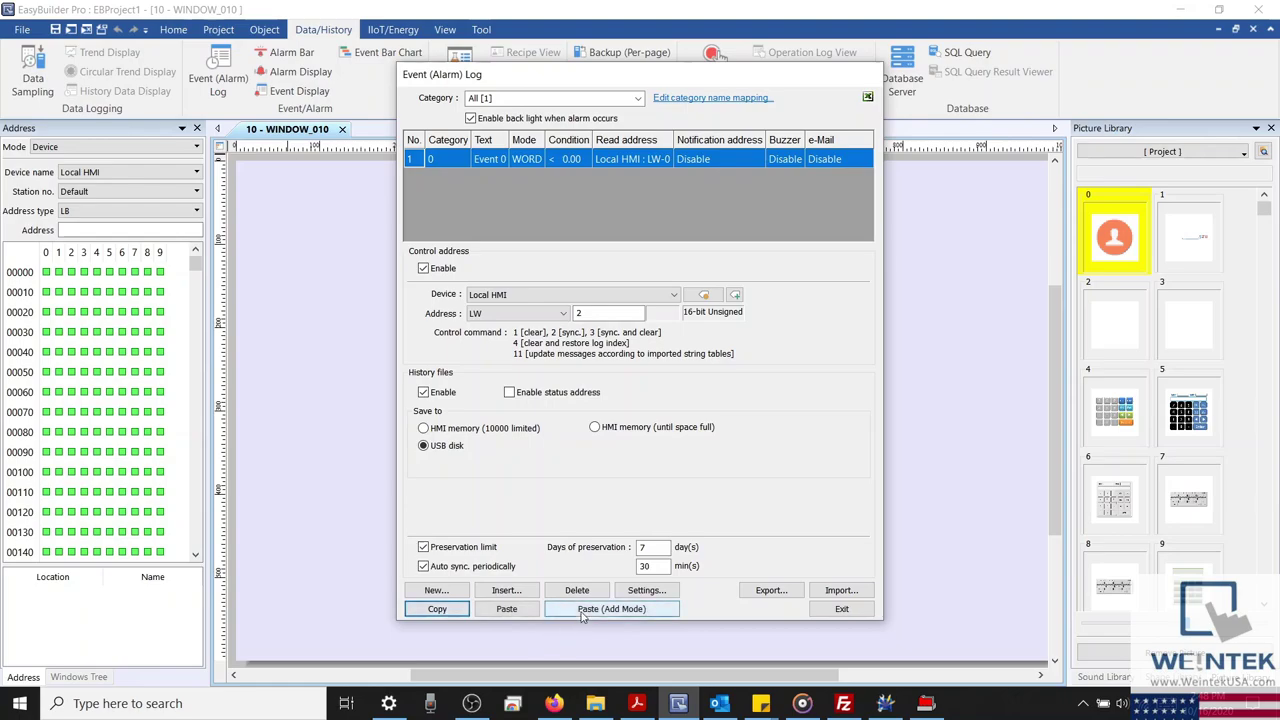
click(583, 612)
click(583, 612)
click(583, 612)
click(583, 612)
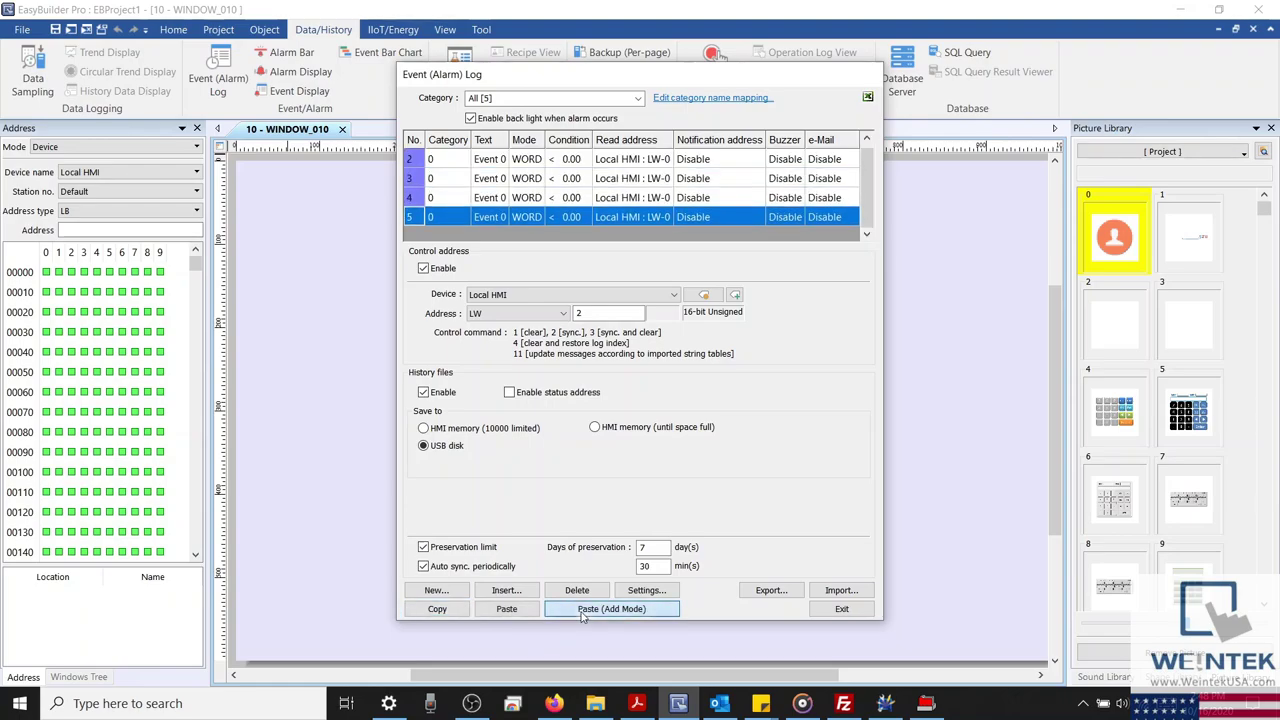
click(577, 591)
click(577, 591)
click(577, 591)
click(577, 591)
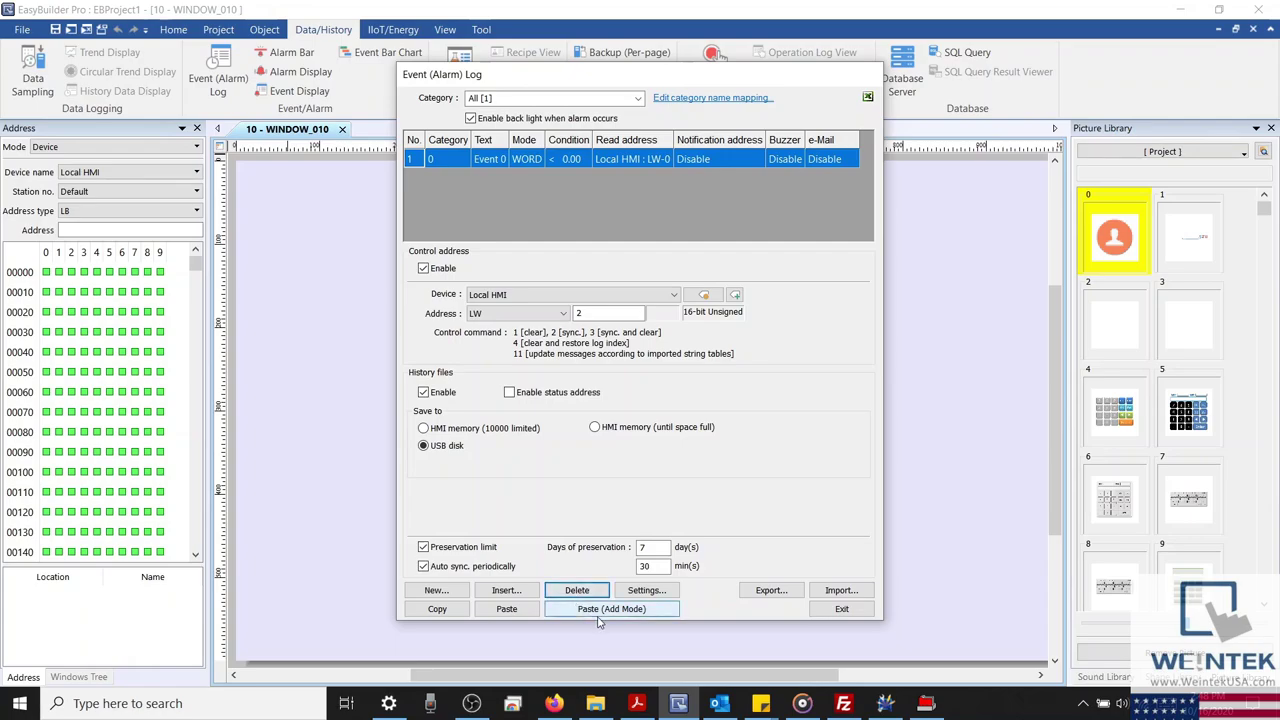
Open Event 0's settings and close them without changes
click(646, 591)
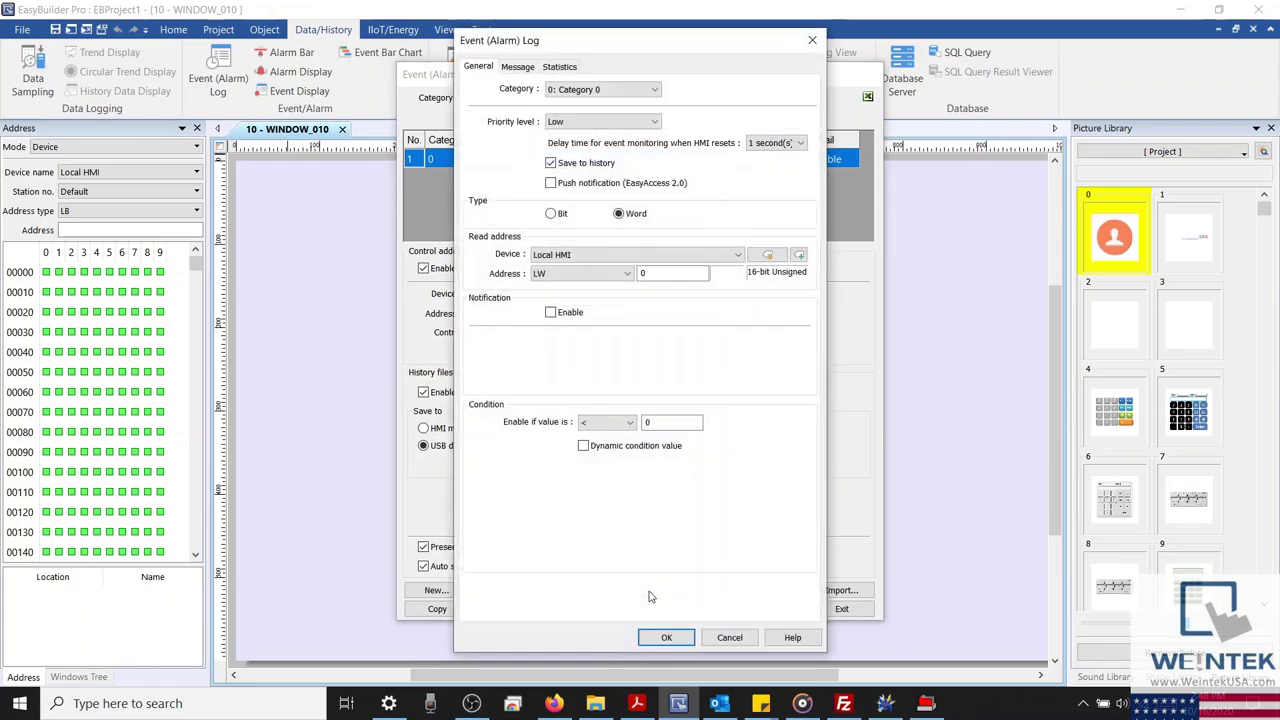
click(727, 638)
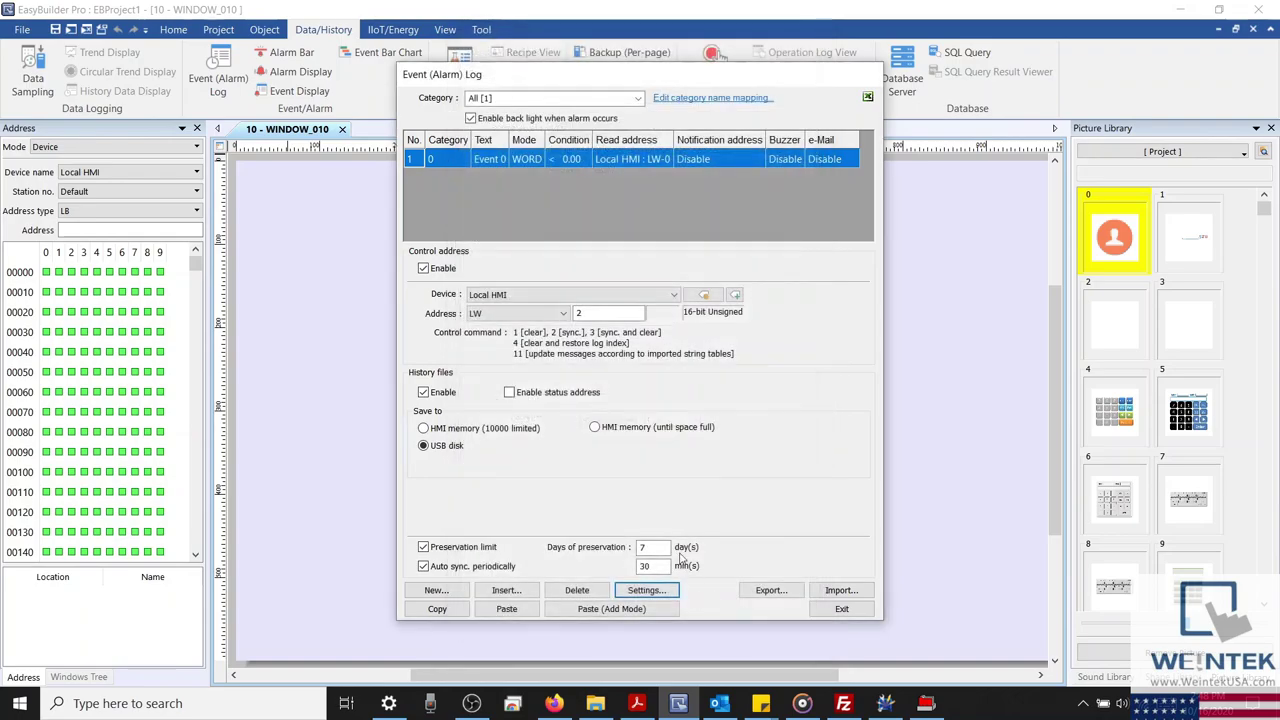
double_click(527, 160)
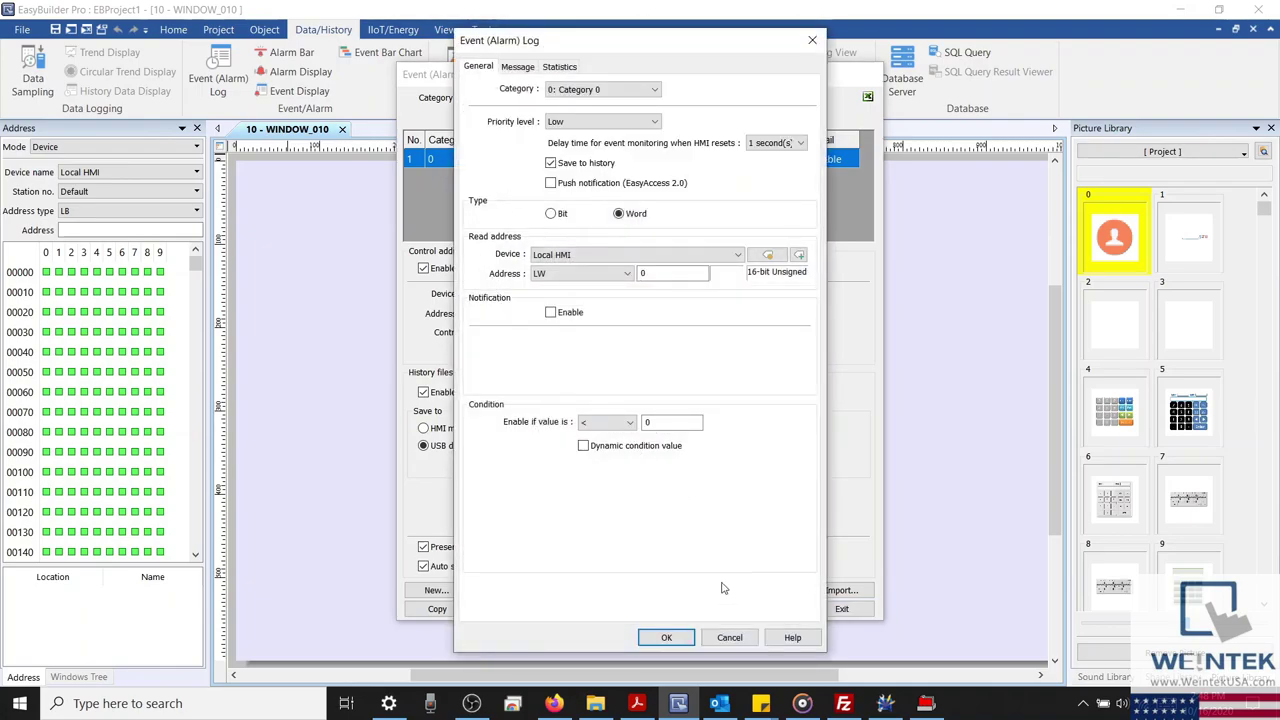
click(730, 638)
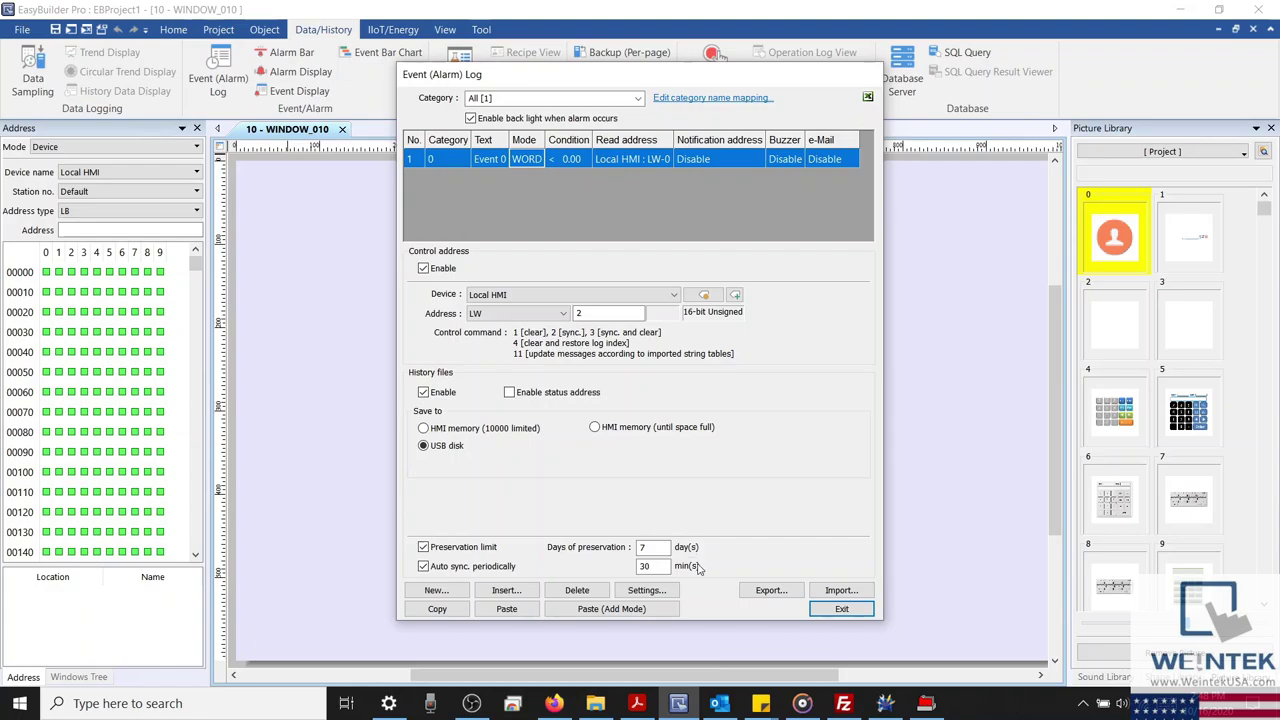
Preview the Import and Export file dialogs, then open the EventLogExample spreadsheet in Excel
click(830, 596)
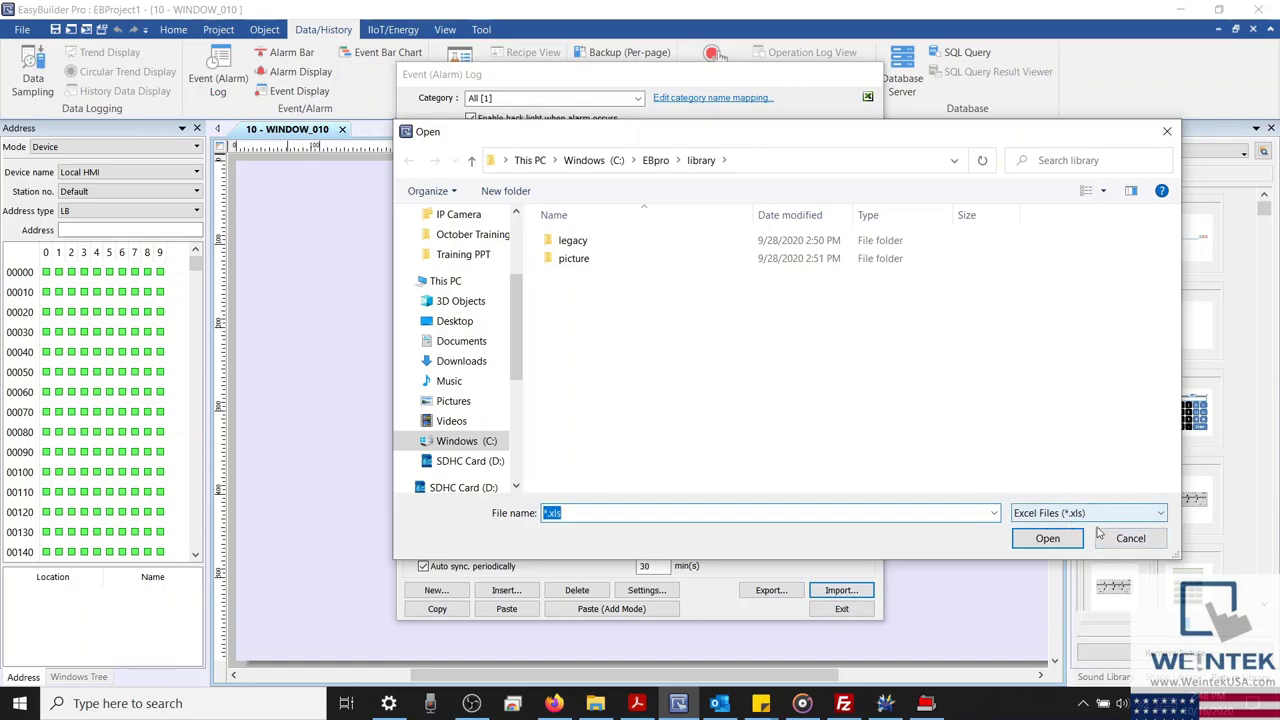
click(1130, 538)
click(769, 590)
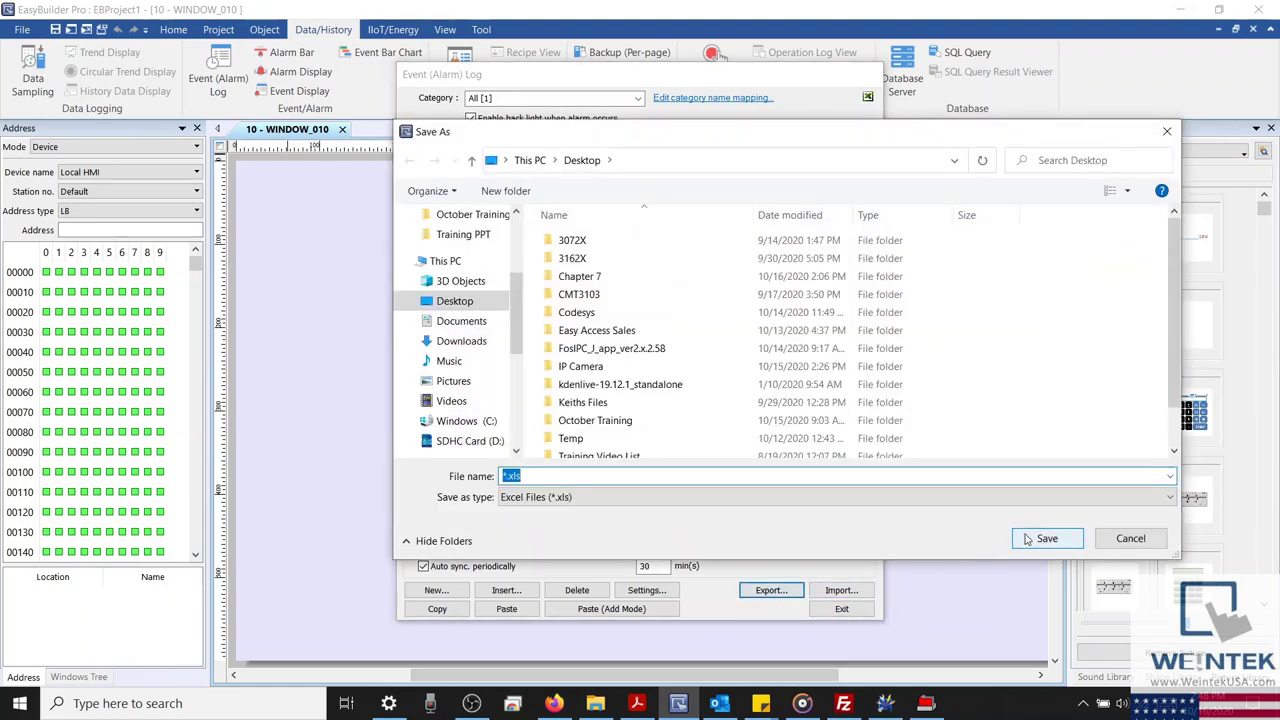
click(1122, 545)
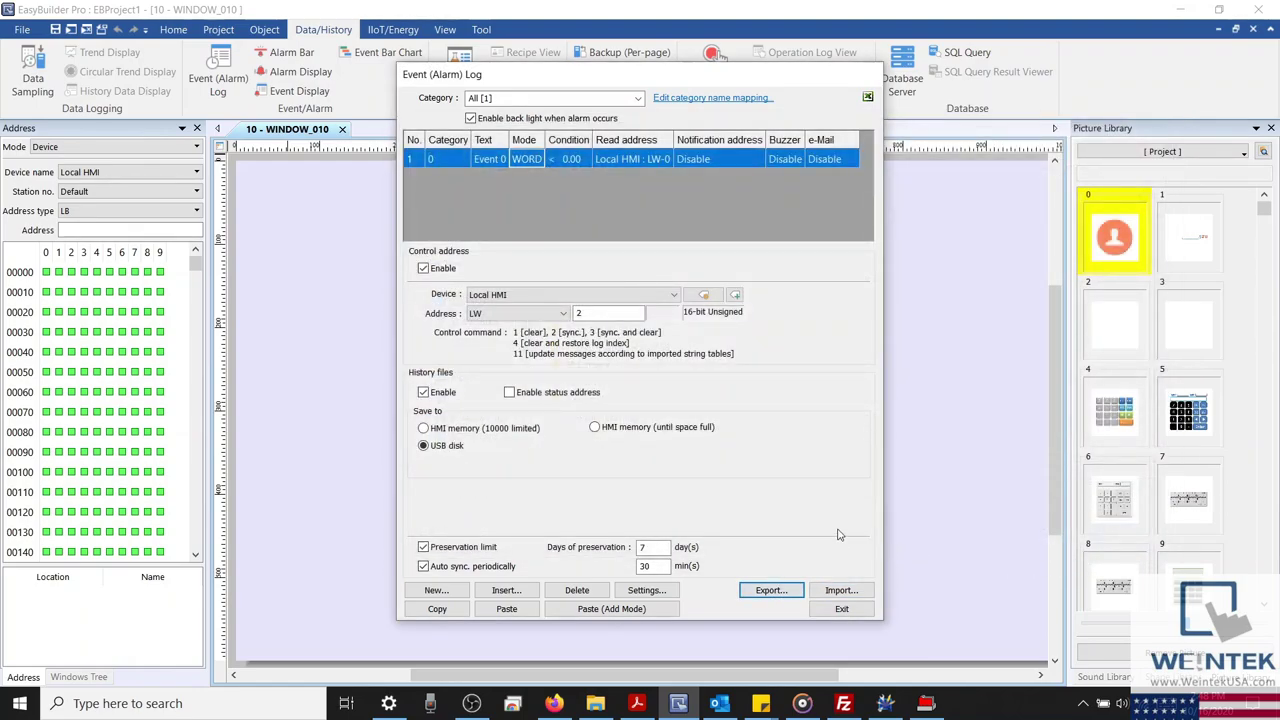
click(867, 97)
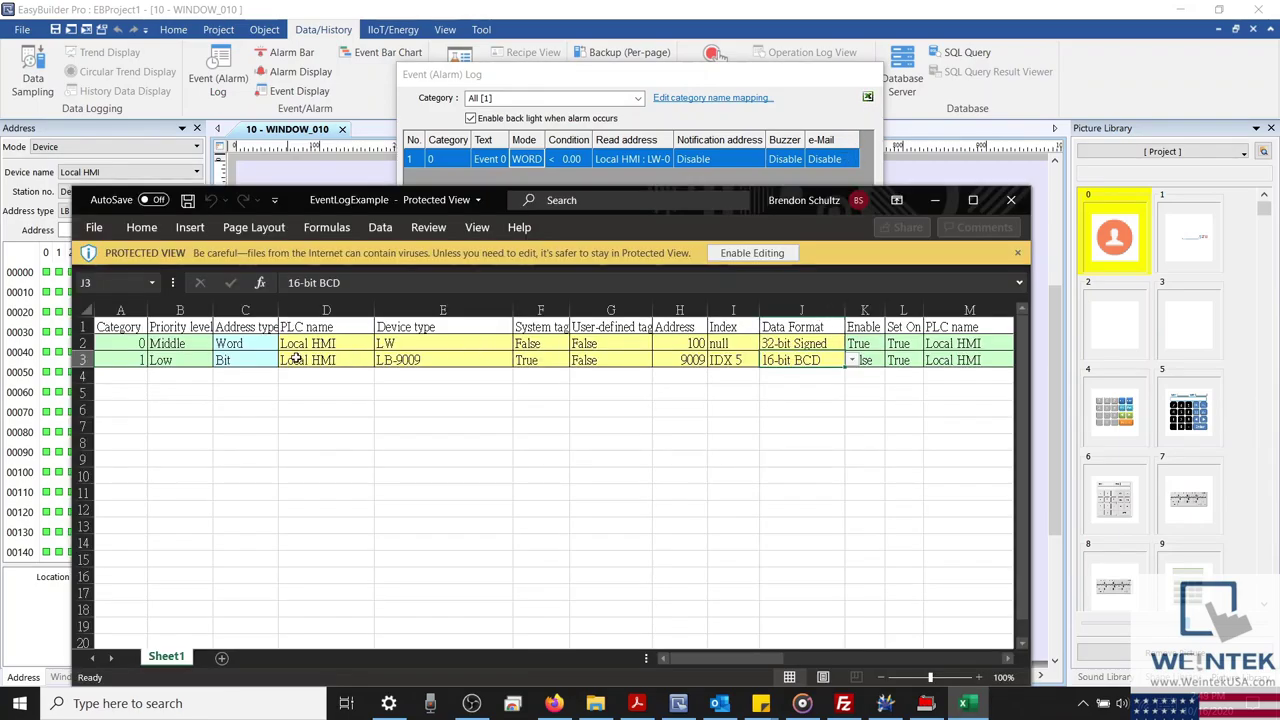
Scroll across the EventLogExample columns to Item index, then close the sheet
drag(228, 376, 1049, 381)
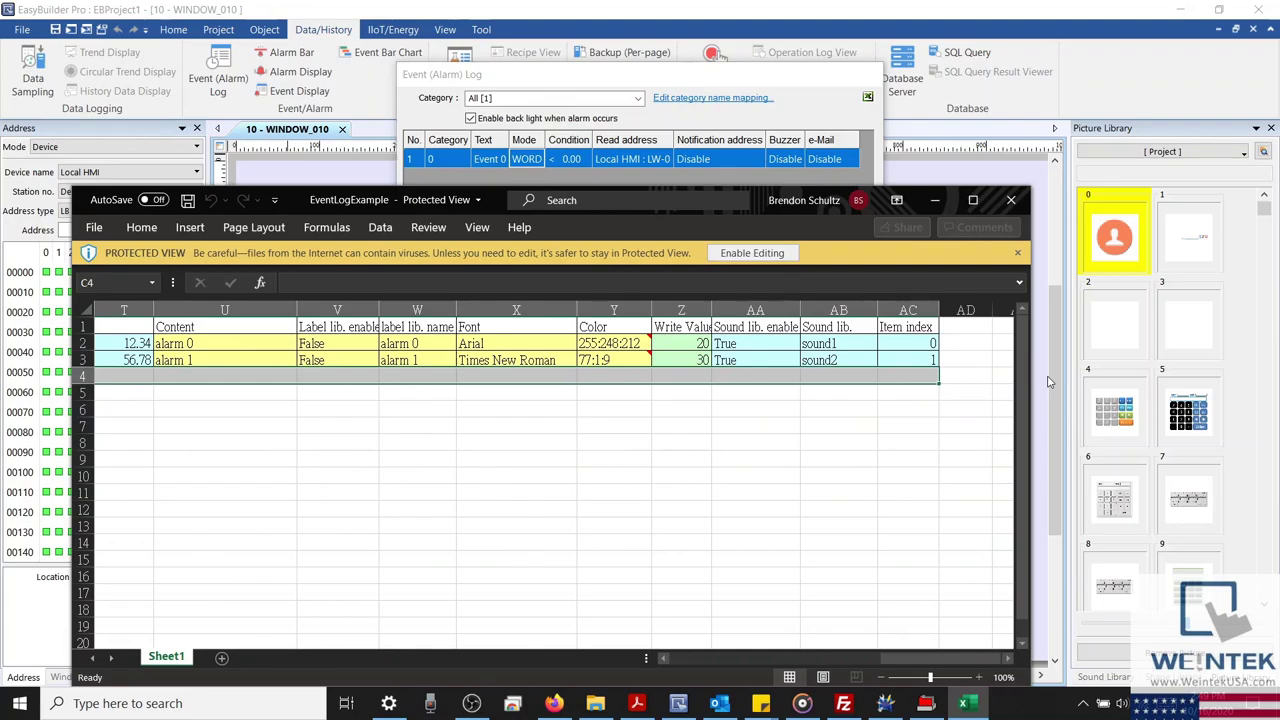
click(1012, 200)
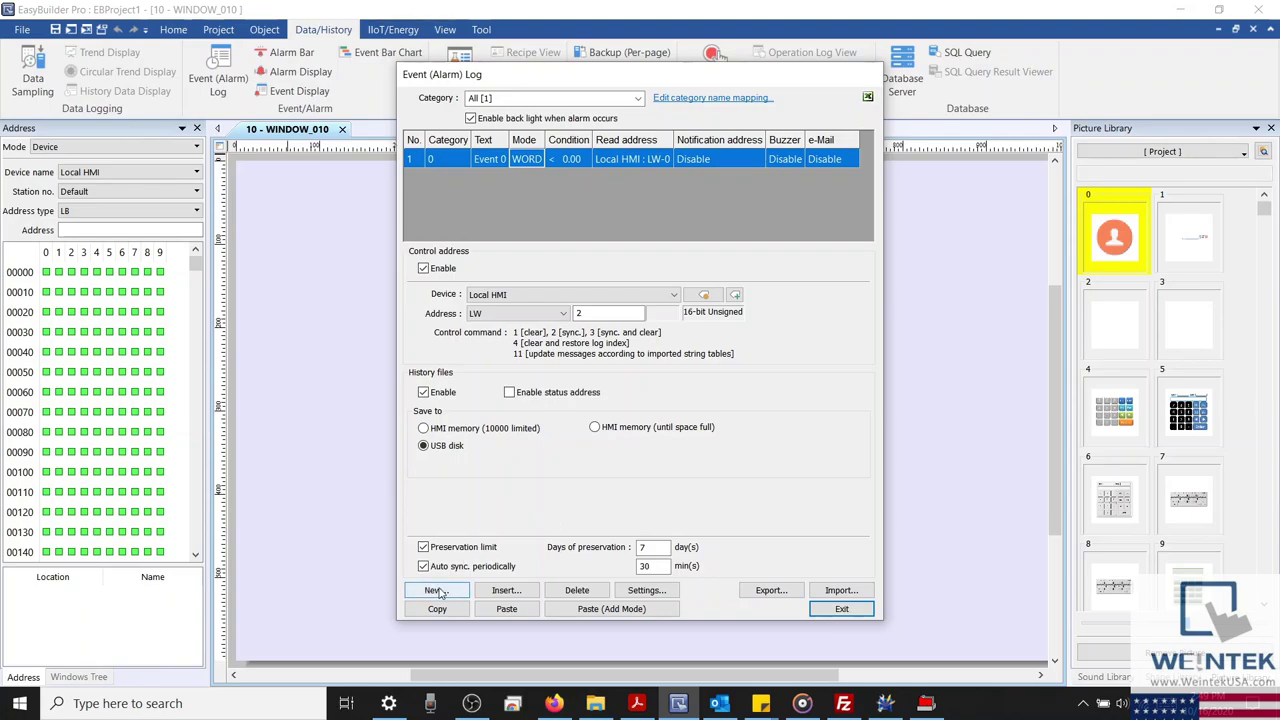
Open Event 0's settings, keep Category 0 and set priority level to Normal
click(630, 592)
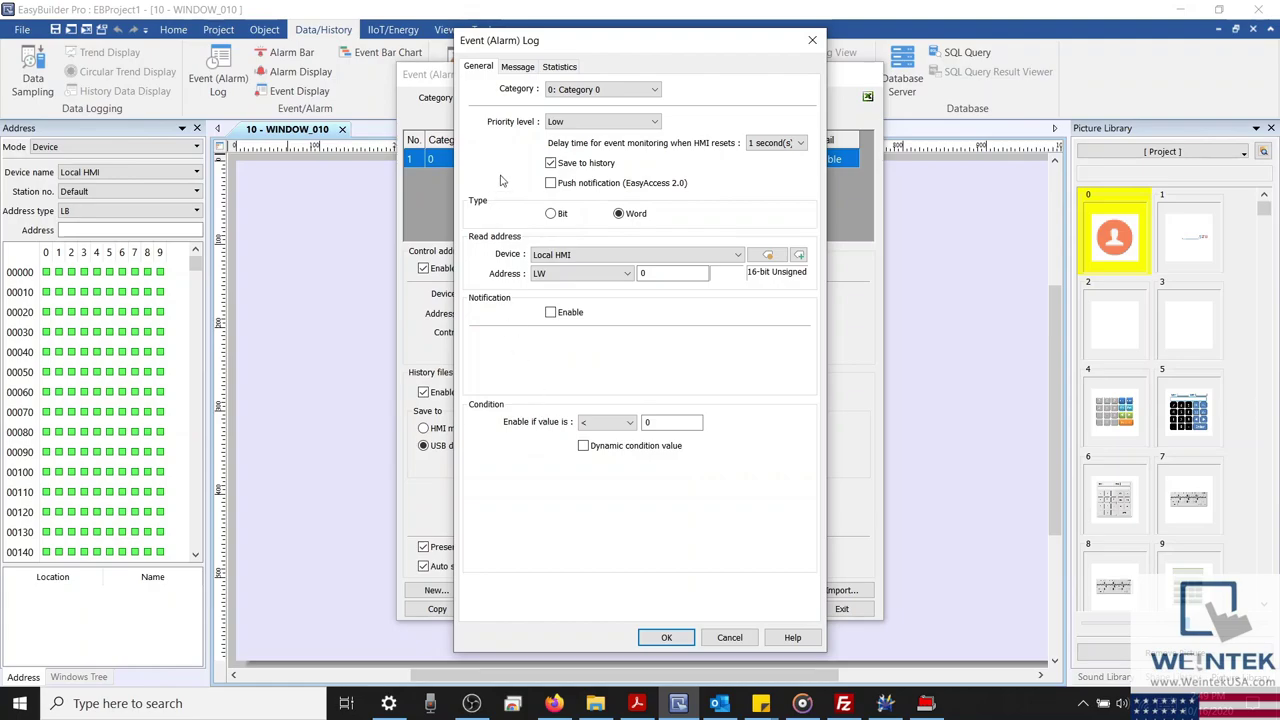
click(641, 93)
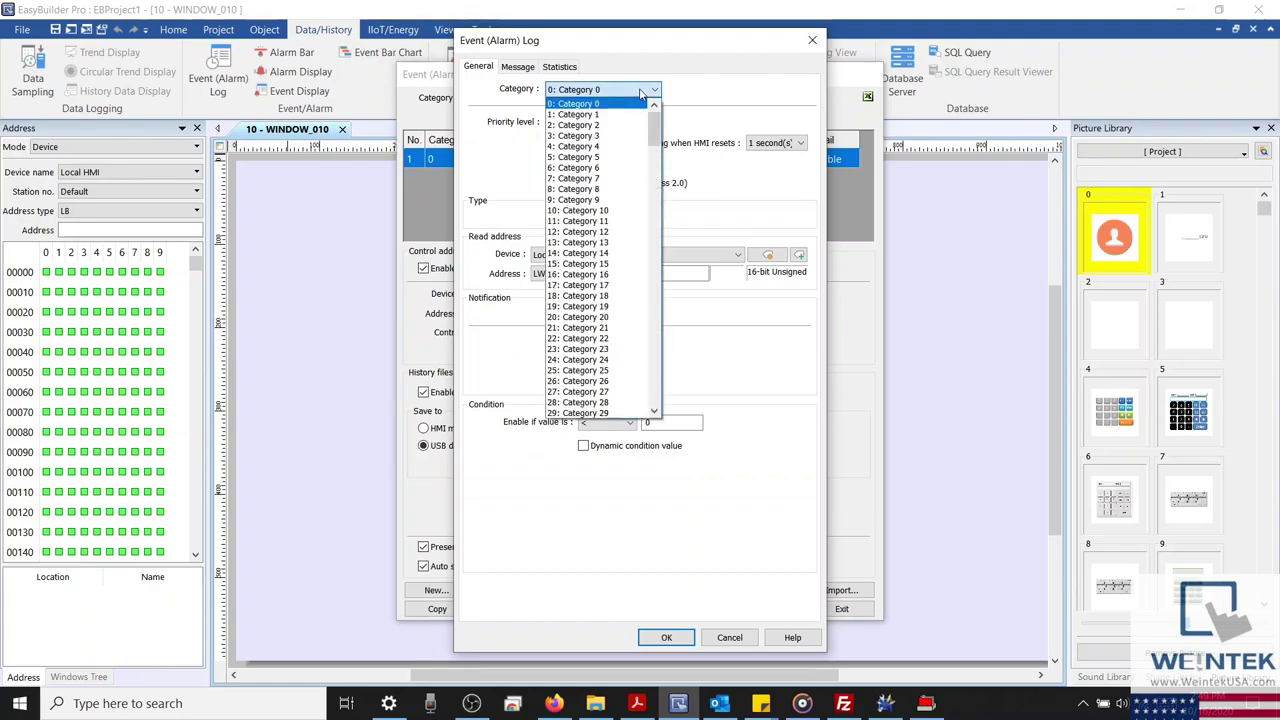
mouse_move(653, 116)
mouse_down()
mouse_move(658, 233)
mouse_move(629, 381)
mouse_move(630, 112)
mouse_up()
click(629, 105)
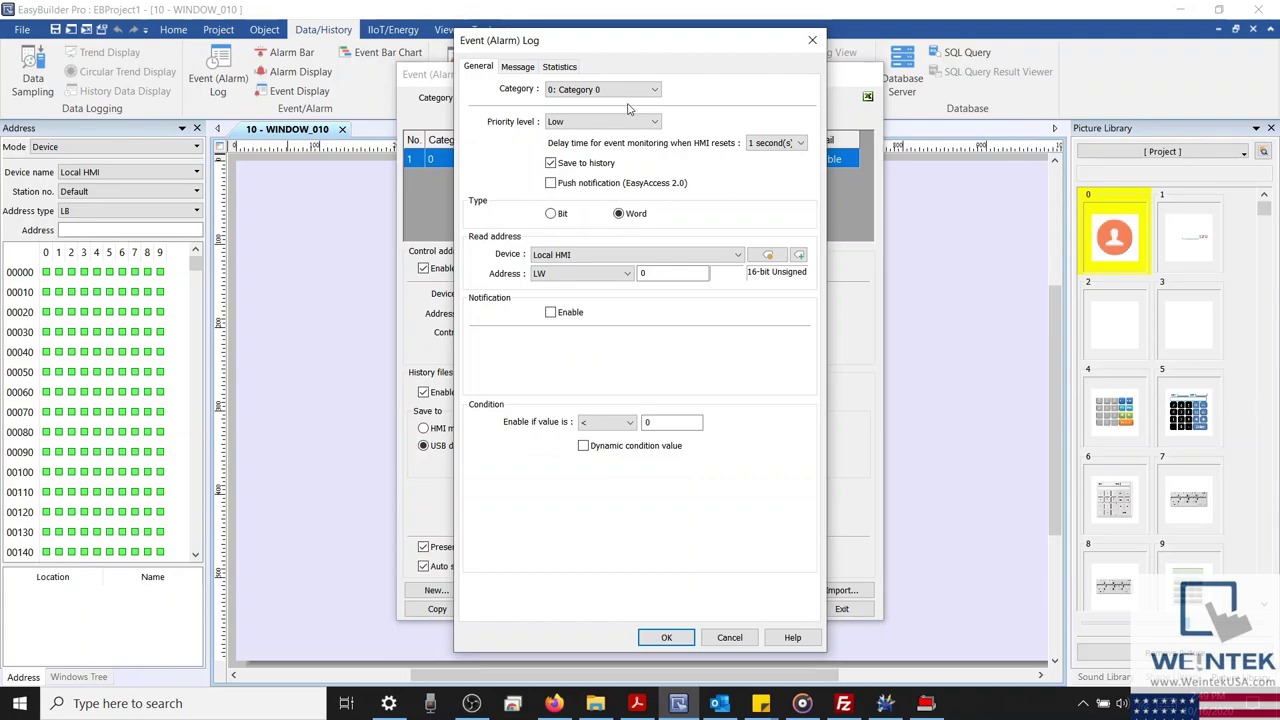
click(655, 122)
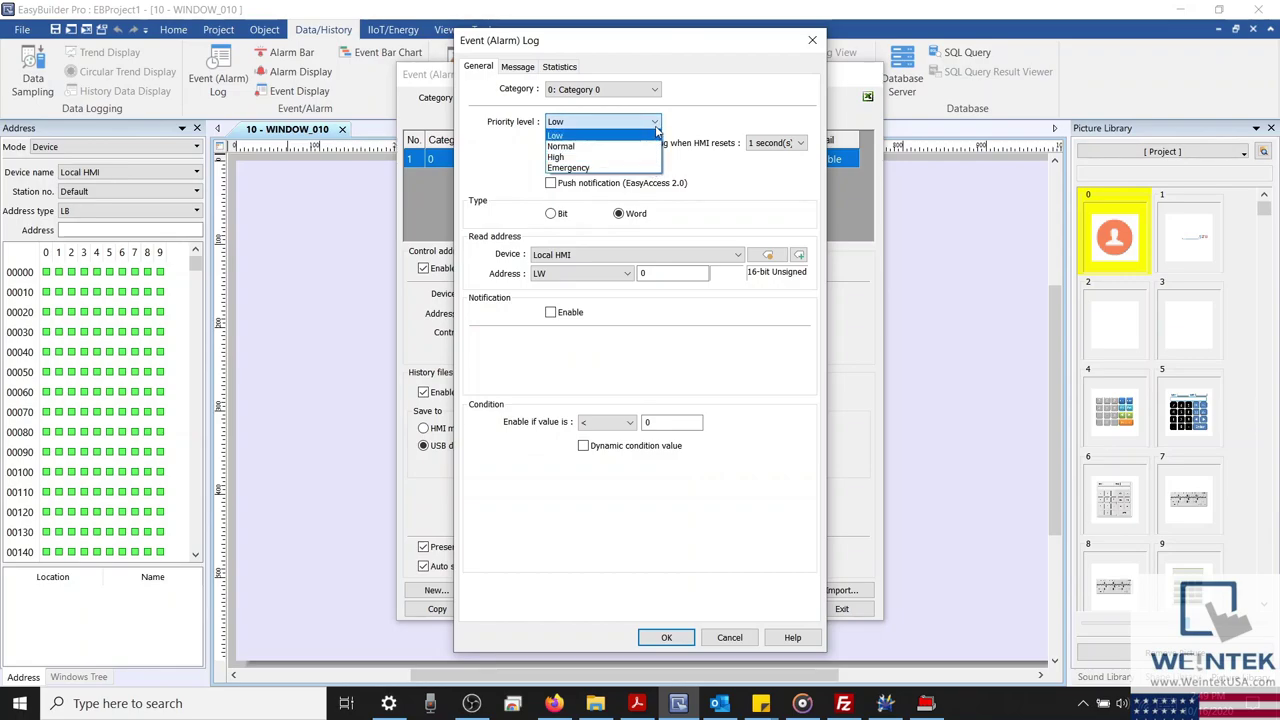
click(648, 147)
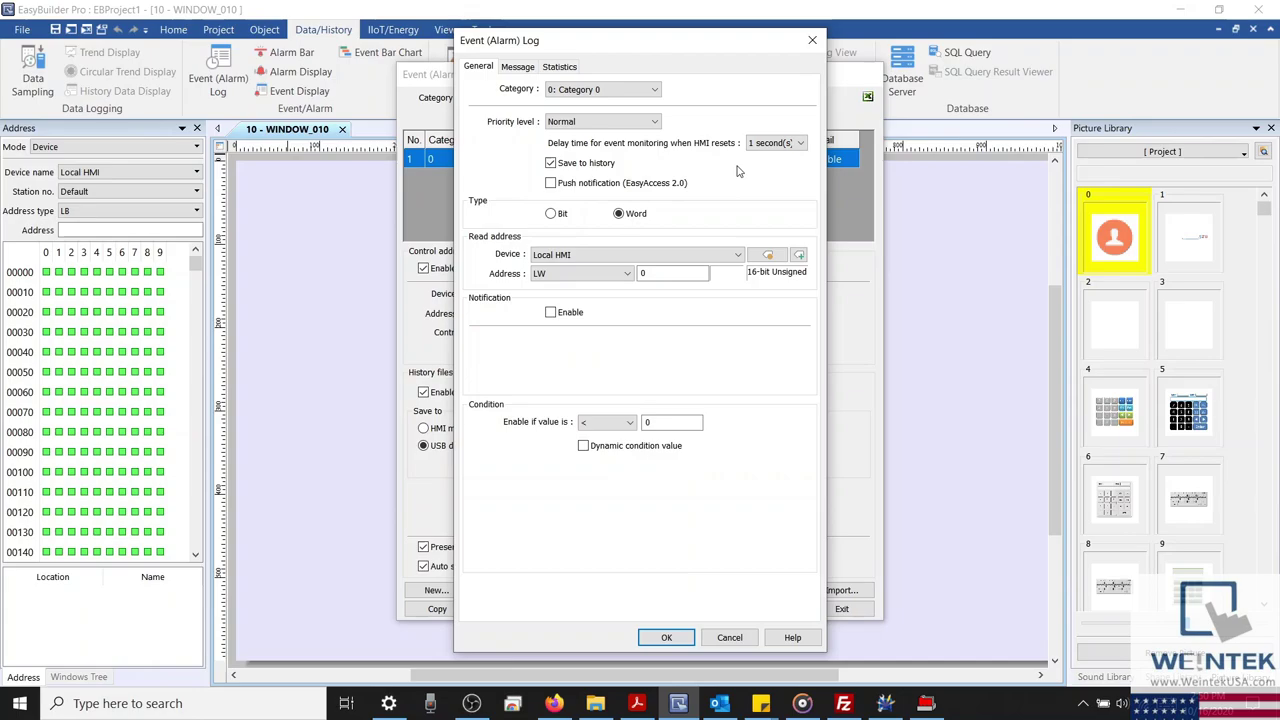
Keep the delay time at 1 second and leave push notification off
click(808, 146)
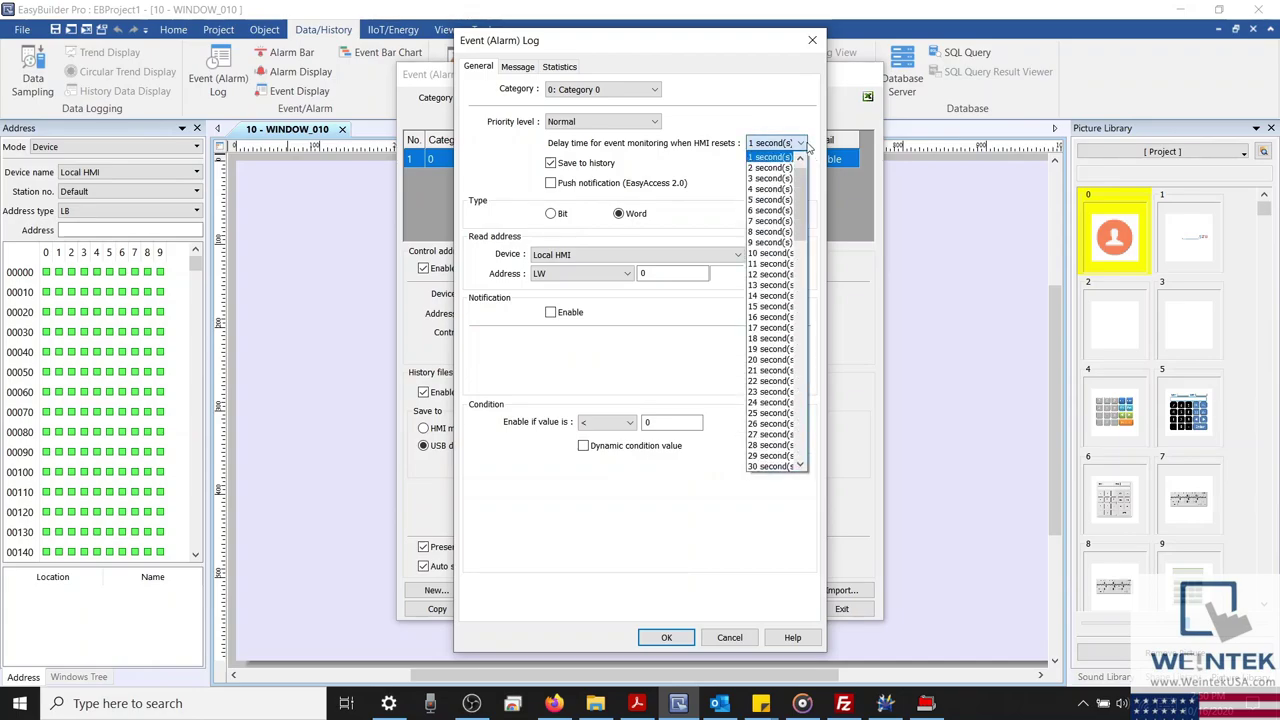
click(808, 146)
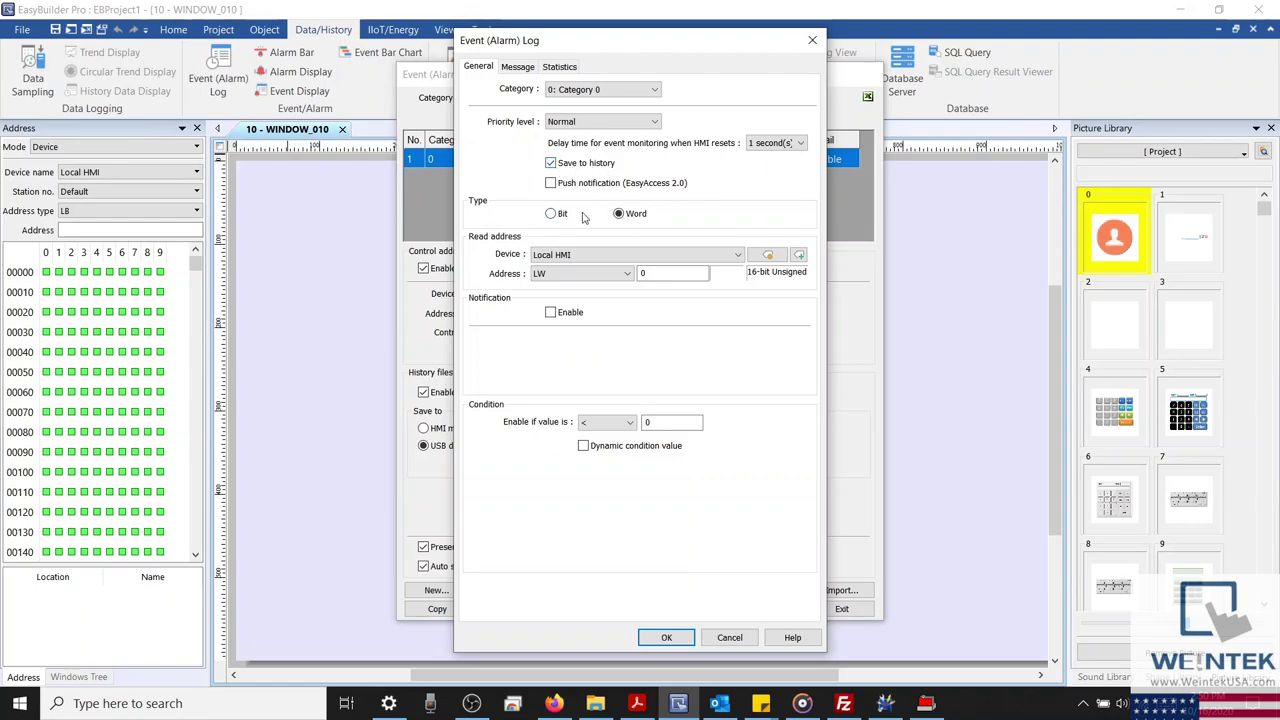
click(550, 183)
click(551, 184)
click(551, 219)
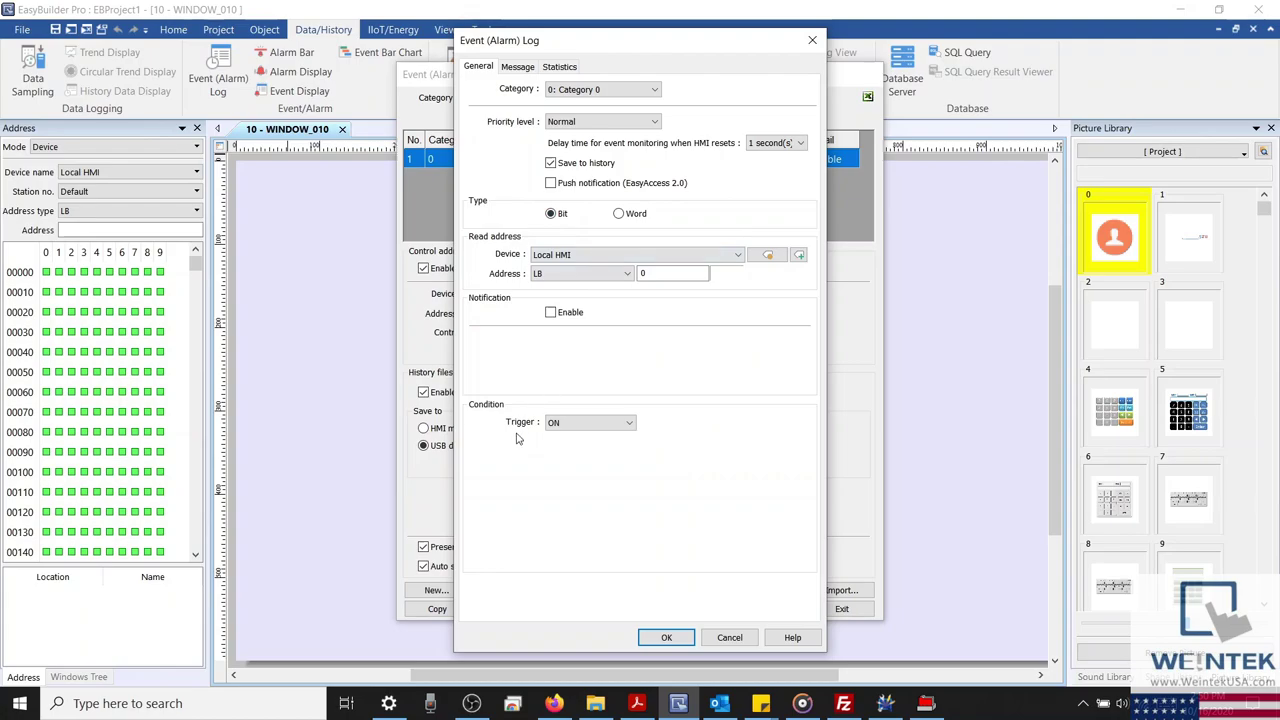
click(618, 214)
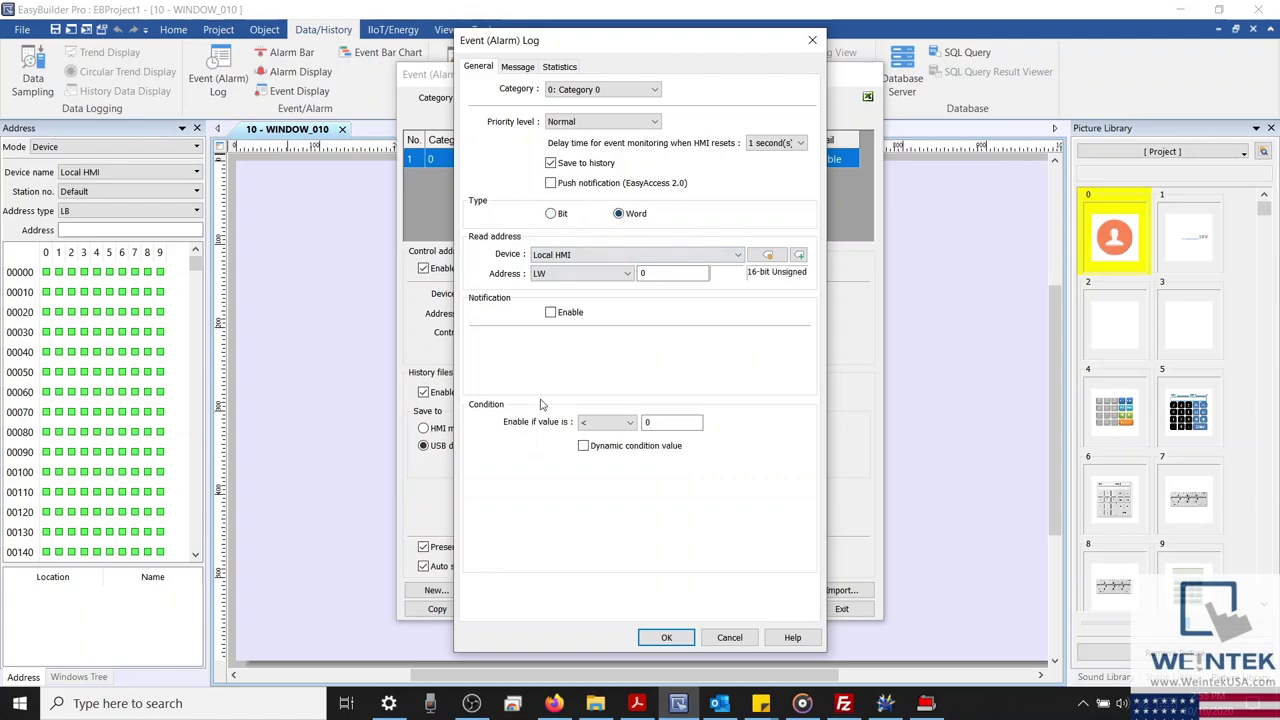
click(552, 216)
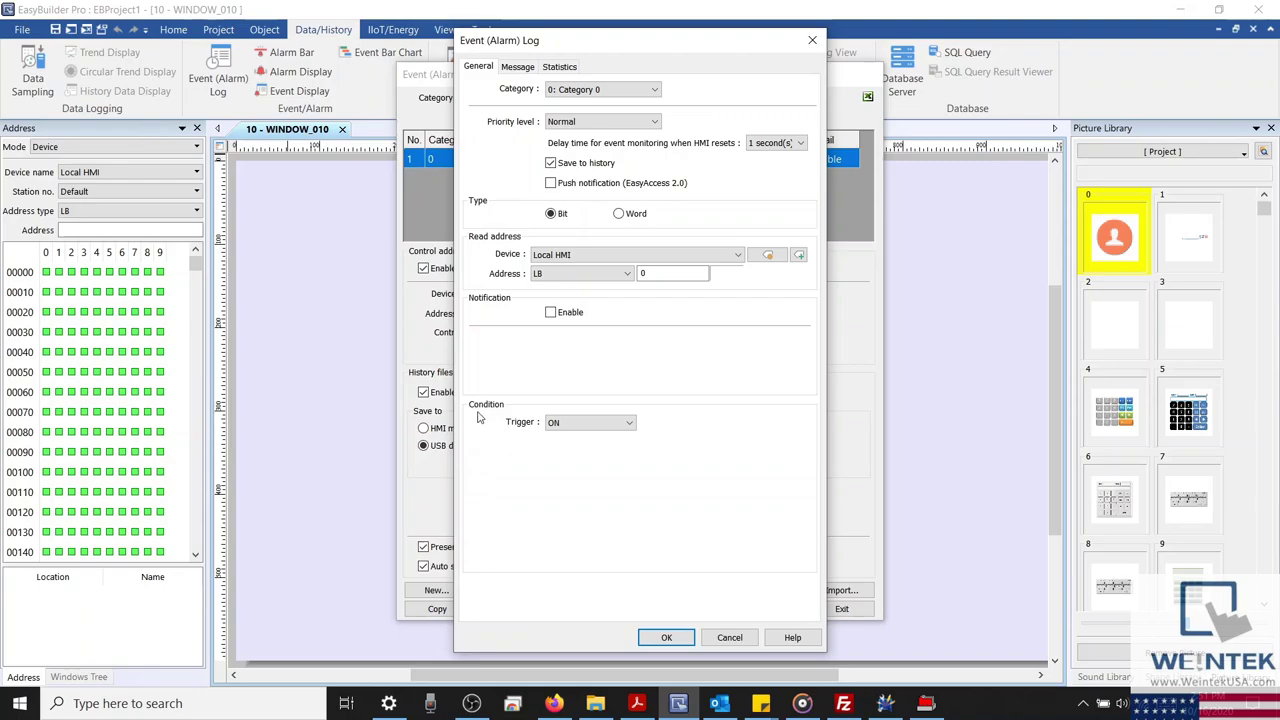
click(595, 424)
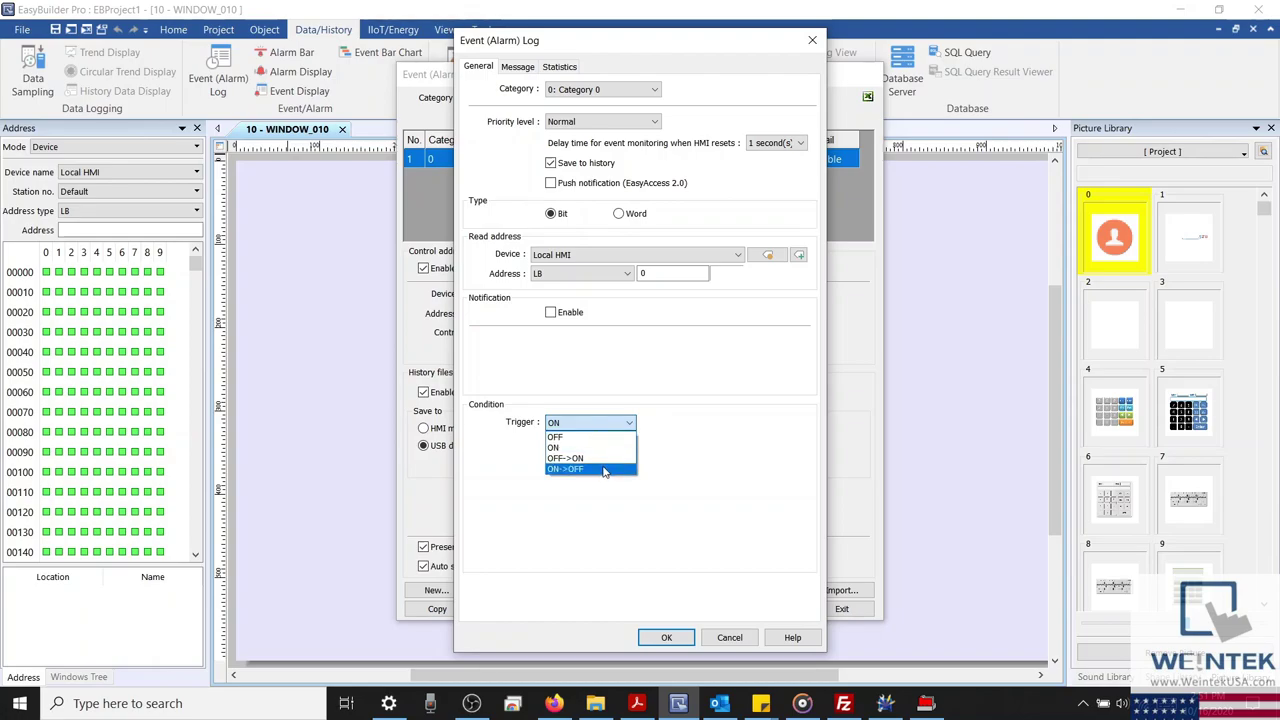
click(614, 426)
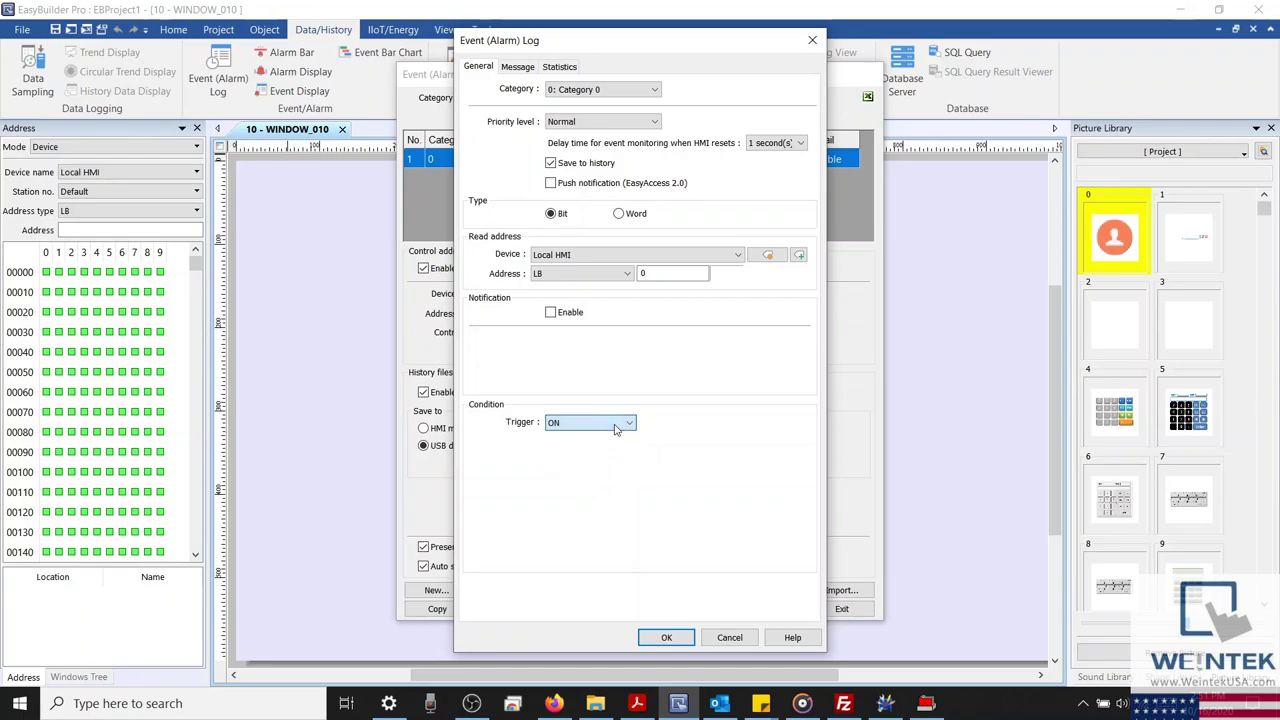
click(619, 215)
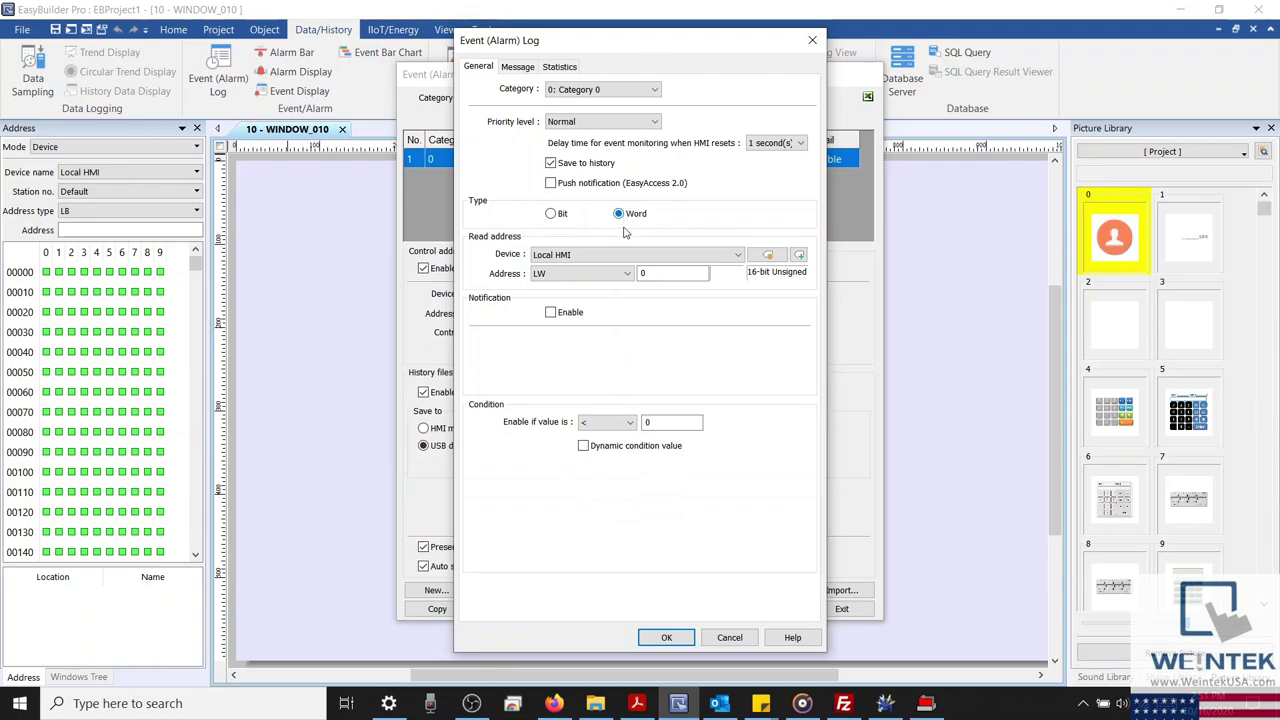
Re-enter LW 0 as the read address, keep 16-bit Unsigned format, and leave notification off
double_click(650, 272)
text(0)
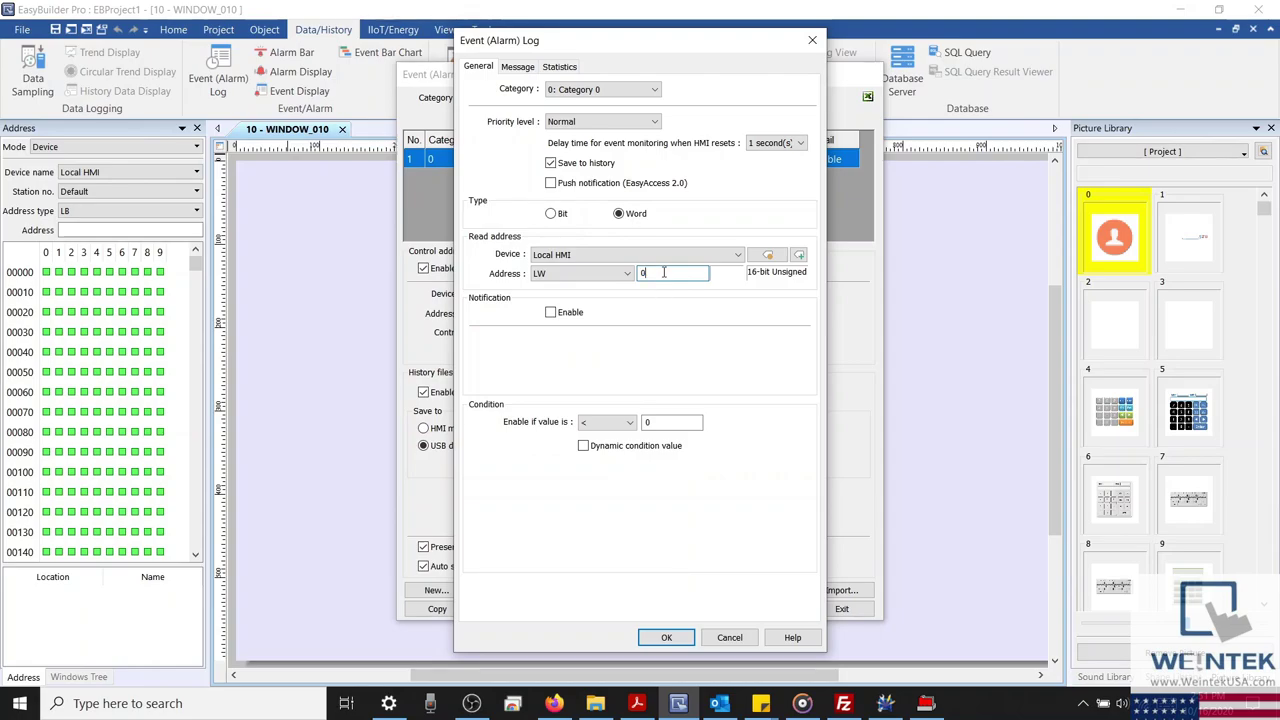
click(782, 257)
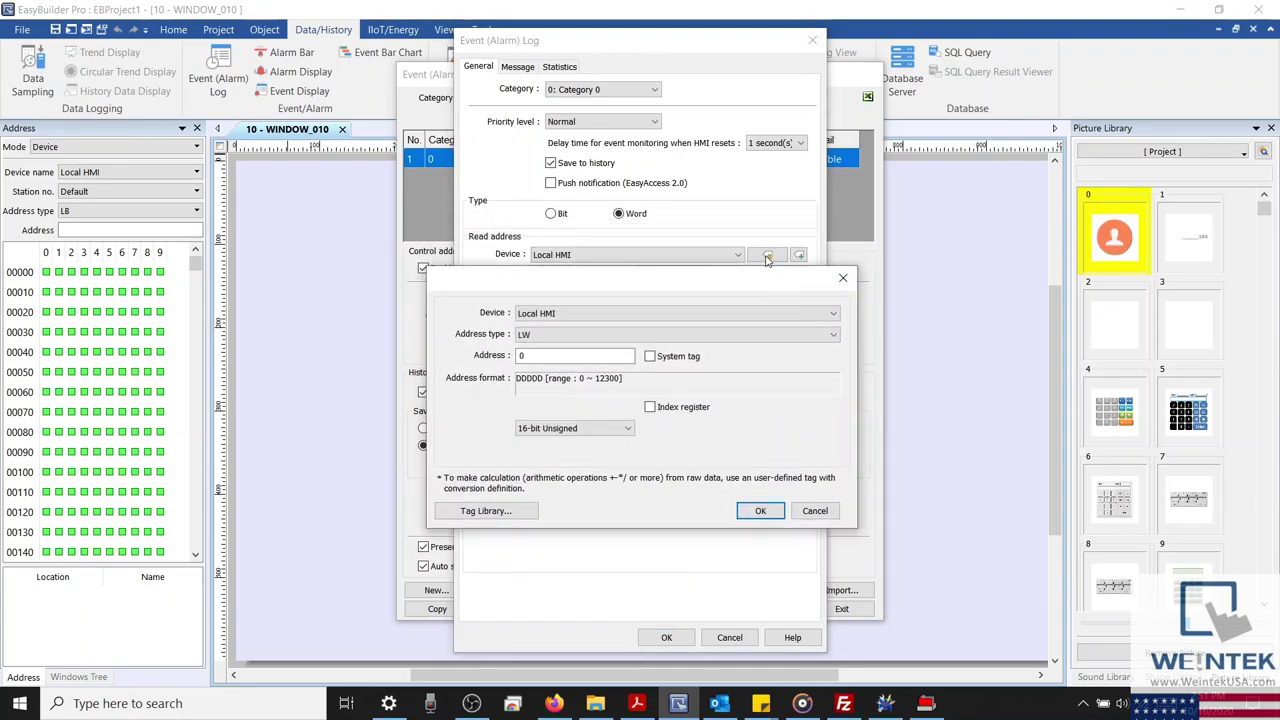
click(627, 430)
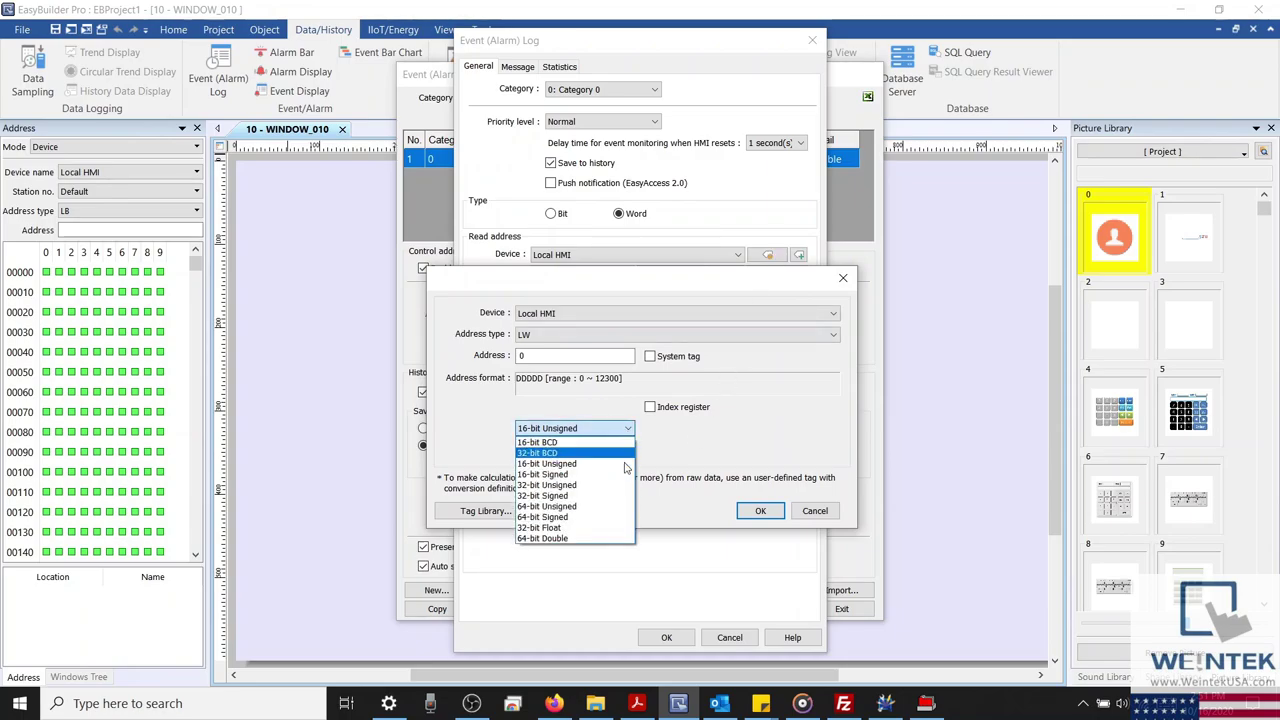
click(815, 513)
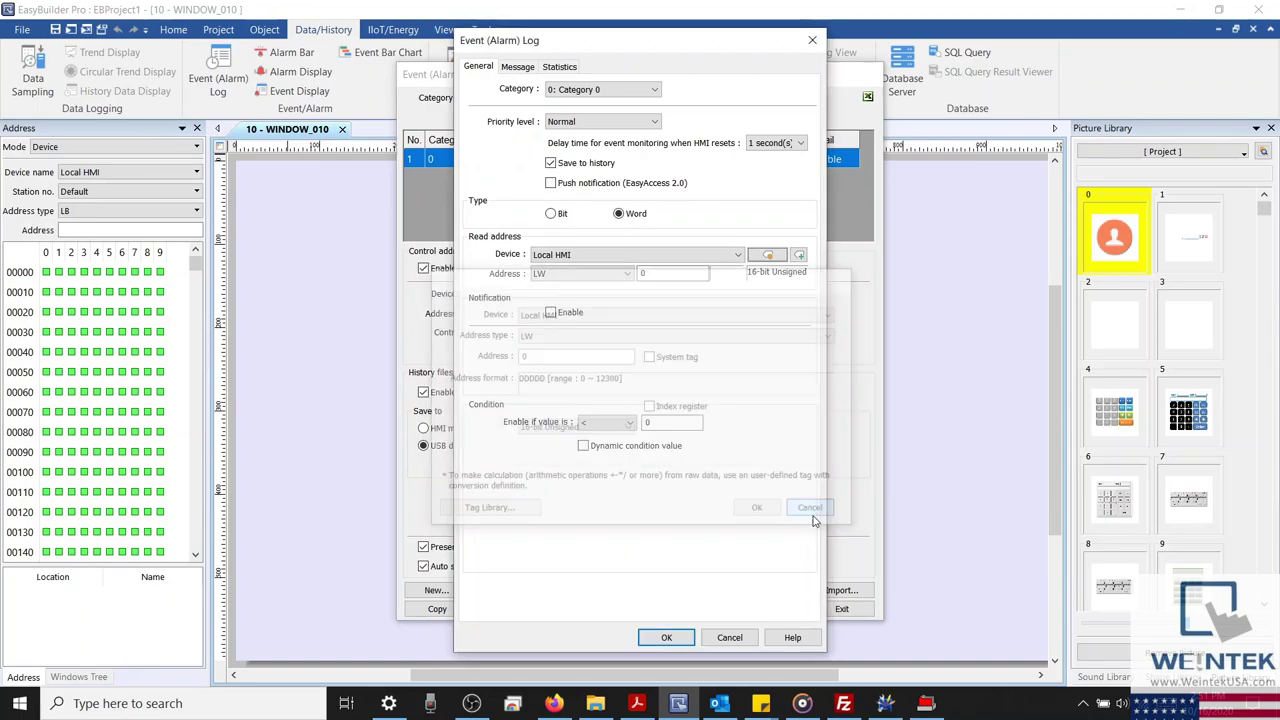
click(814, 512)
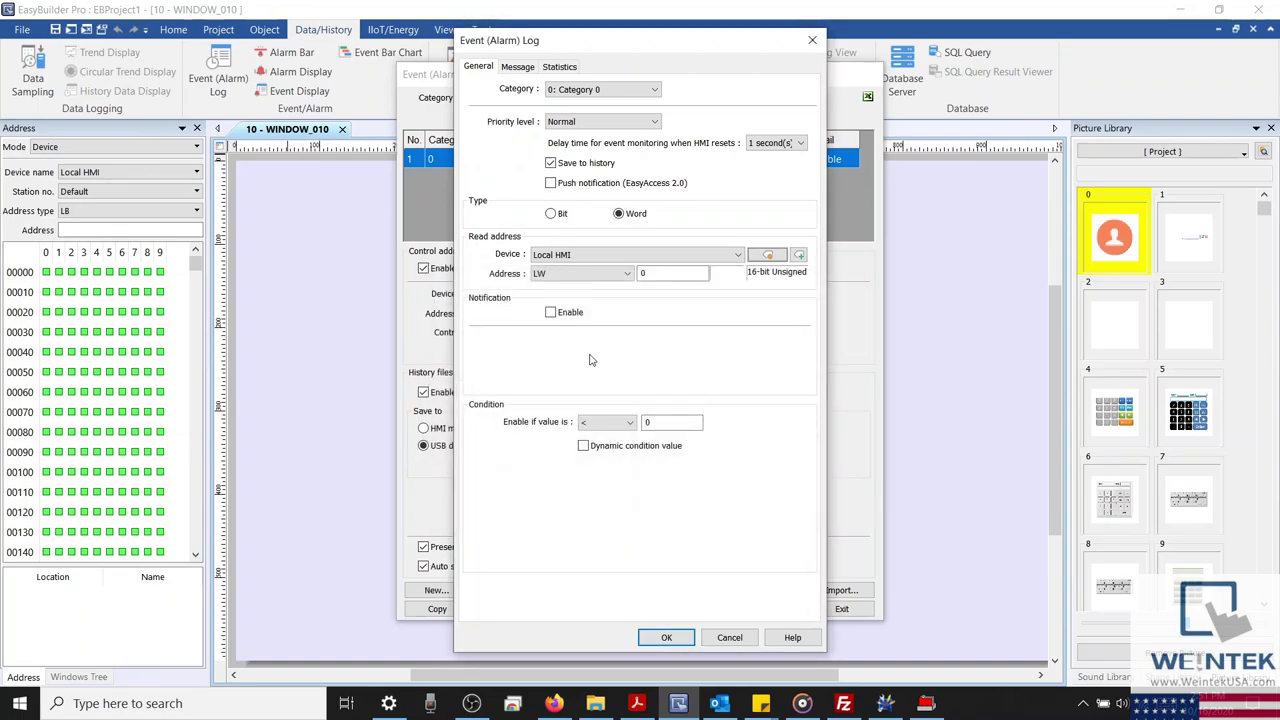
click(551, 313)
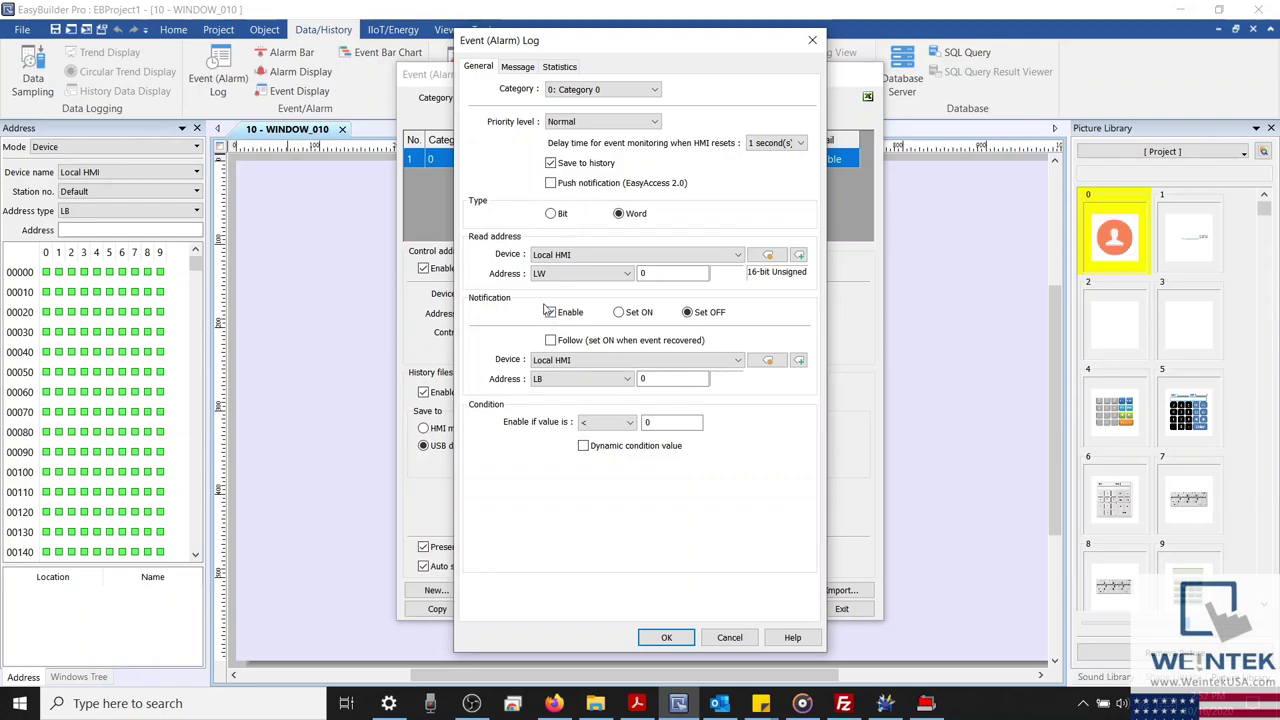
click(551, 314)
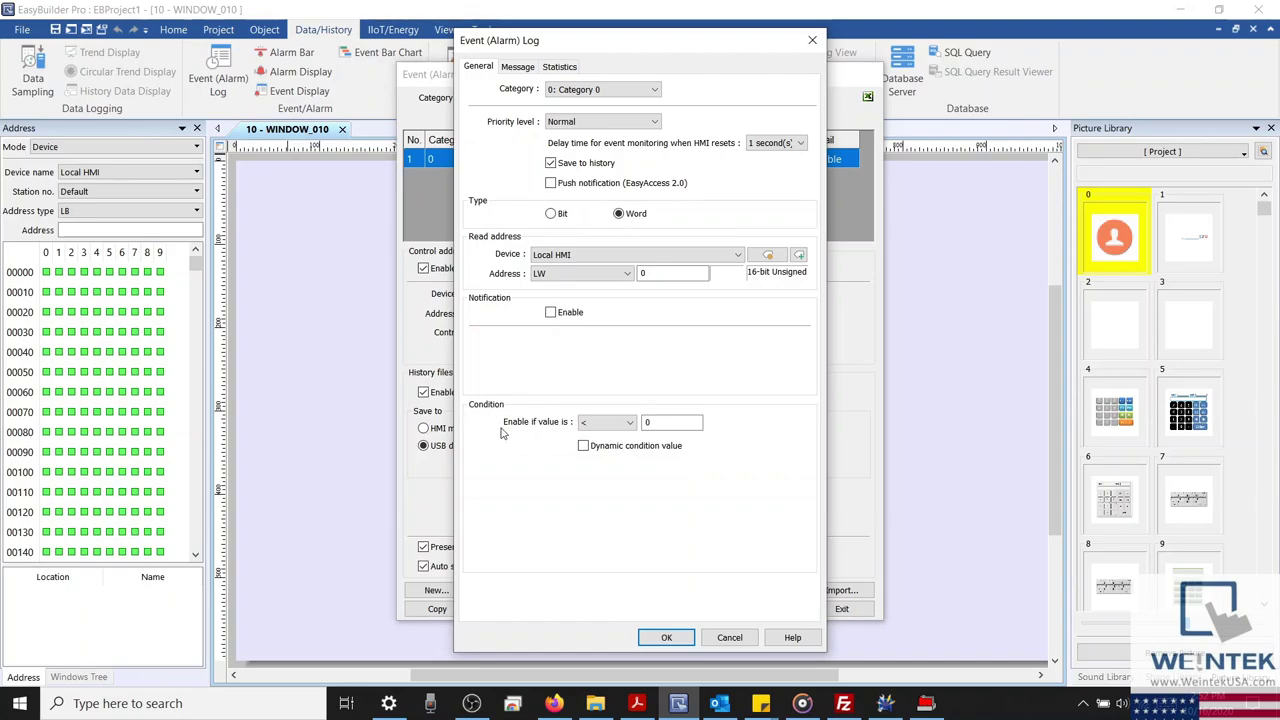
Set the trigger condition to '>' against a dynamic condition value
click(584, 447)
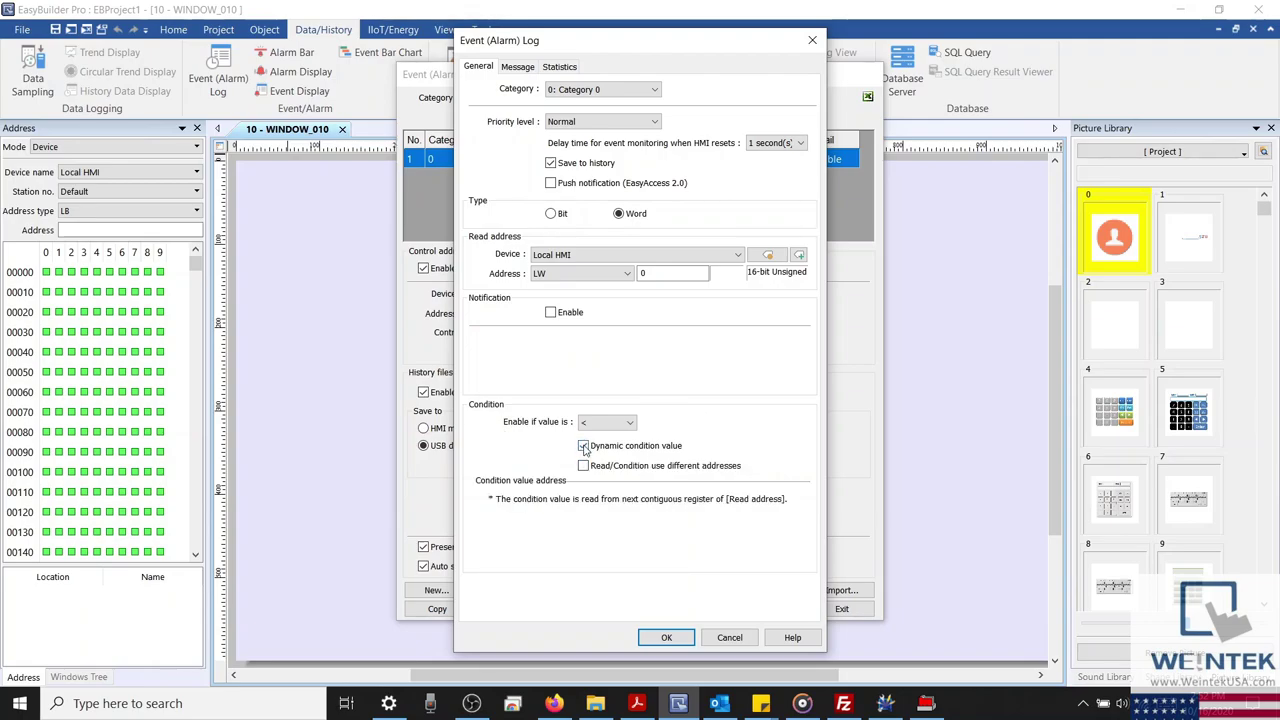
click(585, 447)
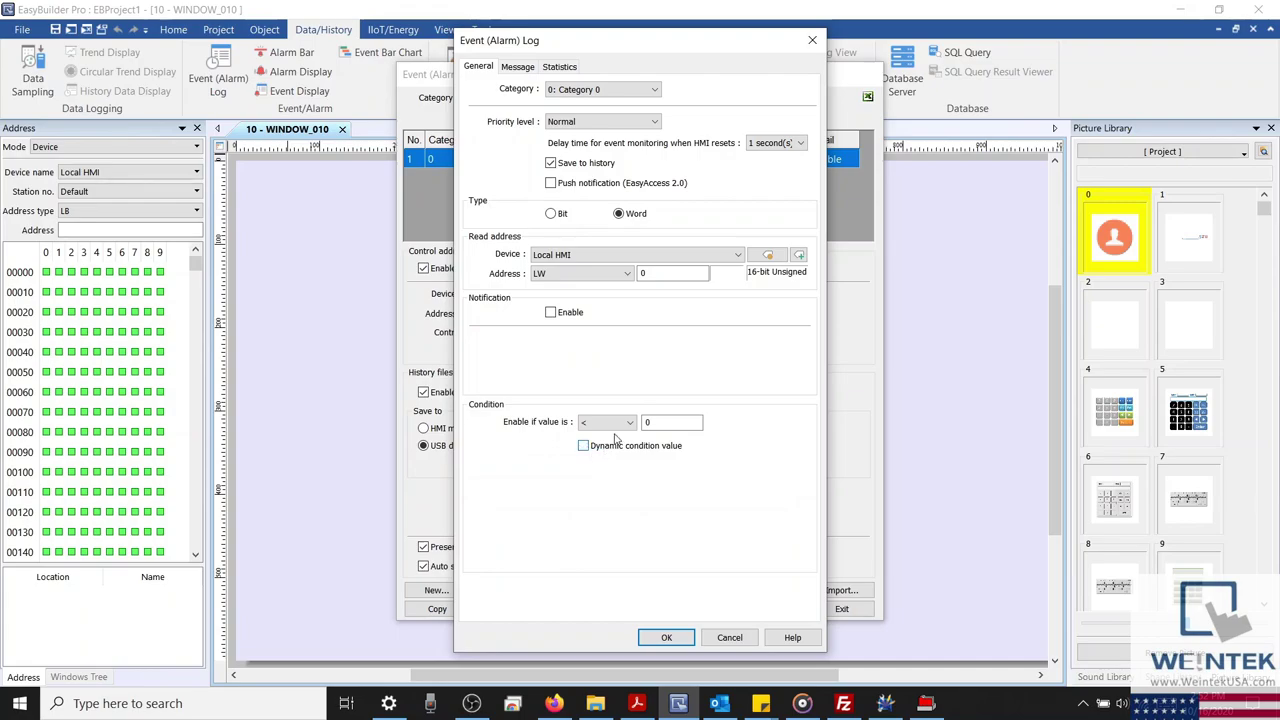
click(618, 425)
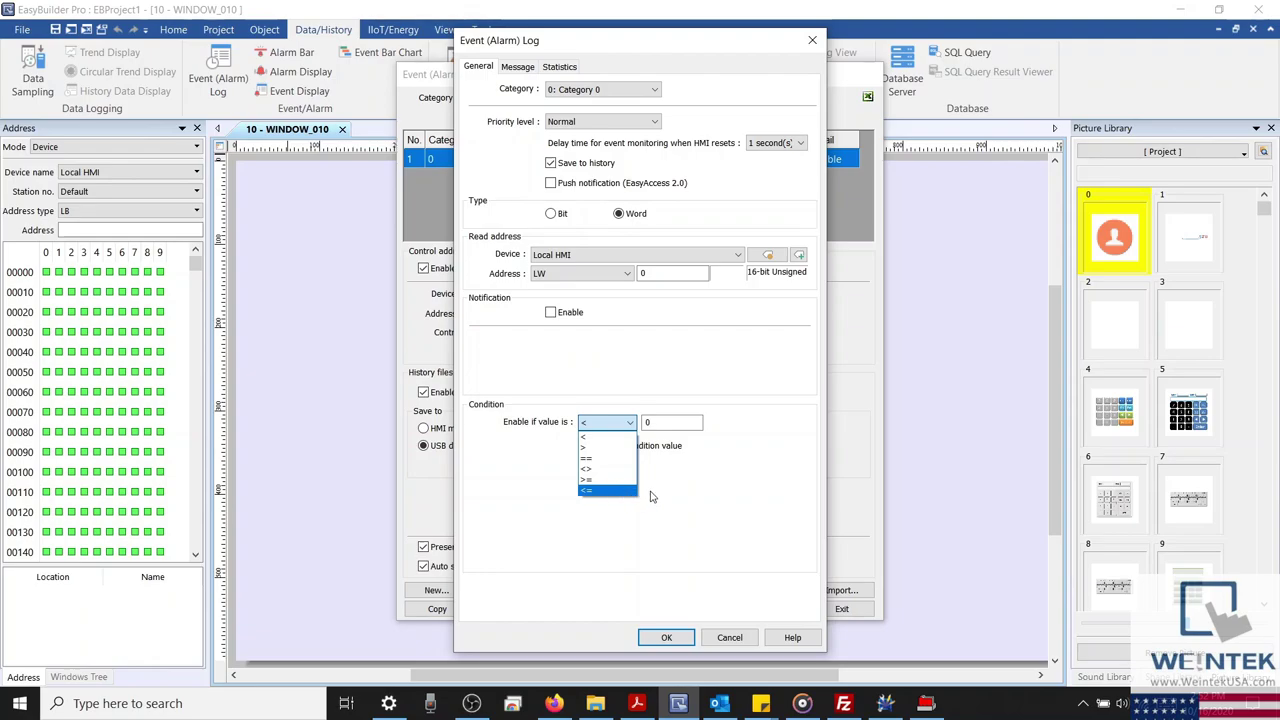
click(651, 497)
click(583, 445)
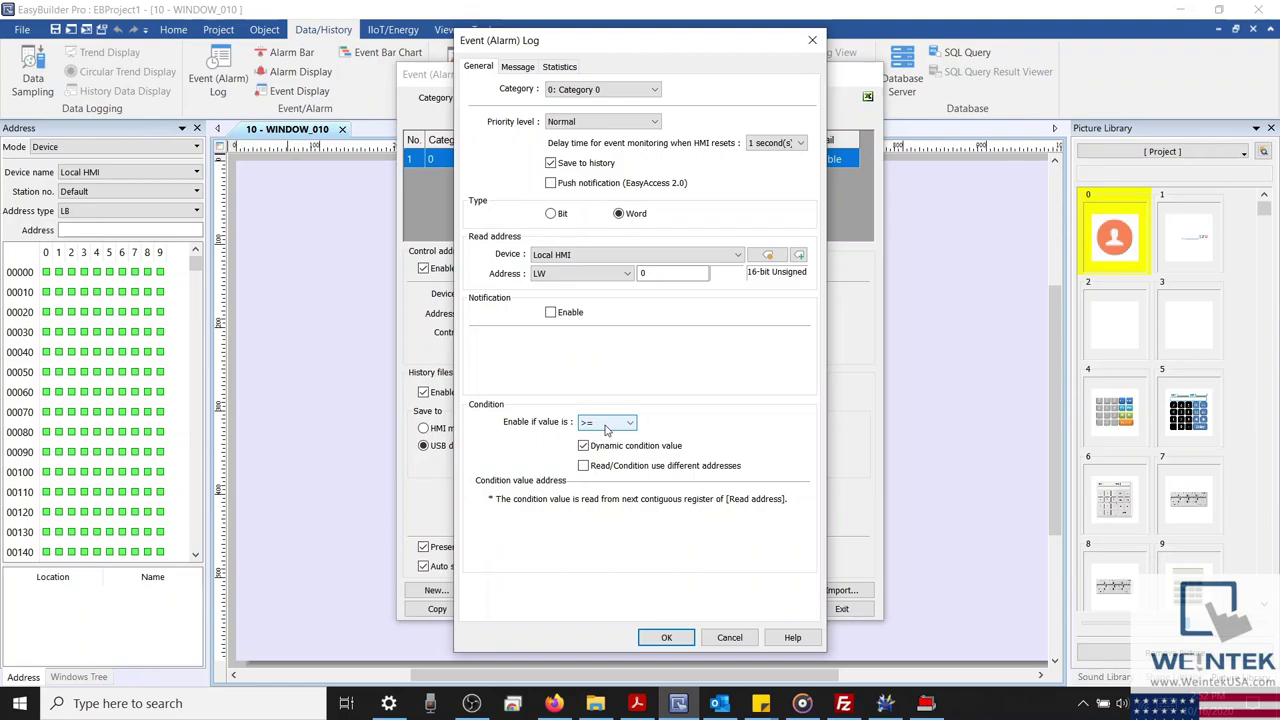
Leave 'Read/Condition use different addresses' unchecked so the condition reads the register after LW 0
scroll(605, 428, down, 1)
scroll(605, 428, down, 1)
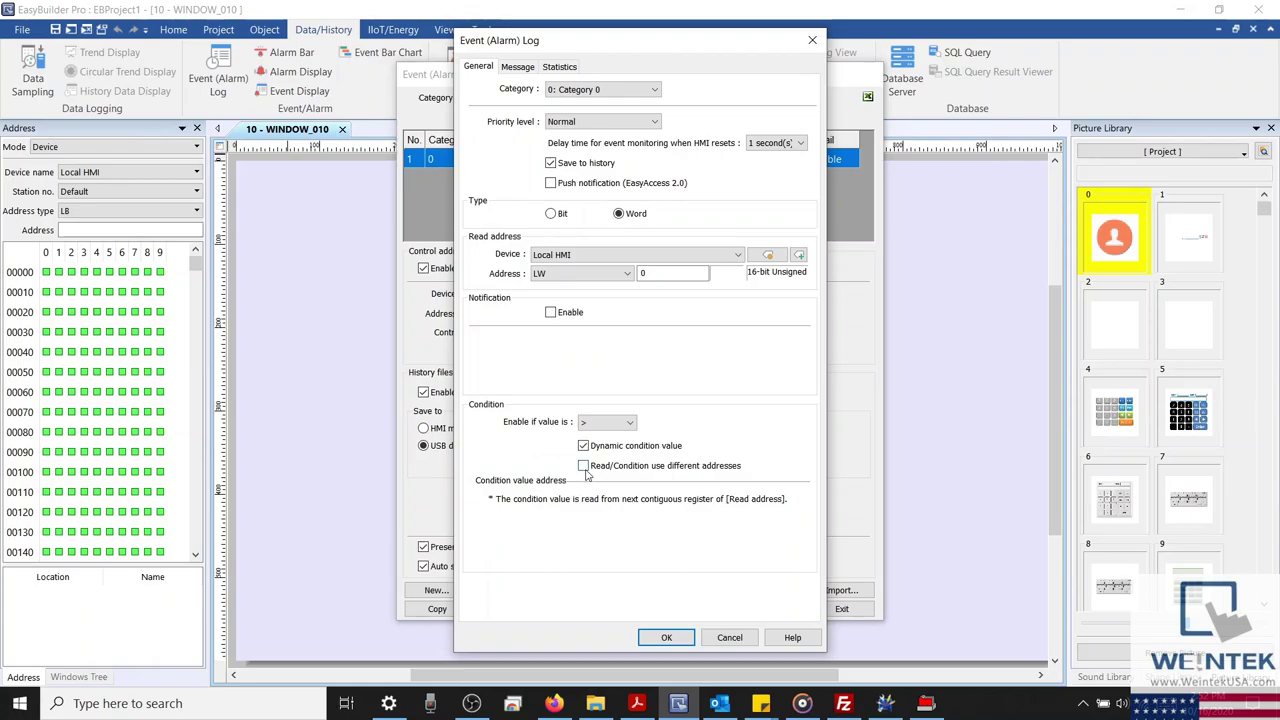
click(585, 468)
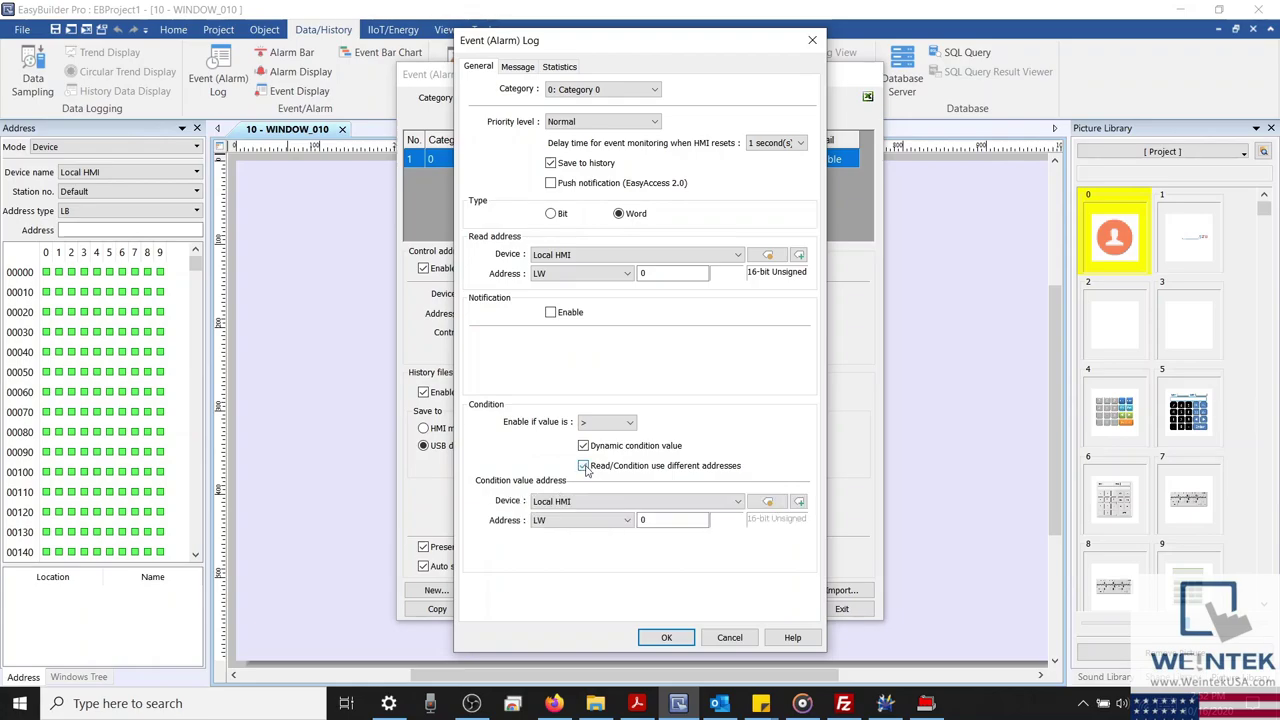
double_click(643, 520)
click(584, 466)
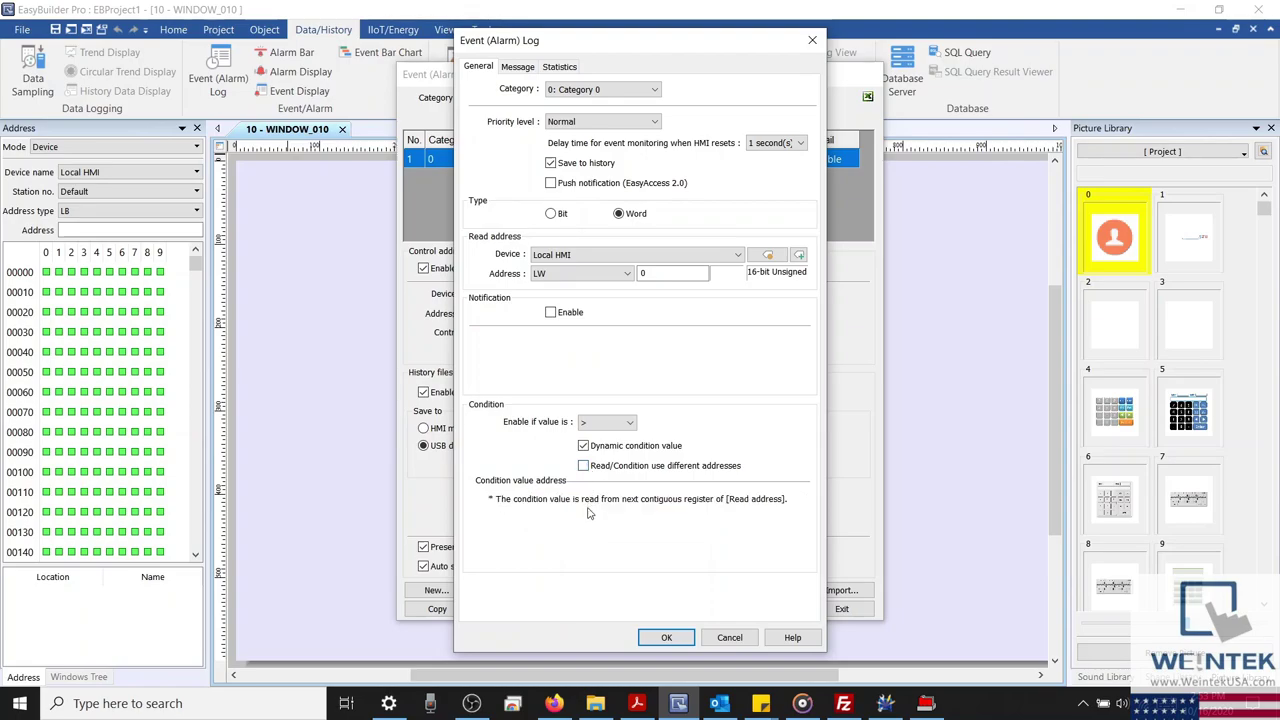
Leave the Message tab's Content box empty, then save Event 0 and exit the Event (Alarm) Log
click(521, 66)
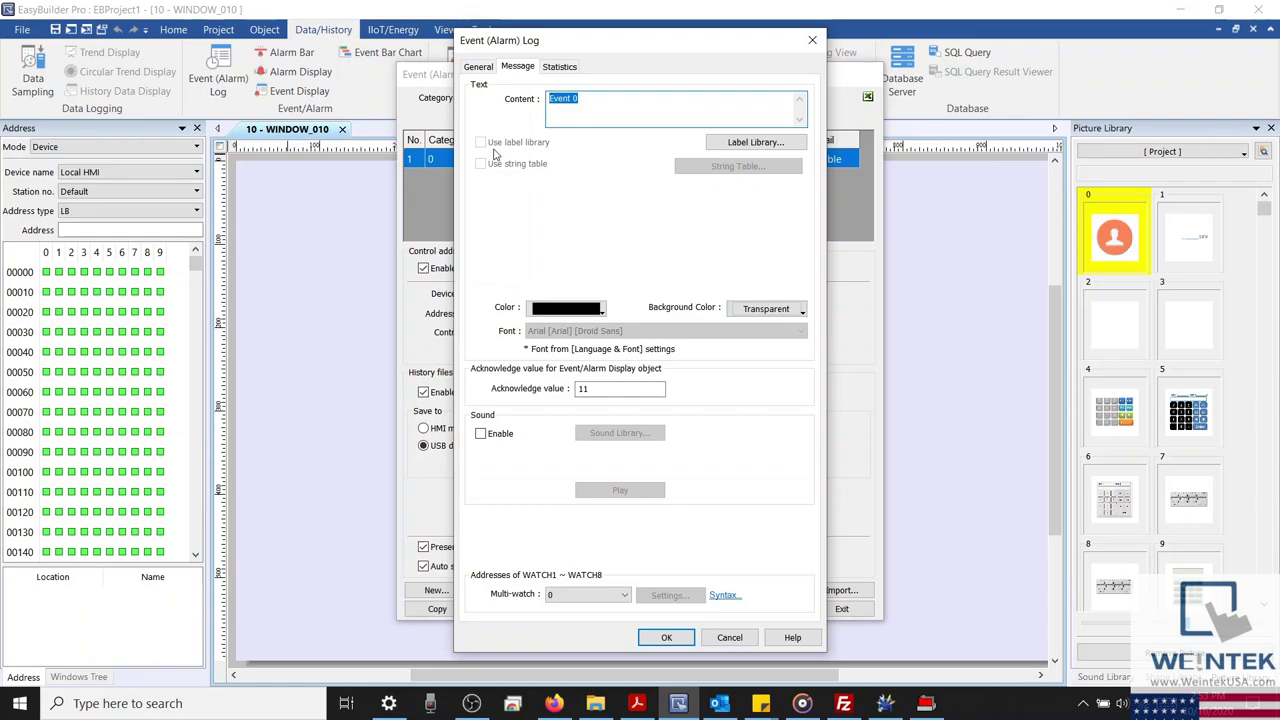
text(Hello World)
key(BackSpace)
key(BackSpace)
key(BackSpace)
key(BackSpace)
key(BackSpace)
key(BackSpace)
key(BackSpace)
key(BackSpace)
key(BackSpace)
key(BackSpace)
click(665, 637)
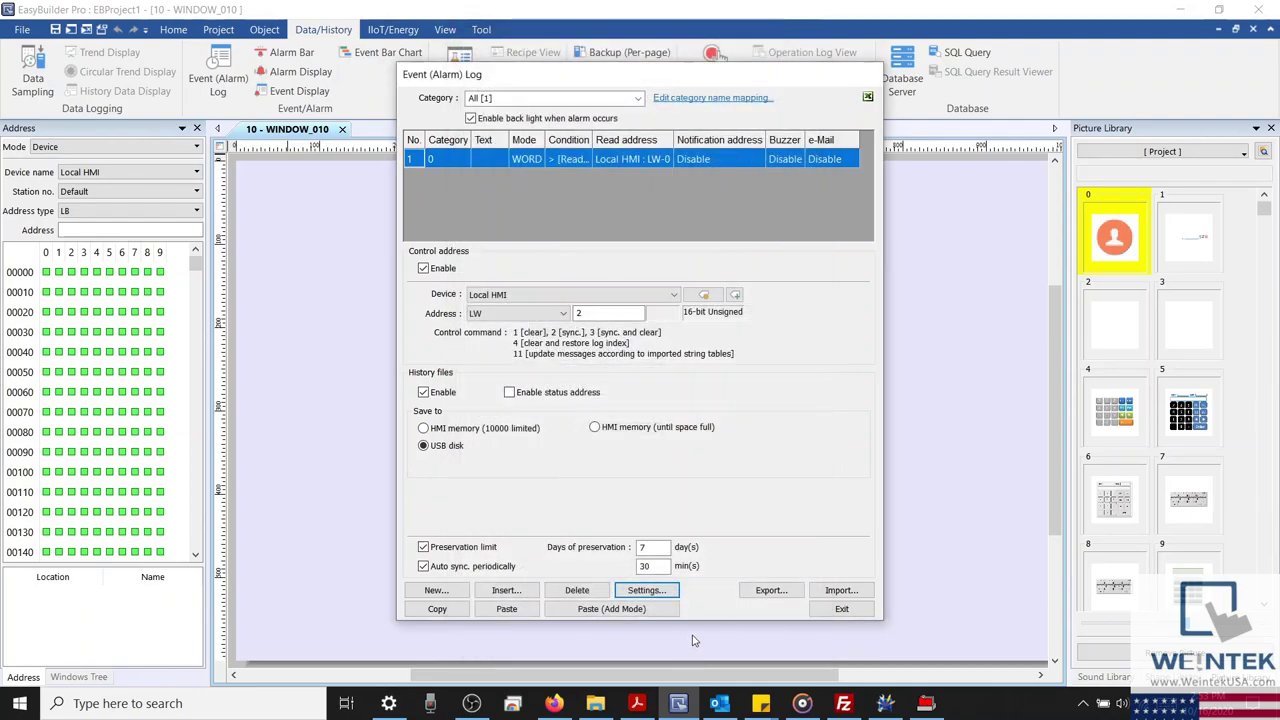
click(840, 610)
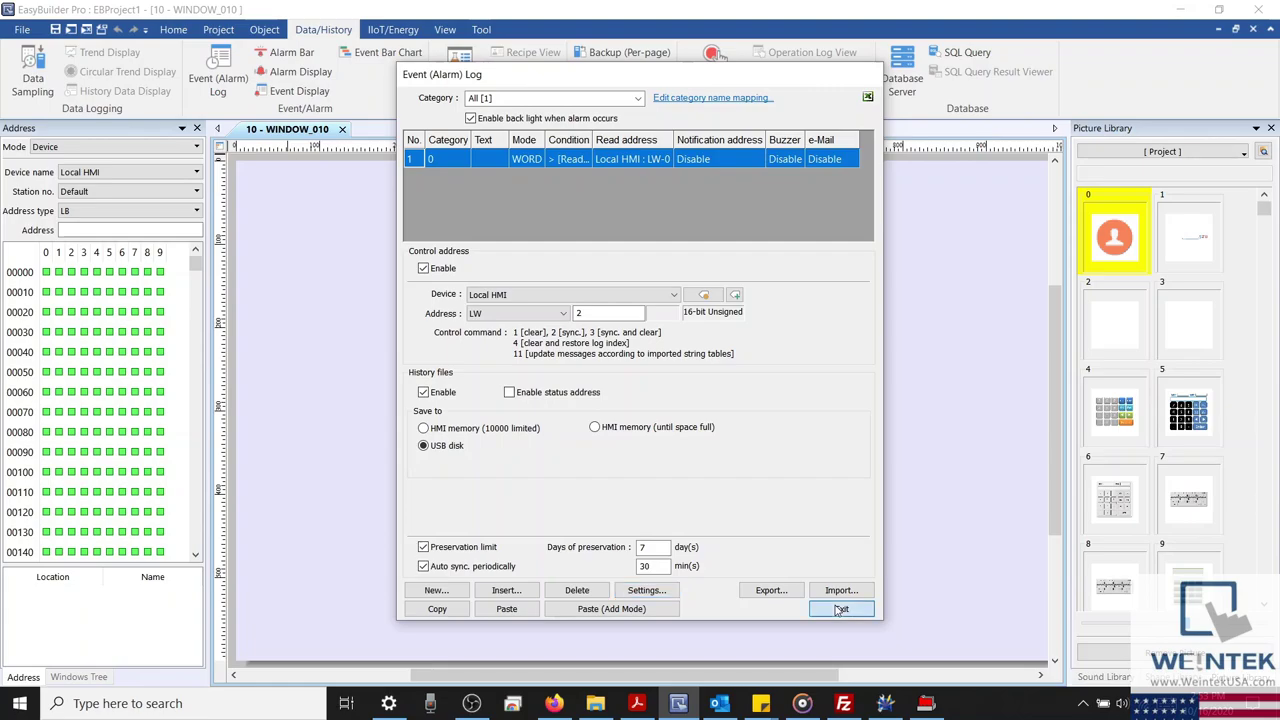
Create a new String Table section described as 'Fault Code'
click(219, 30)
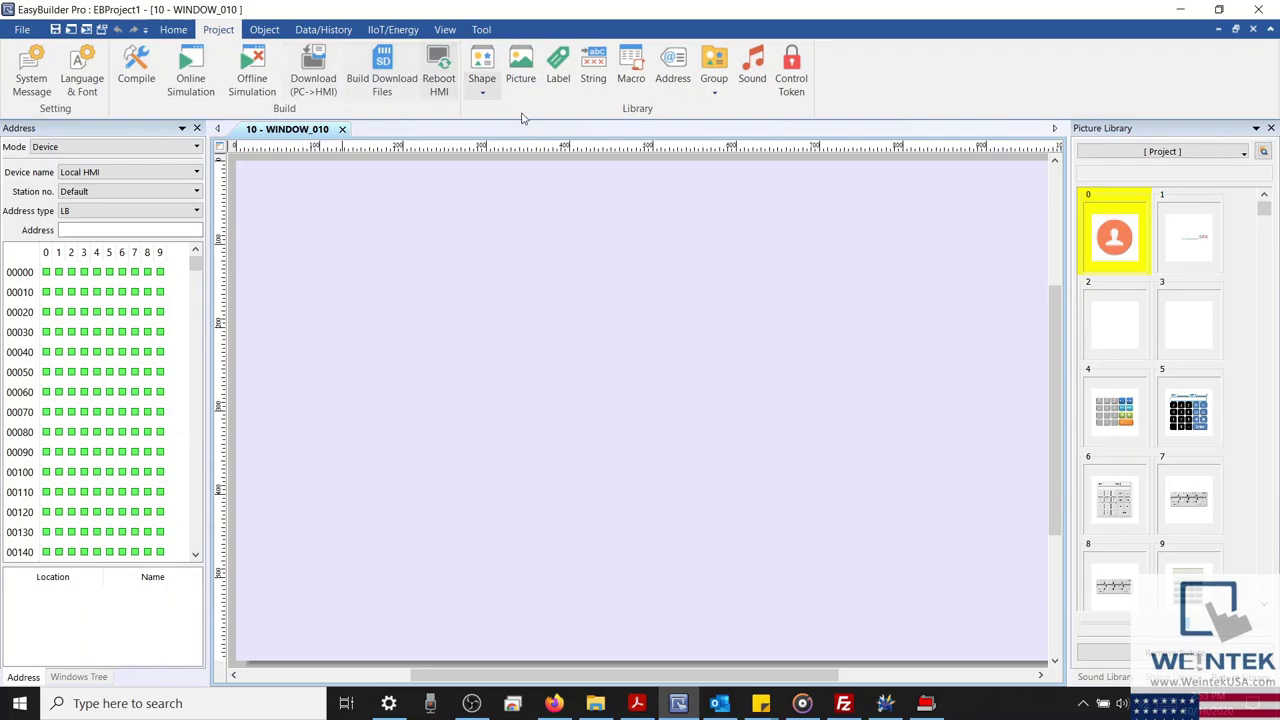
click(592, 76)
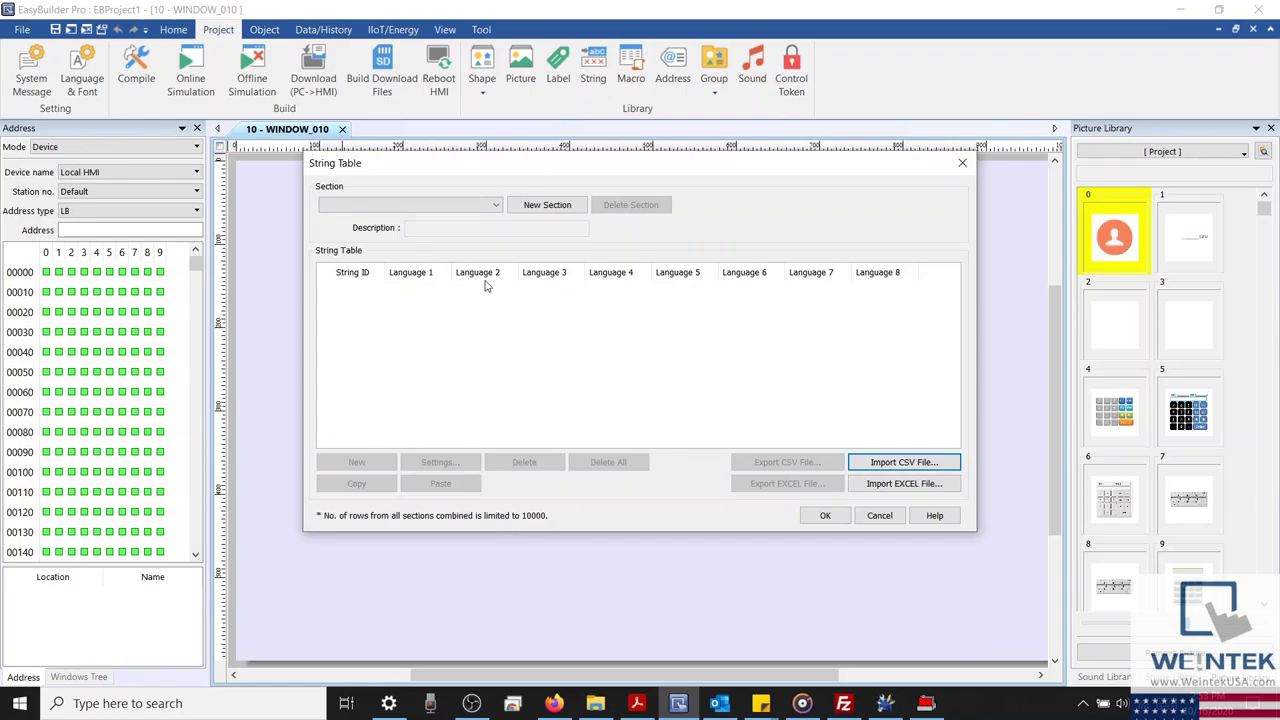
click(546, 206)
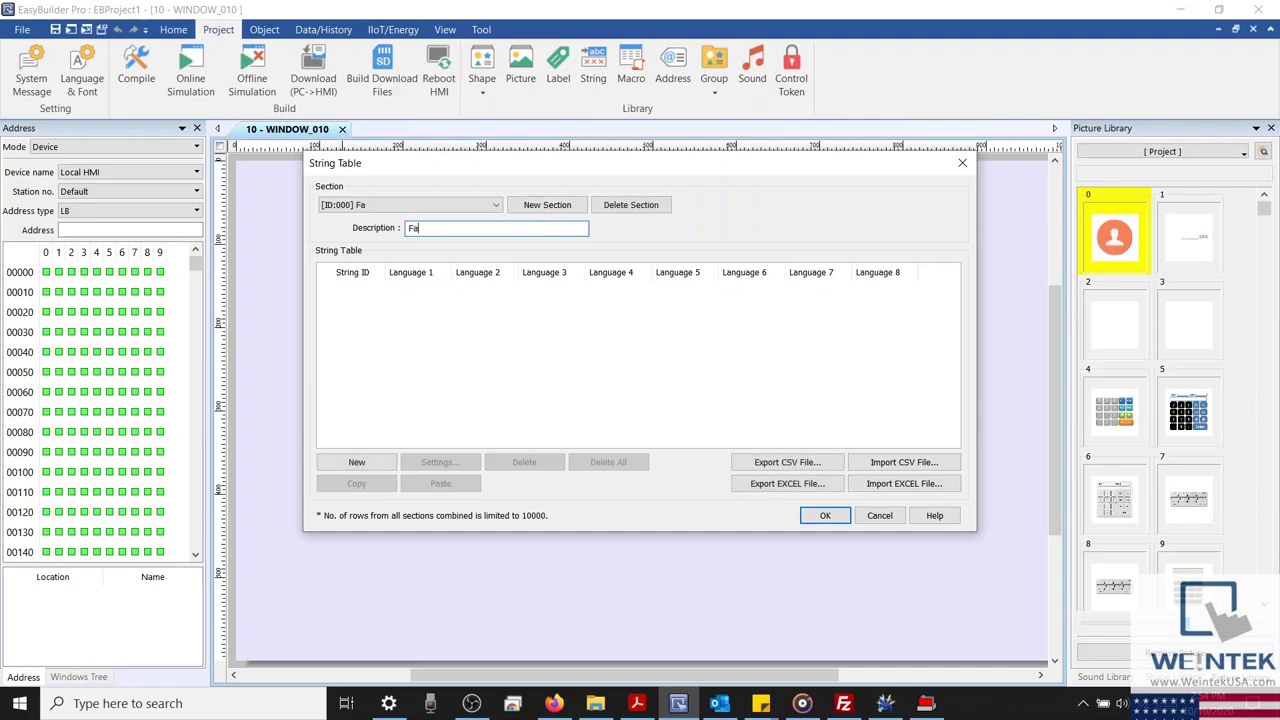
text(ult Code)
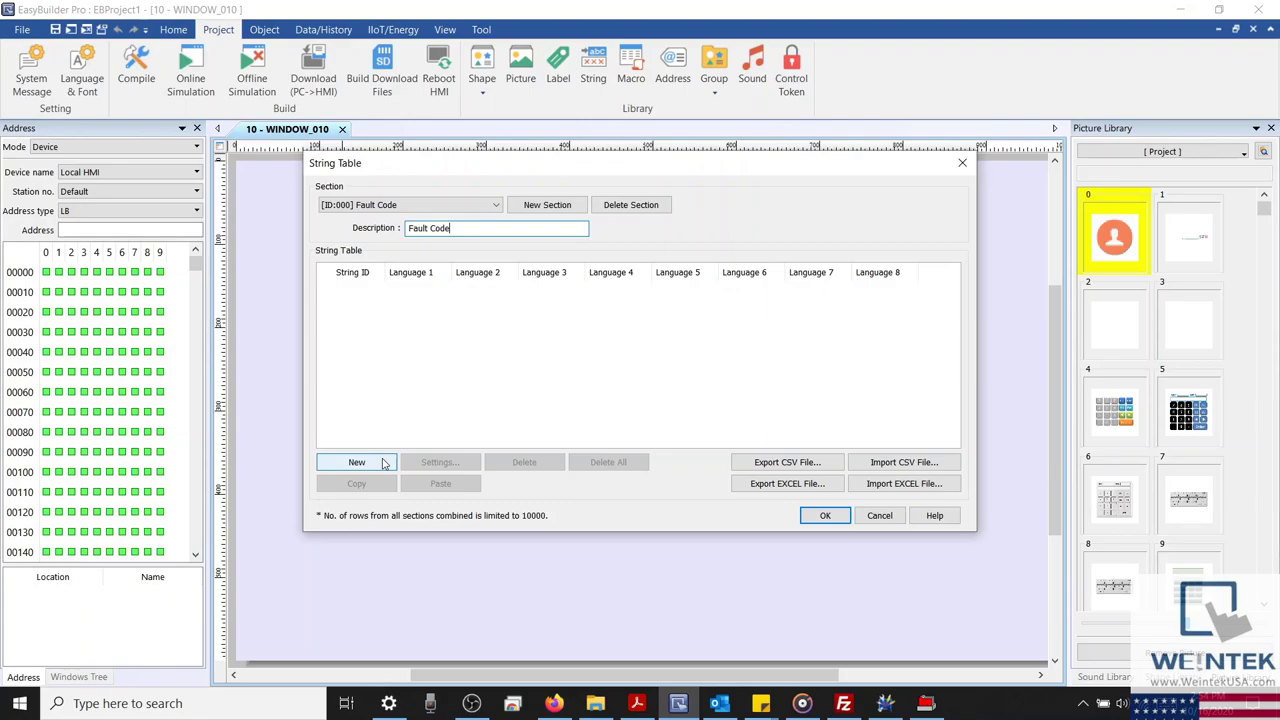
Add five string rows to the Fault Code section
click(382, 463)
click(382, 463)
click(382, 463)
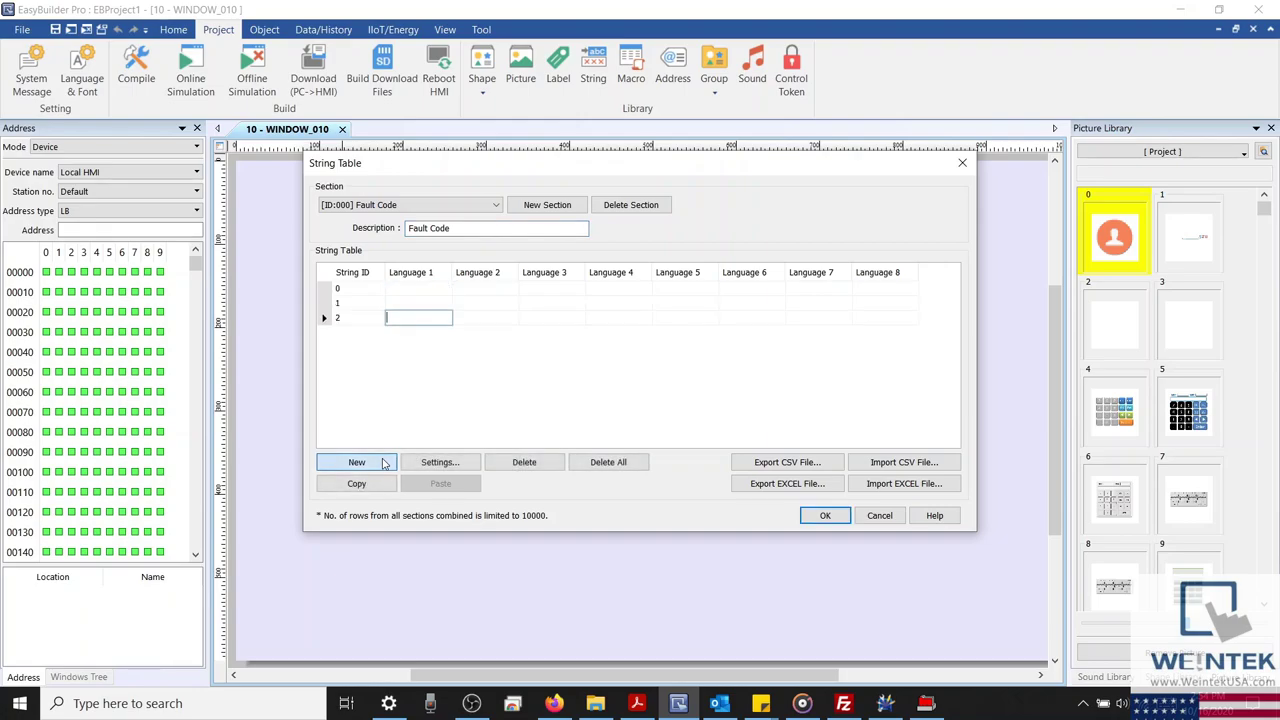
click(382, 463)
click(382, 463)
click(382, 463)
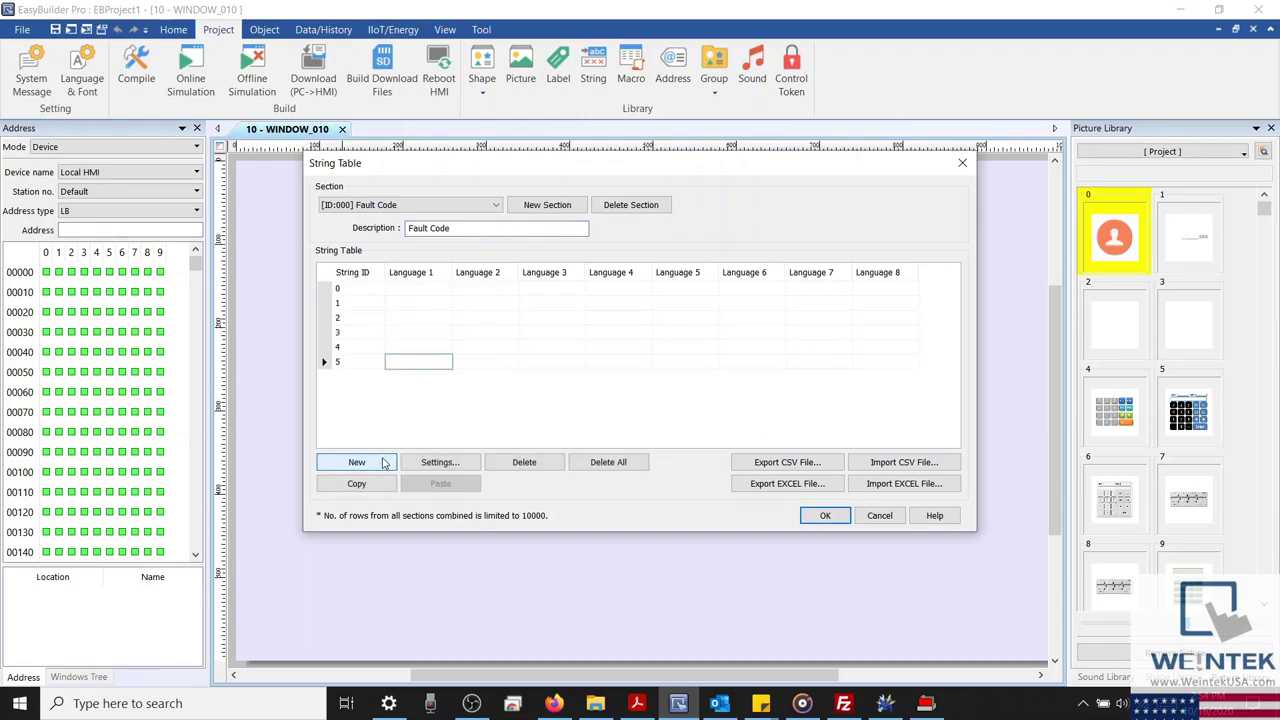
Enter a, b, c and d as Language 1 text for IDs 1–4 and delete row 5
click(410, 287)
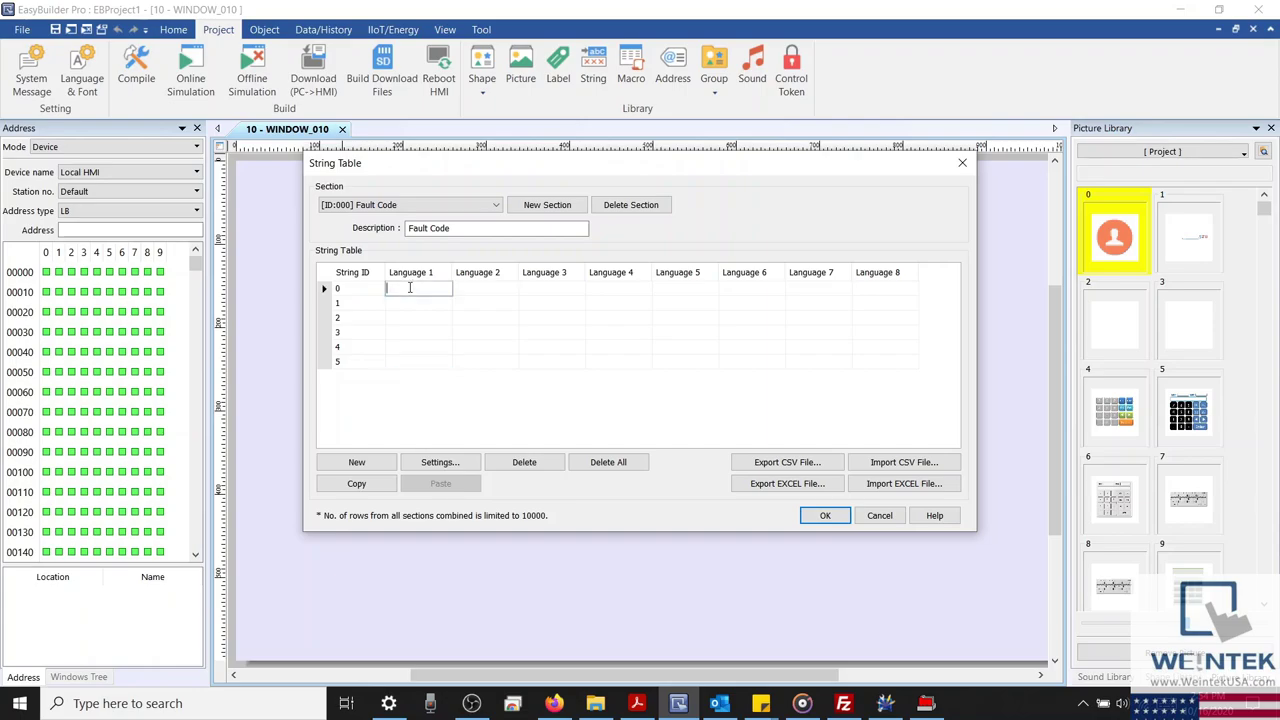
click(404, 302)
text(a)
click(403, 318)
text(b)
click(401, 333)
text(c)
click(401, 348)
text(d)
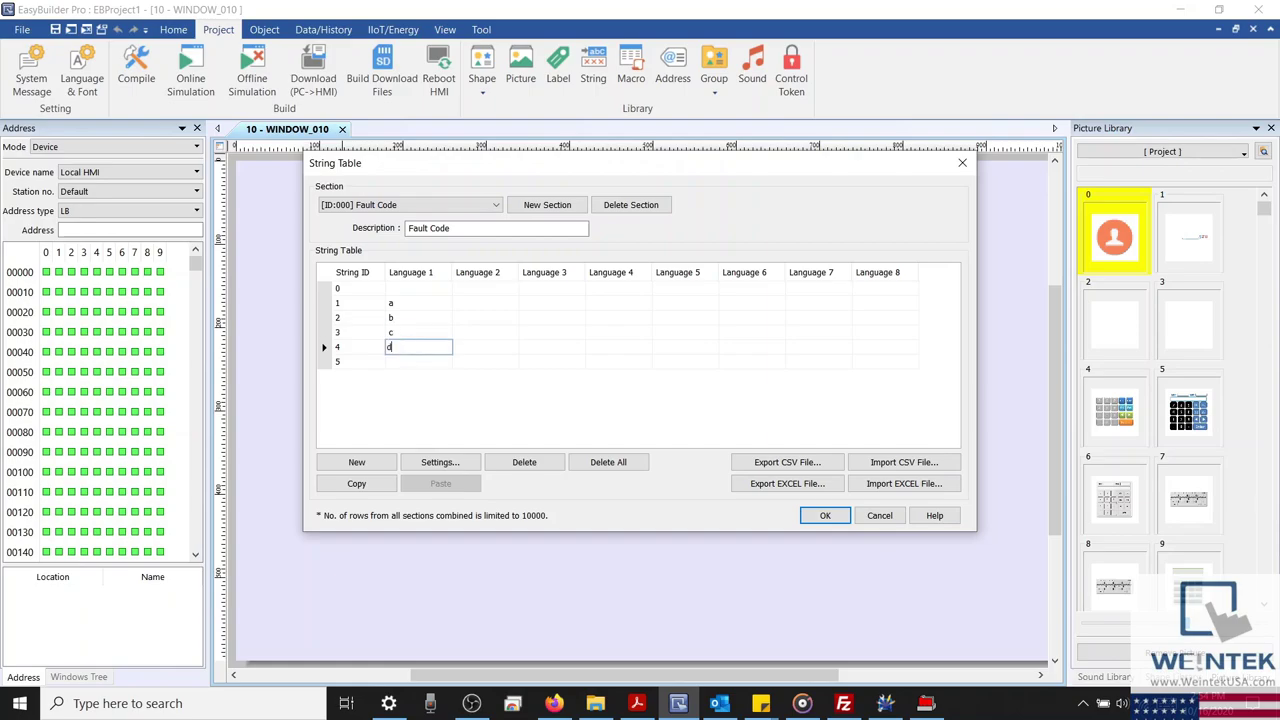
click(400, 361)
click(524, 462)
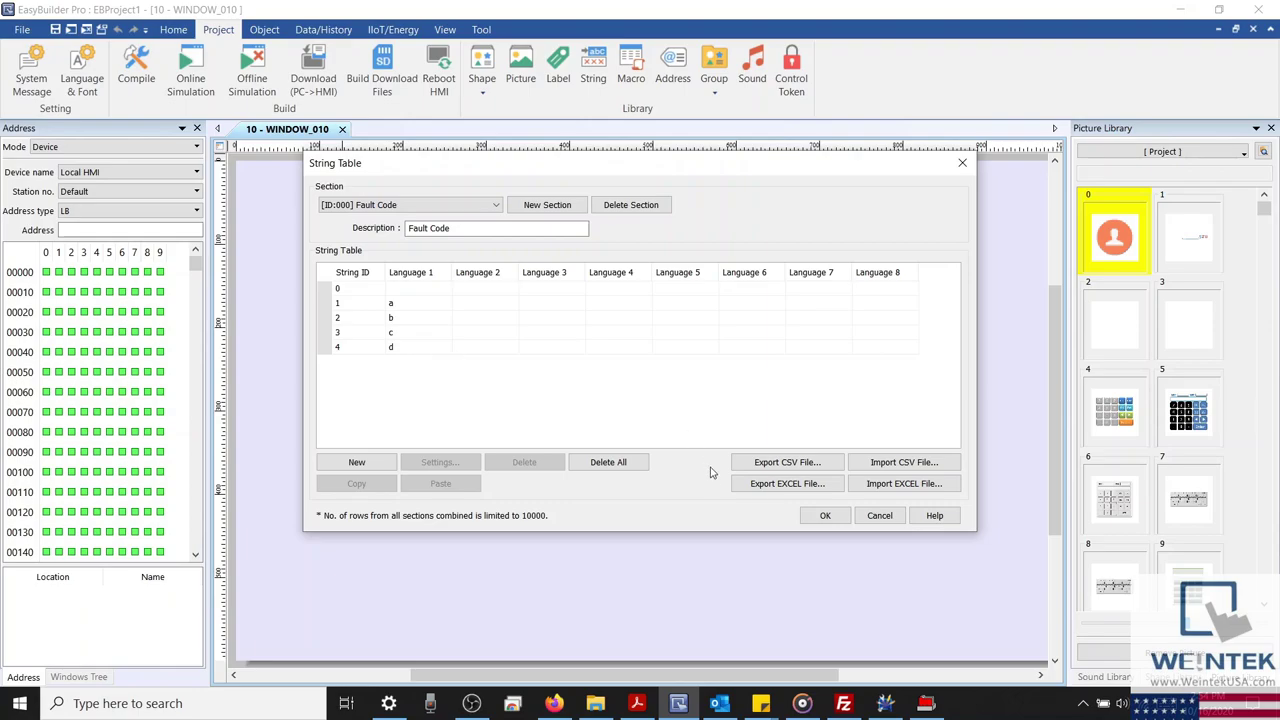
click(823, 517)
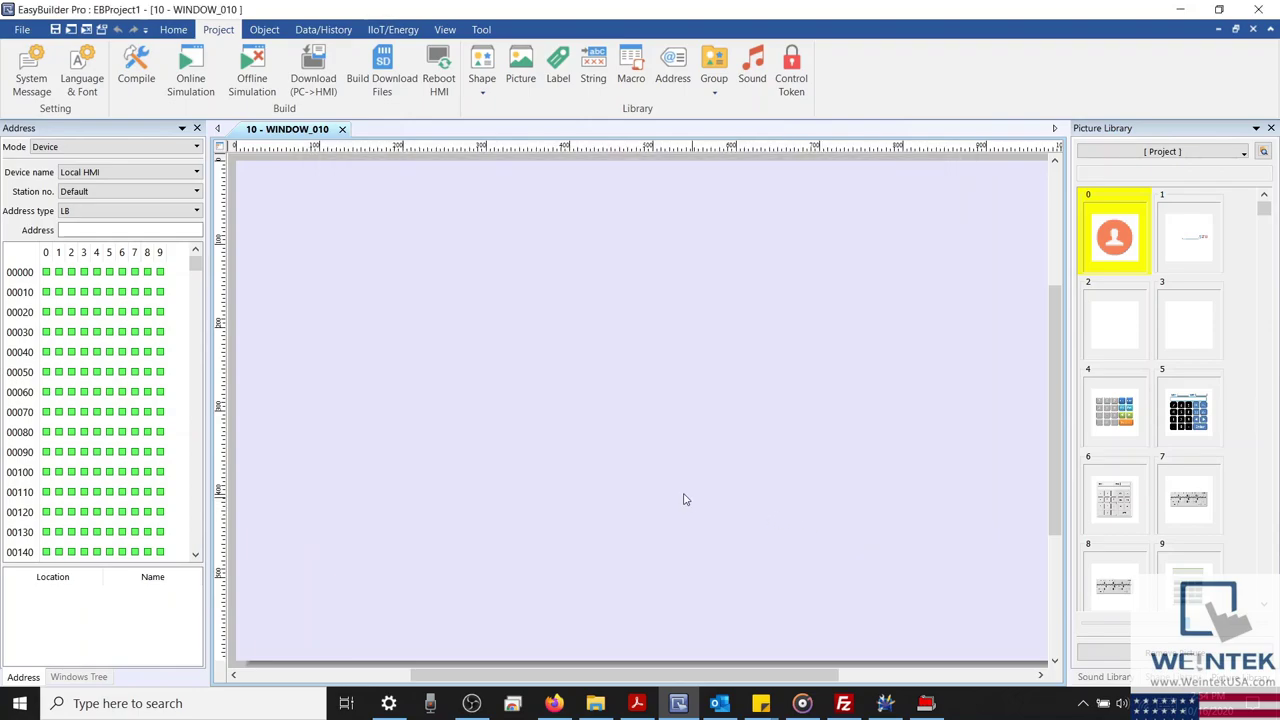
click(323, 29)
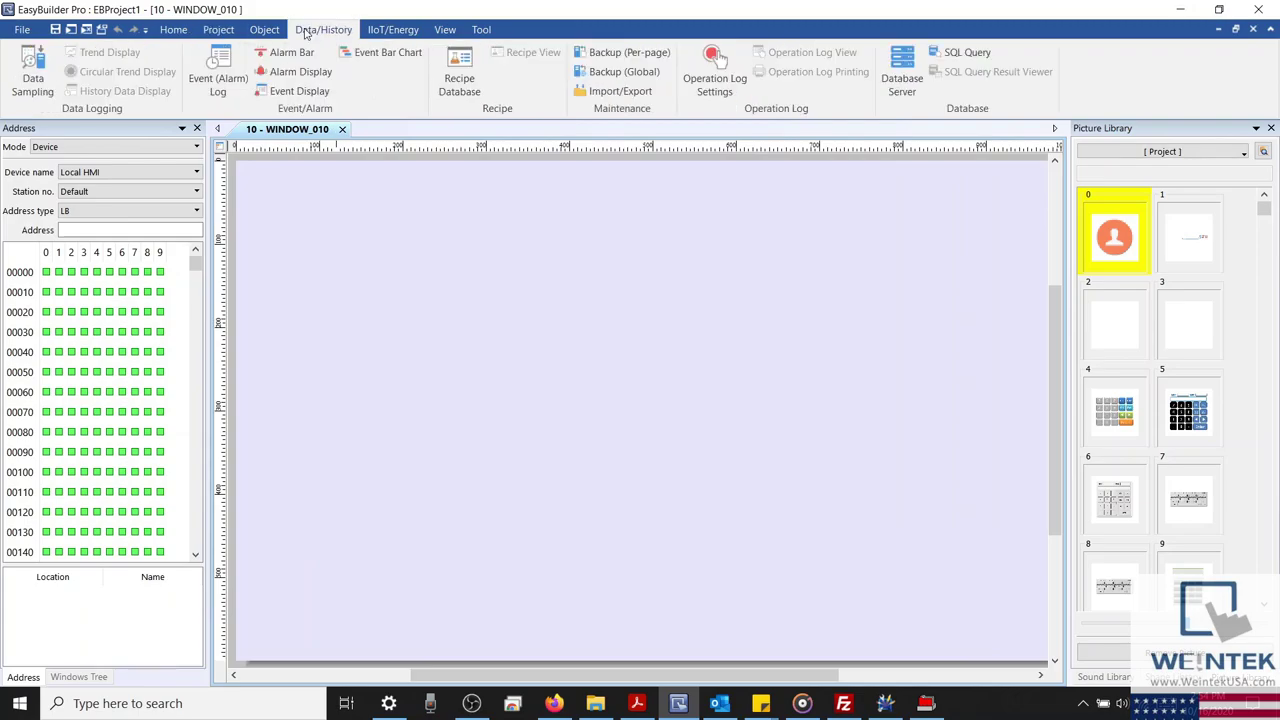
click(200, 80)
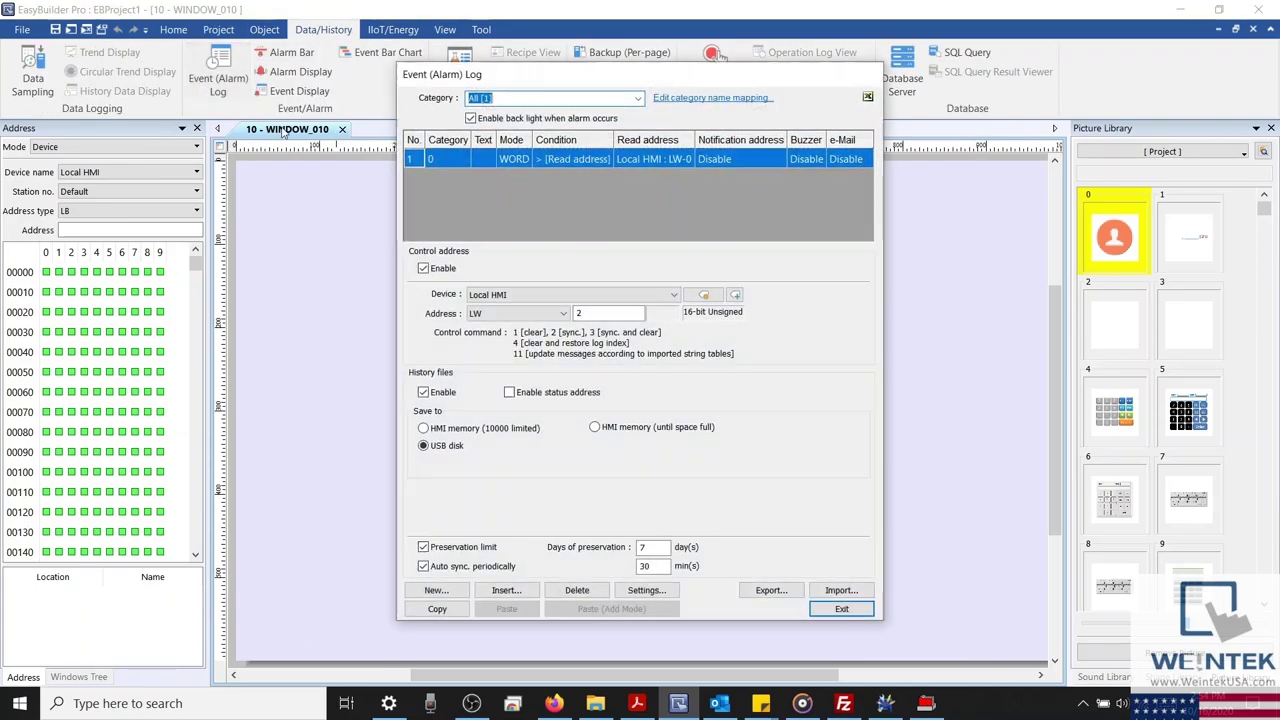
double_click(496, 161)
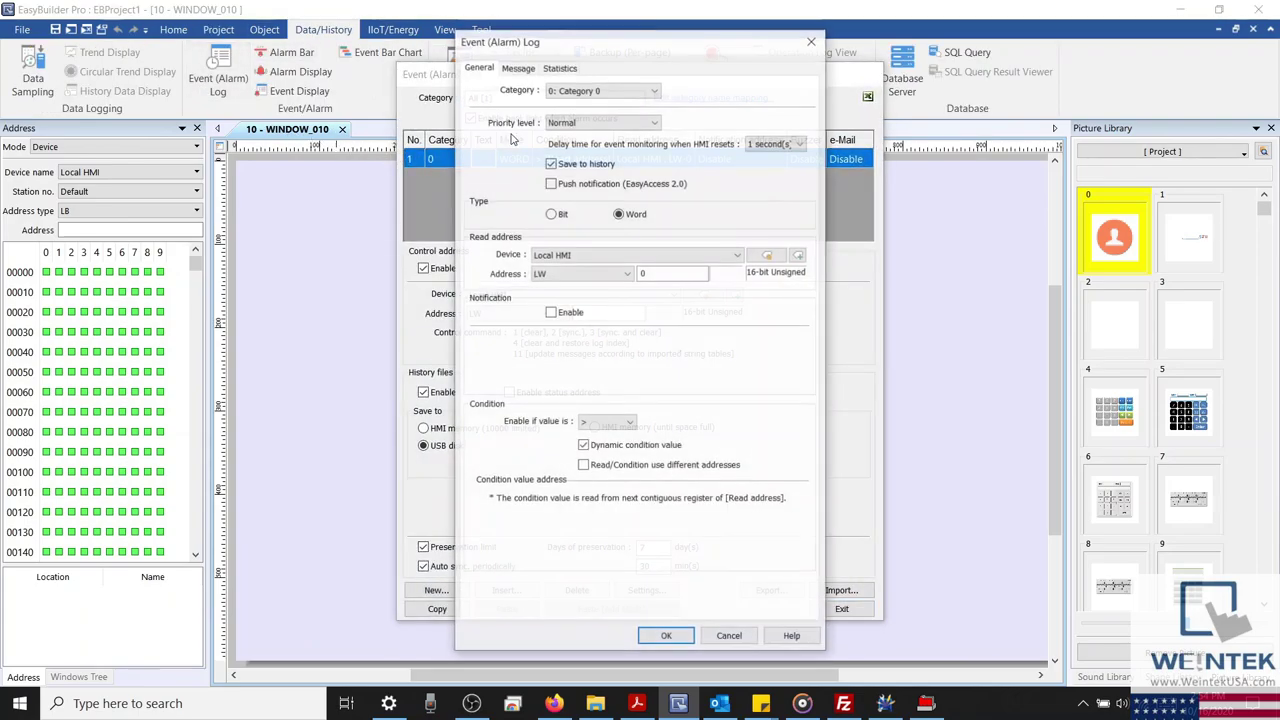
click(520, 66)
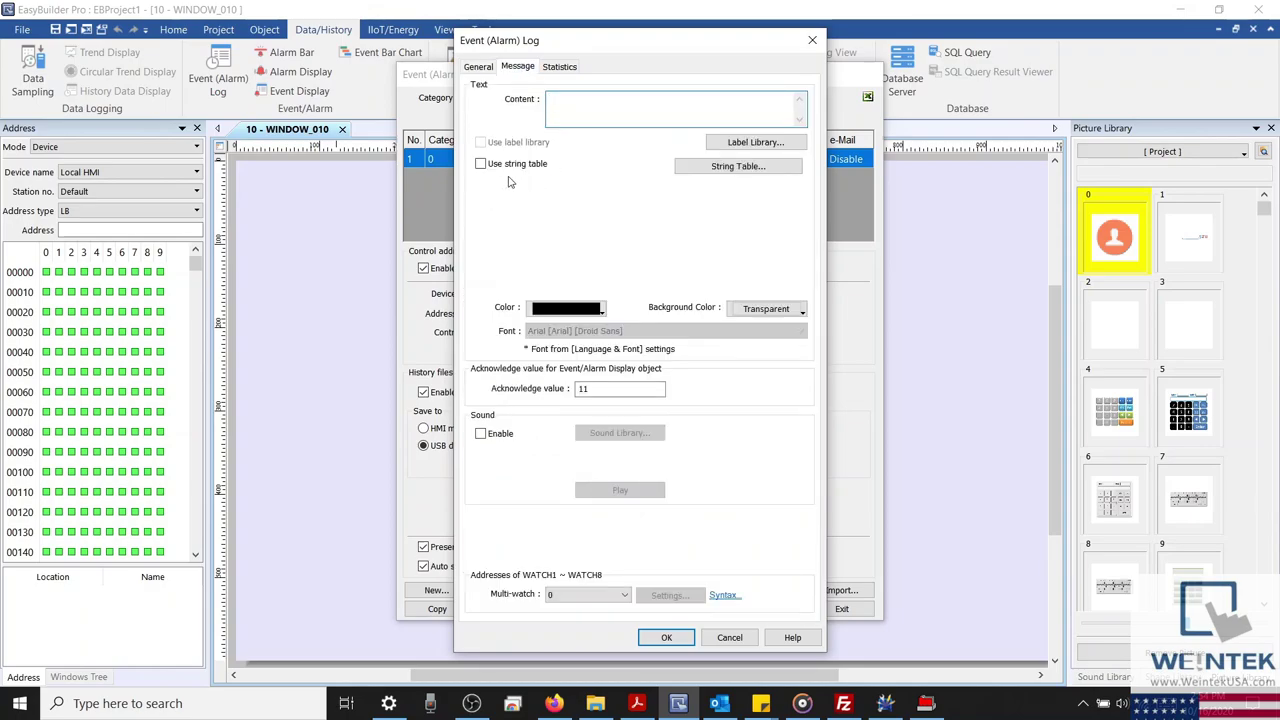
click(480, 164)
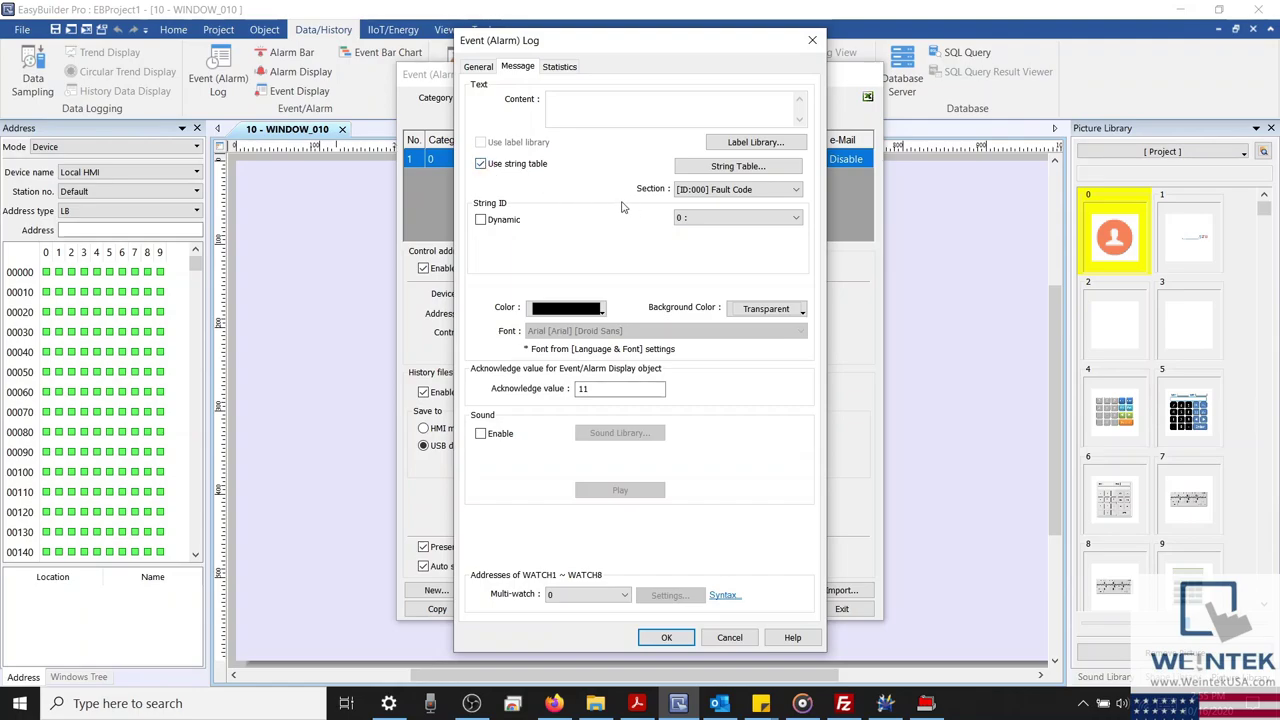
click(688, 196)
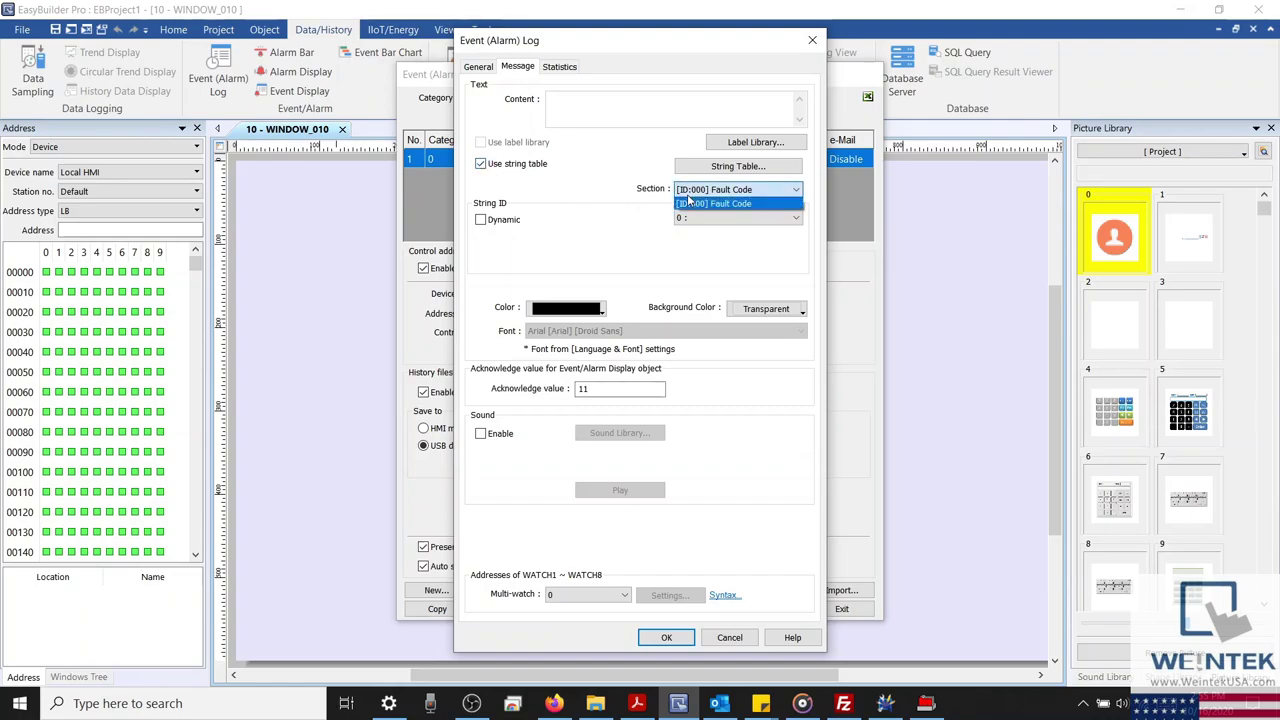
click(690, 204)
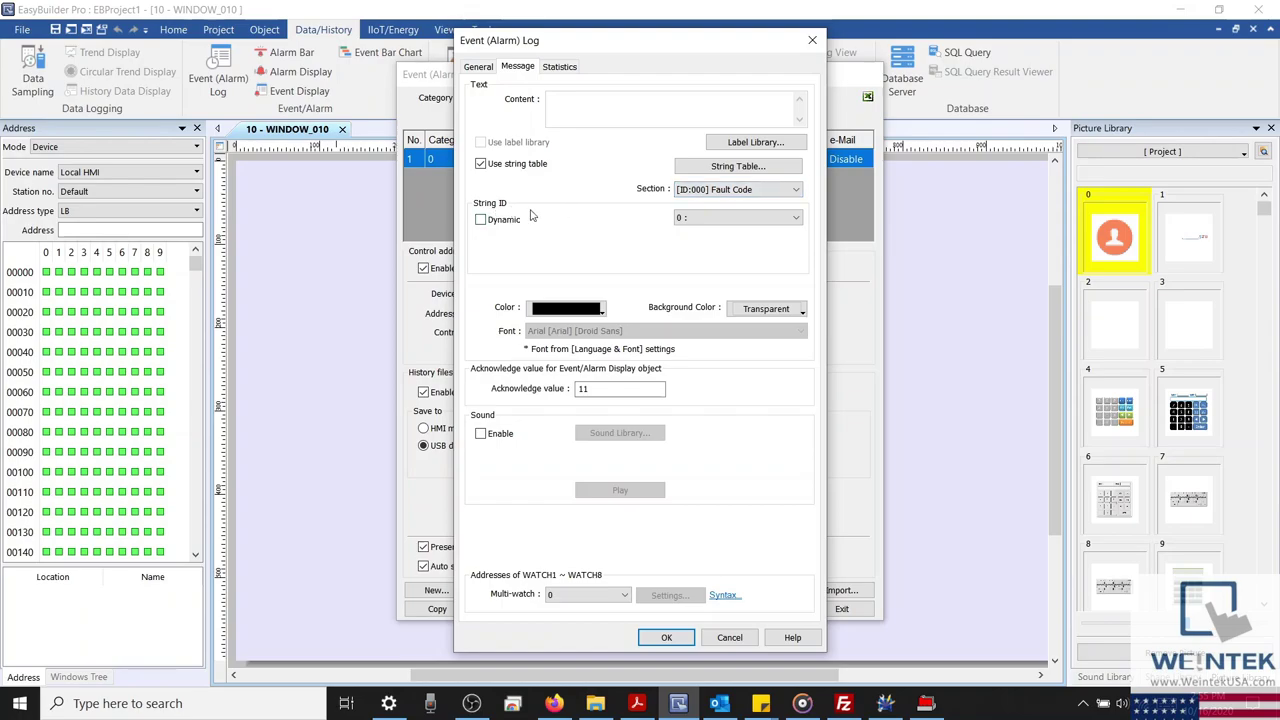
click(682, 218)
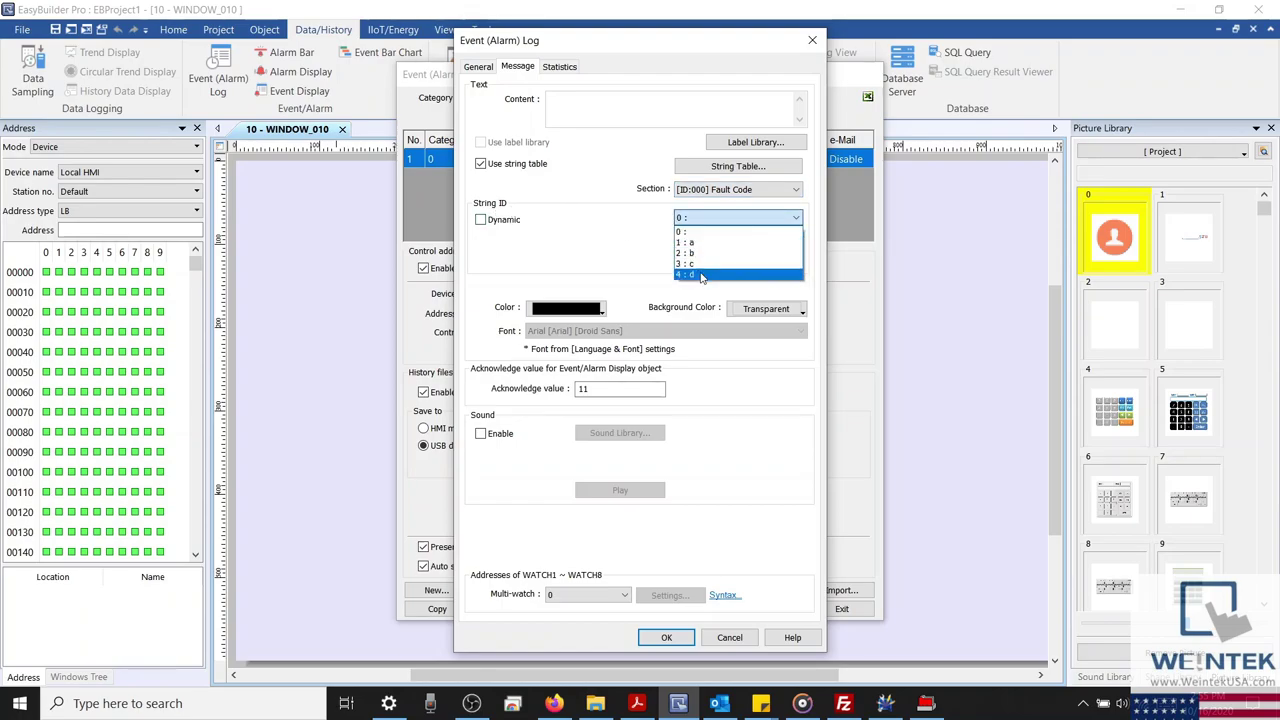
click(632, 226)
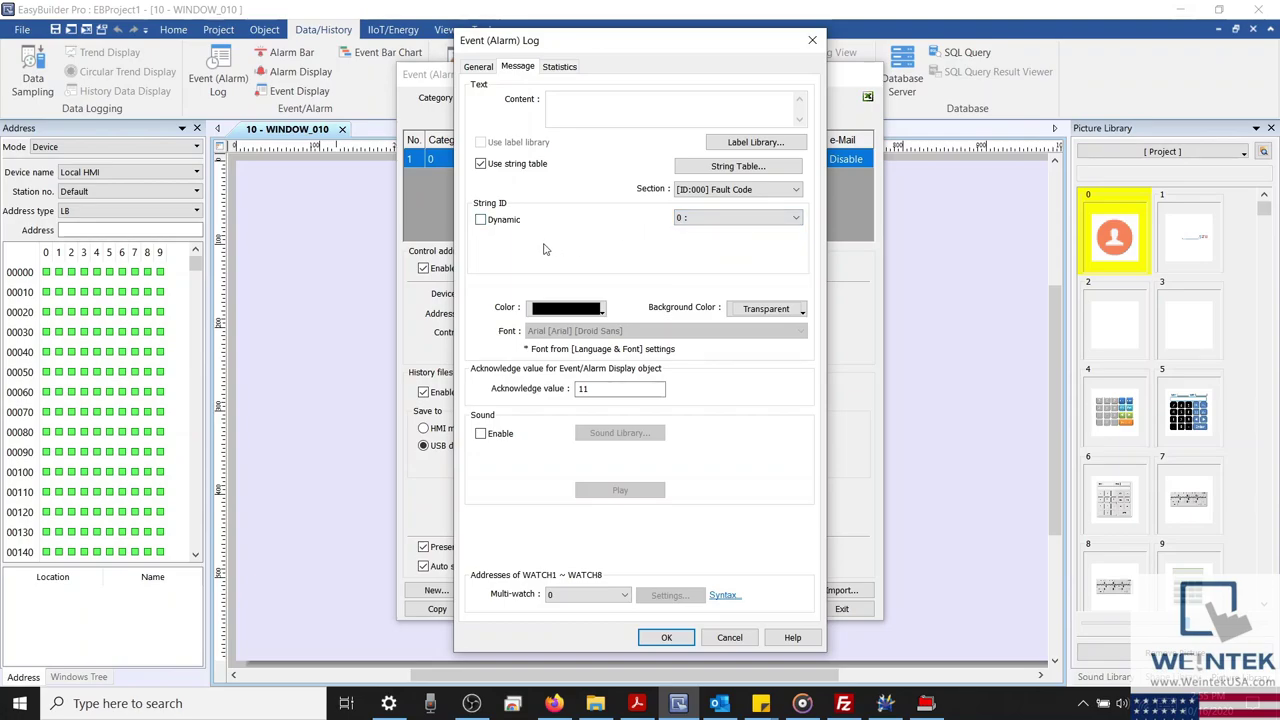
click(480, 221)
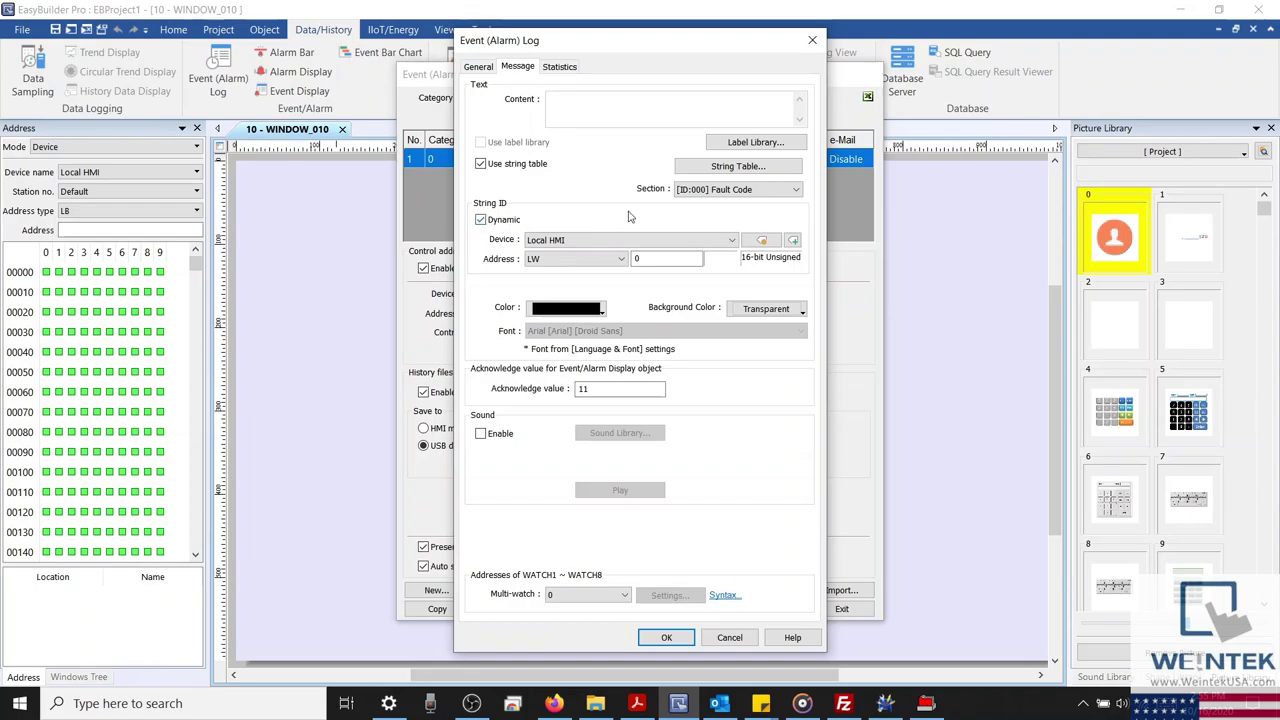
click(666, 260)
click(482, 68)
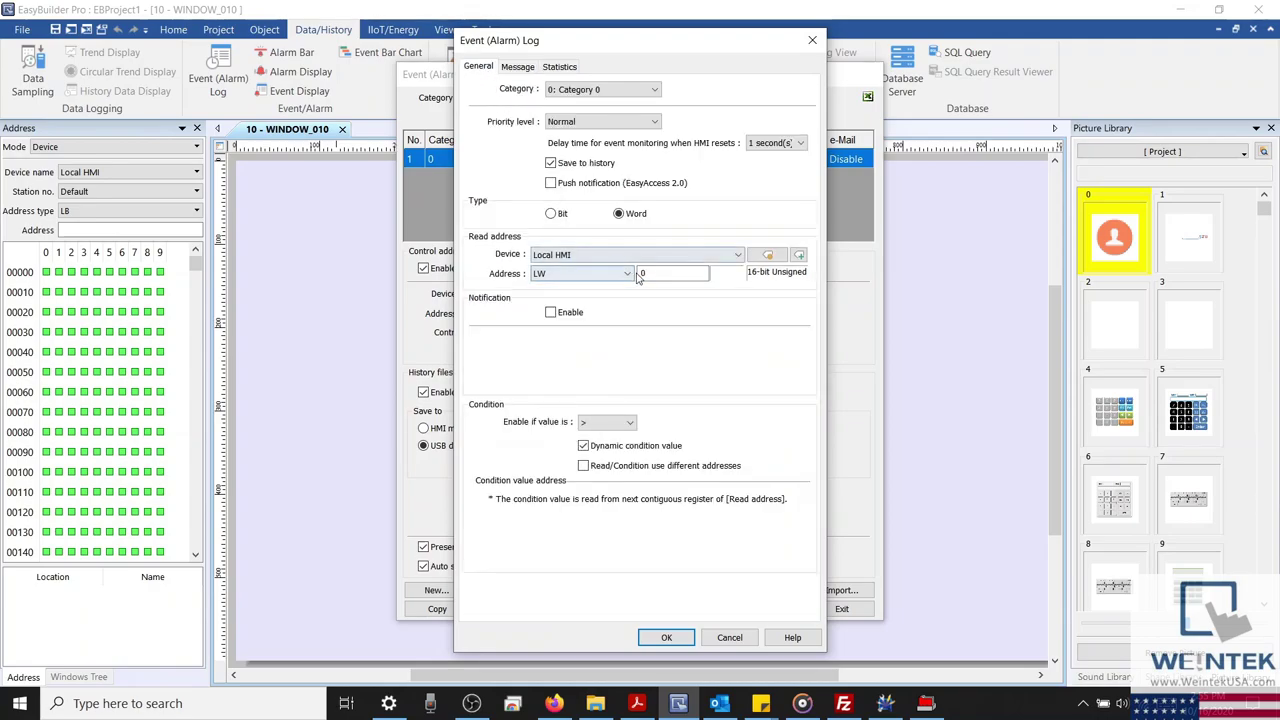
click(517, 67)
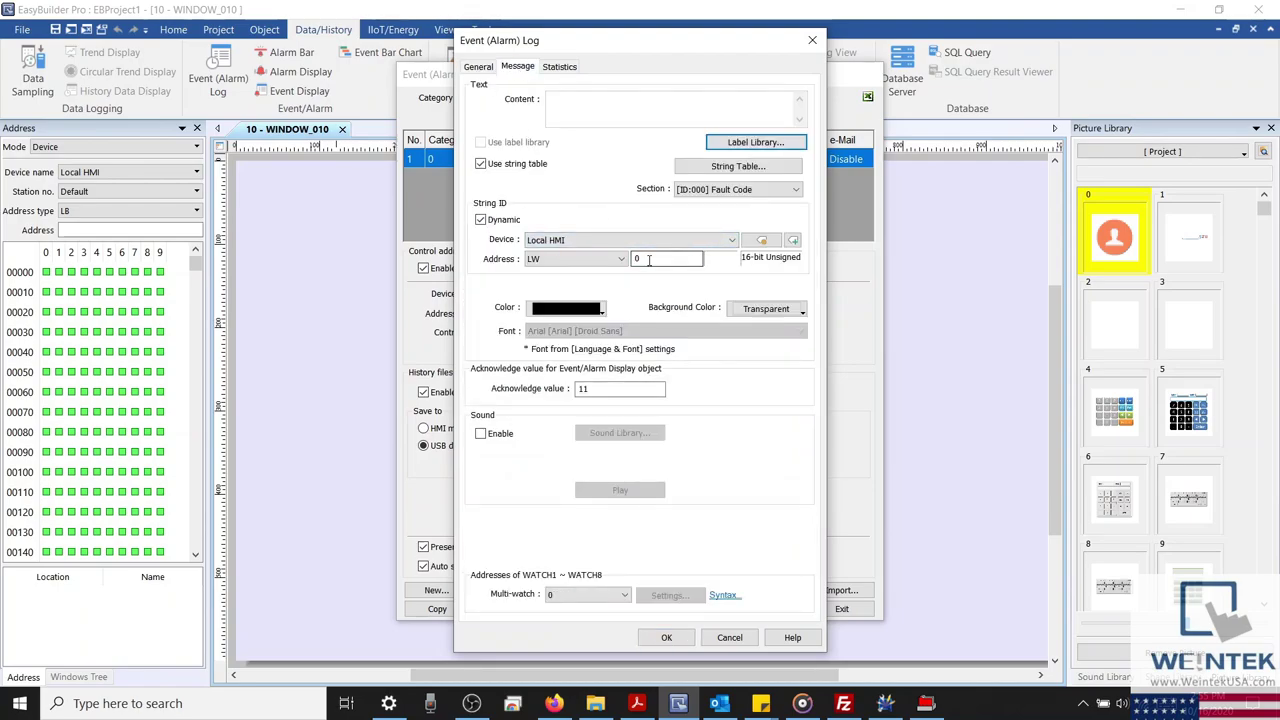
click(478, 67)
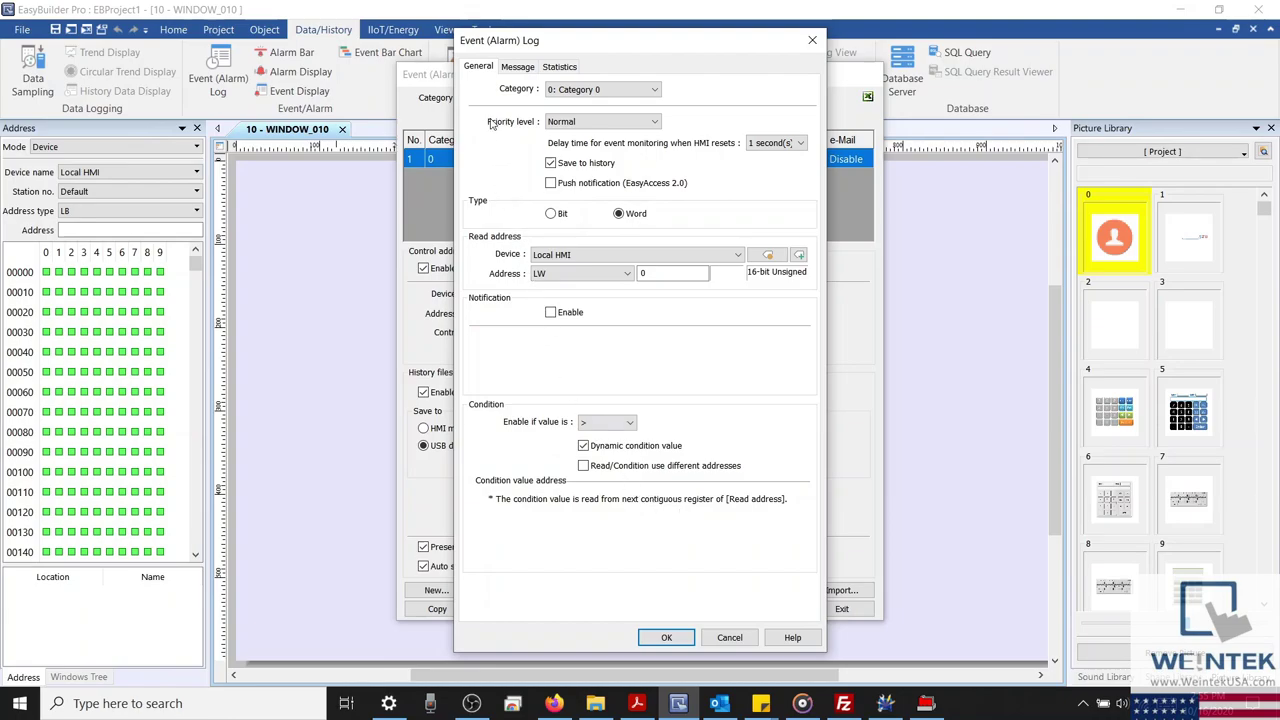
click(512, 70)
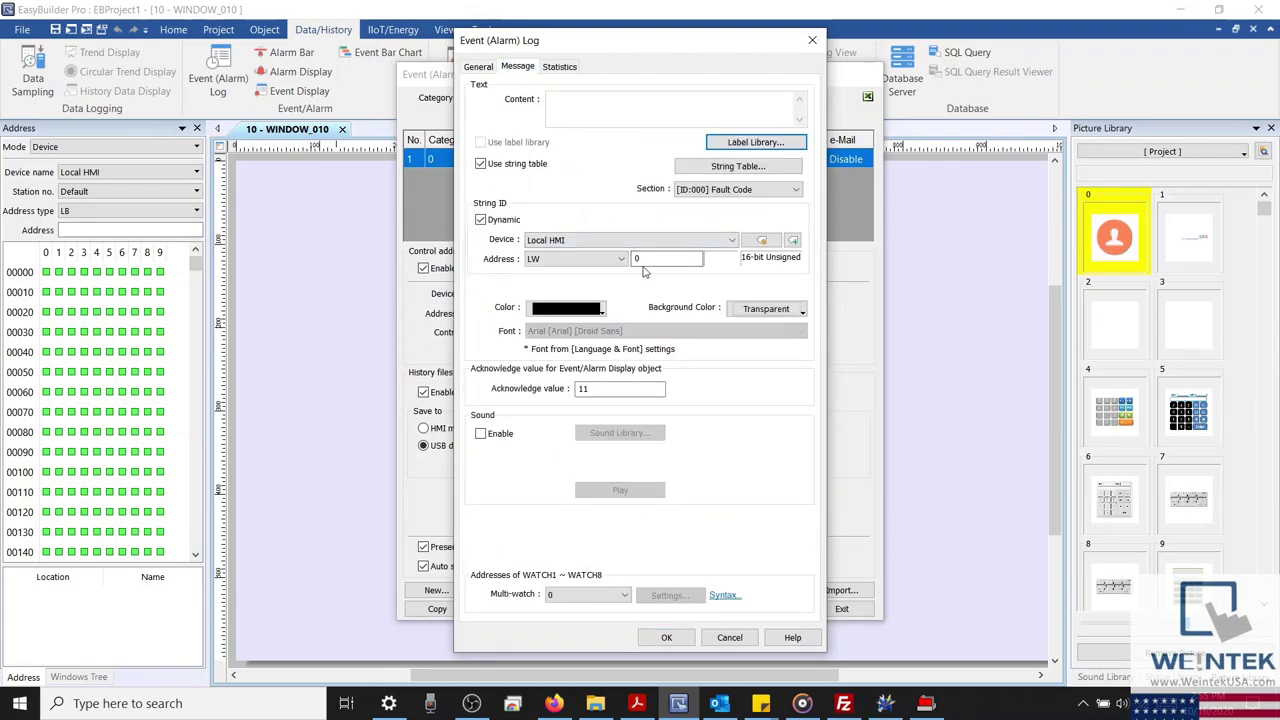
click(640, 260)
Set the alarm message background colour to red, then save the event and close the log
click(600, 311)
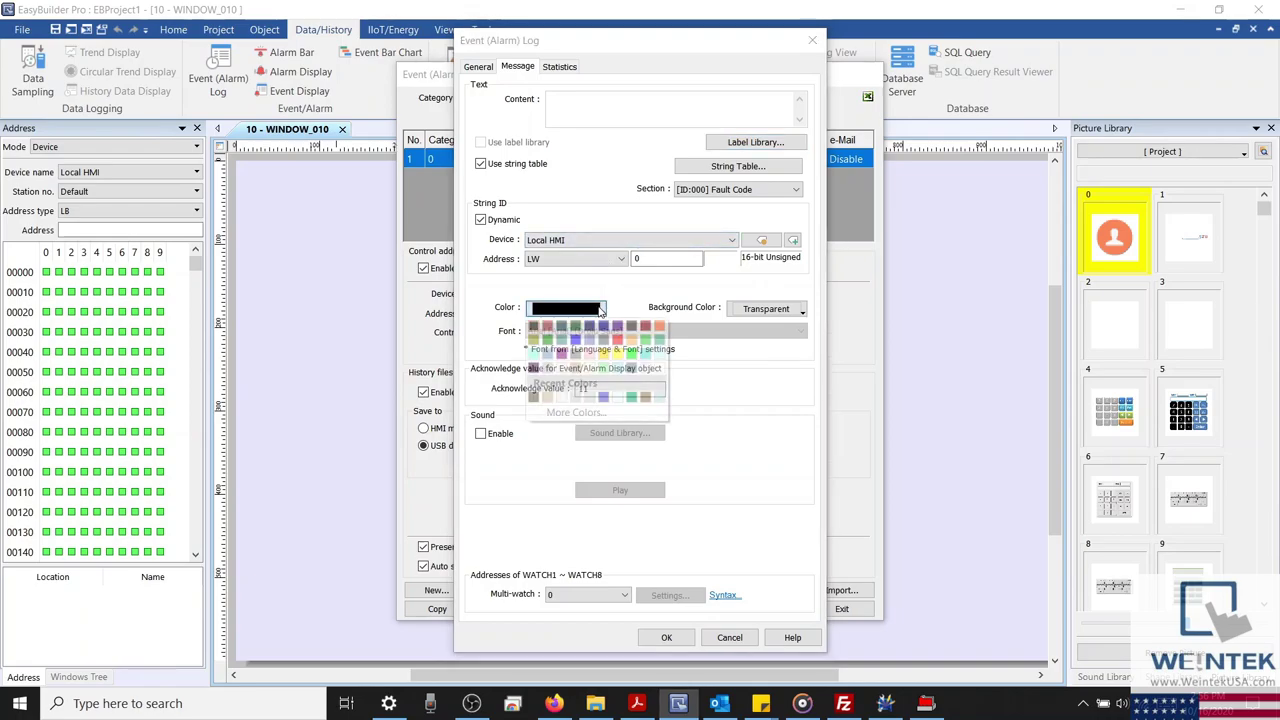
click(629, 299)
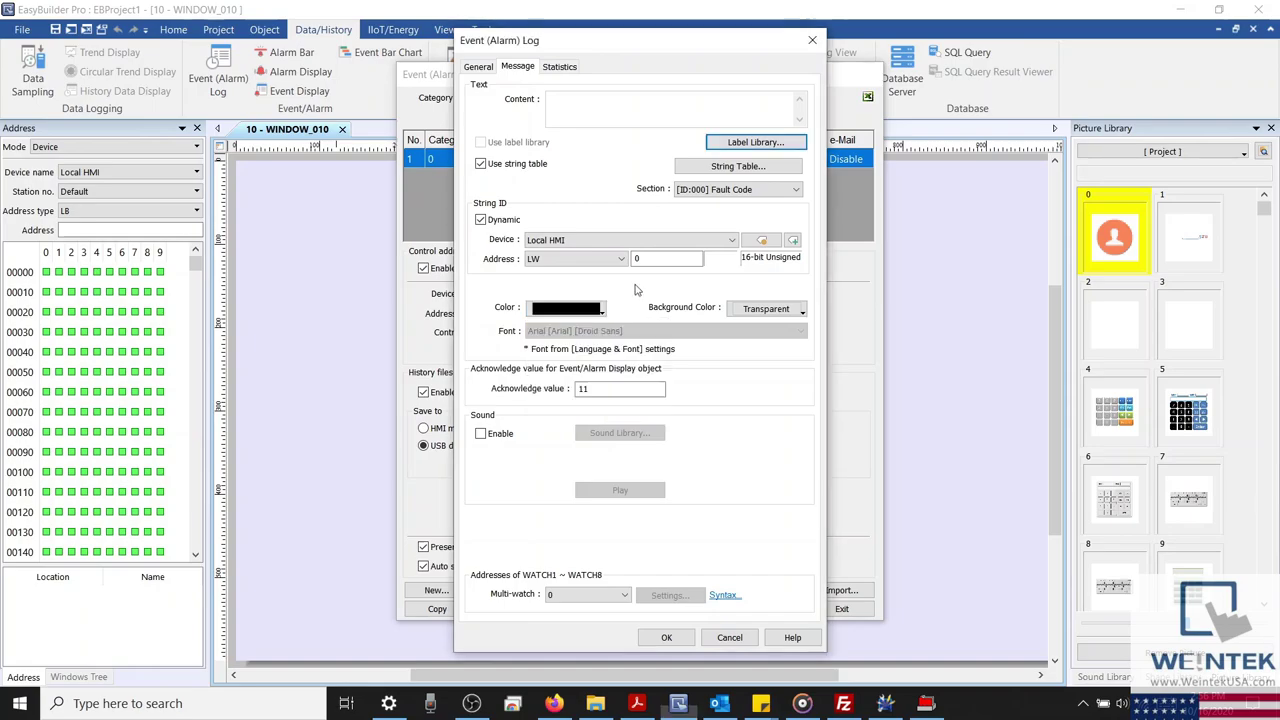
click(766, 309)
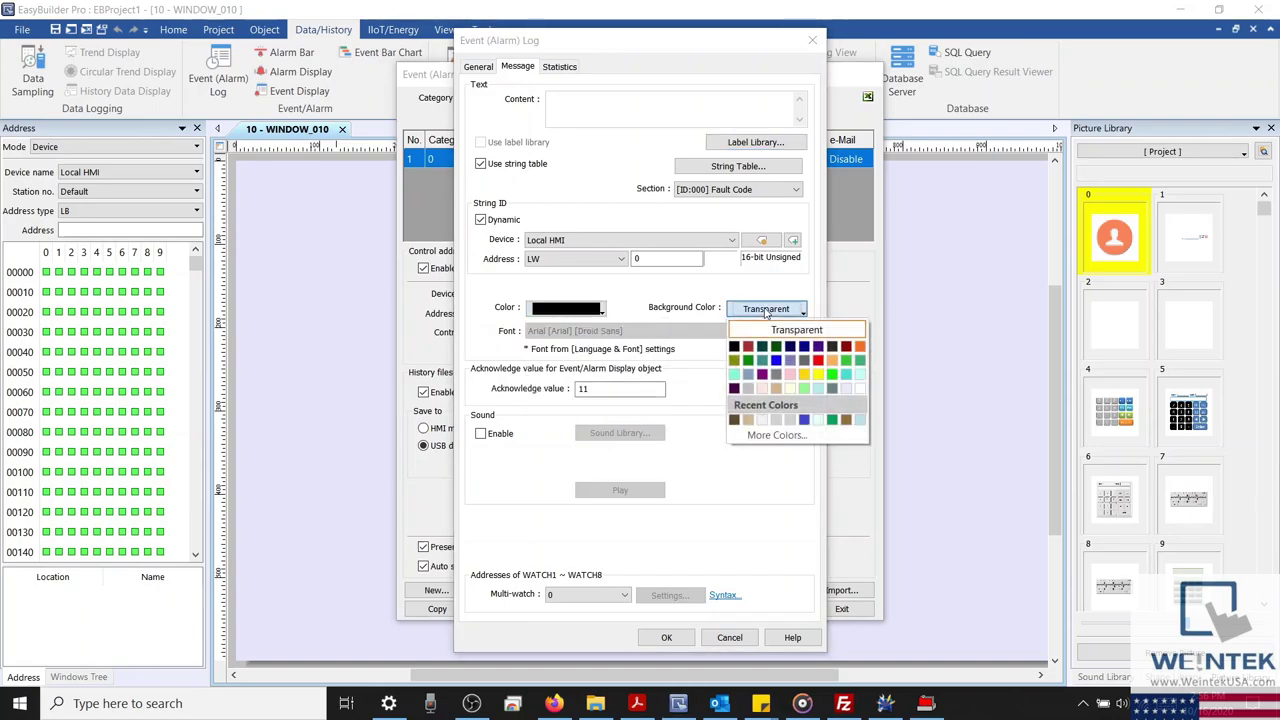
click(818, 360)
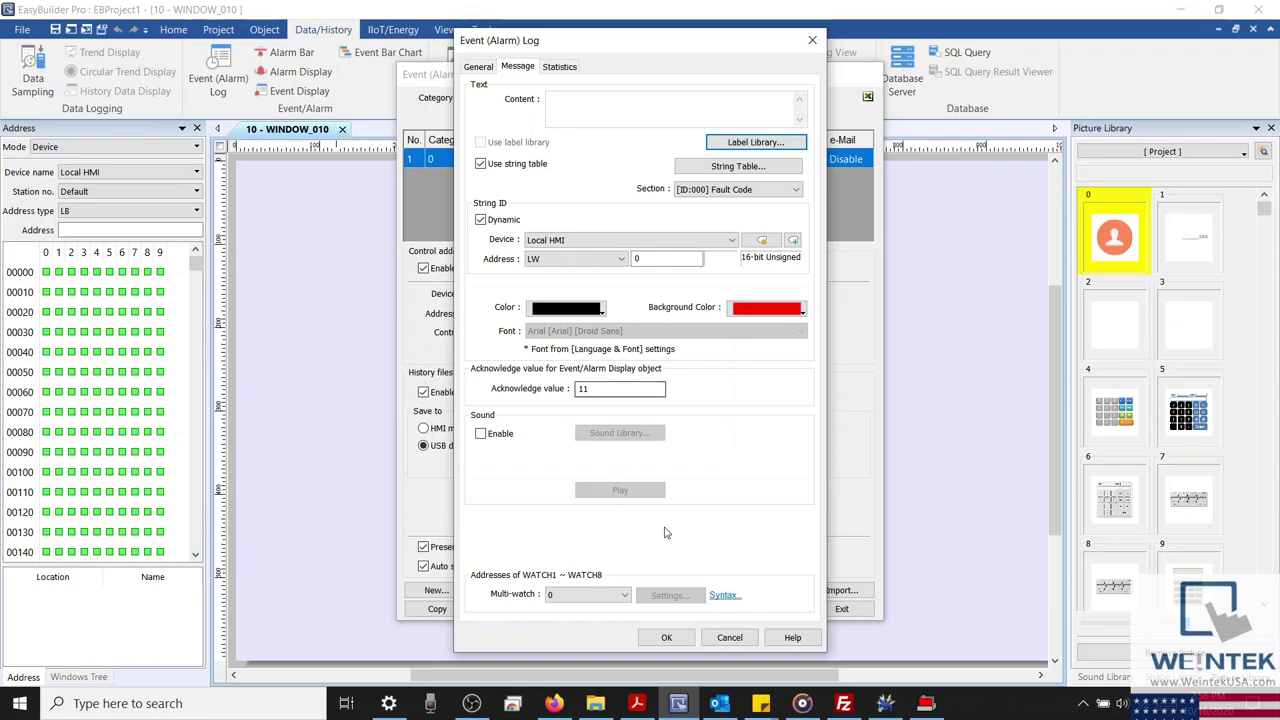
click(686, 641)
click(836, 608)
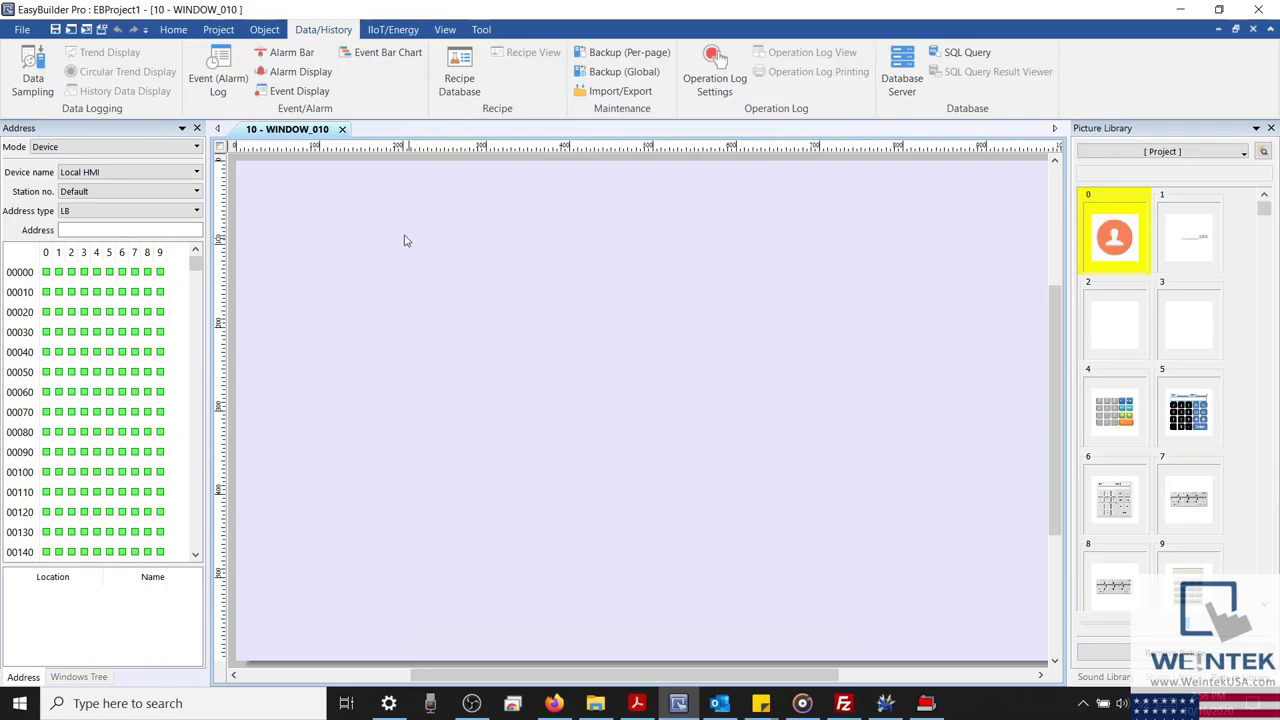
Reopen the Event (Alarm) Log and the first alarm entry's Message settings
click(218, 29)
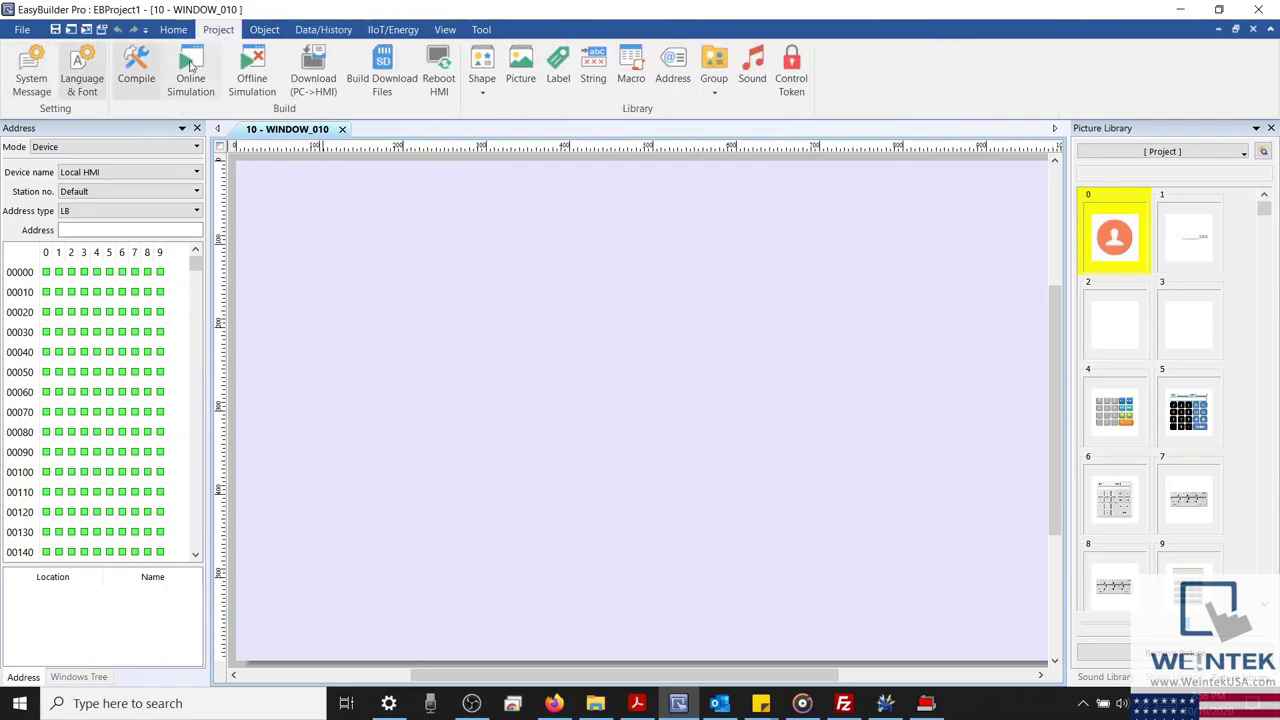
click(323, 29)
click(218, 72)
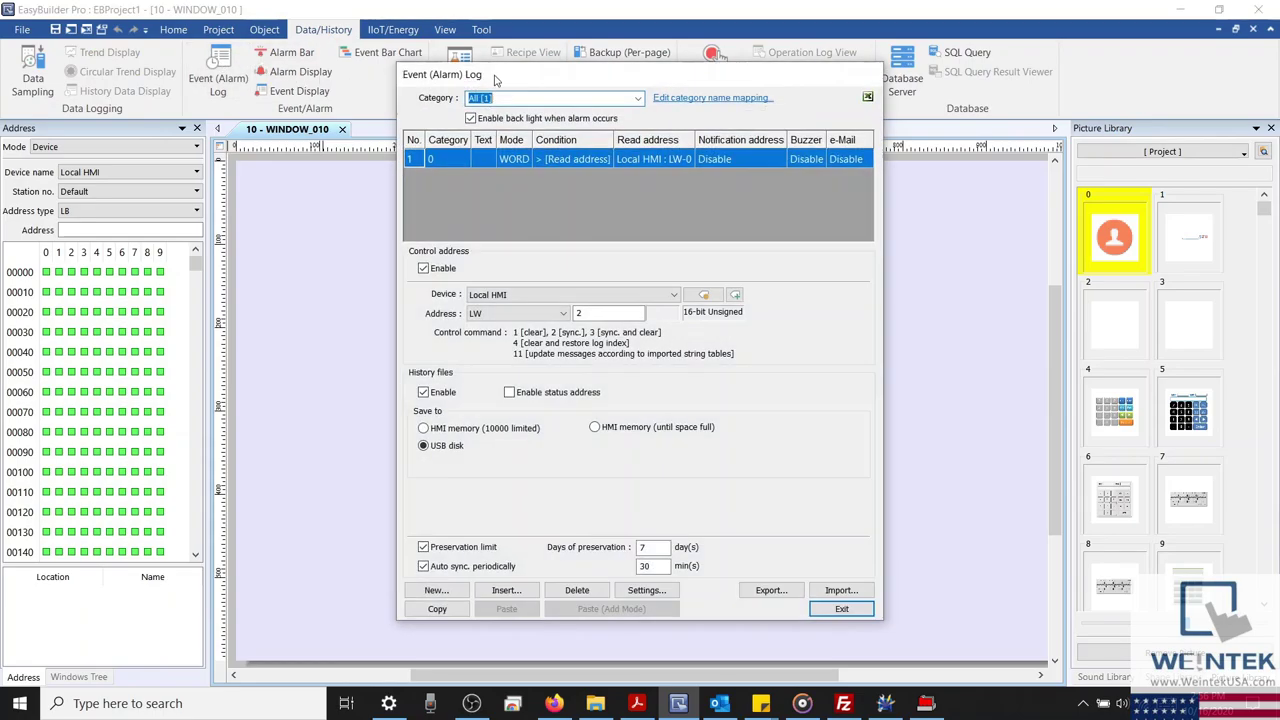
double_click(538, 159)
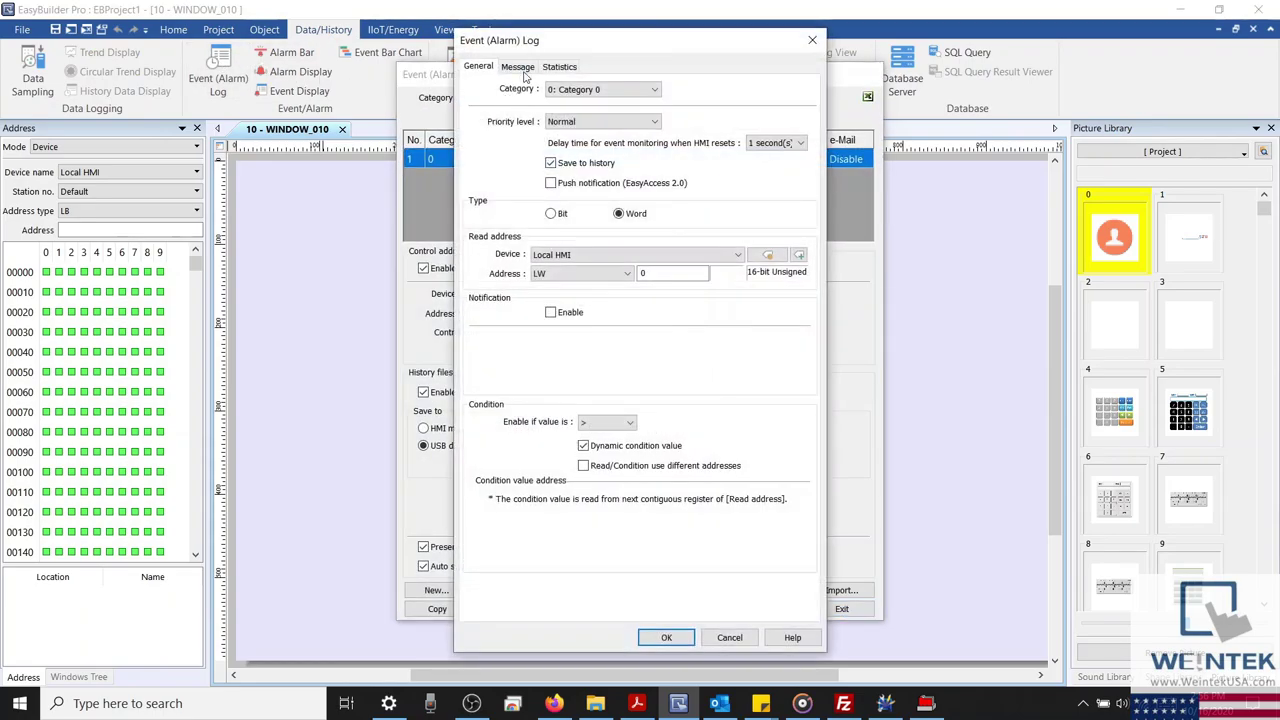
click(520, 67)
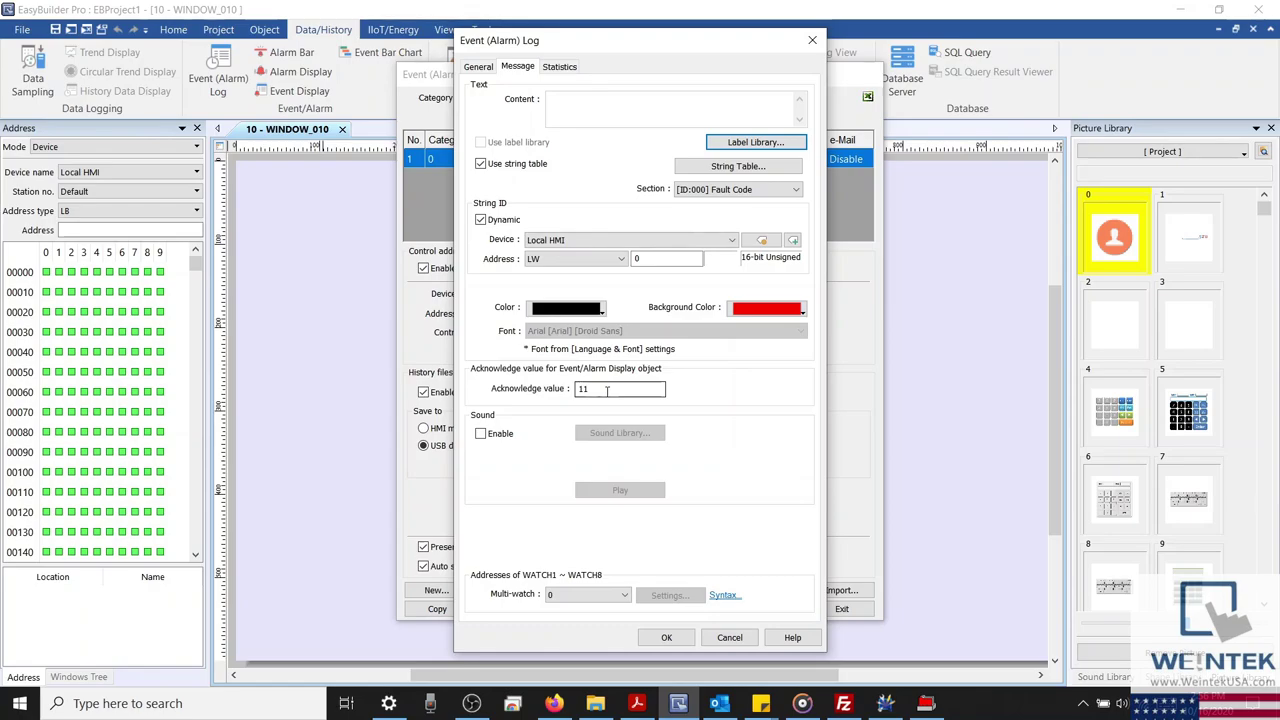
double_click(606, 390)
click(607, 390)
drag(597, 388, 570, 387)
click(576, 388)
click(480, 434)
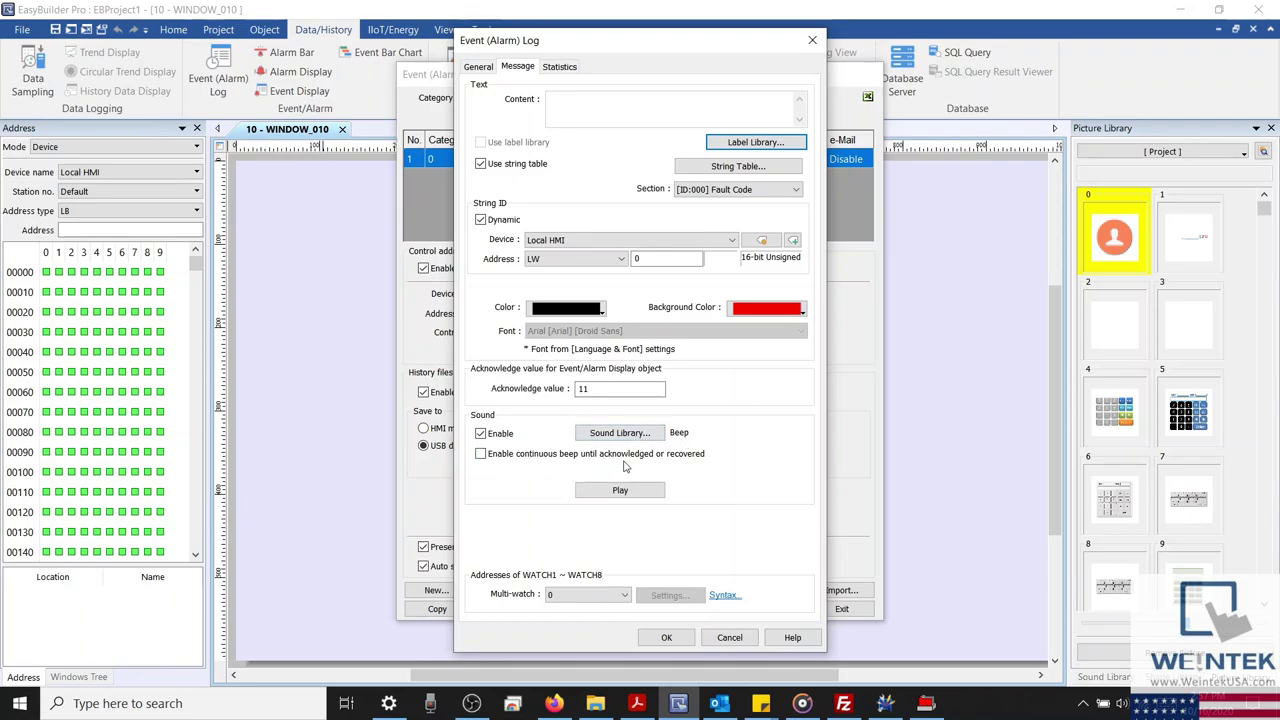
click(585, 433)
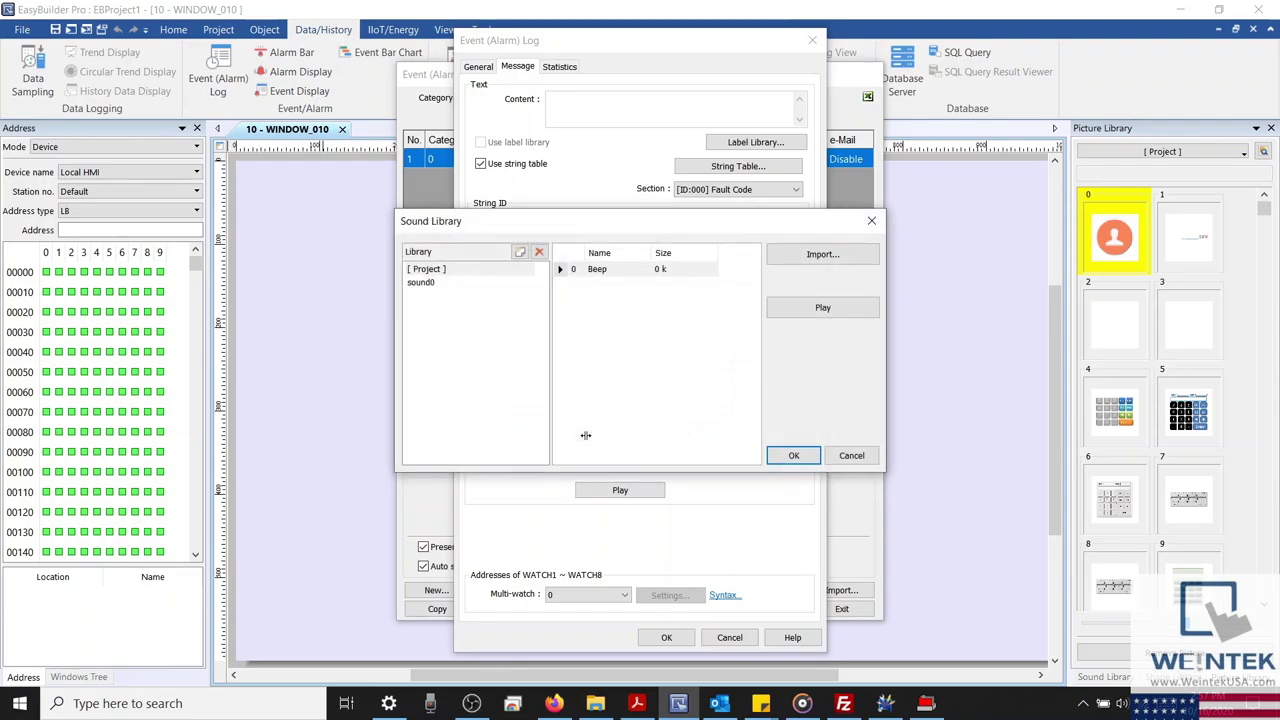
click(849, 455)
click(506, 435)
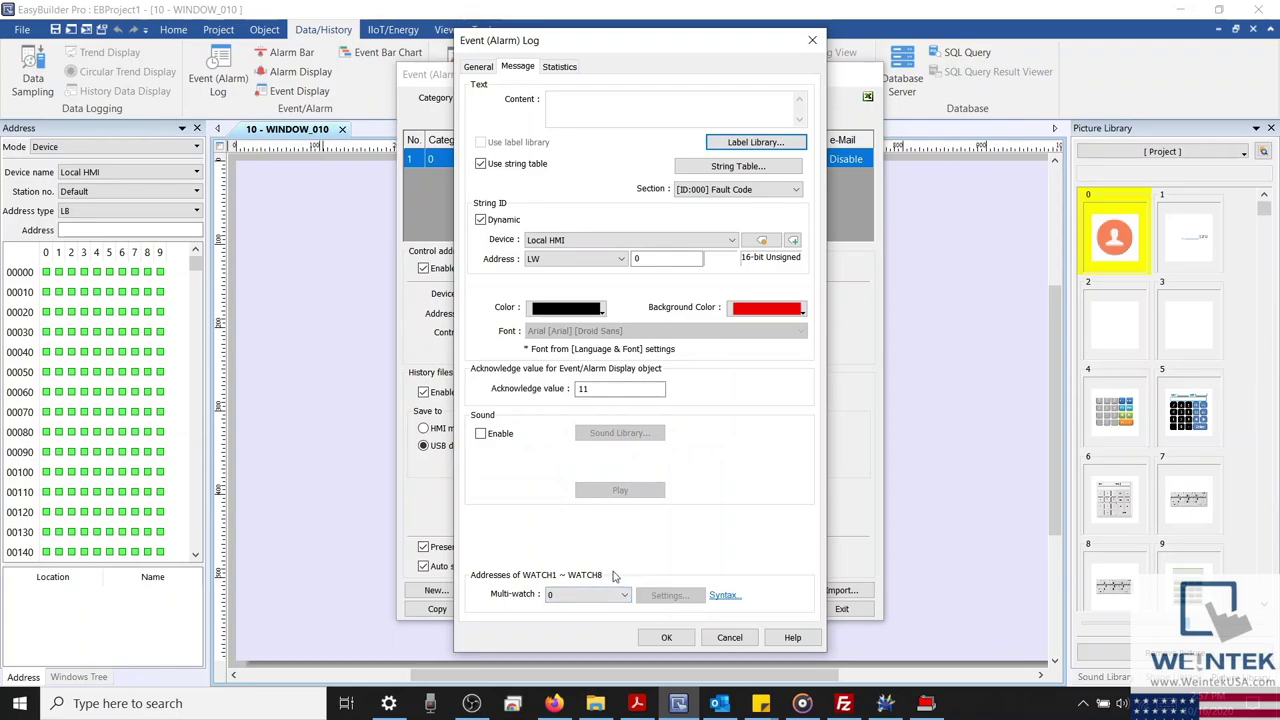
click(626, 595)
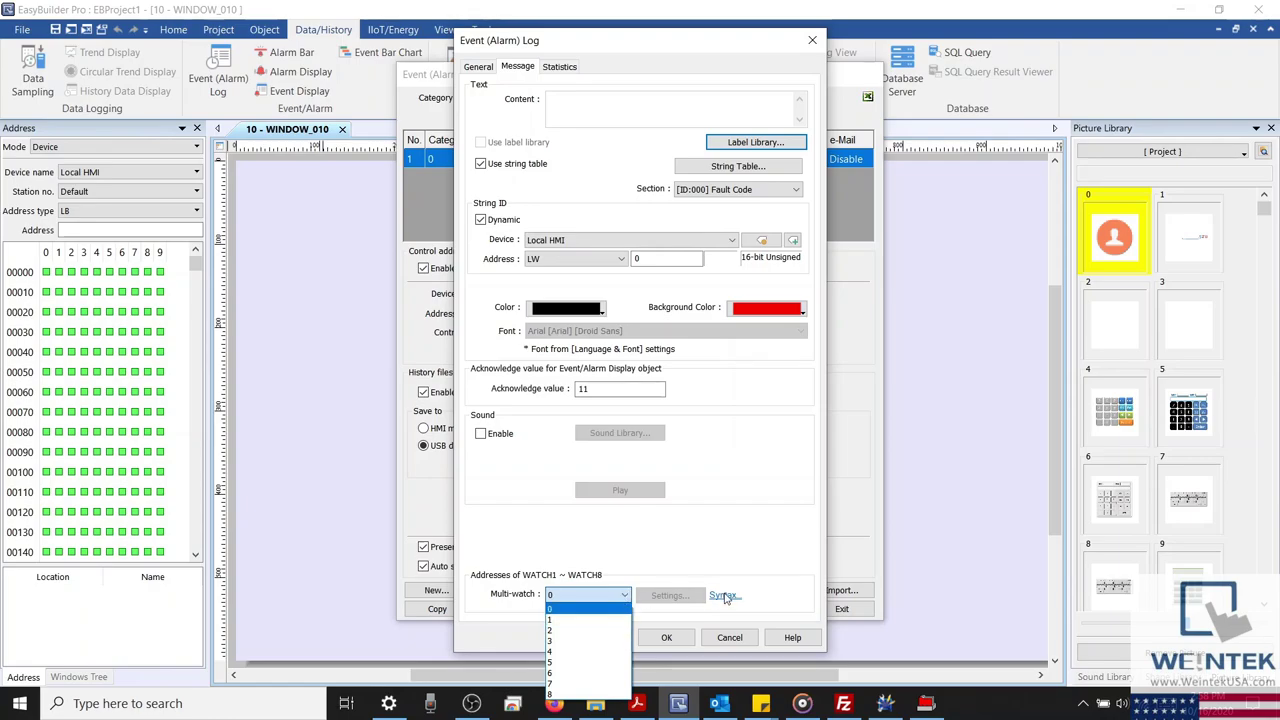
Set Multi-watch to 1 and assign WATCH1 to address LW 1
click(723, 597)
click(620, 596)
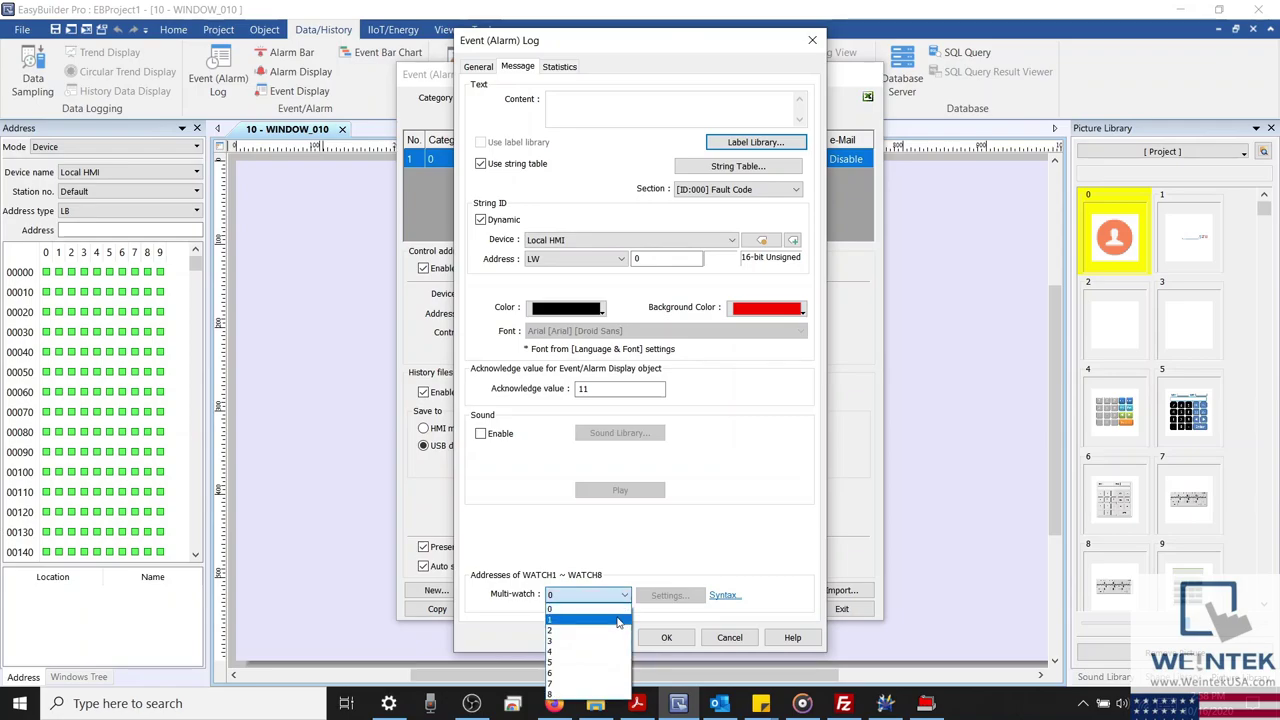
click(618, 621)
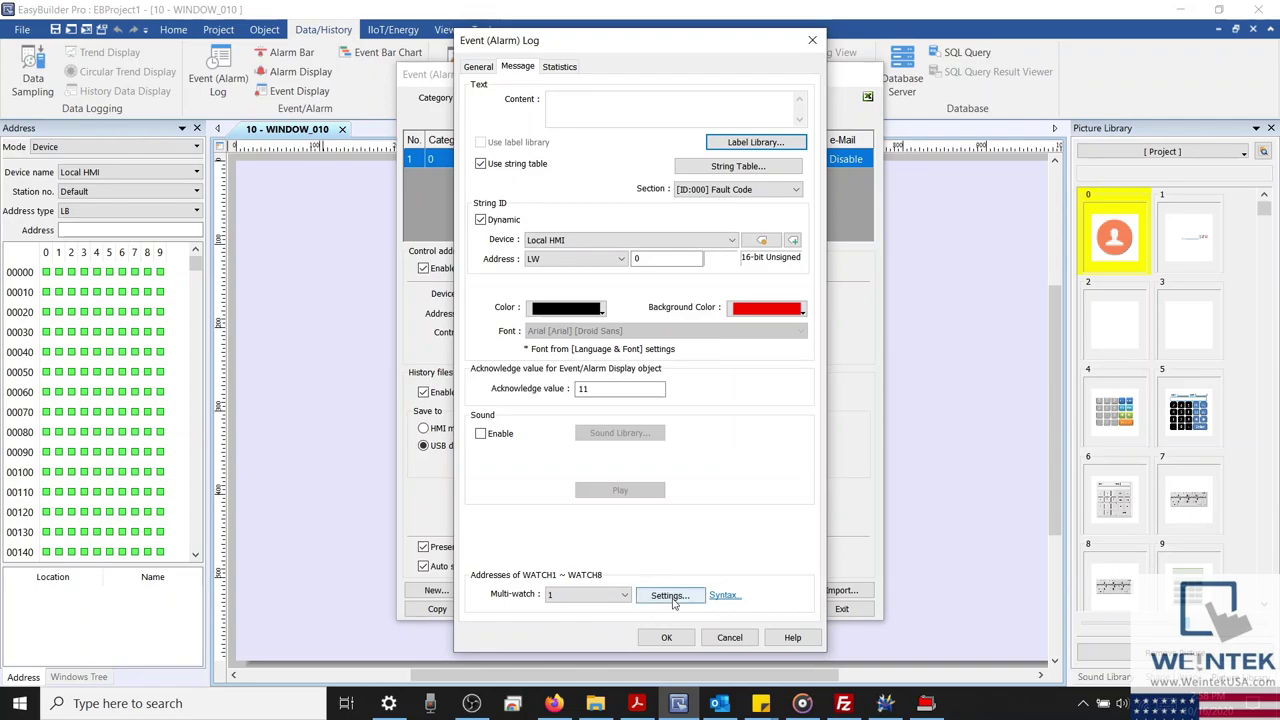
click(670, 596)
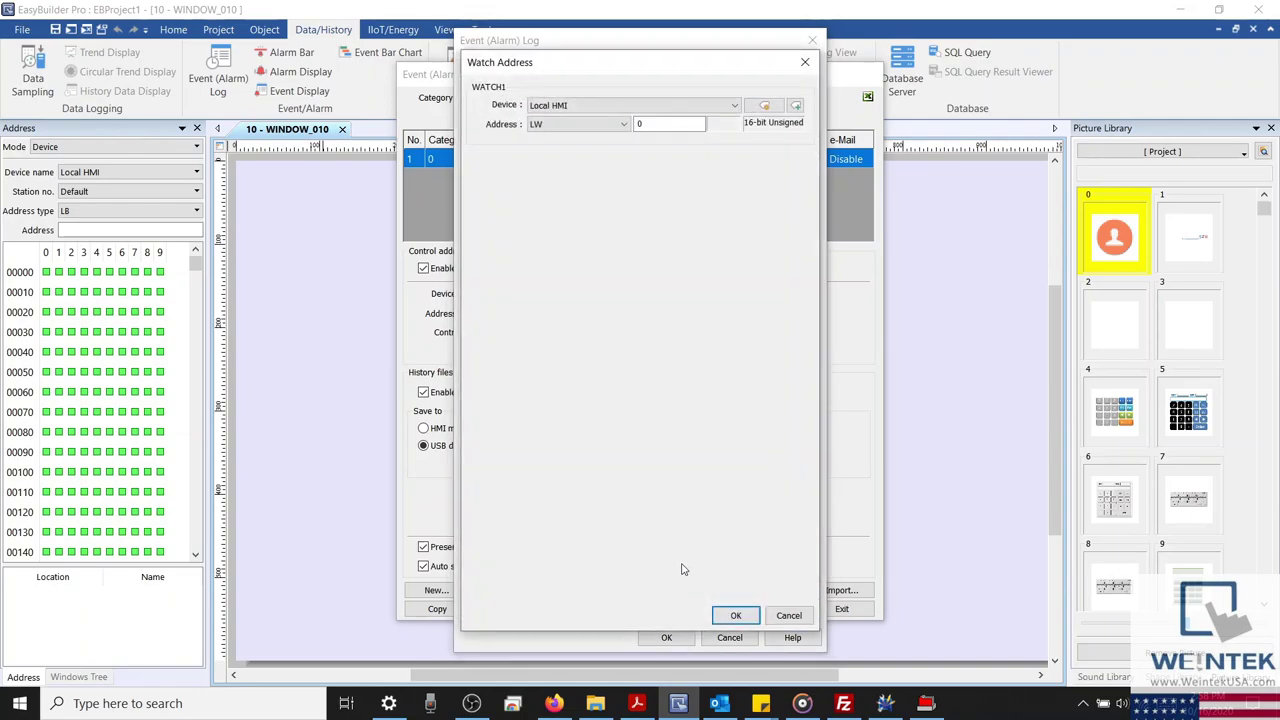
double_click(648, 123)
text(1)
click(735, 616)
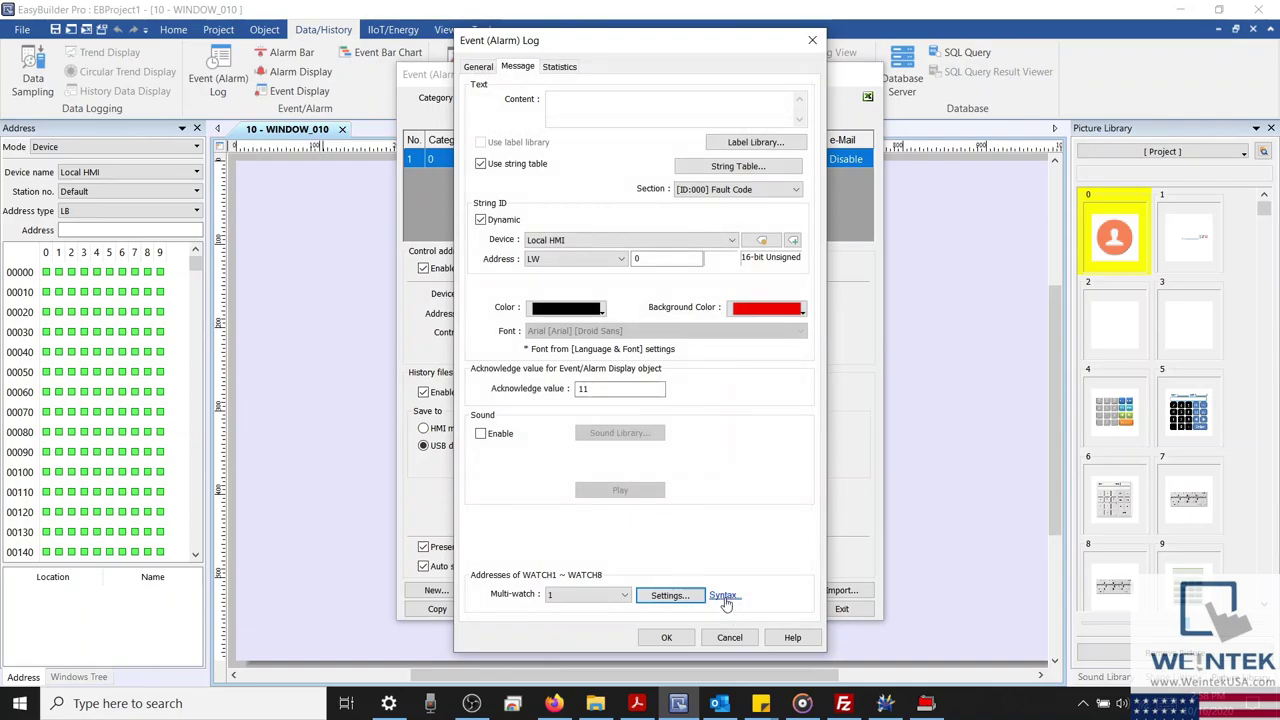
Copy the signed decimal watch syntax from the Syntax reference and save the alarm entry
click(723, 596)
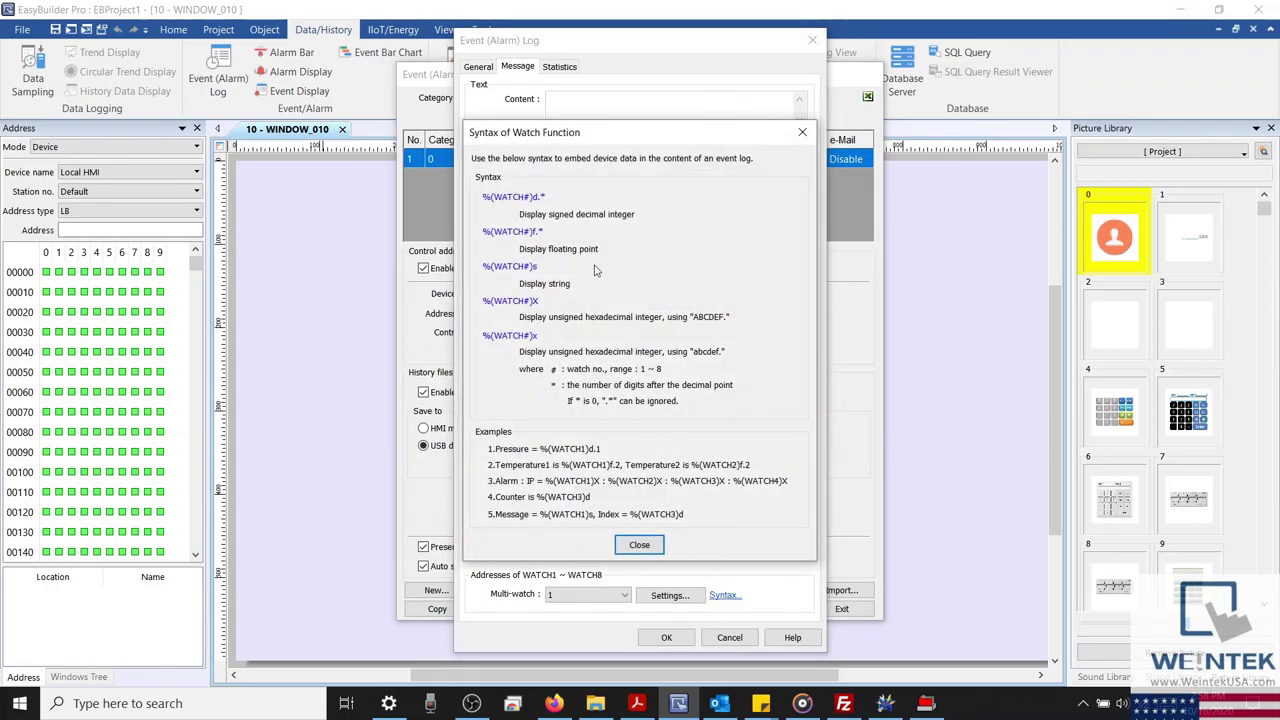
drag(546, 196, 482, 197)
key(ctrl+c)
click(639, 548)
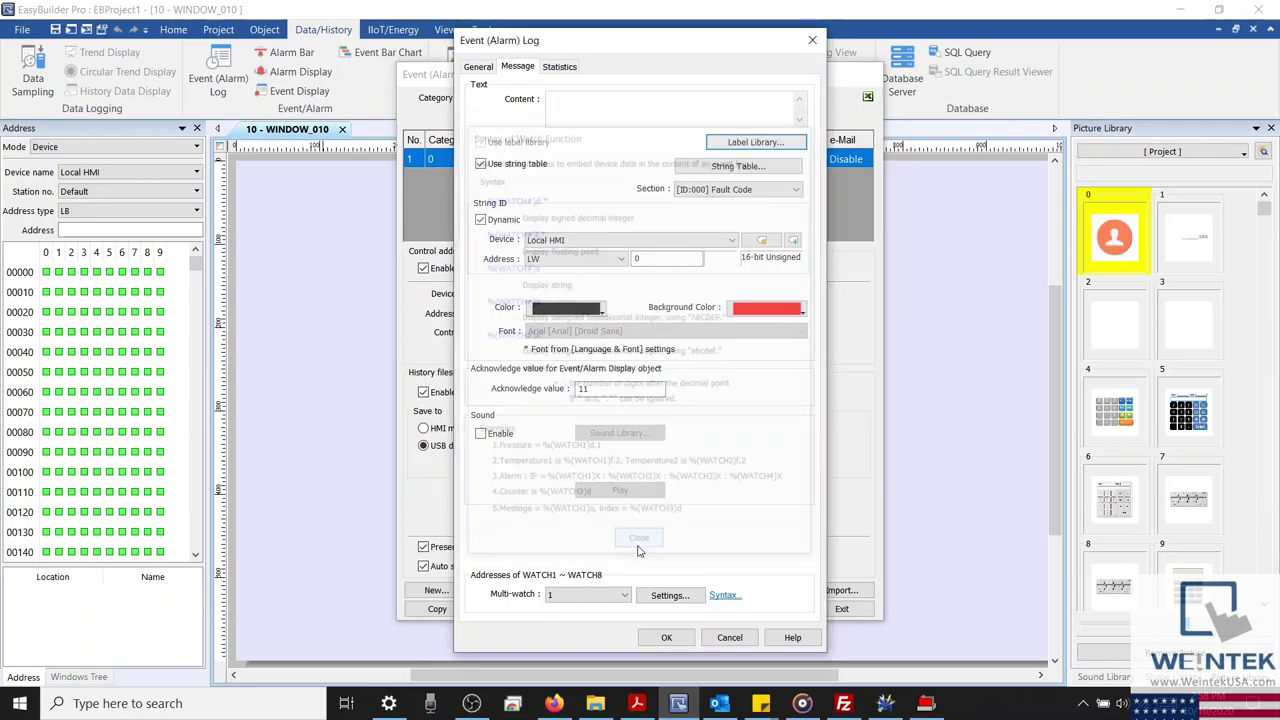
click(670, 634)
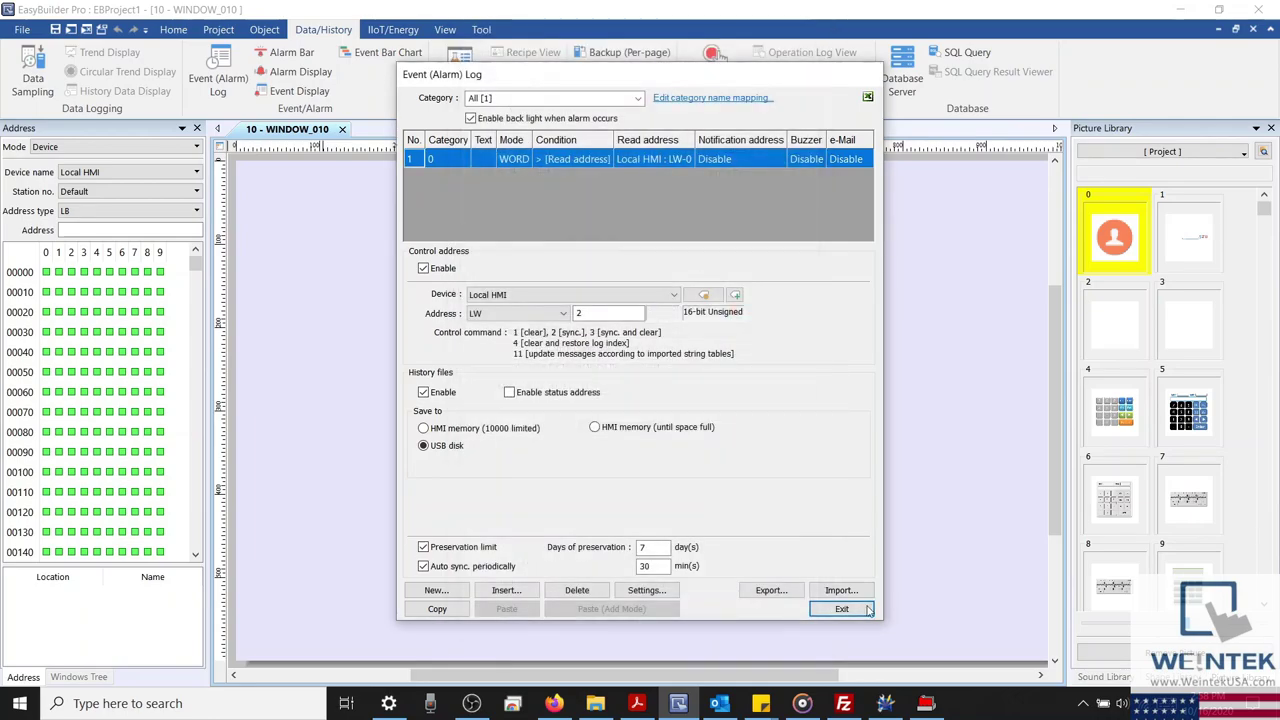
Paste the %(WATCH1)d placeholder after fault codes a, b, c and d in the String Table
click(862, 609)
click(218, 29)
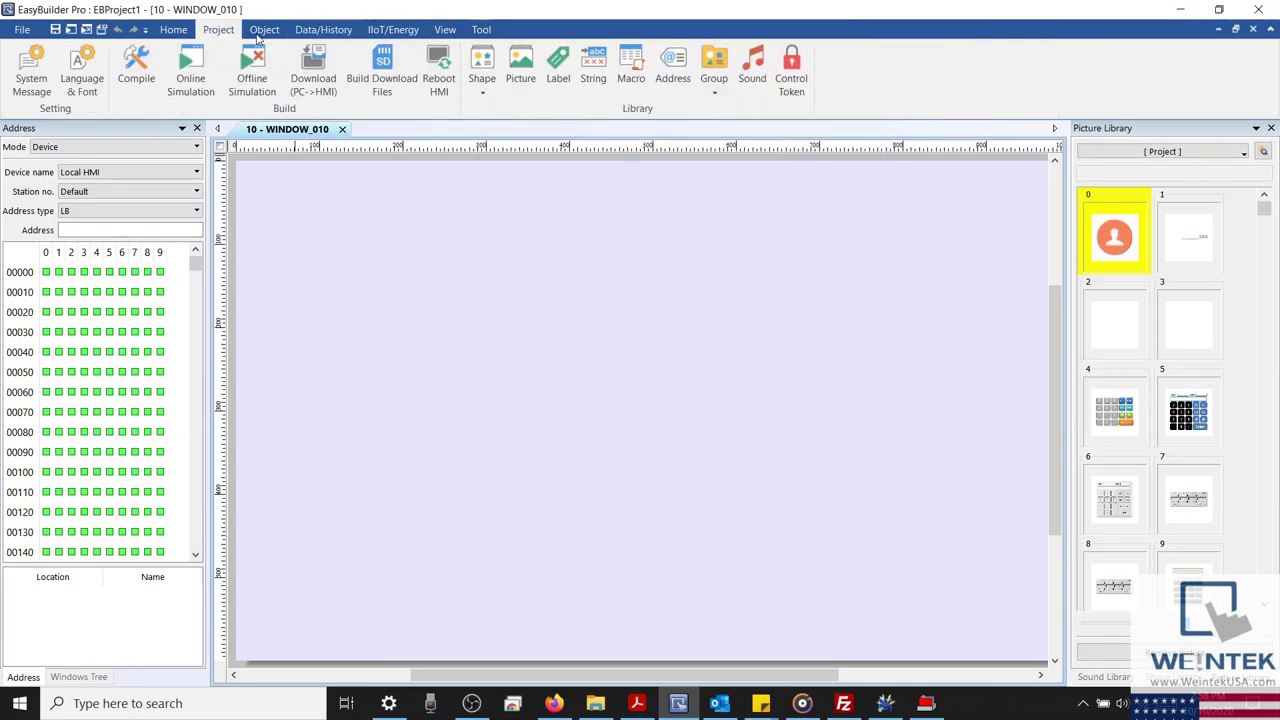
click(593, 78)
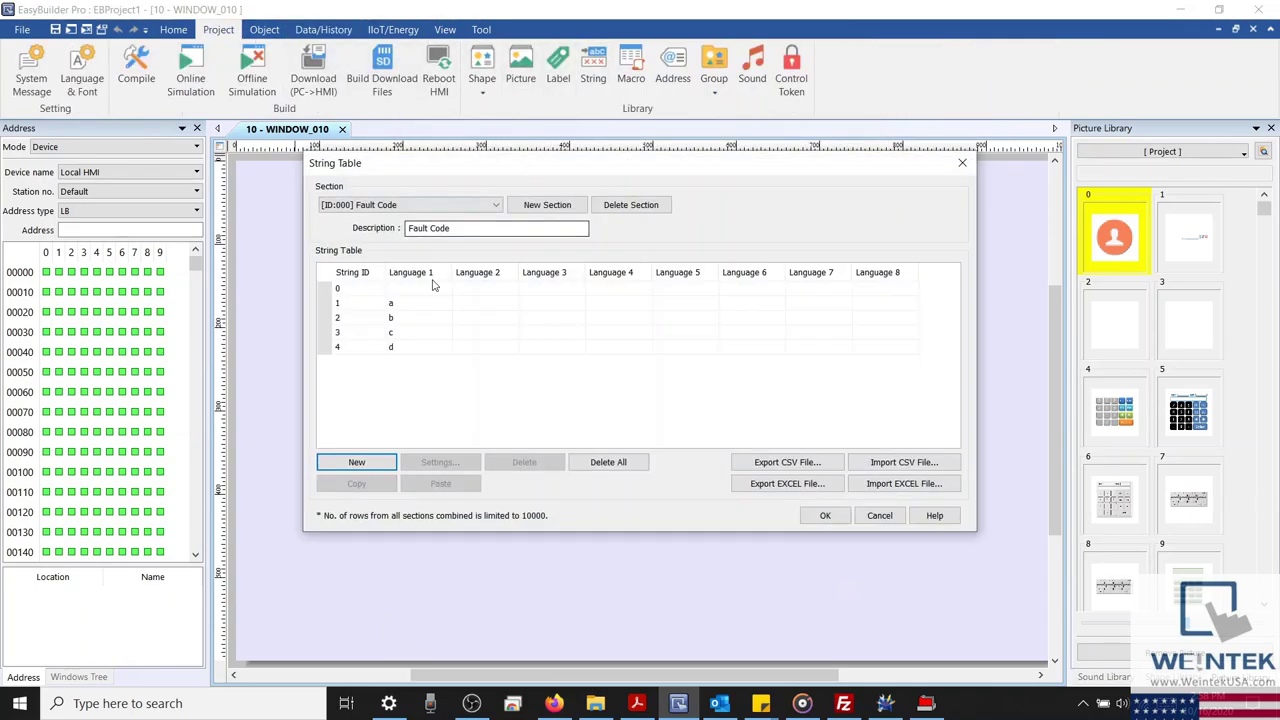
key(ctrl+v)
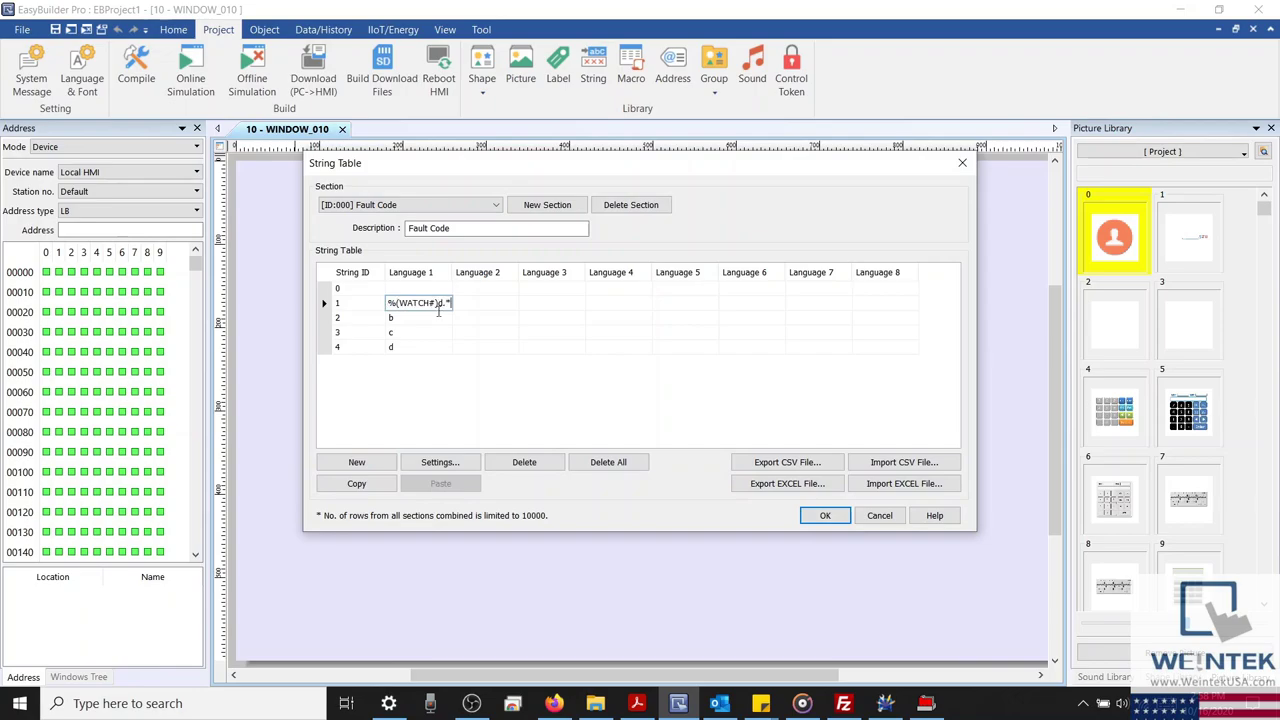
click(438, 316)
key(ctrl+v)
click(433, 331)
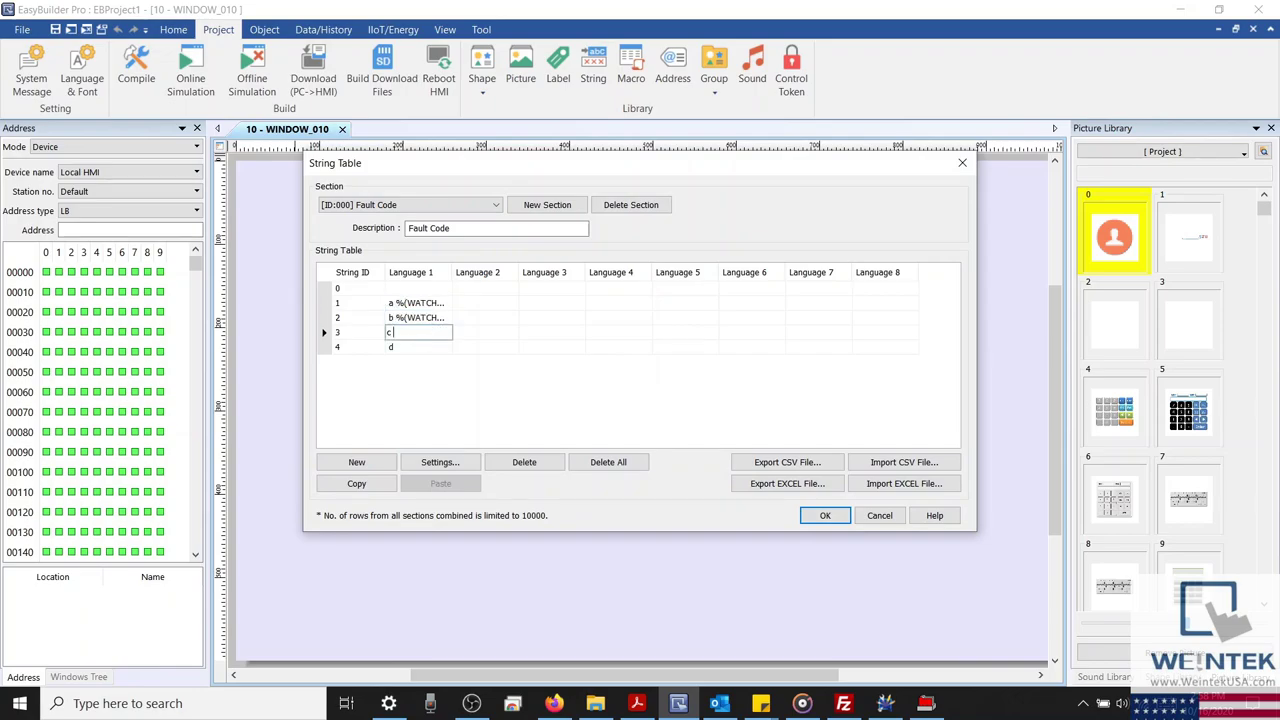
key(ctrl+v)
click(430, 348)
key(ctrl+v)
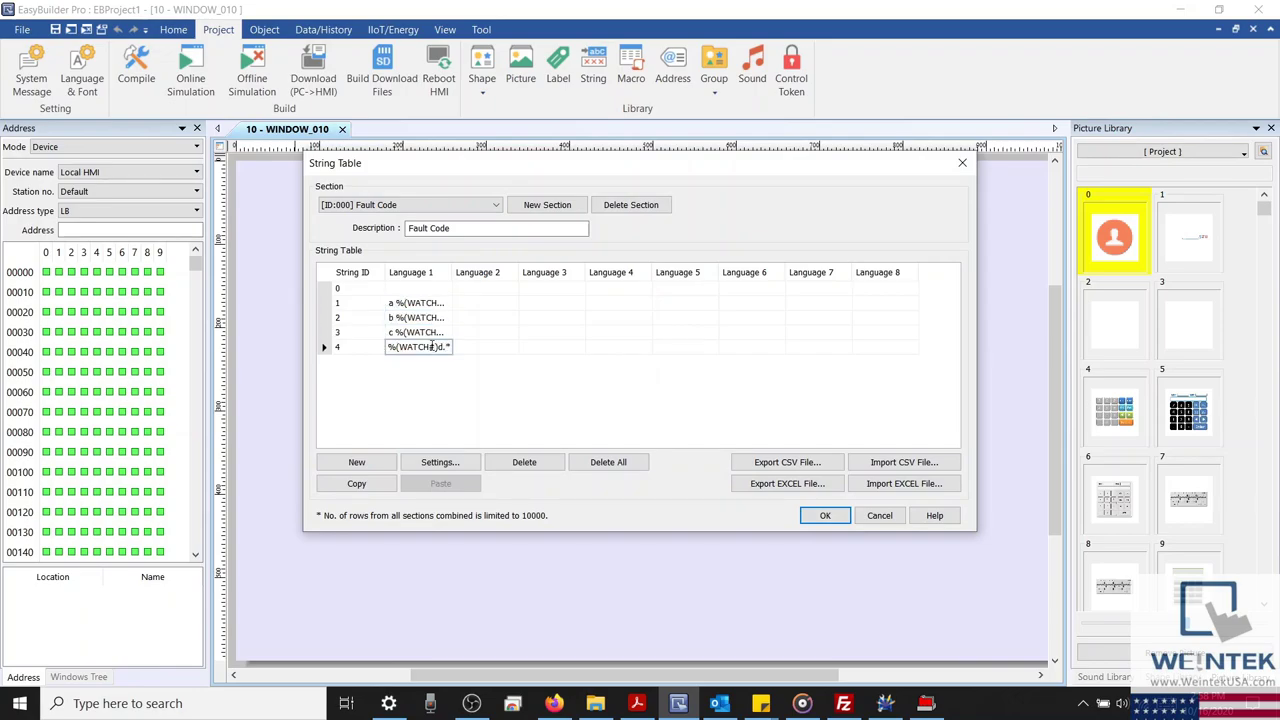
click(432, 332)
Check the WATCH1 digit in the fault code placeholders and save the String Table
drag(433, 332, 441, 303)
click(433, 317)
click(433, 302)
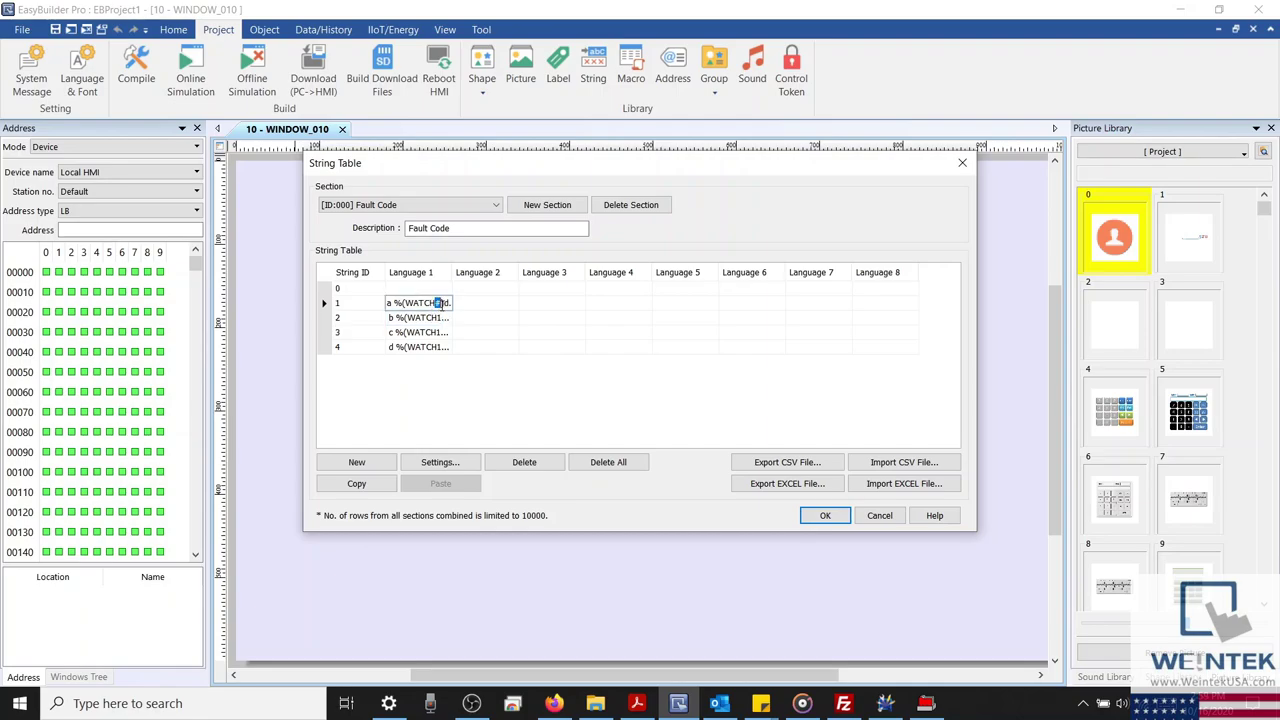
click(437, 303)
drag(433, 302, 441, 303)
click(825, 517)
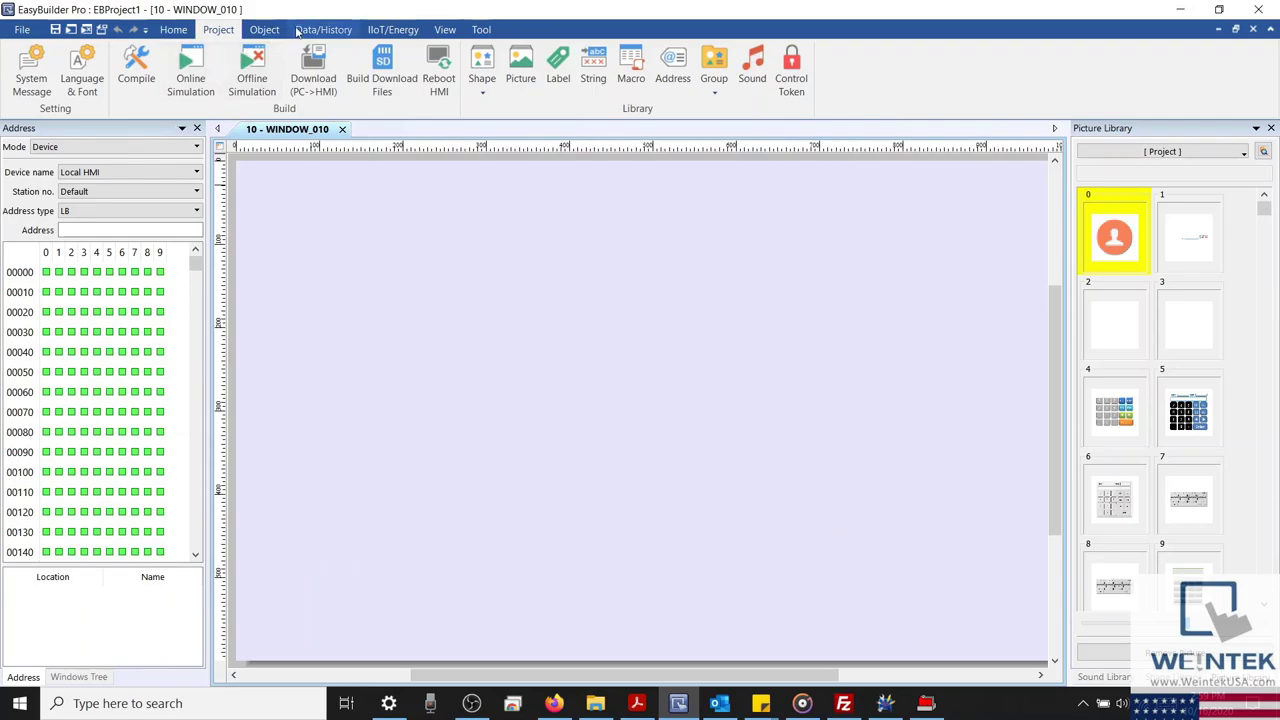
click(300, 30)
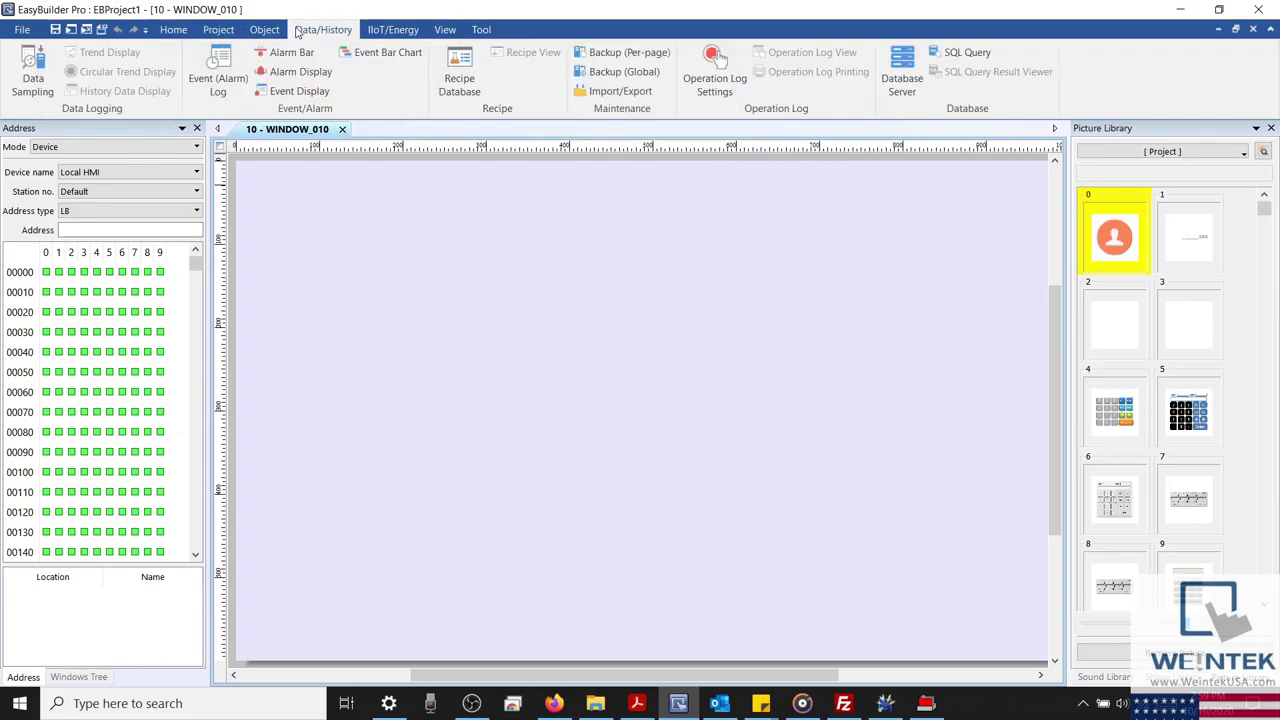
click(213, 80)
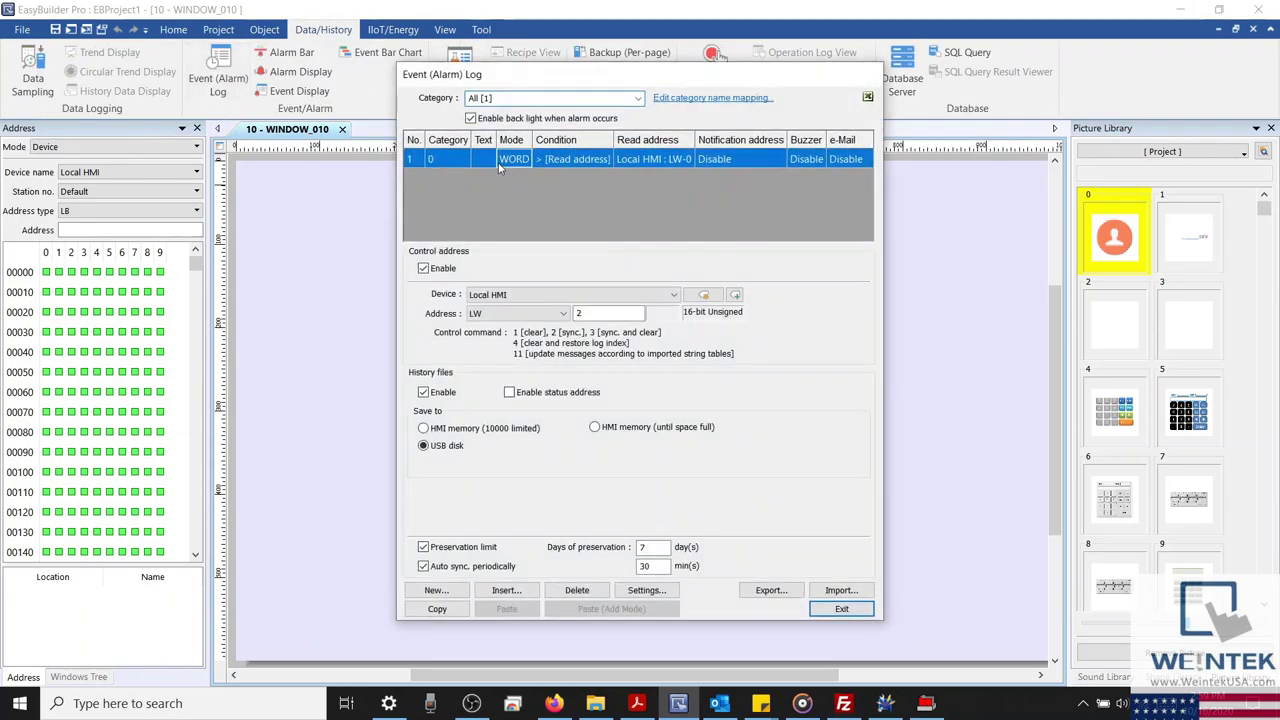
double_click(498, 160)
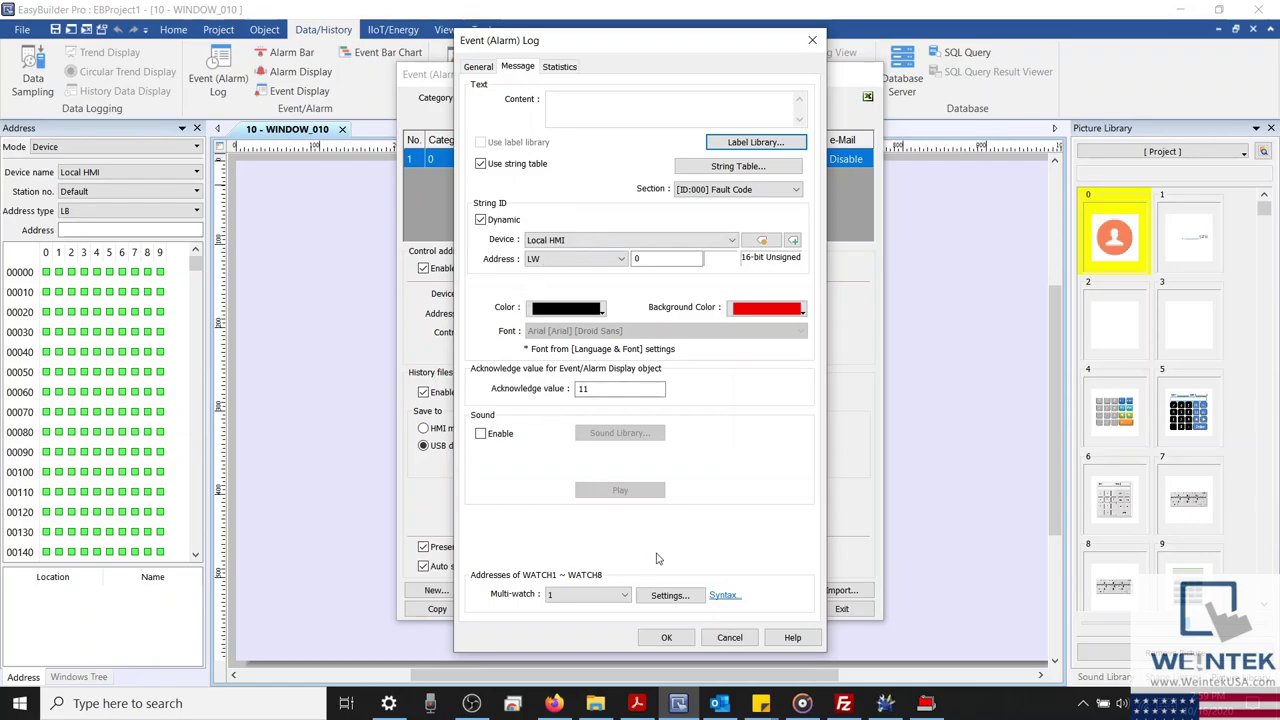
click(666, 638)
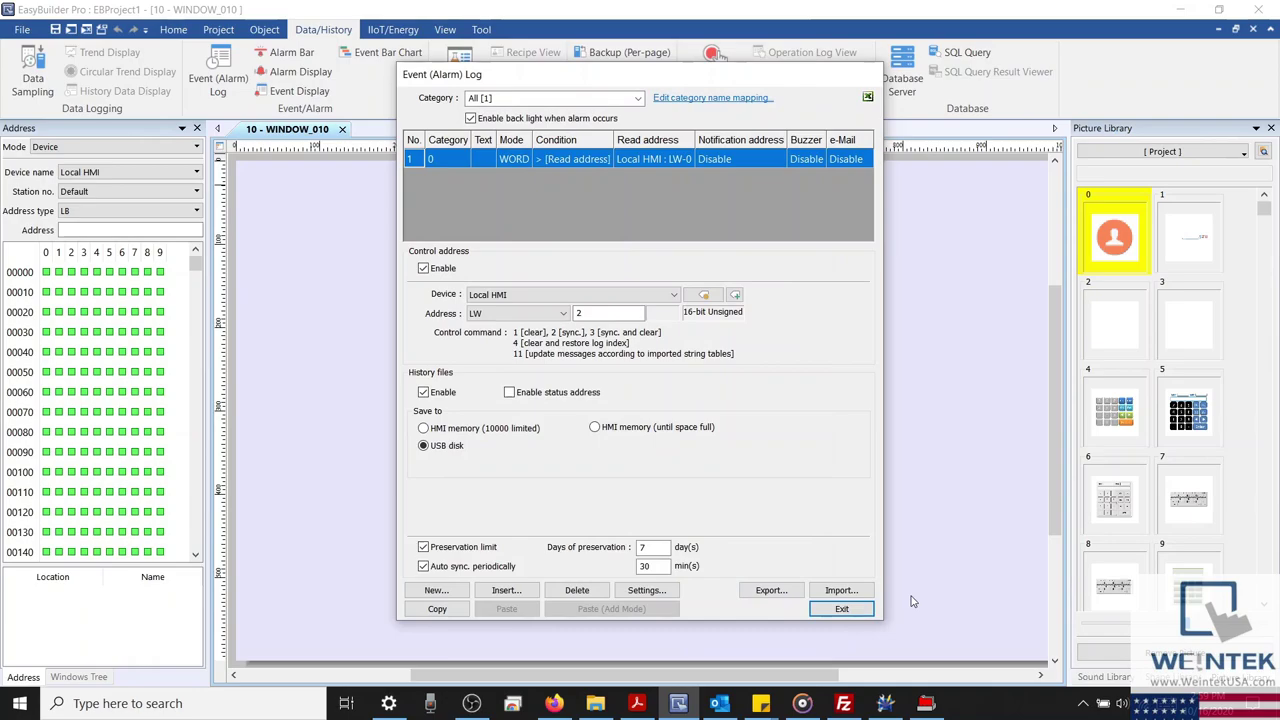
click(842, 608)
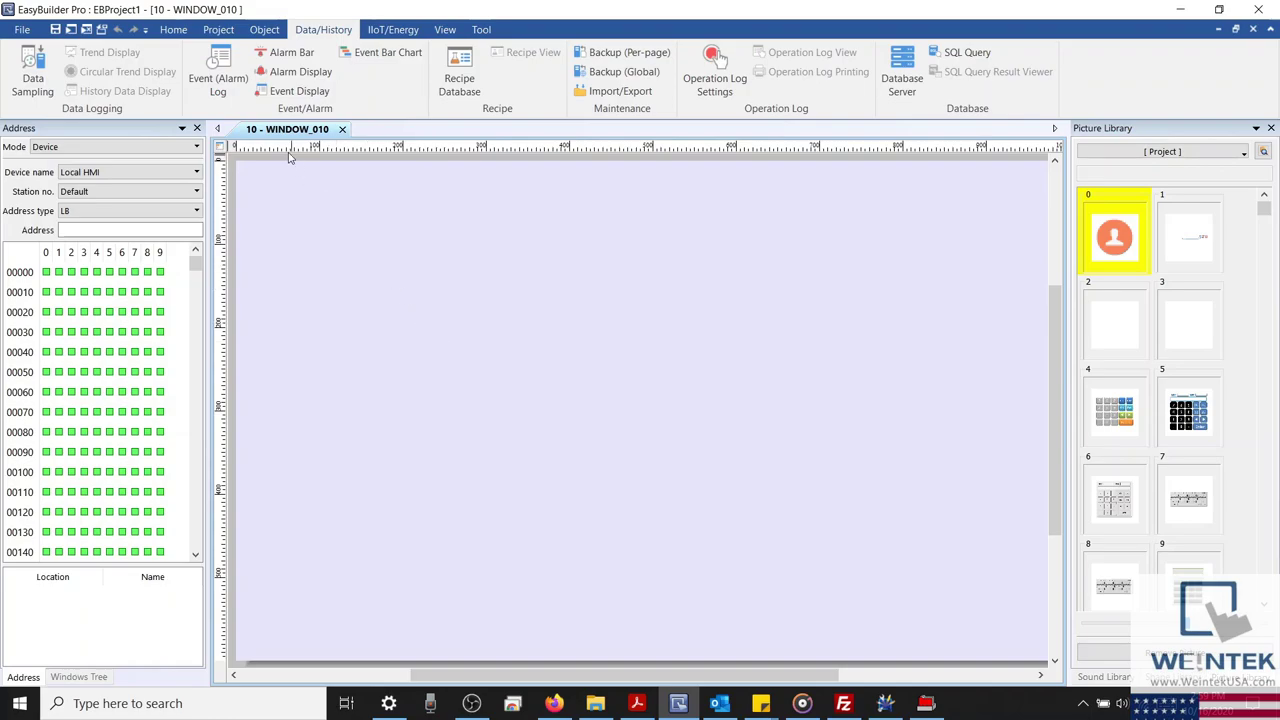
Enable the e-mail function in System Parameter Settings
click(173, 29)
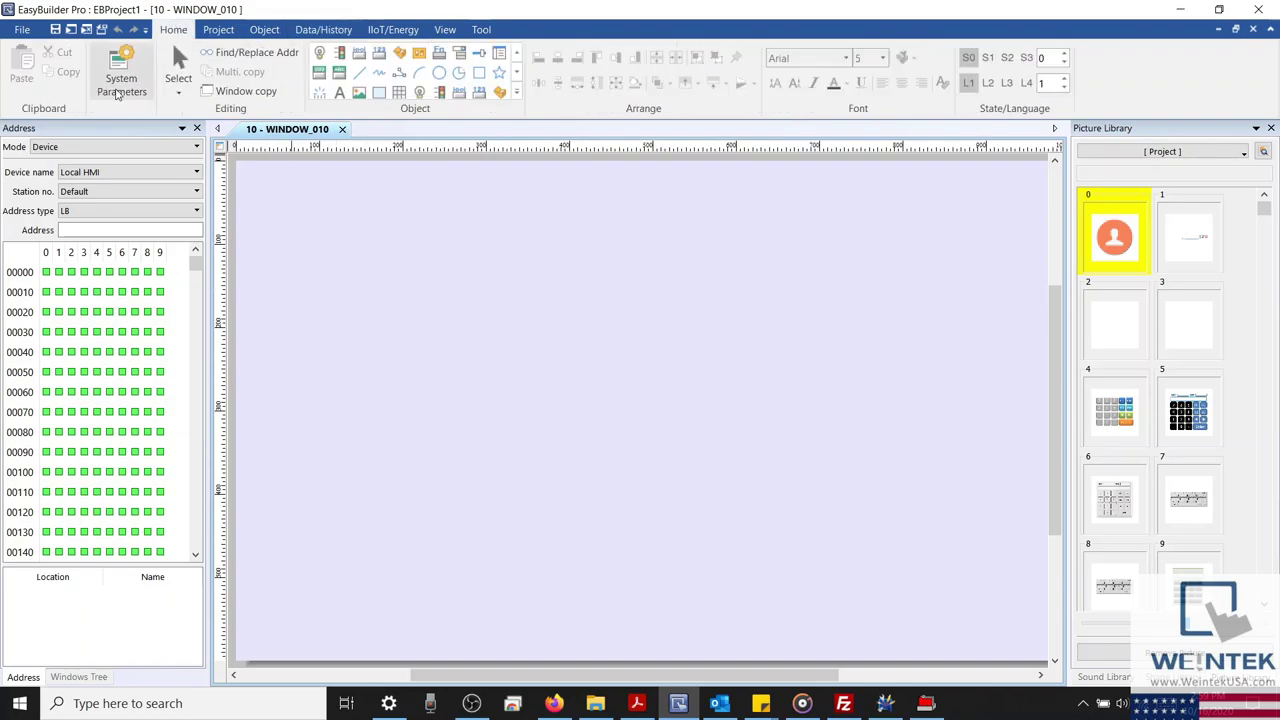
click(117, 93)
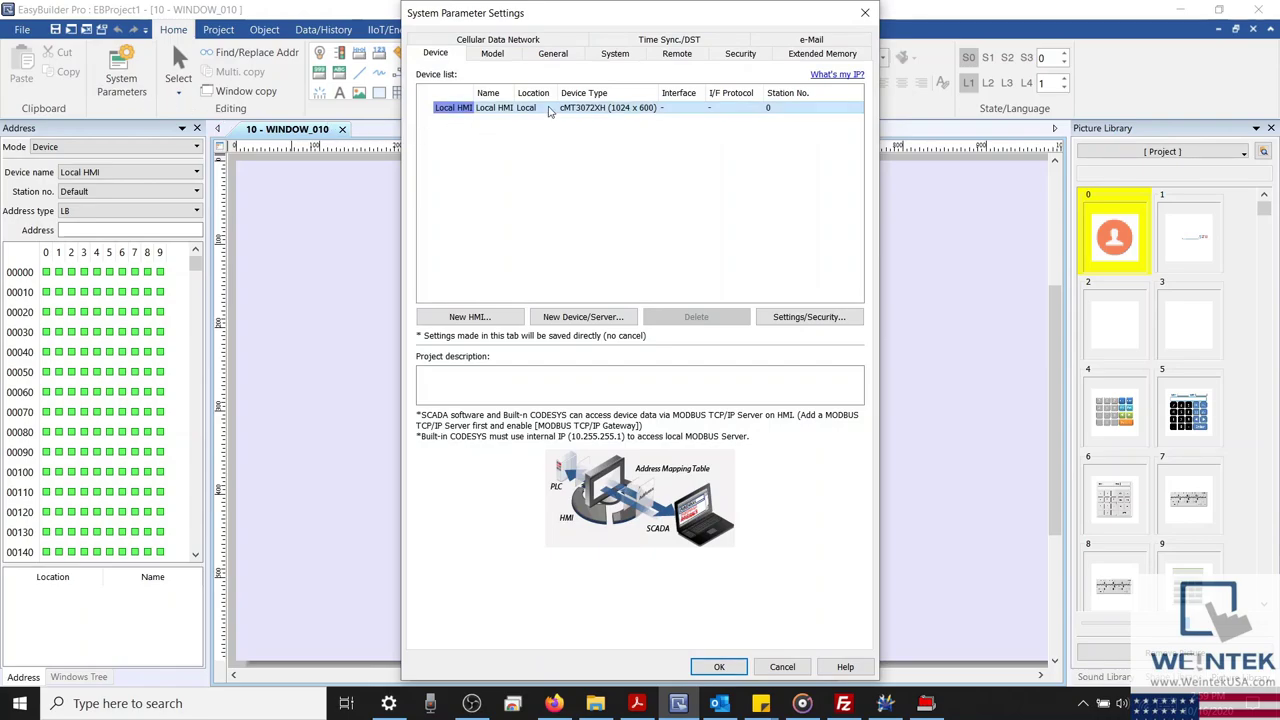
click(790, 40)
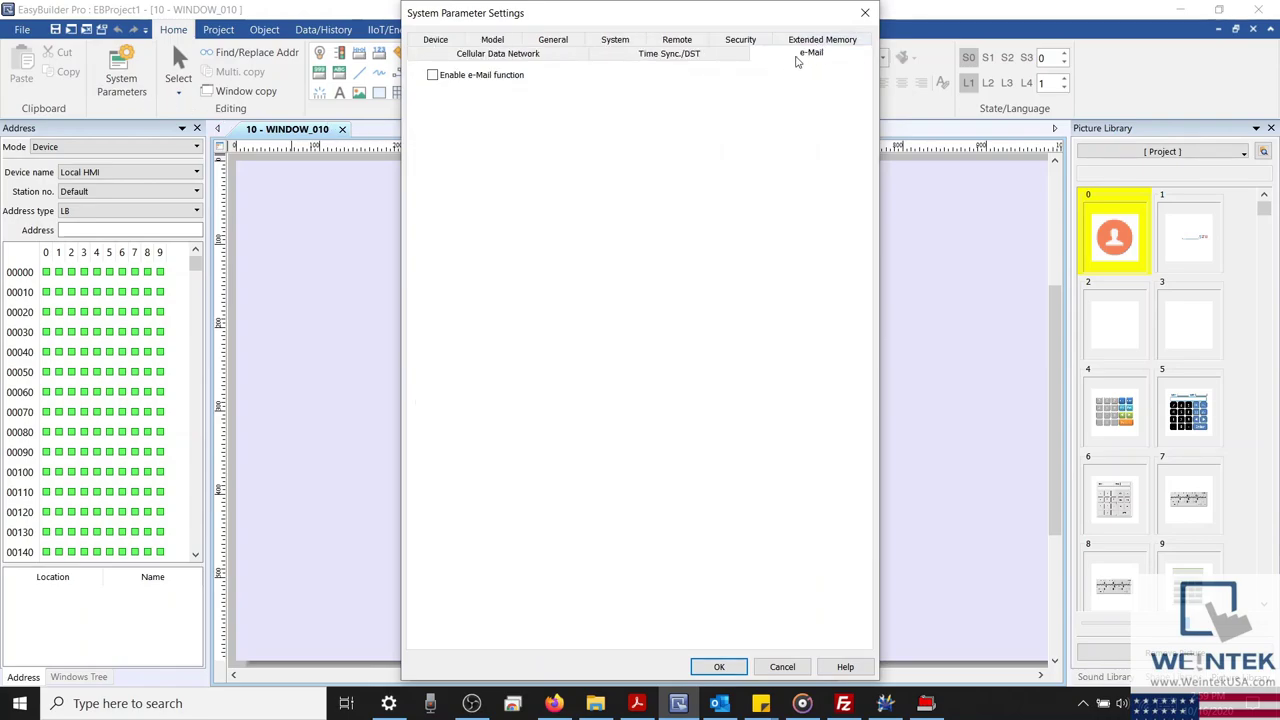
click(432, 75)
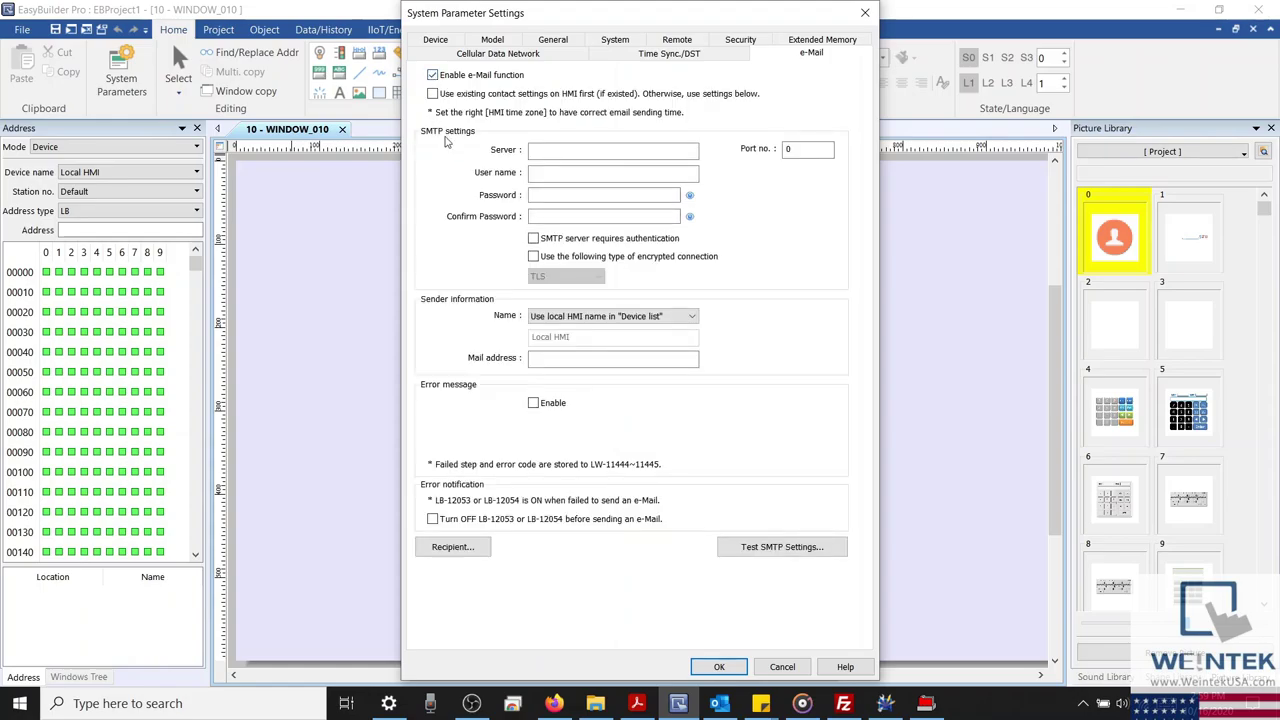
Set SMTP server smtp.gmail.com on port 587 and begin entering the account user name
click(574, 150)
text(sm)
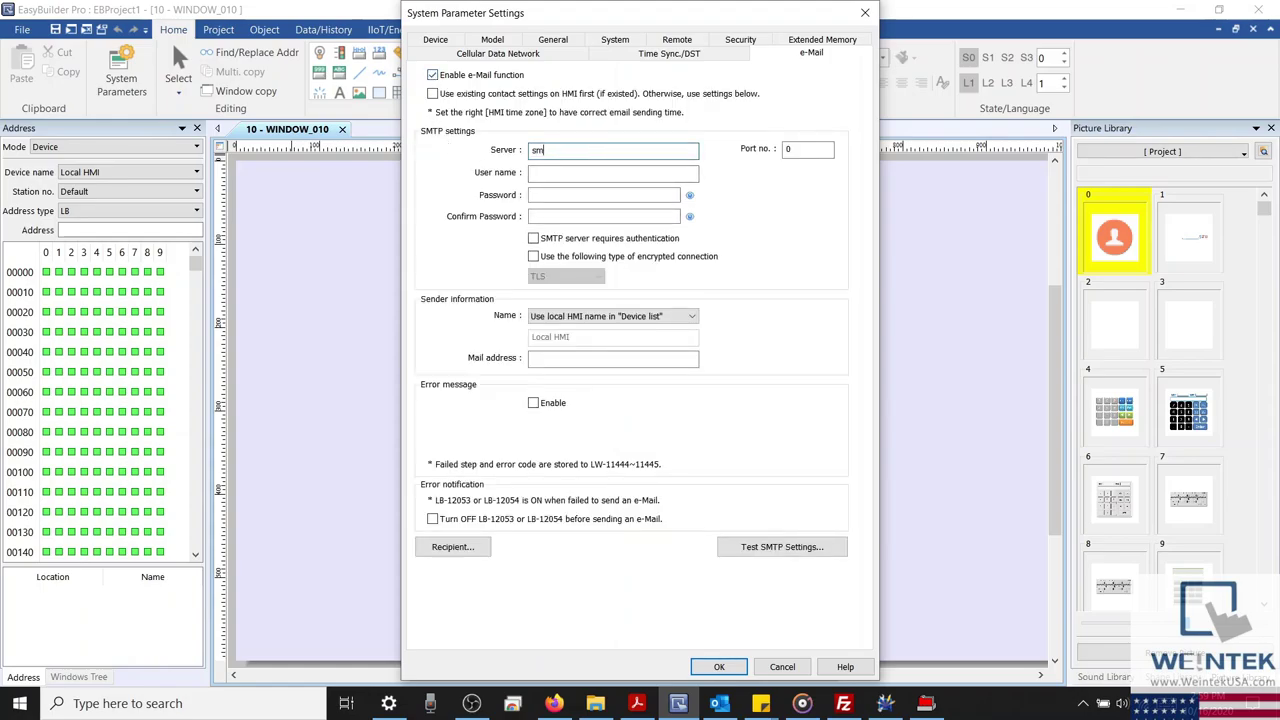
text(tp.gmail.com)
double_click(789, 149)
text(587)
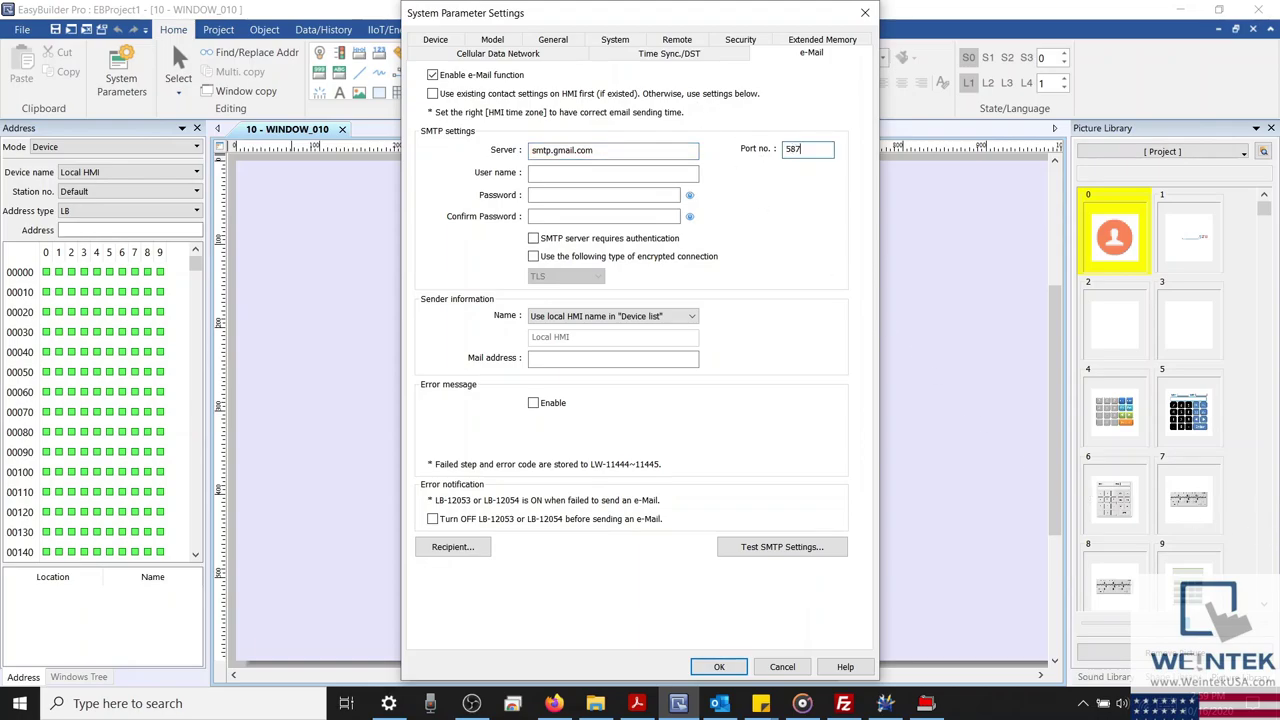
click(567, 174)
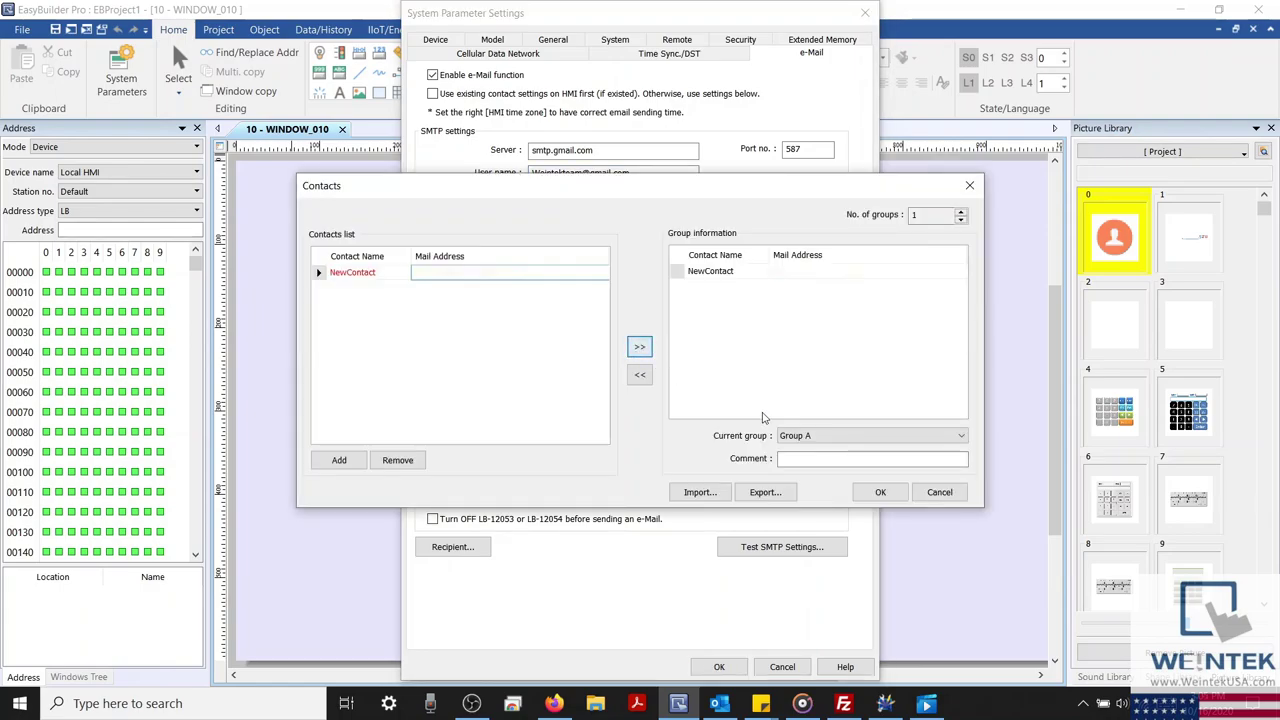
Rename the current contact group to Group A and confirm the contacts
click(806, 437)
key(BackSpace)
text(A)
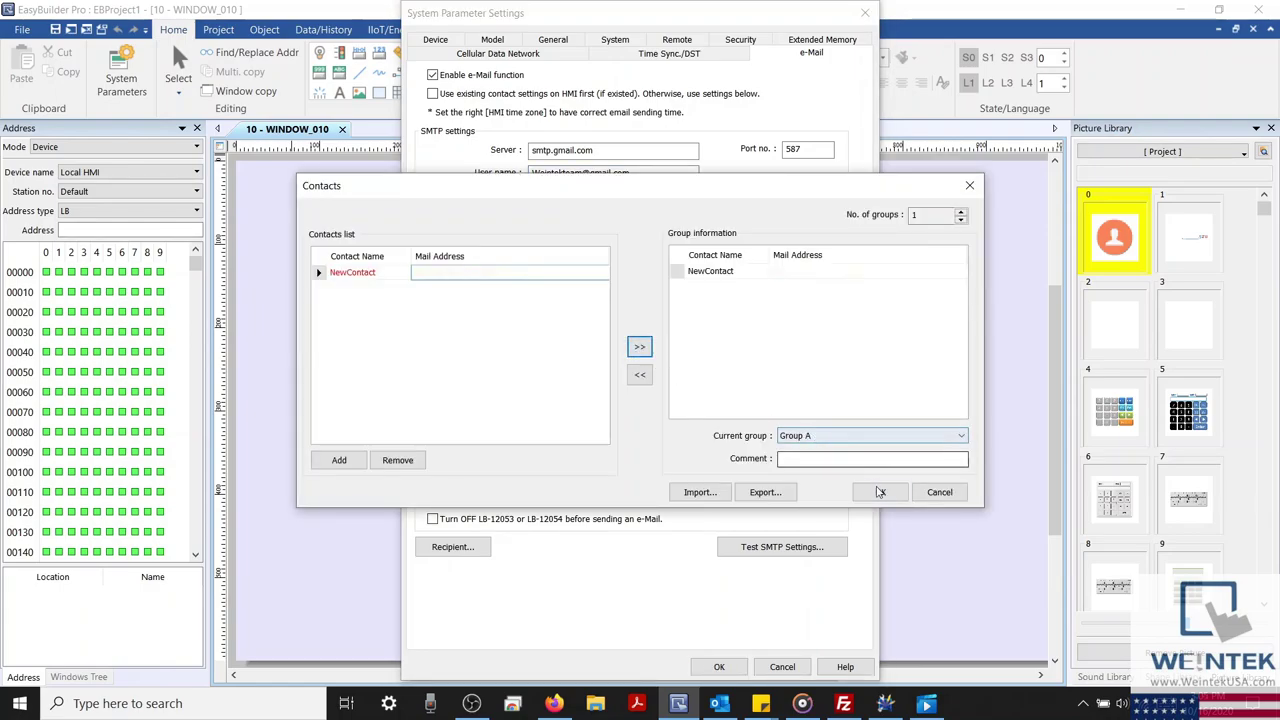
click(878, 493)
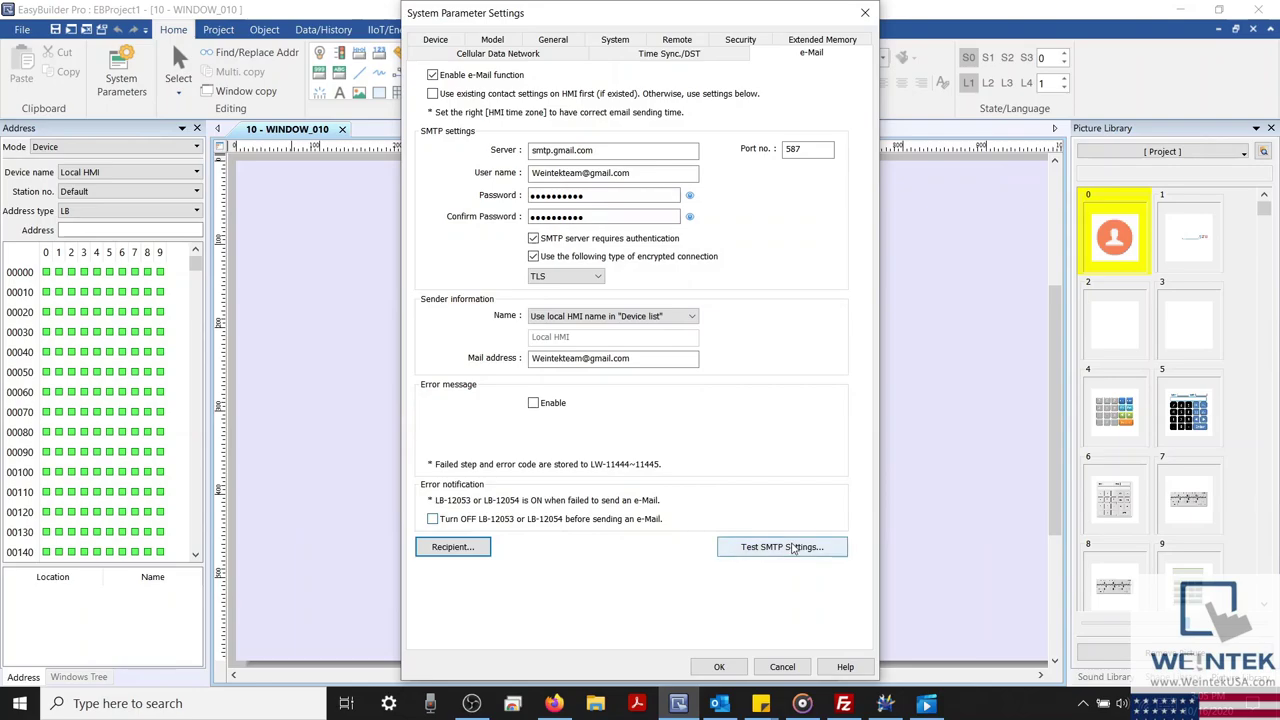
Send a test SMTP e-mail to Group A and dismiss the Success message
click(791, 547)
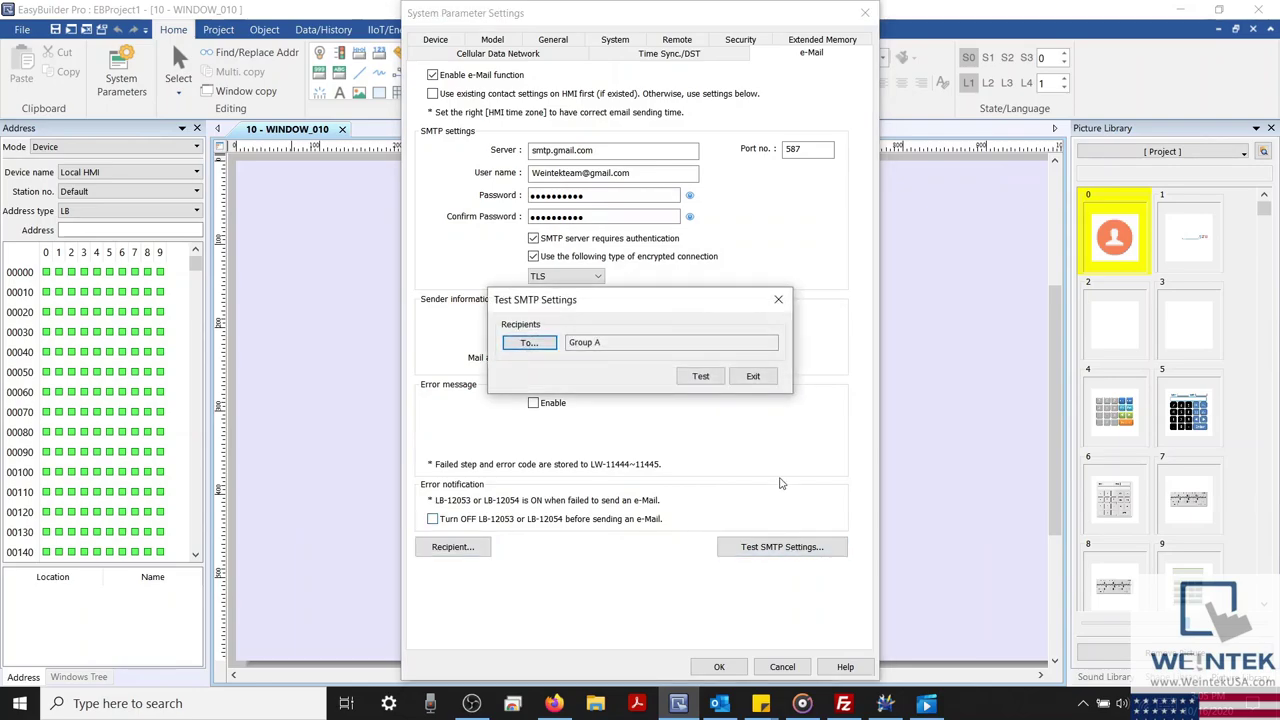
click(702, 377)
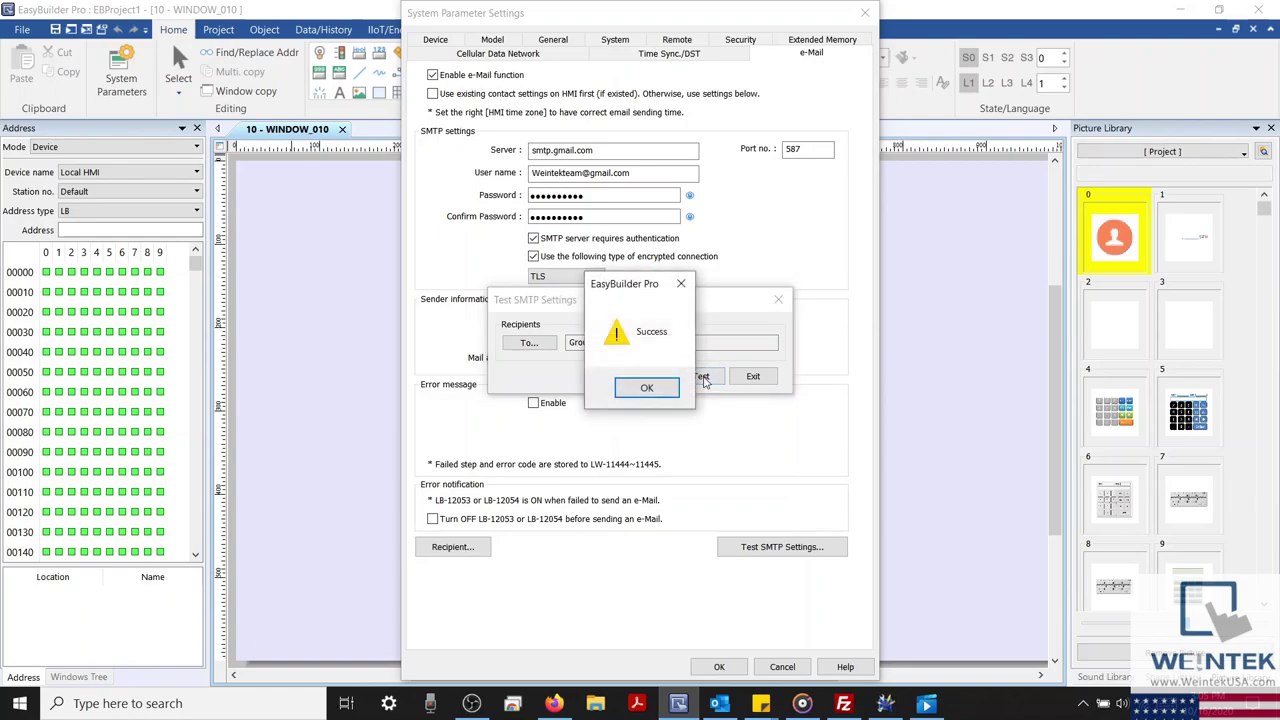
click(664, 393)
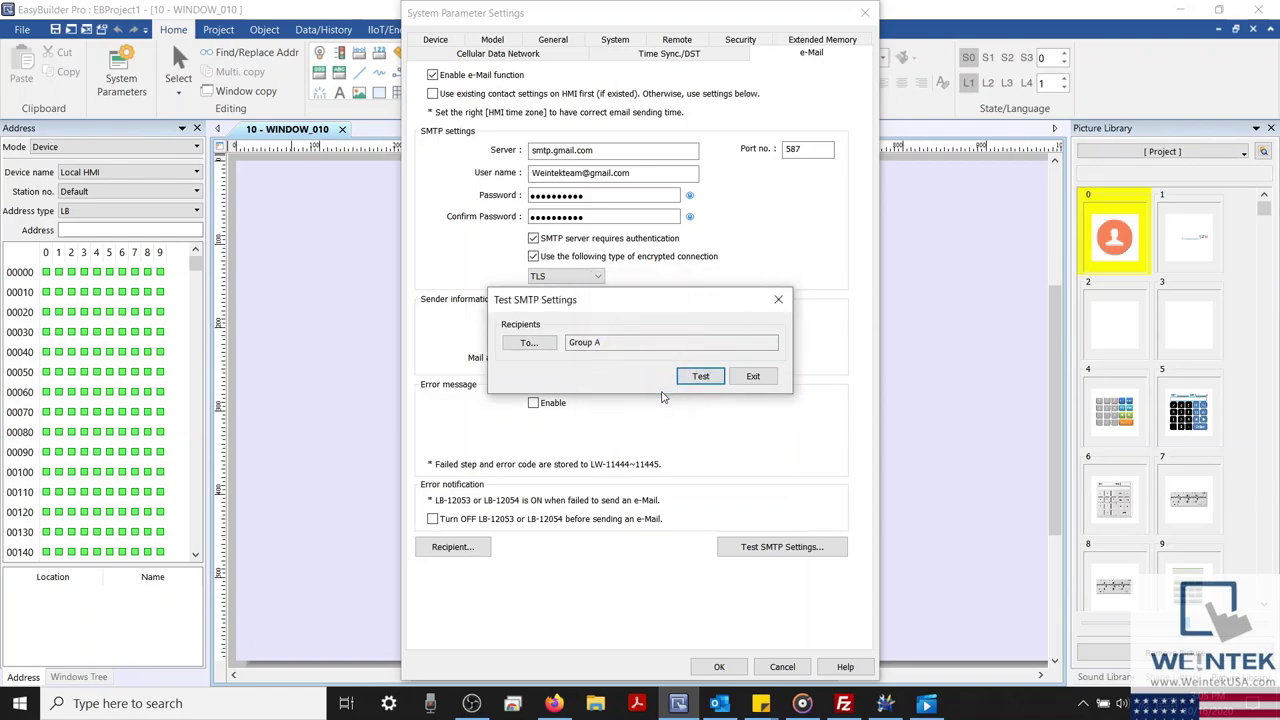
click(755, 380)
Apply the system e-mail settings and reopen alarm event 1's settings
click(728, 670)
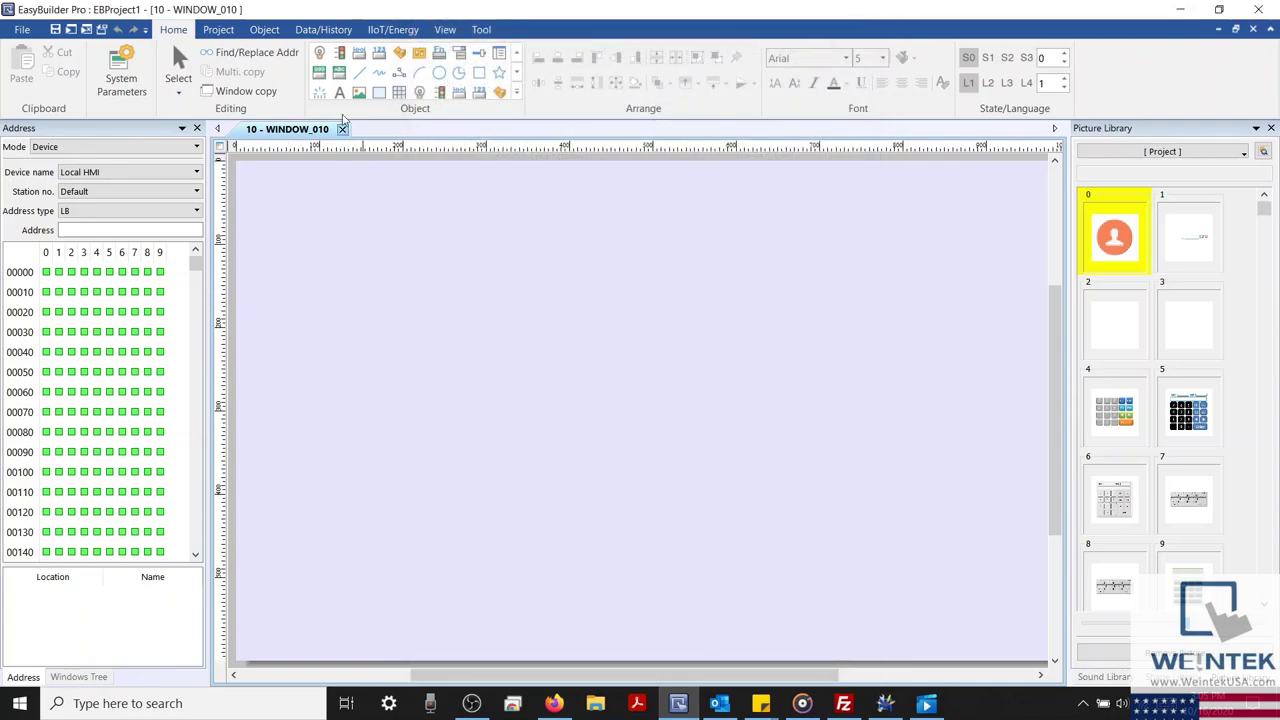
click(303, 37)
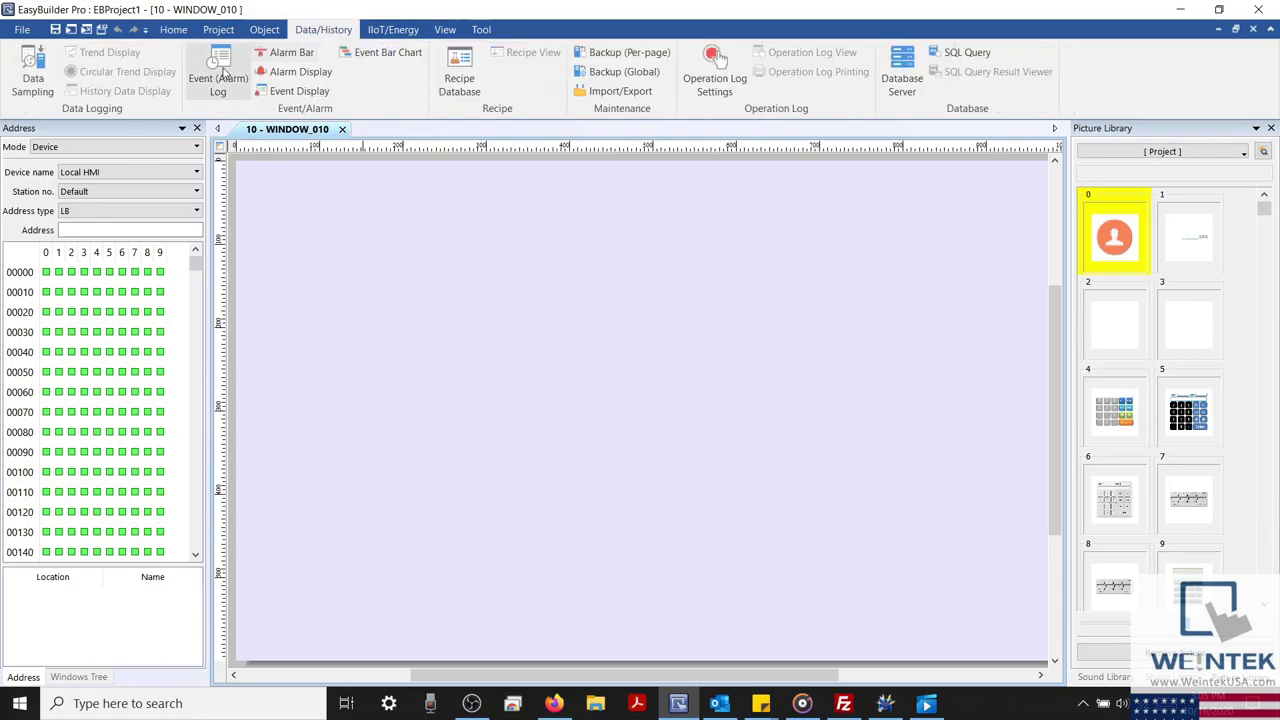
click(225, 75)
click(528, 165)
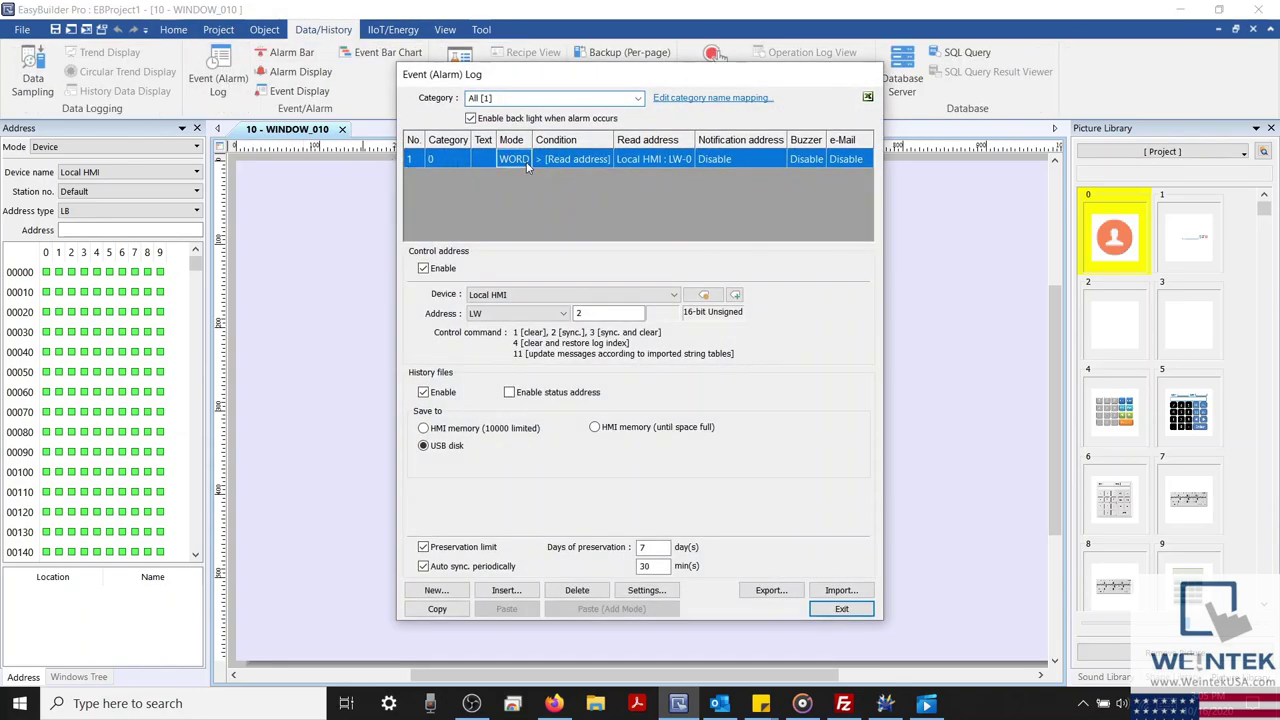
double_click(528, 165)
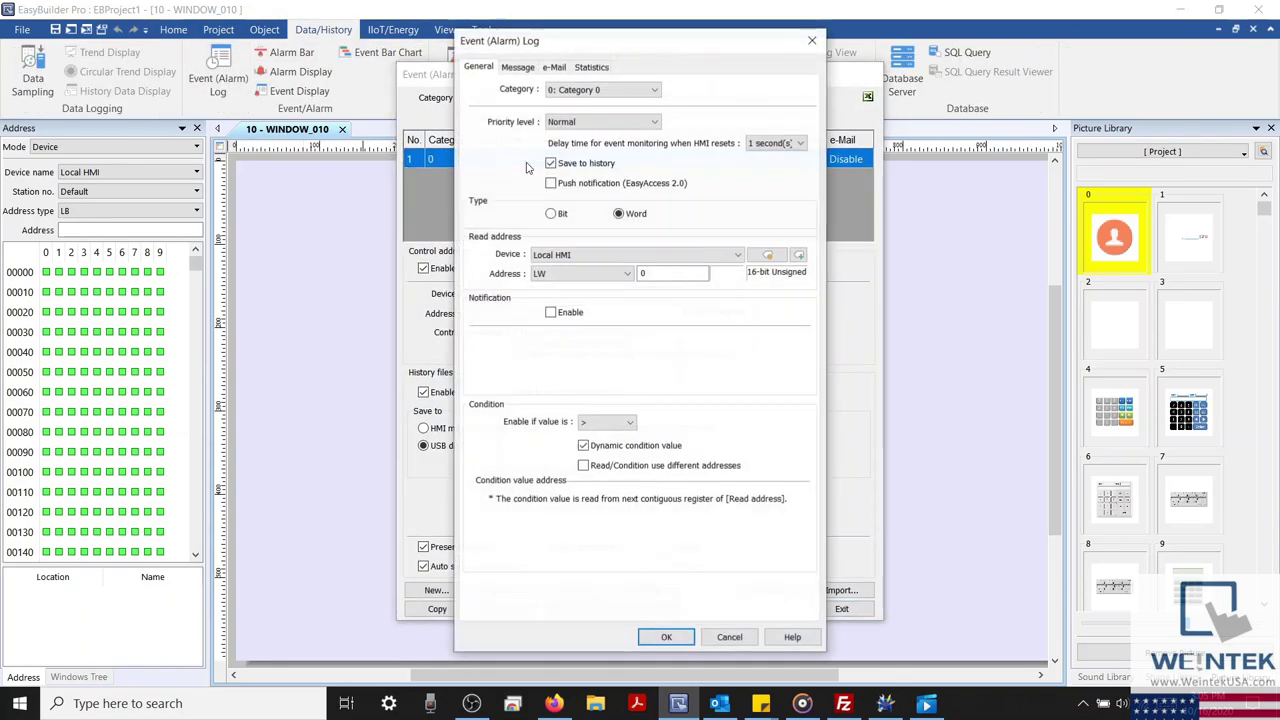
Have Event 0 e-mail Group A on trigger with a WINDOW_010 screenshot attached
click(556, 67)
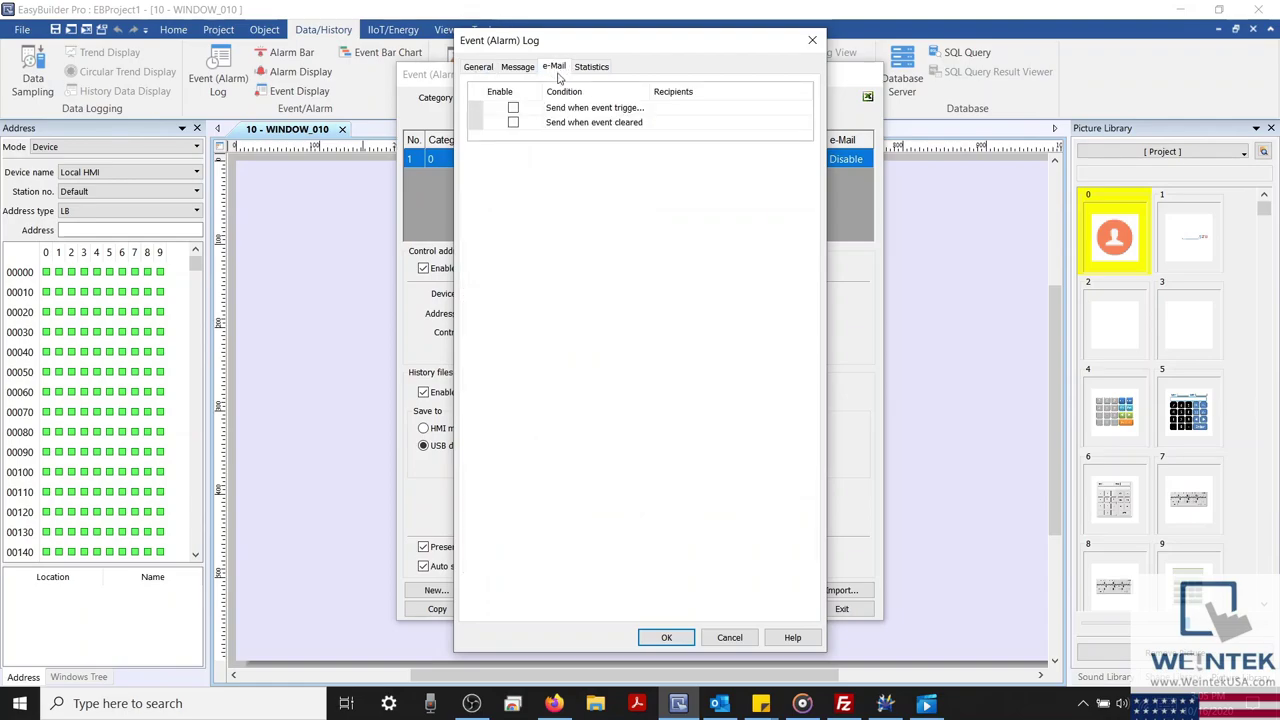
click(514, 109)
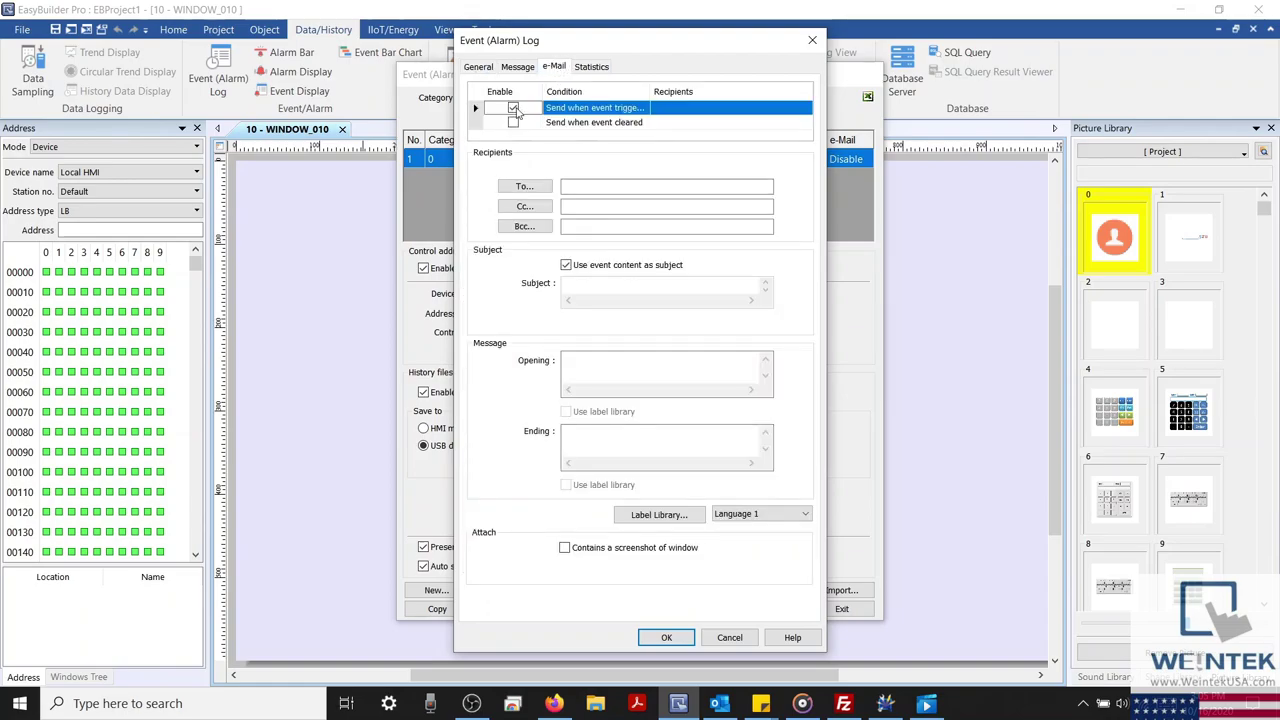
drag(650, 92, 706, 92)
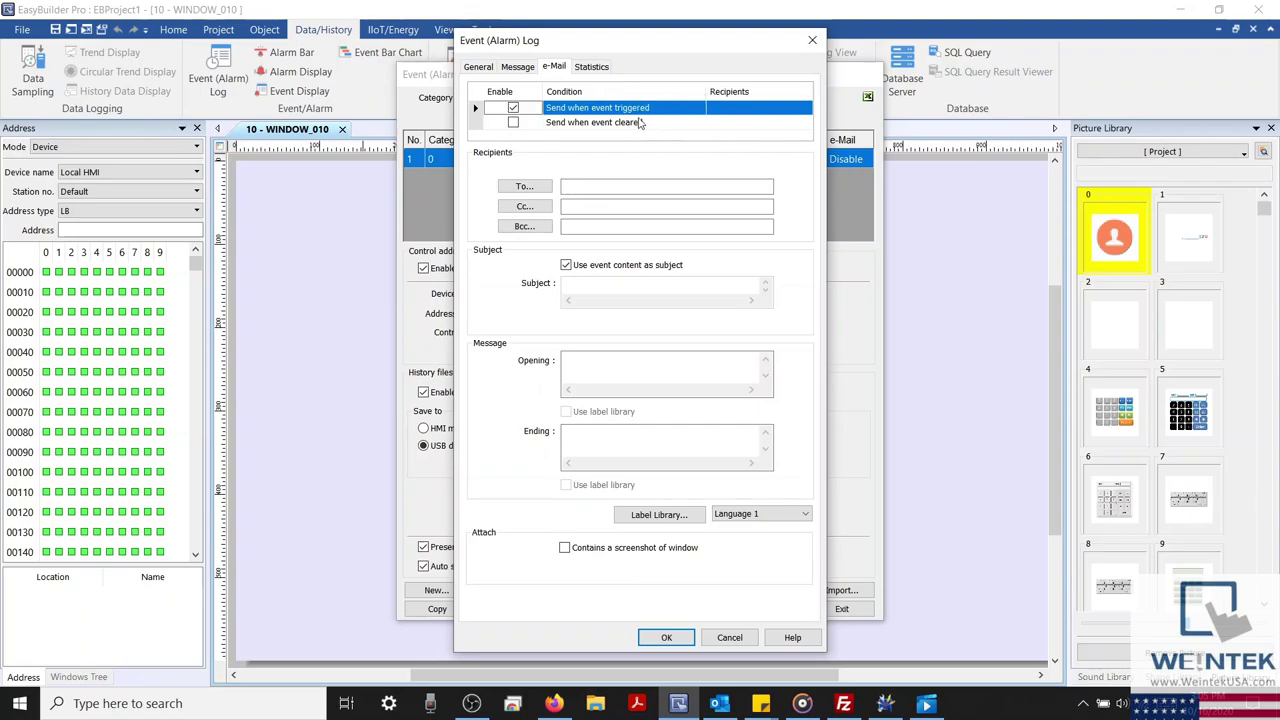
click(531, 193)
click(641, 316)
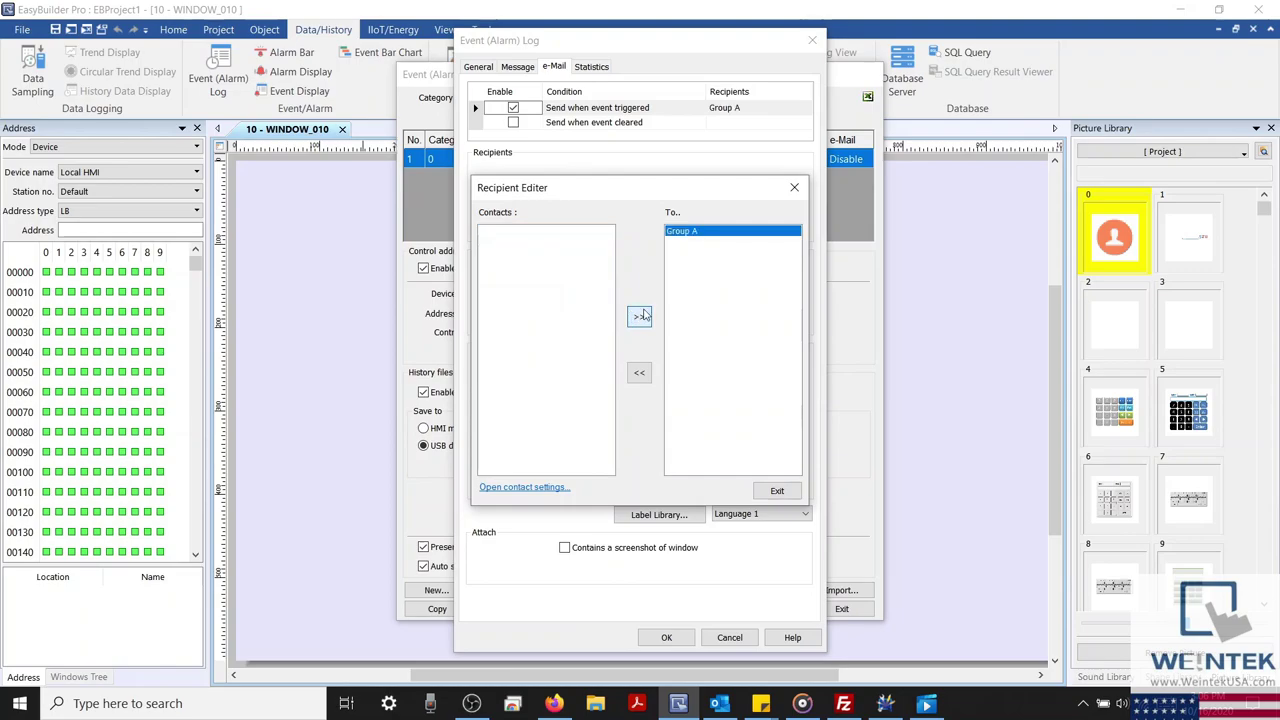
click(777, 490)
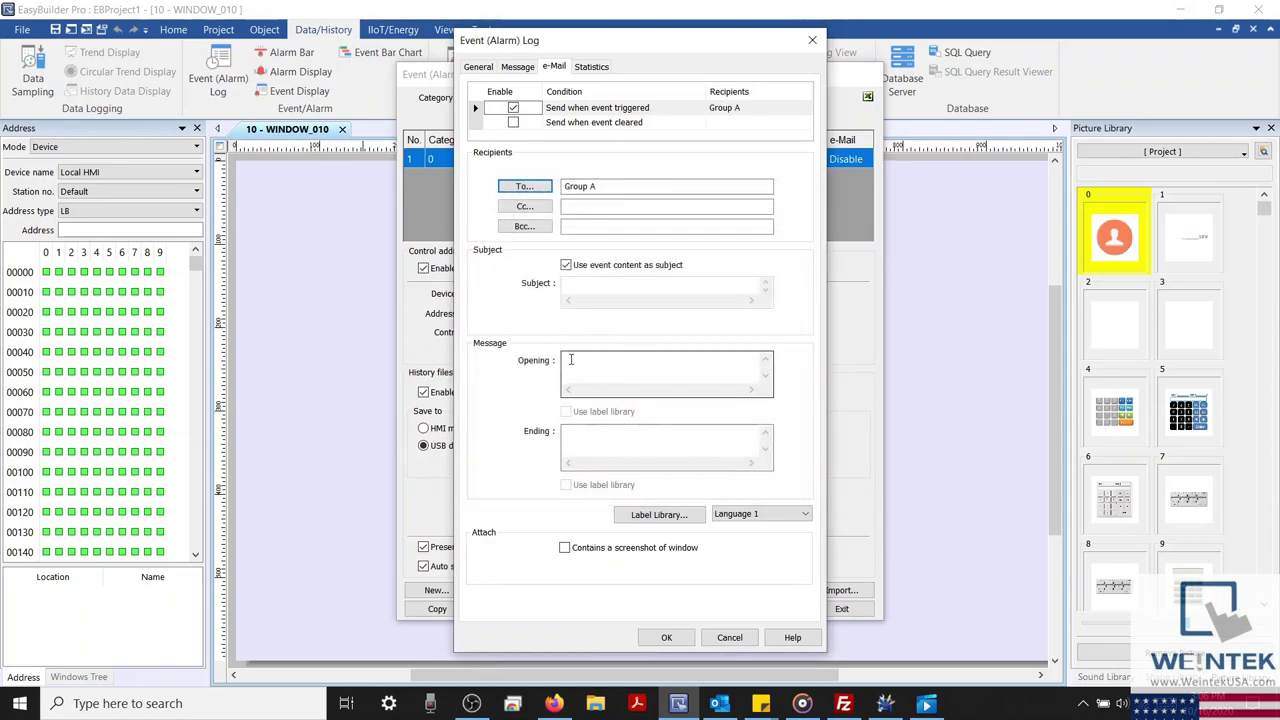
click(565, 548)
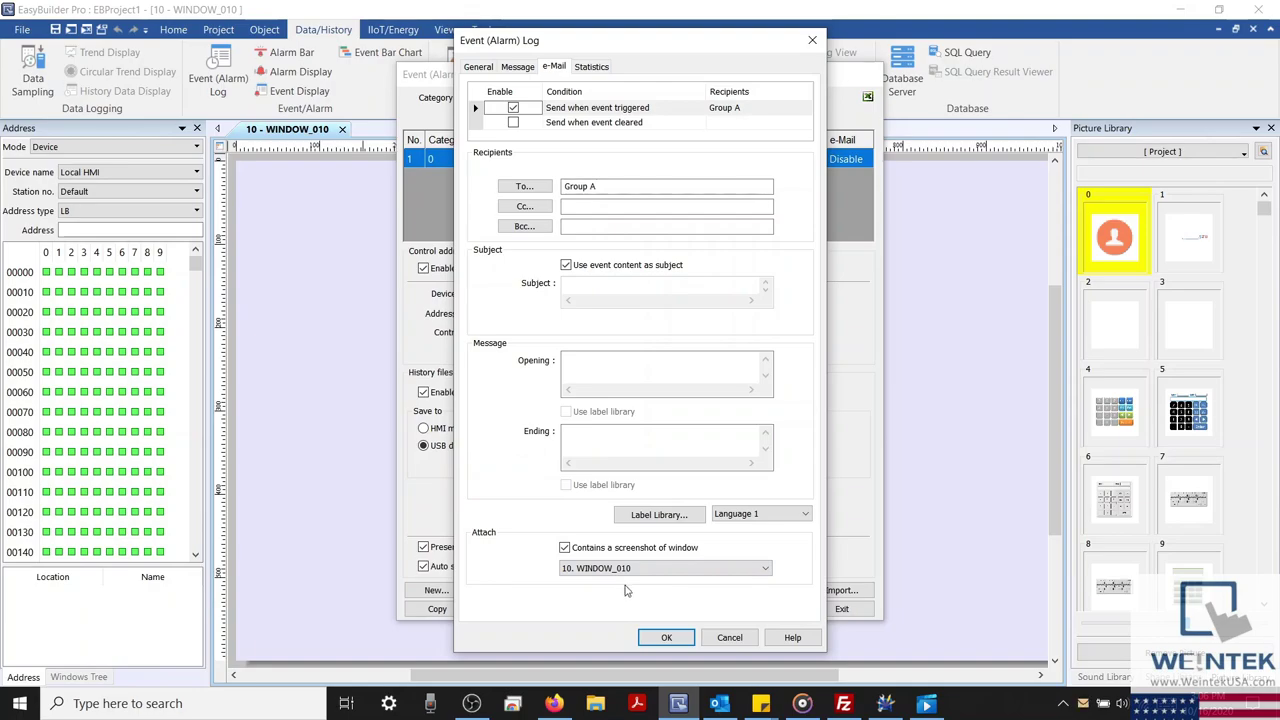
click(666, 638)
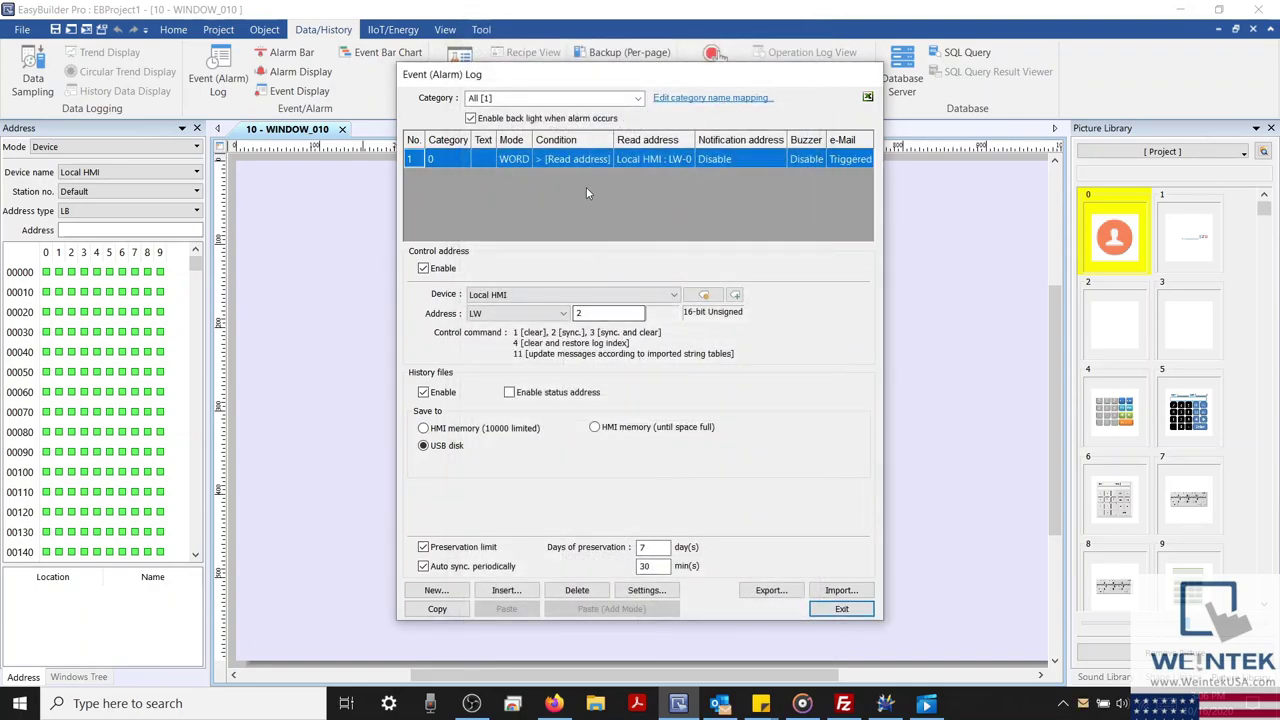
On the alarm event's Statistics tab, enable elapsed-time tracking and leave occurrence count off
double_click(592, 160)
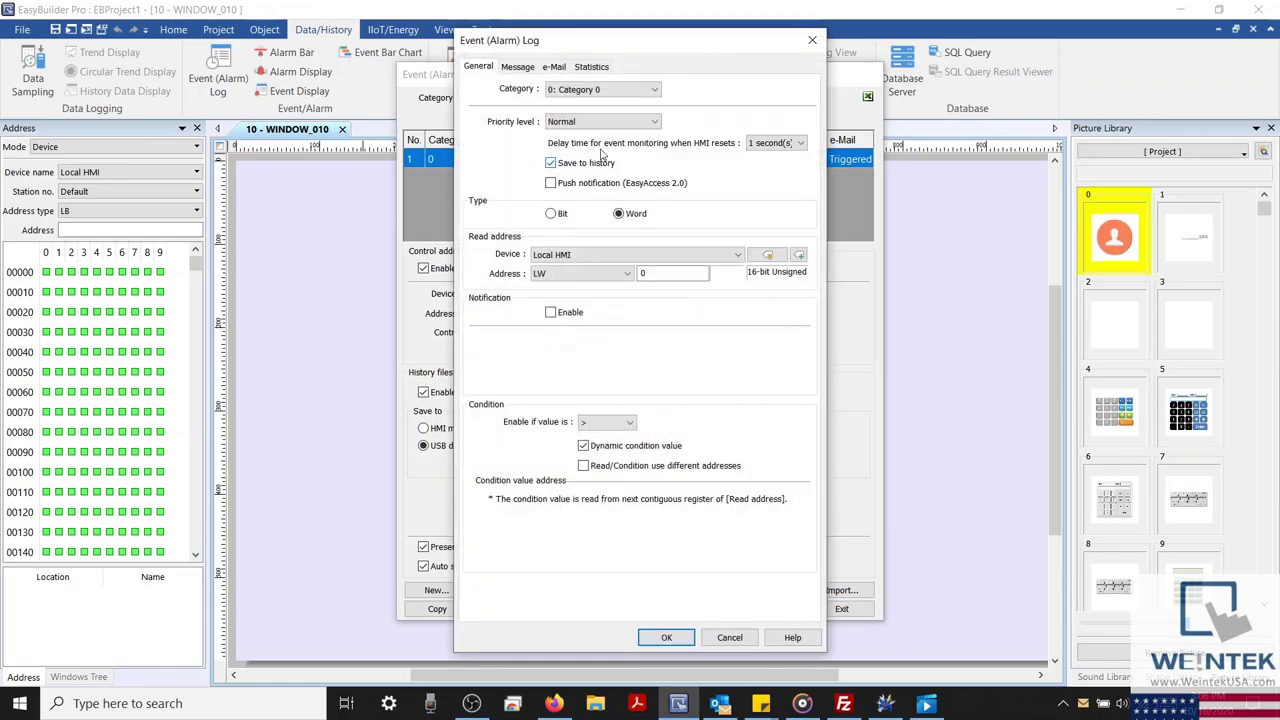
click(591, 66)
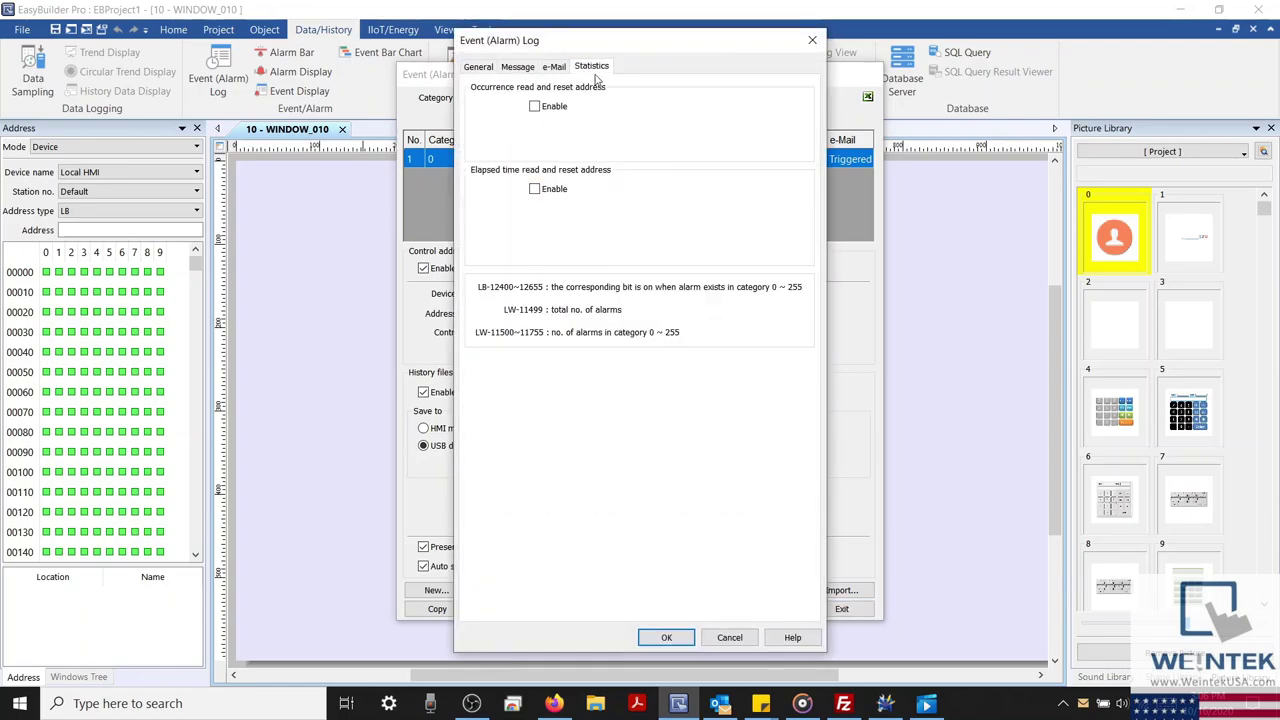
click(535, 107)
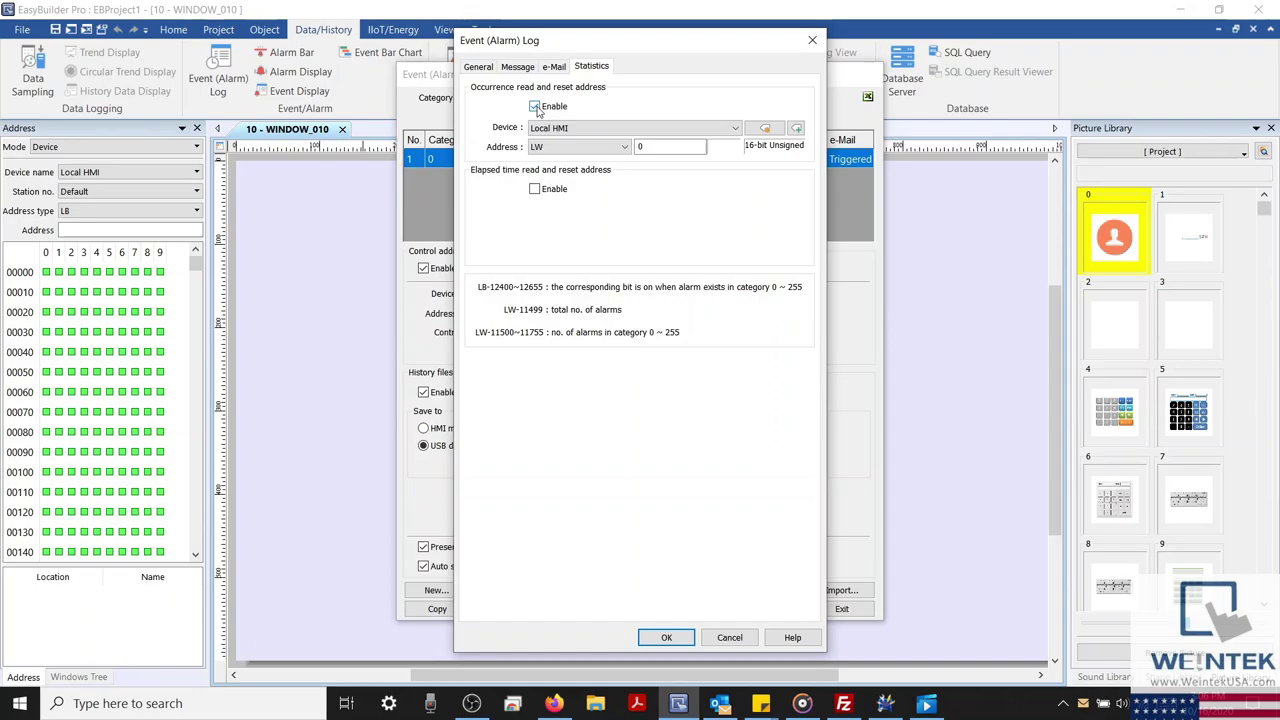
click(535, 107)
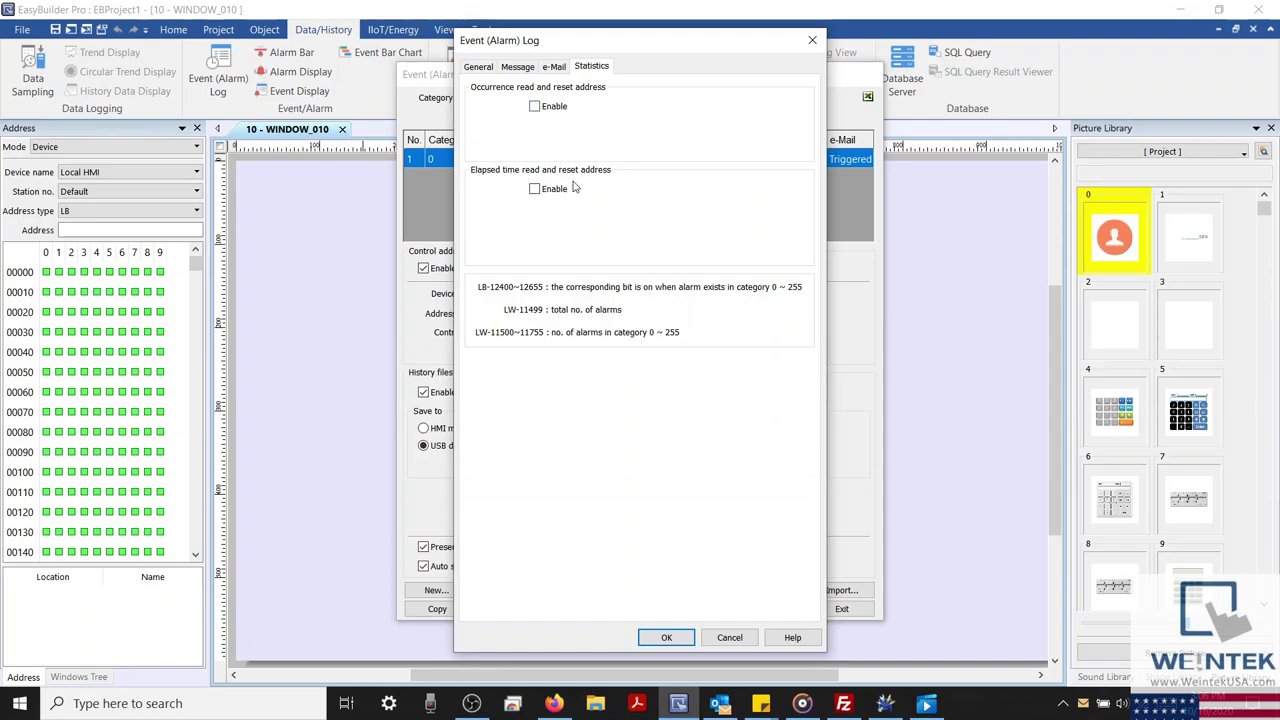
click(535, 190)
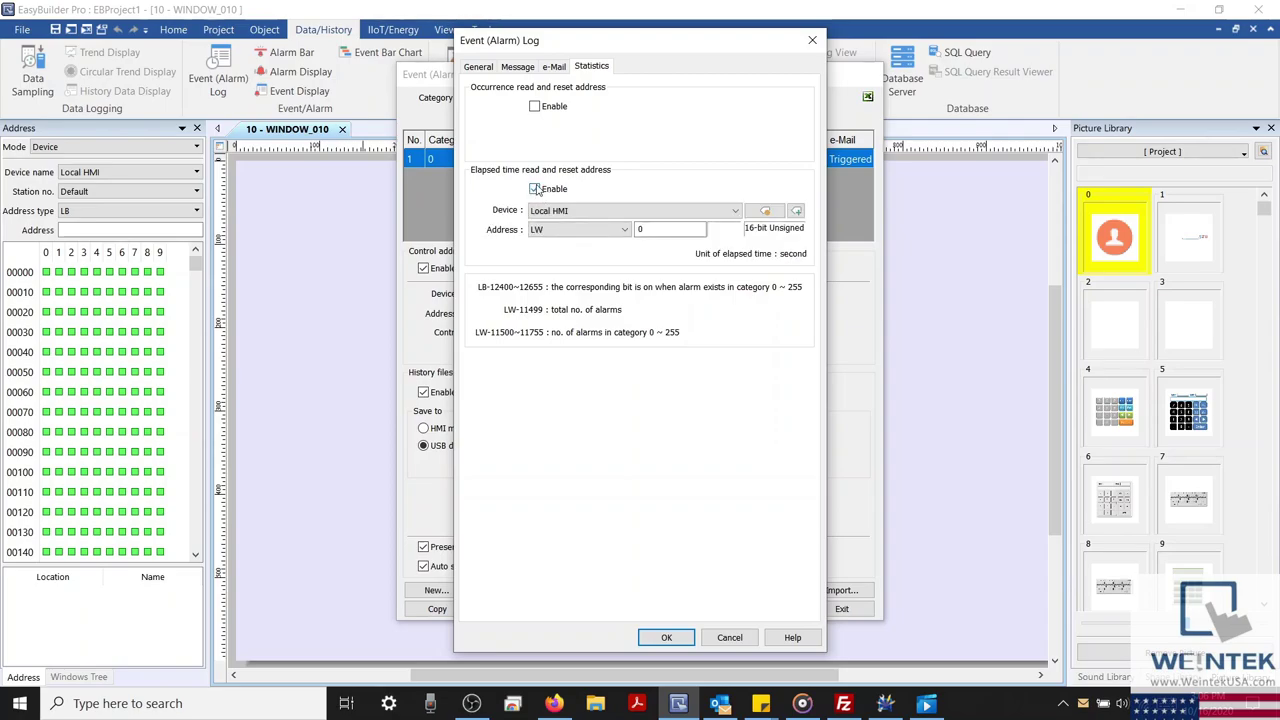
Untick Elapsed time Enable so Event 0 has no statistics enabled
click(536, 191)
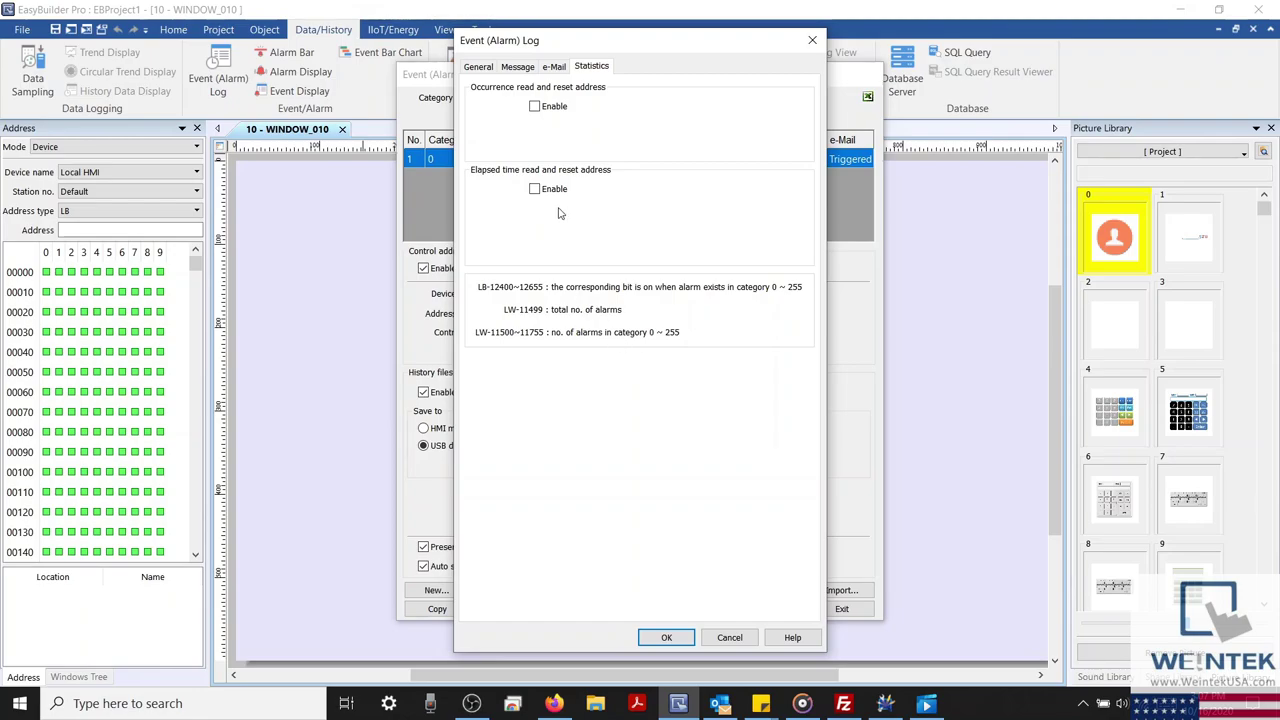
Enable elapsed time at address LW 3, confirm, and exit the Event (Alarm) Log
click(534, 189)
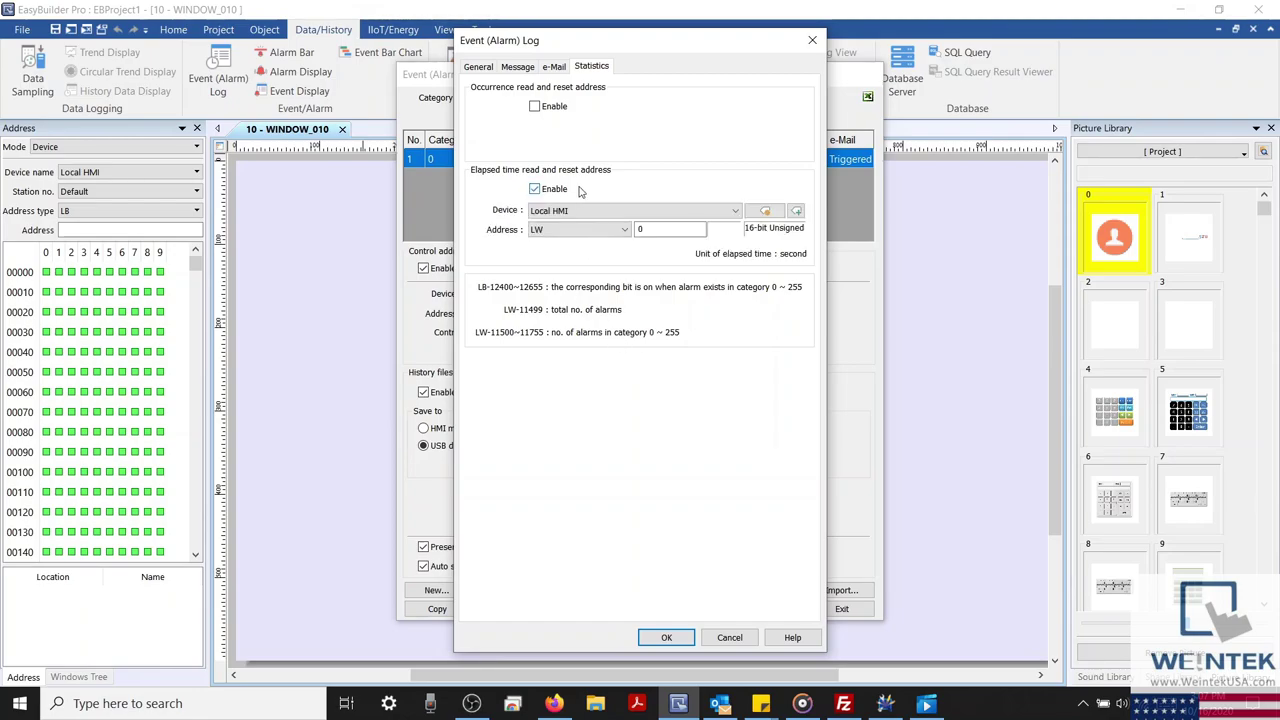
click(643, 228)
double_click(643, 228)
text(3)
click(666, 637)
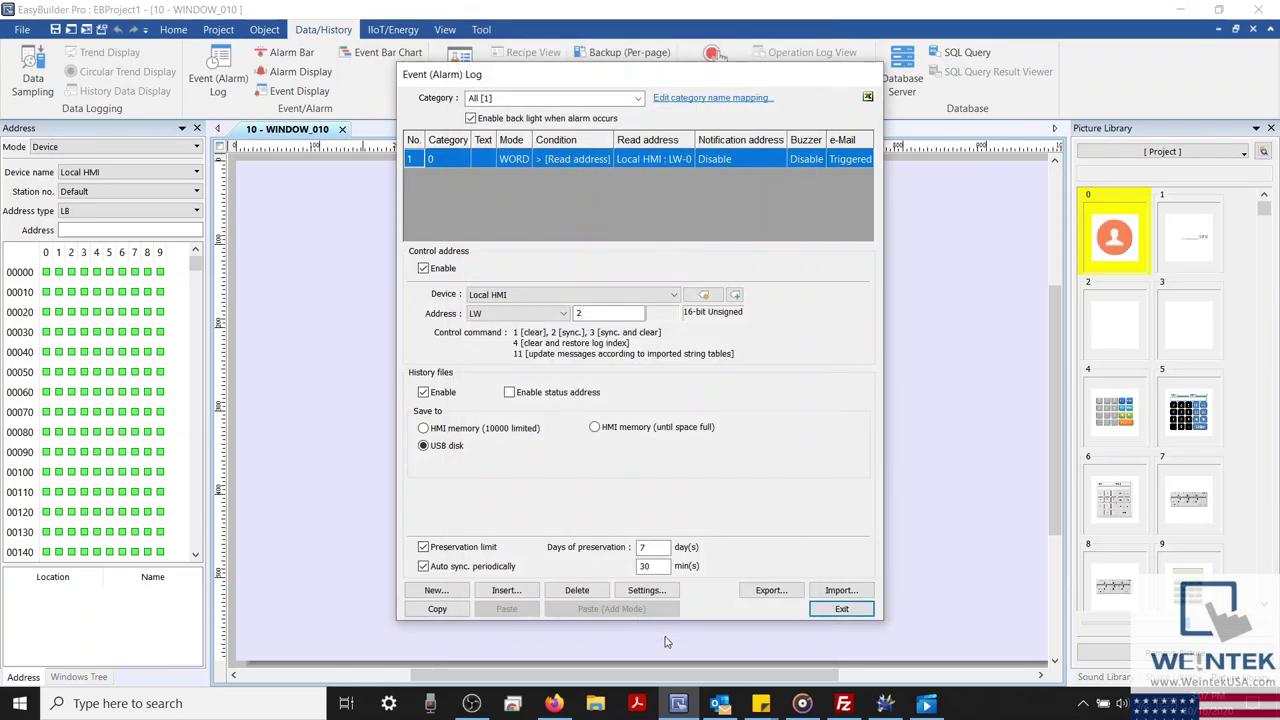
click(840, 609)
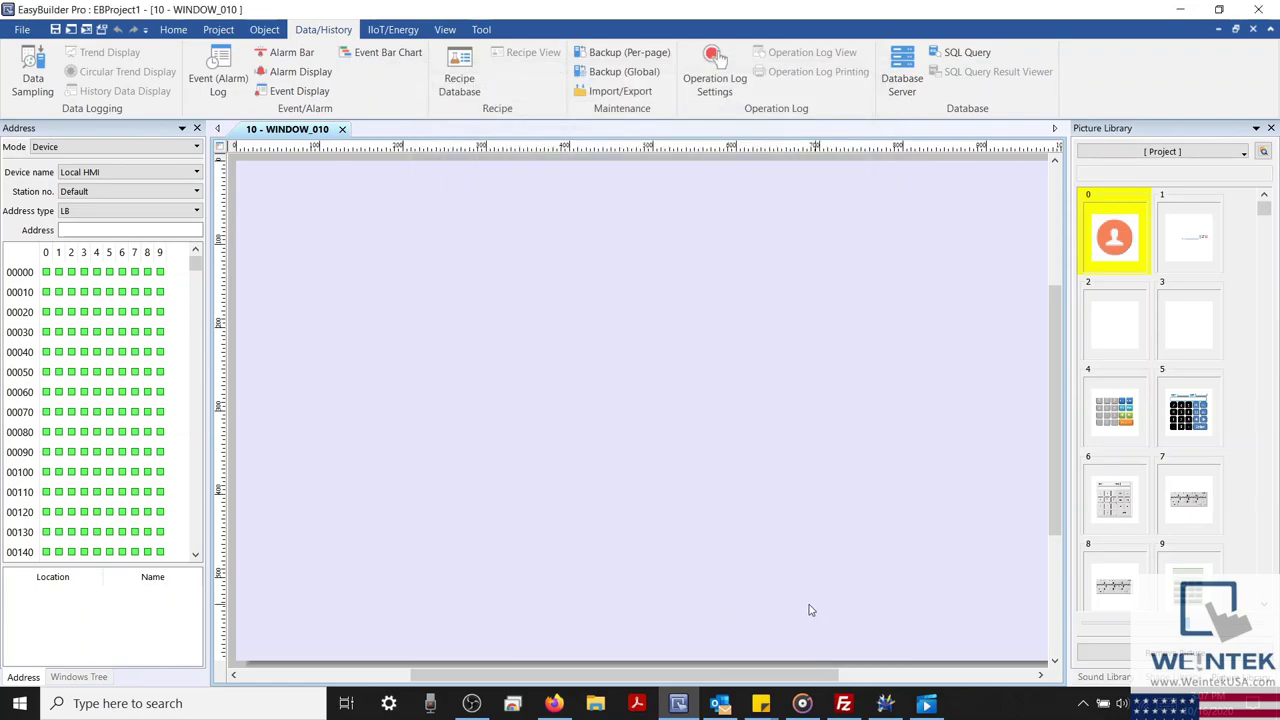
Place a numeric display with default settings near the bottom-left of WINDOW_010
click(264, 30)
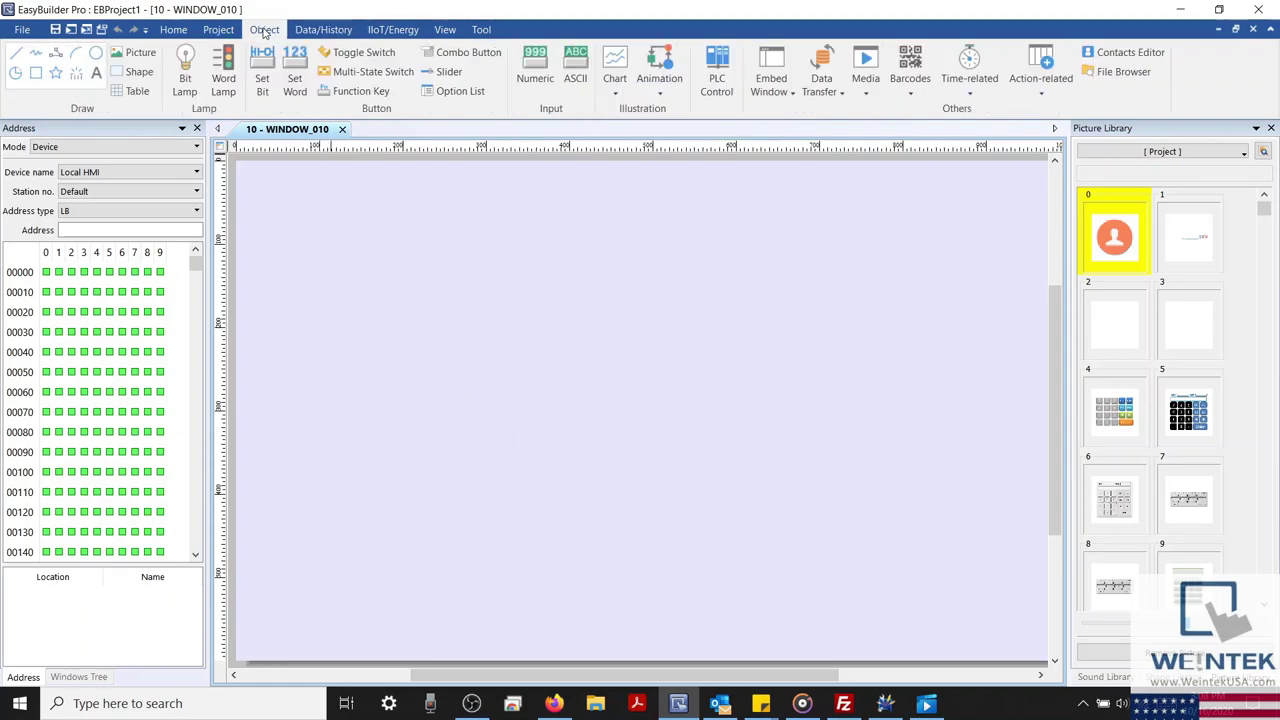
click(531, 80)
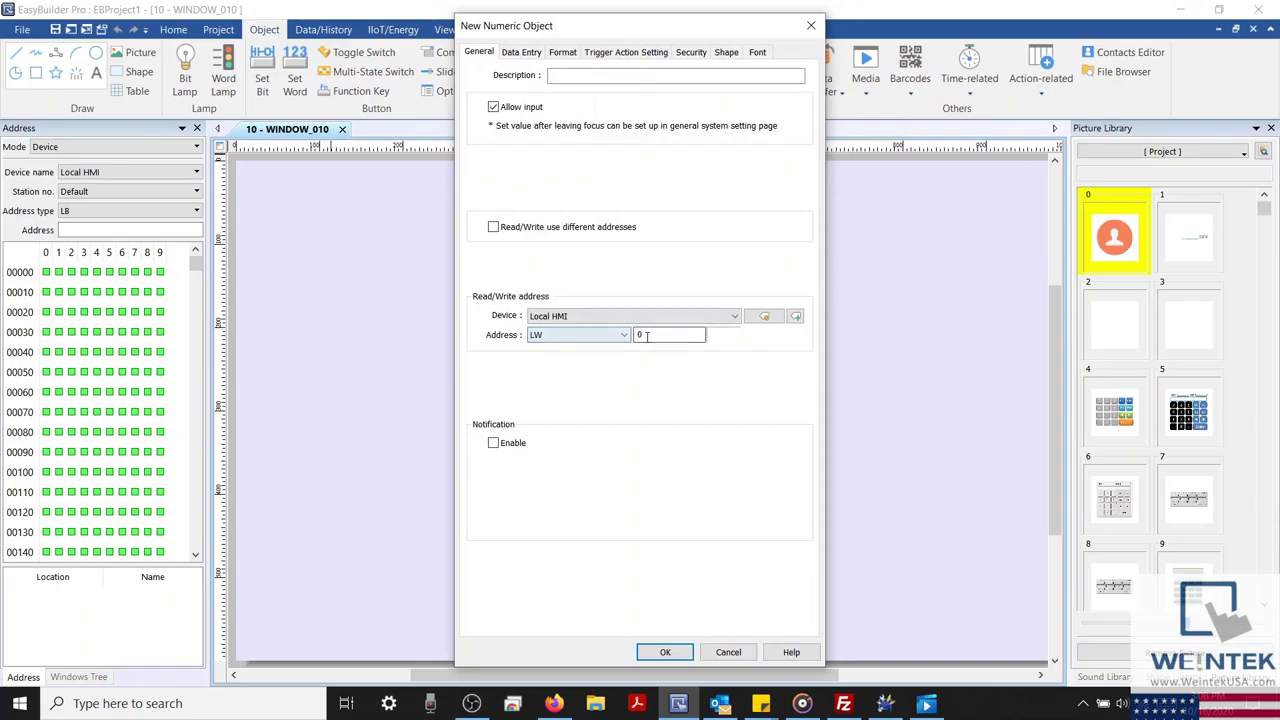
click(665, 652)
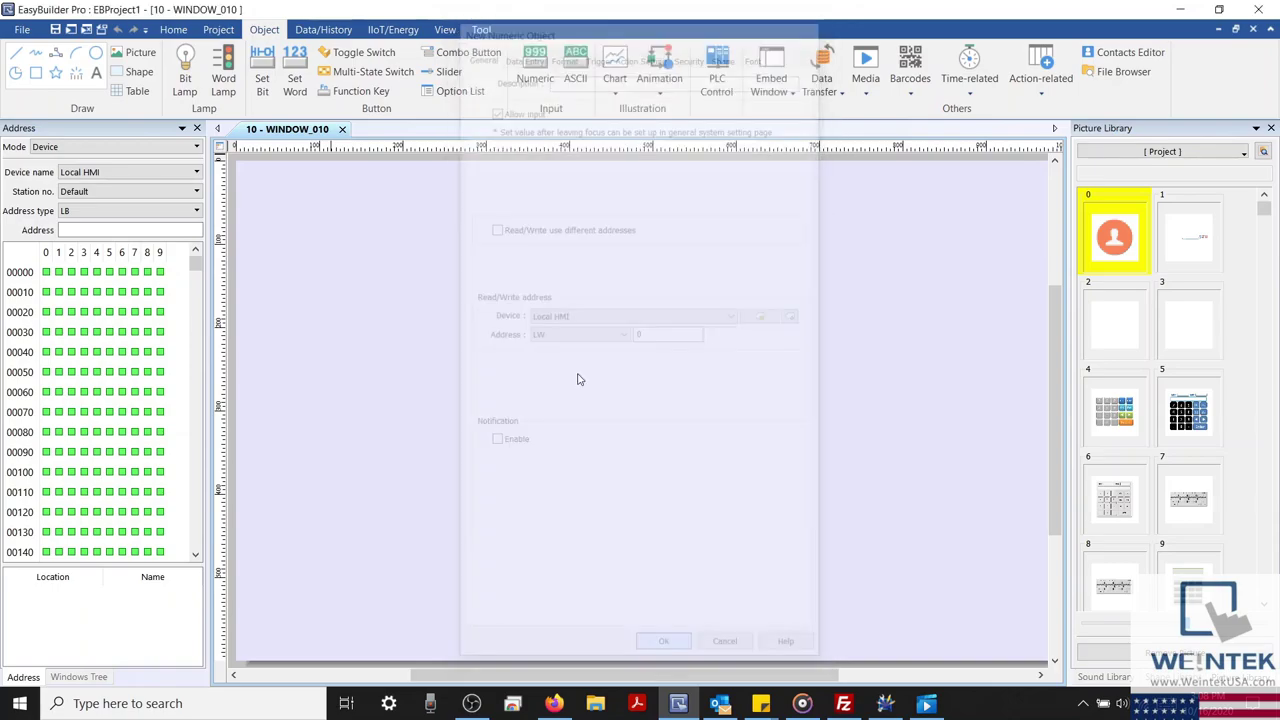
click(317, 498)
Multi-copy the numeric display into a row of 4 (Quantity X 4, Y 1)
right_click(352, 514)
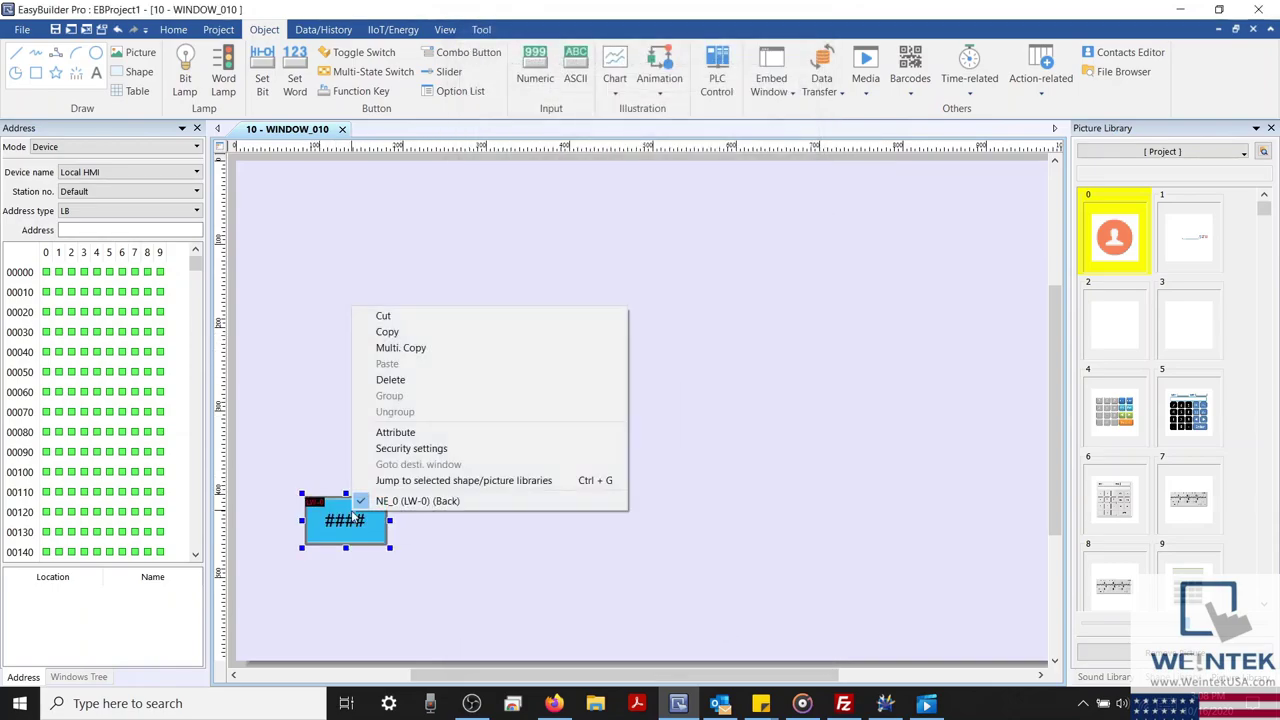
click(422, 350)
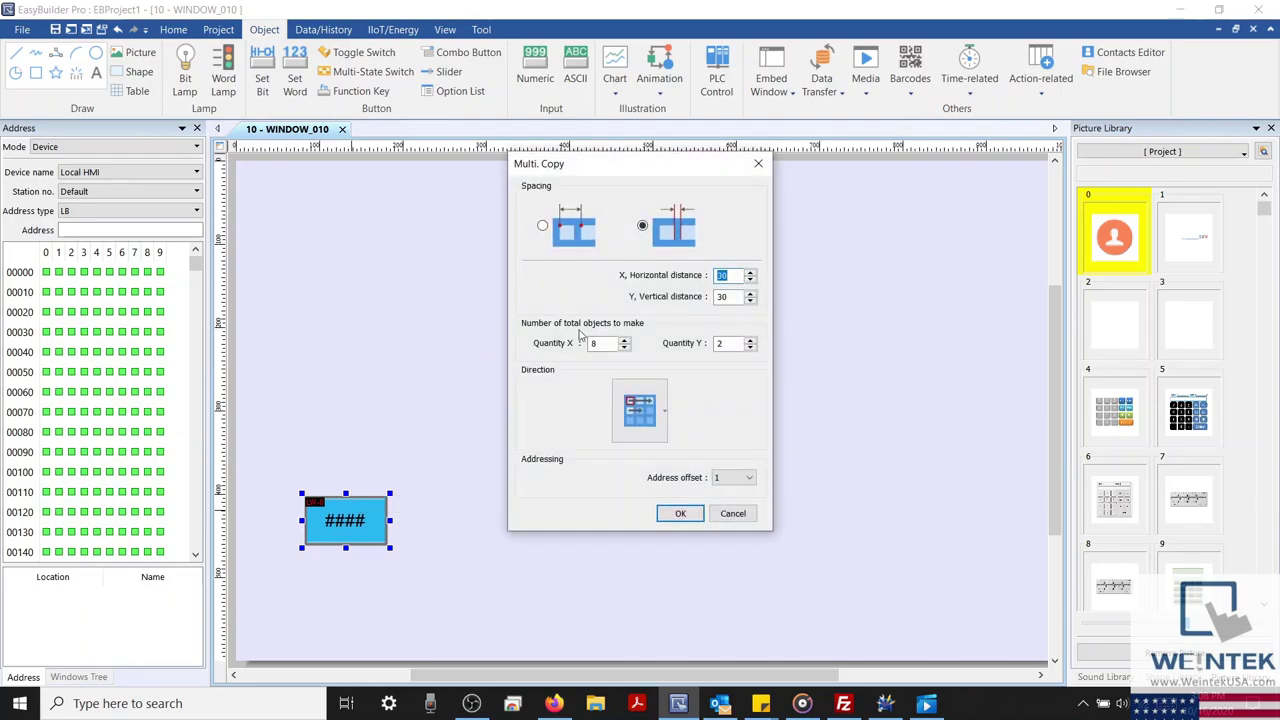
click(750, 348)
drag(606, 343, 569, 342)
text(4)
key(Return)
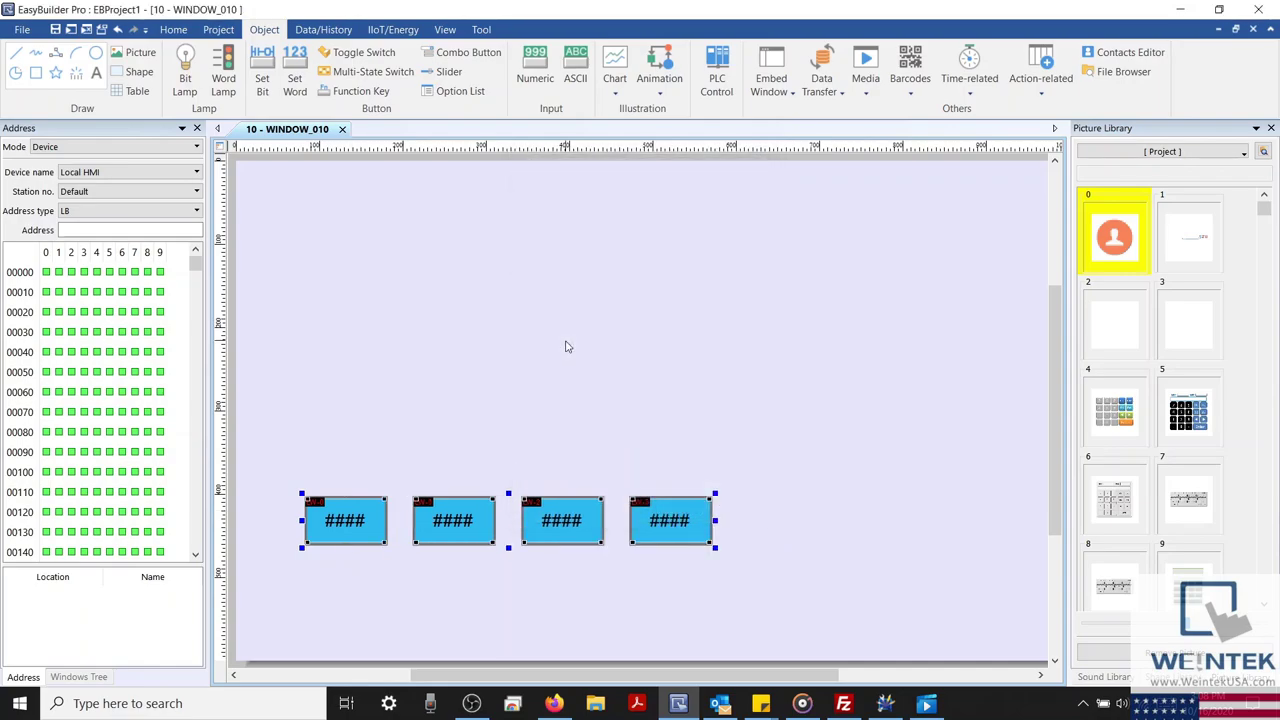
click(542, 416)
Add a 'Read' text label above the first numeric display
click(97, 74)
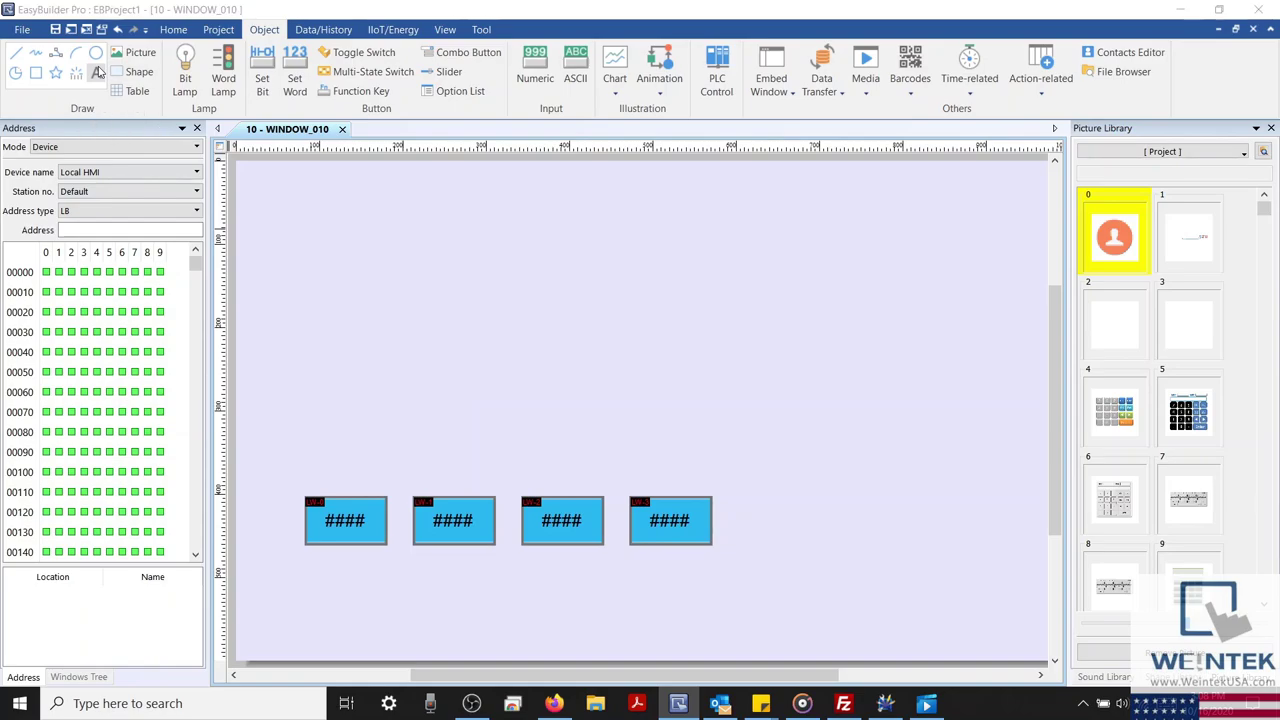
drag(498, 563, 470, 565)
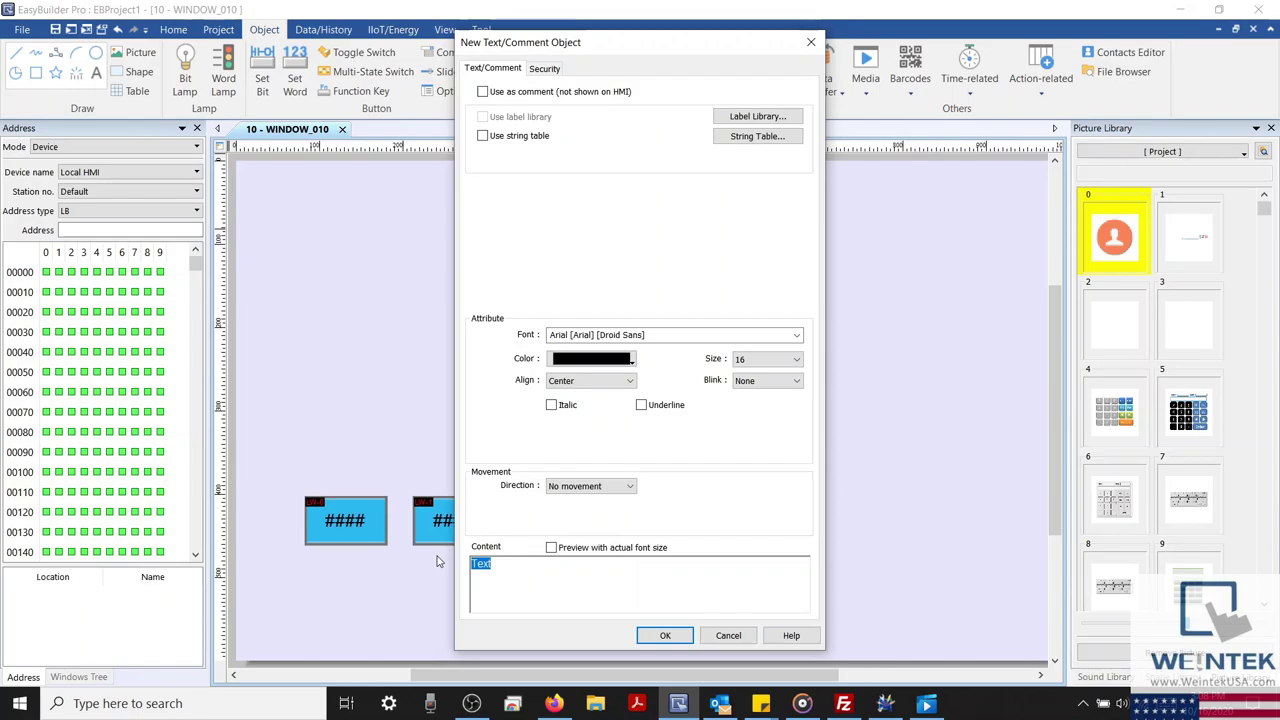
text(Read)
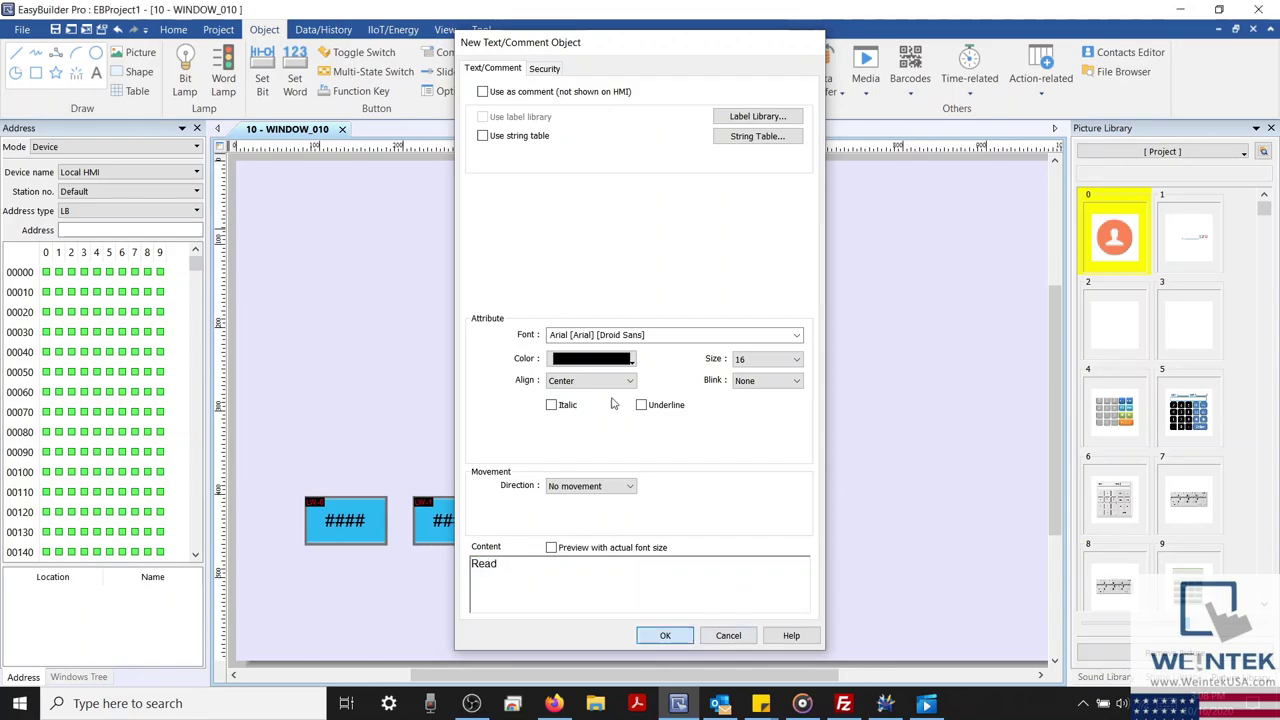
key(Return)
click(345, 478)
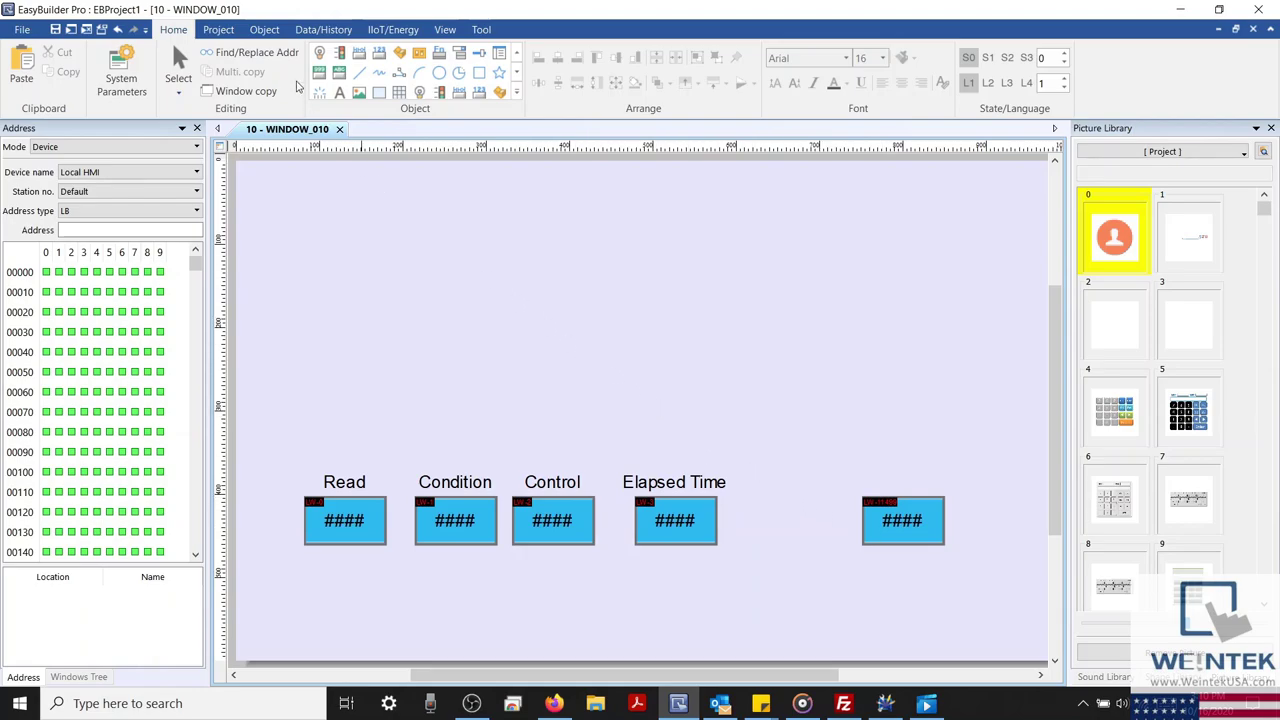
click(326, 33)
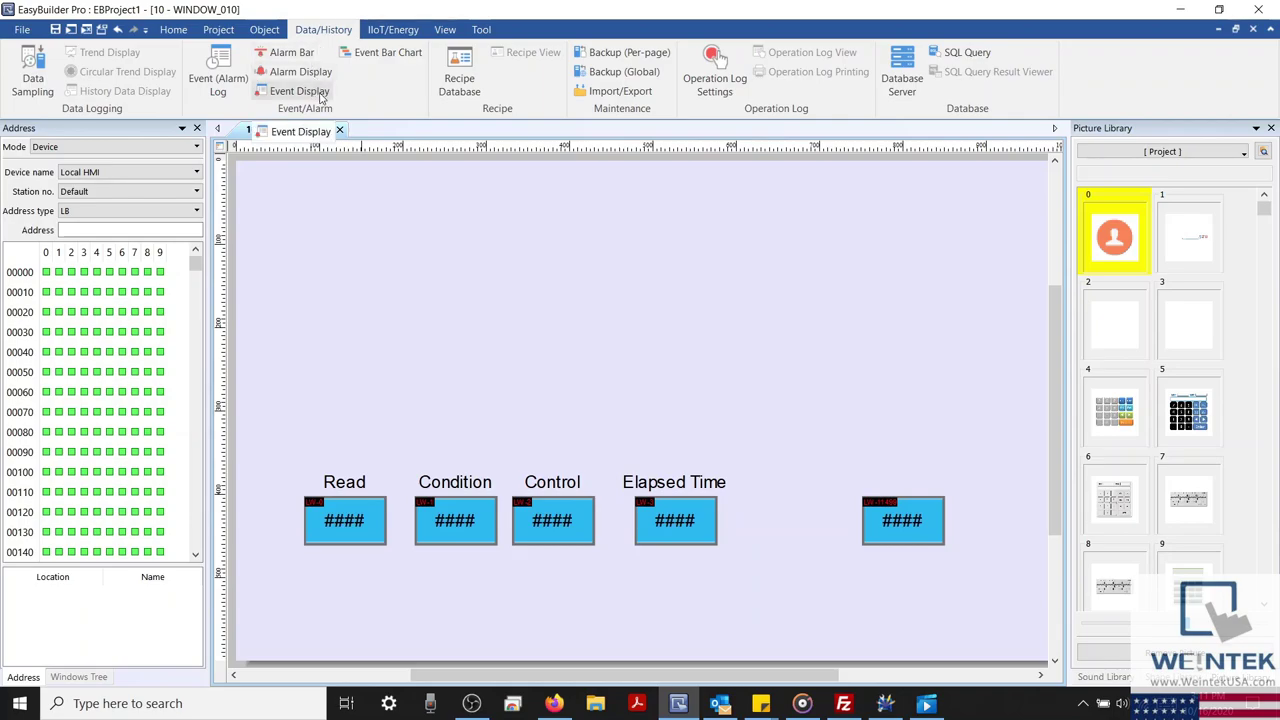
click(313, 58)
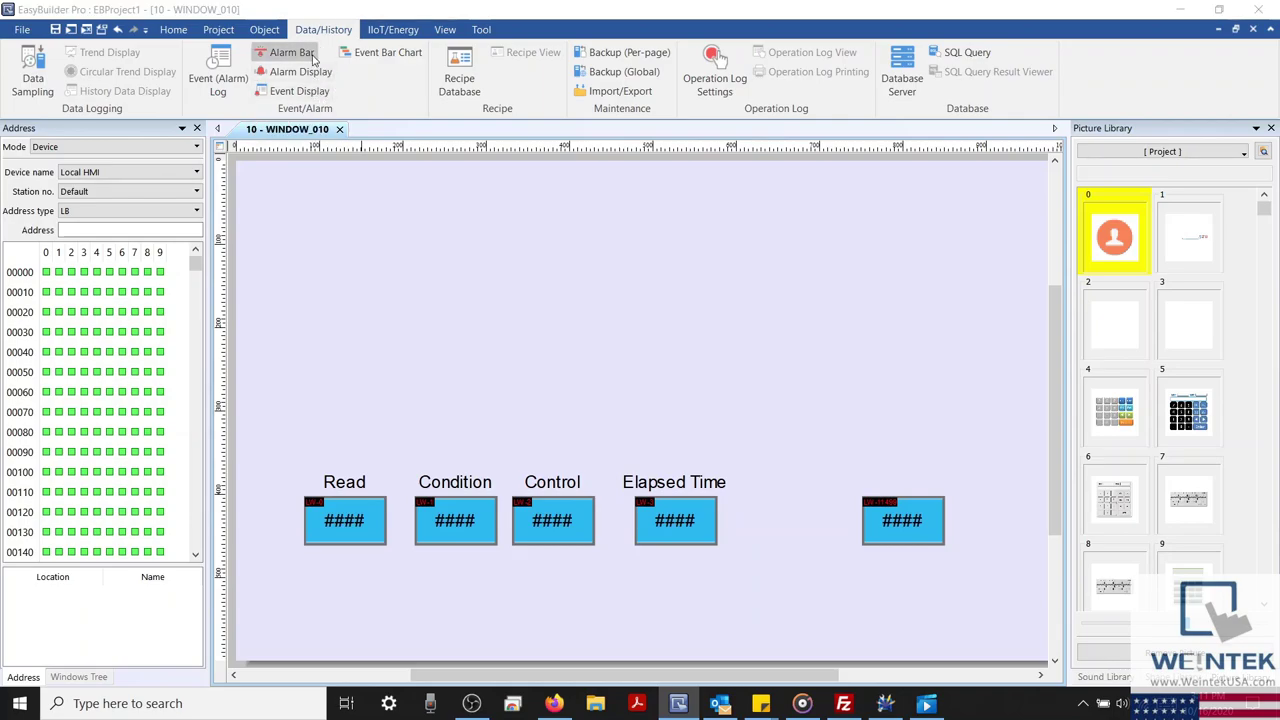
key(Return)
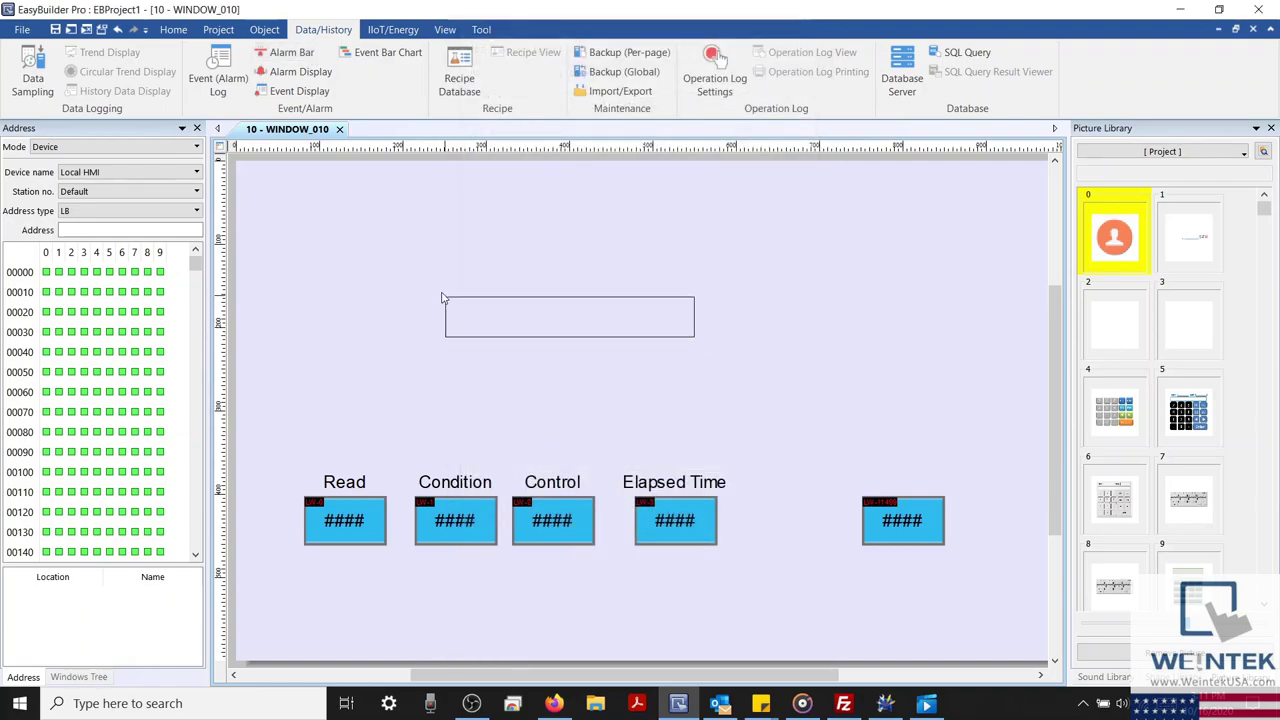
click(428, 262)
key(Delete)
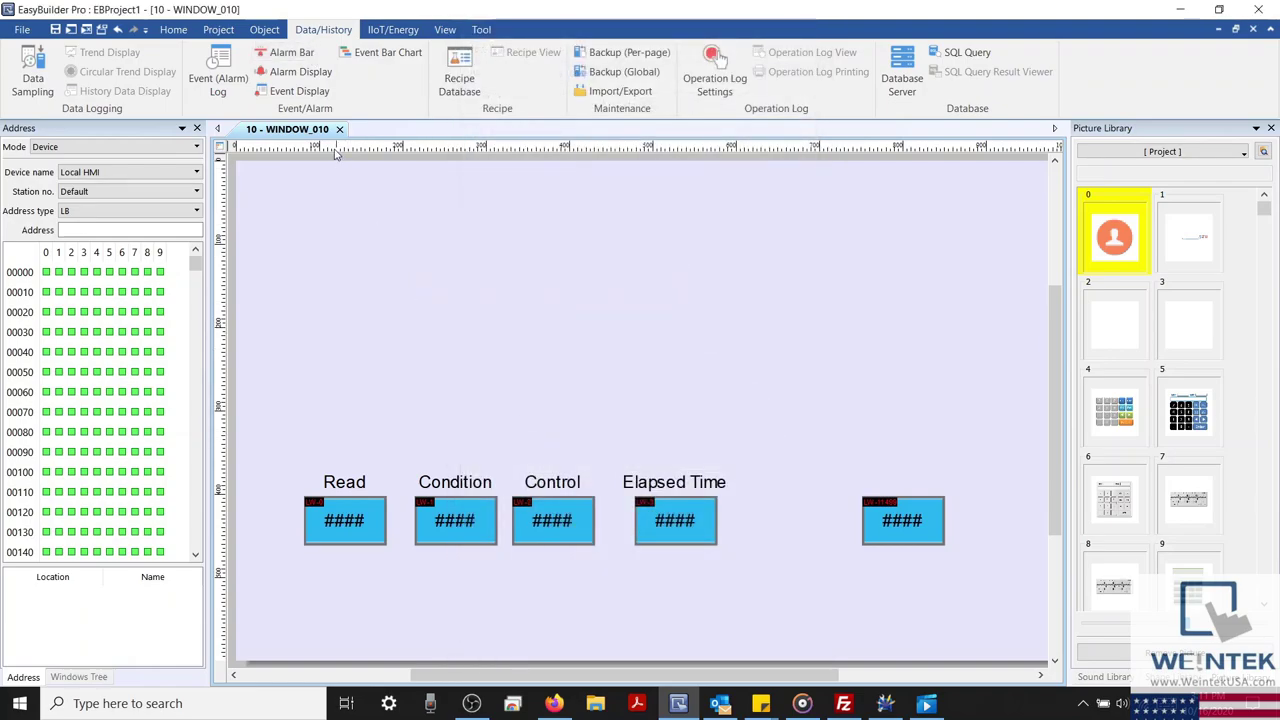
click(305, 75)
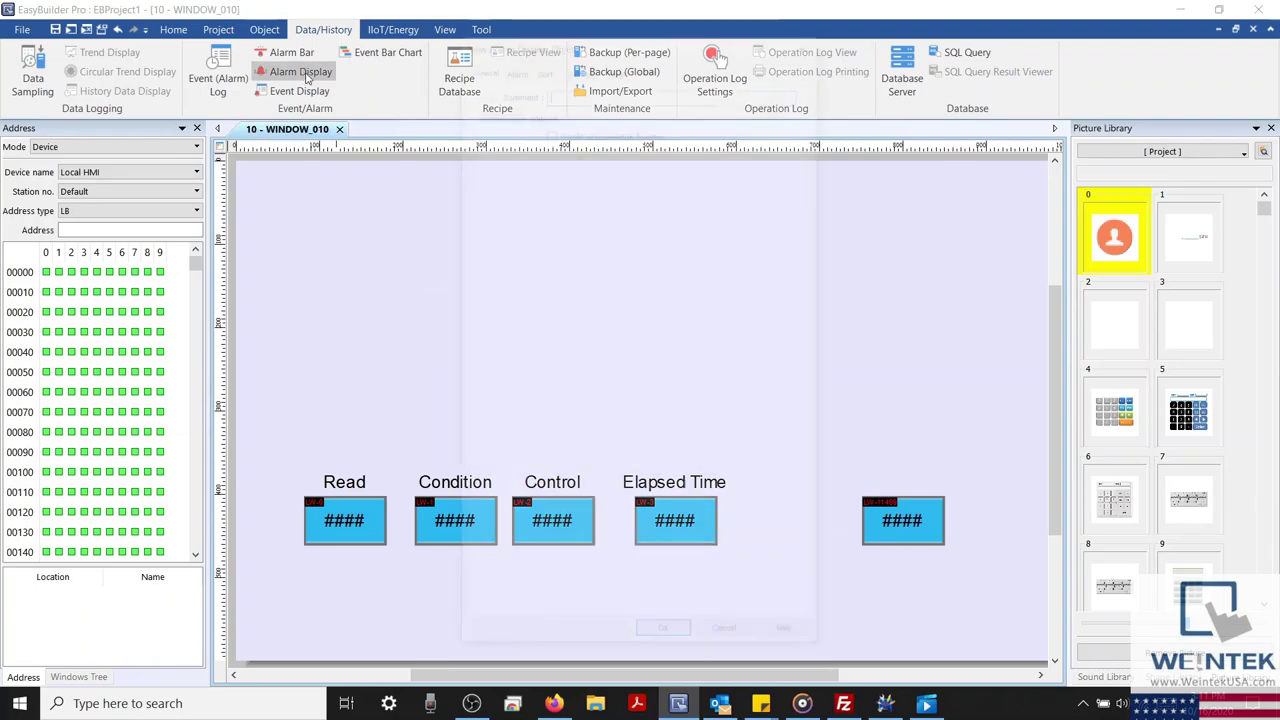
key(Return)
click(504, 194)
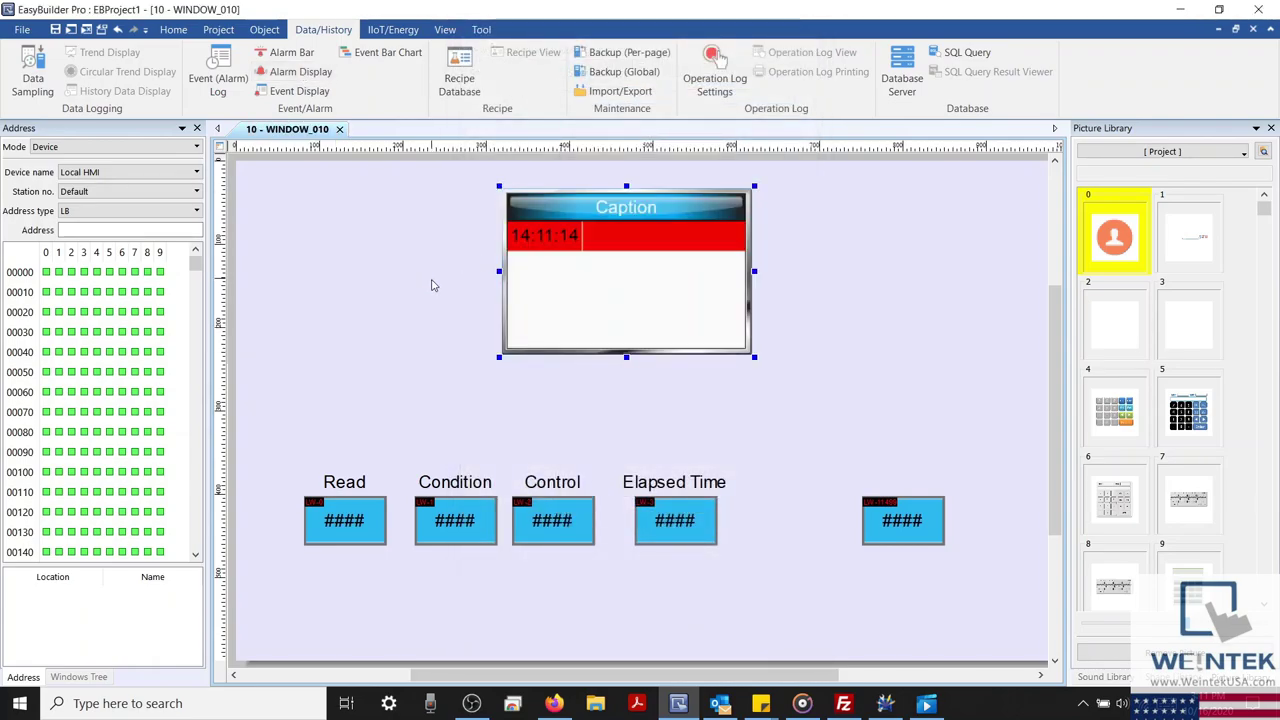
drag(498, 270, 318, 268)
key(Delete)
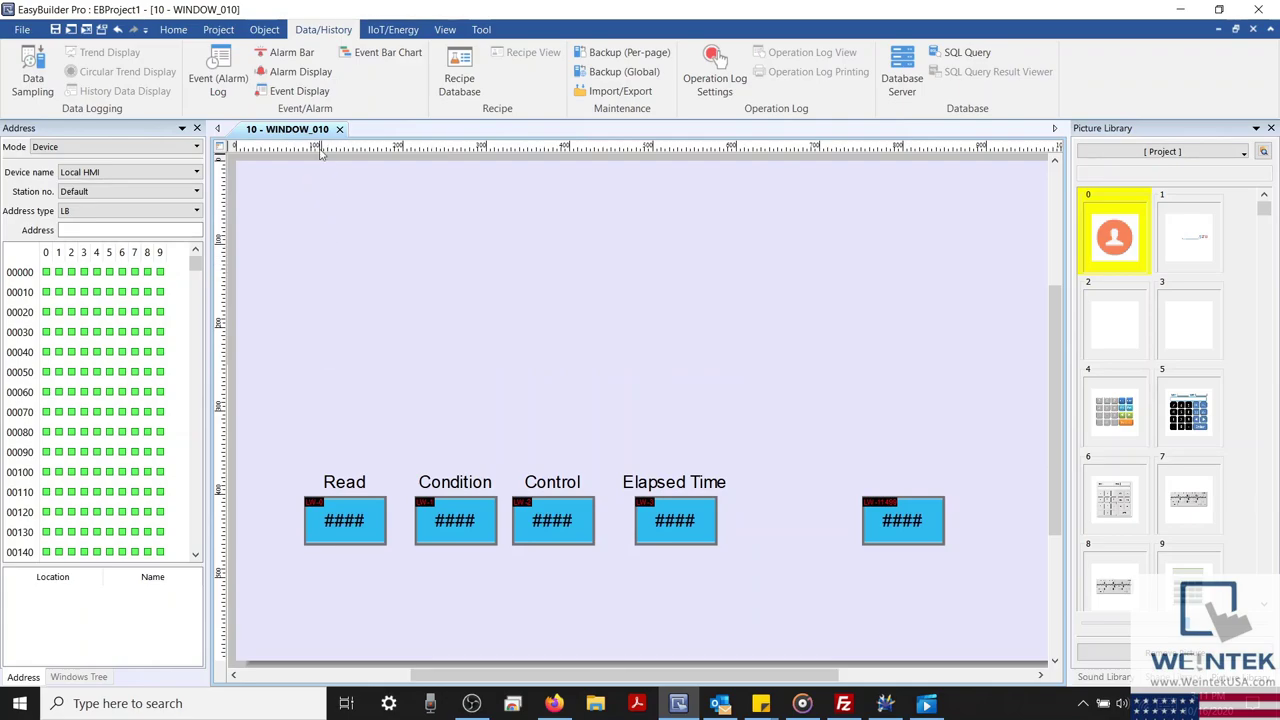
click(296, 91)
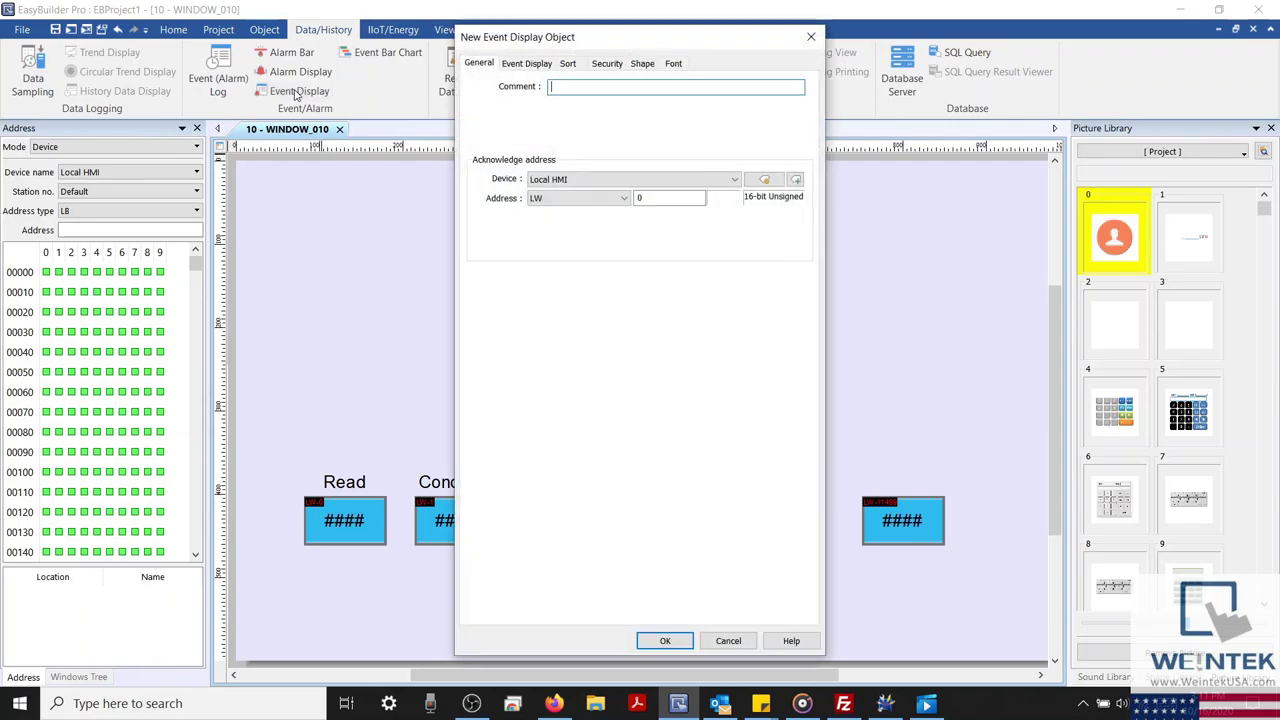
key(Return)
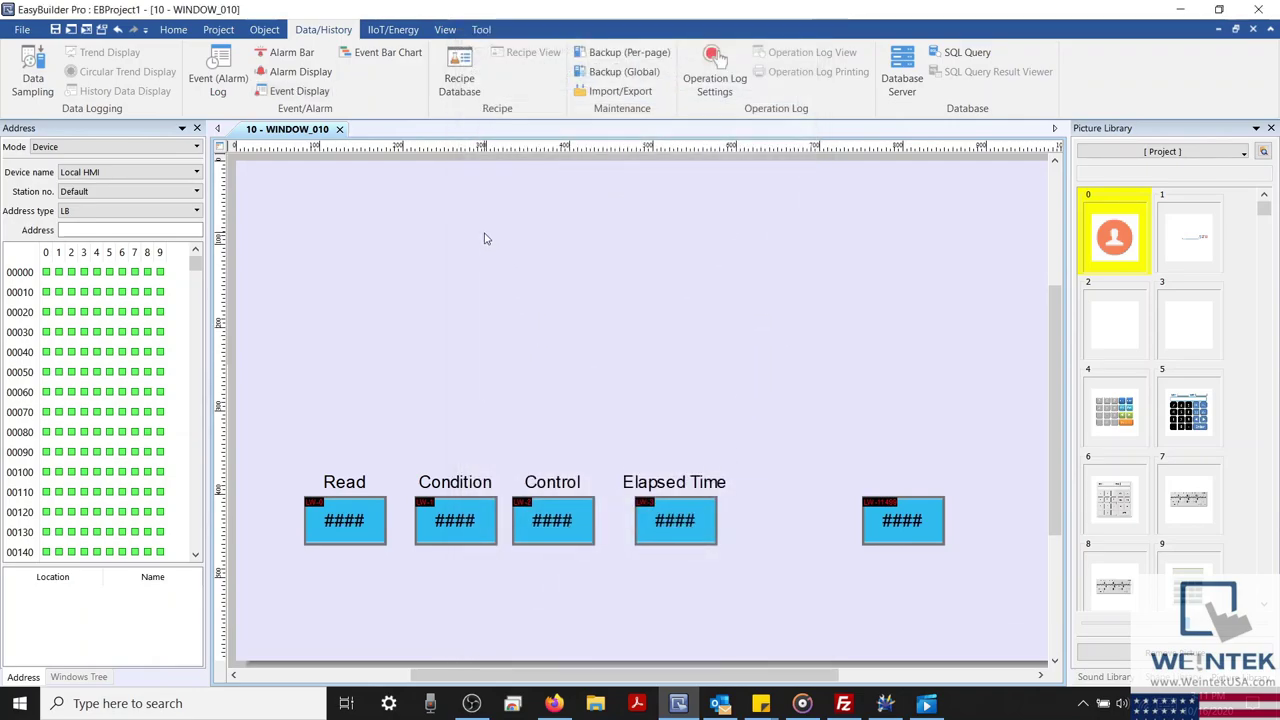
click(485, 236)
drag(481, 317, 345, 320)
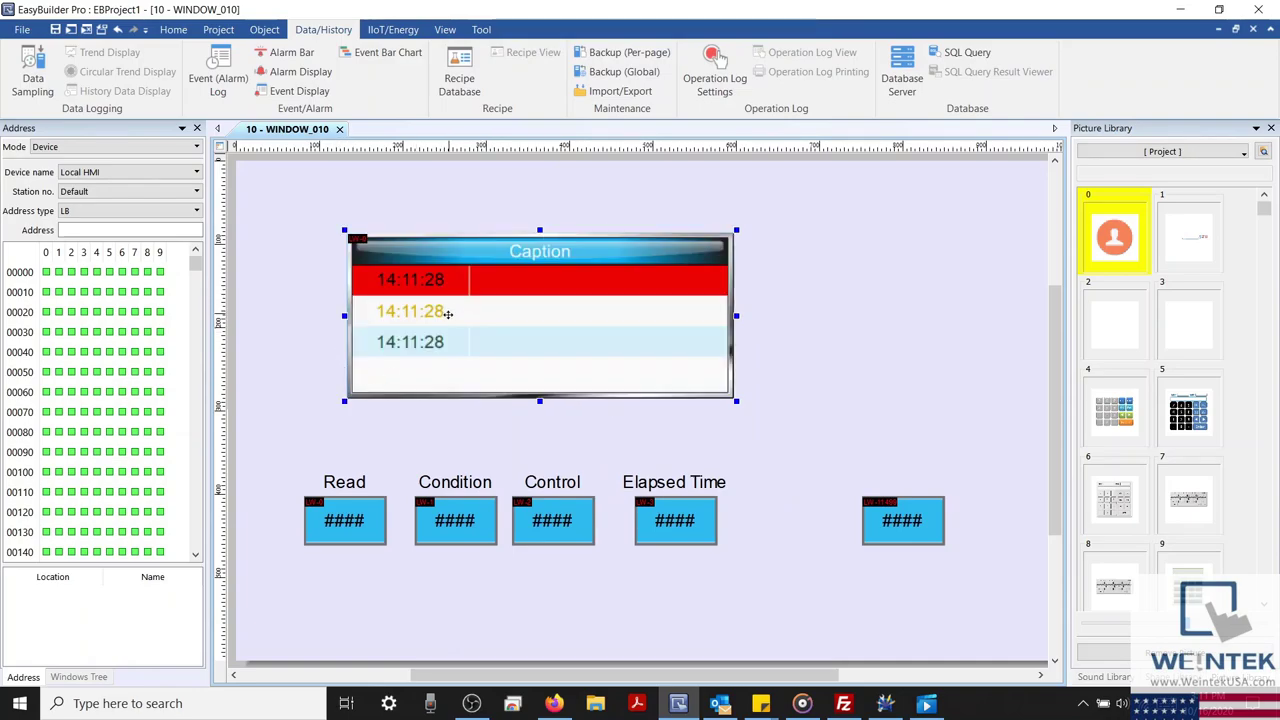
key(Delete)
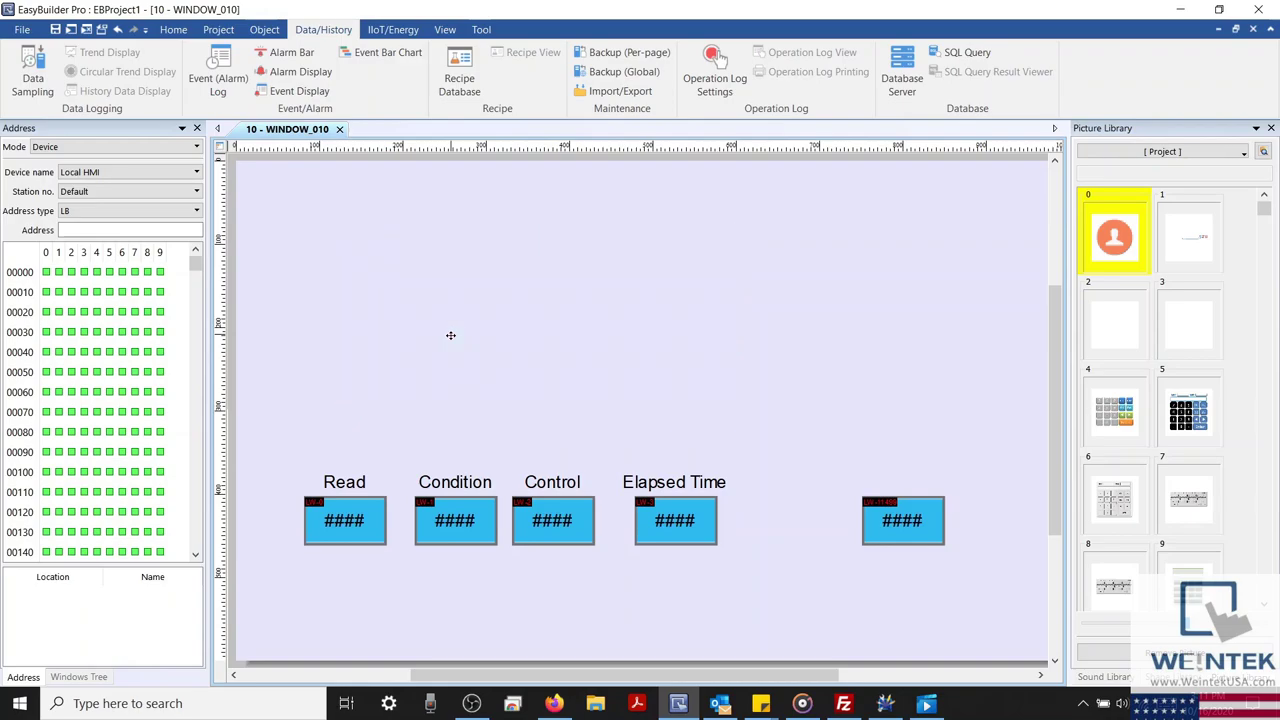
click(386, 53)
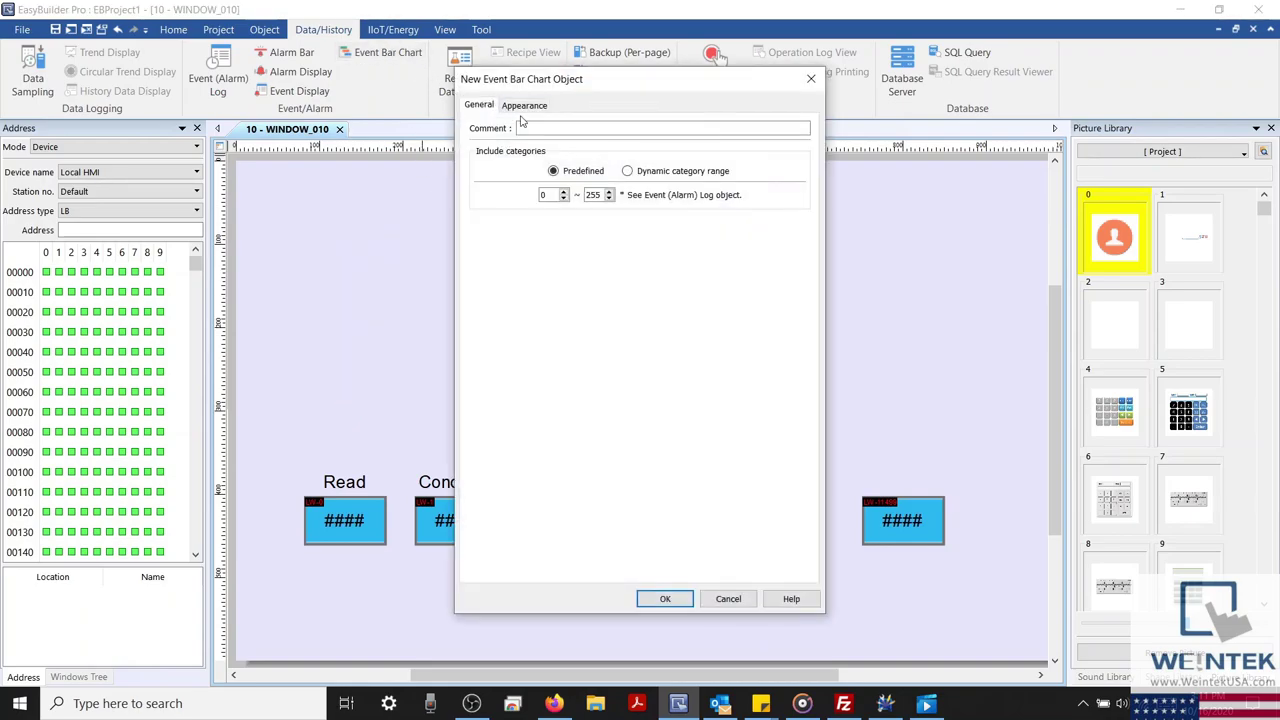
click(524, 105)
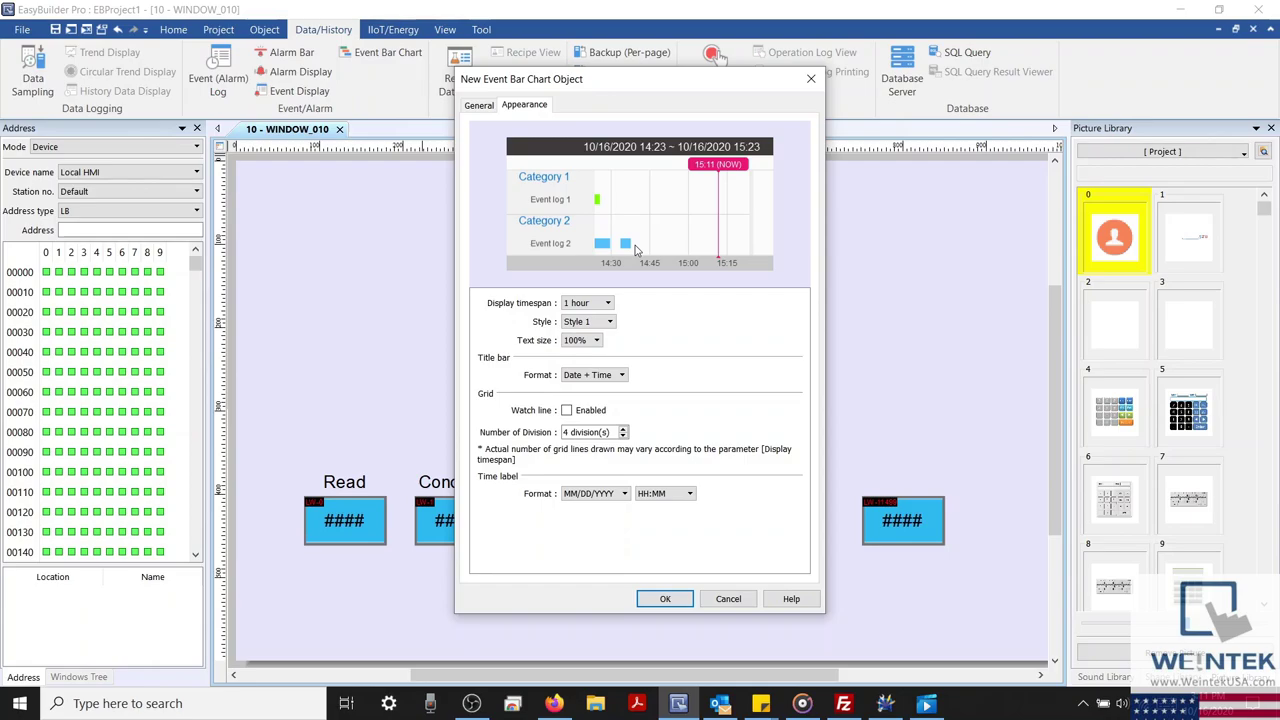
click(706, 600)
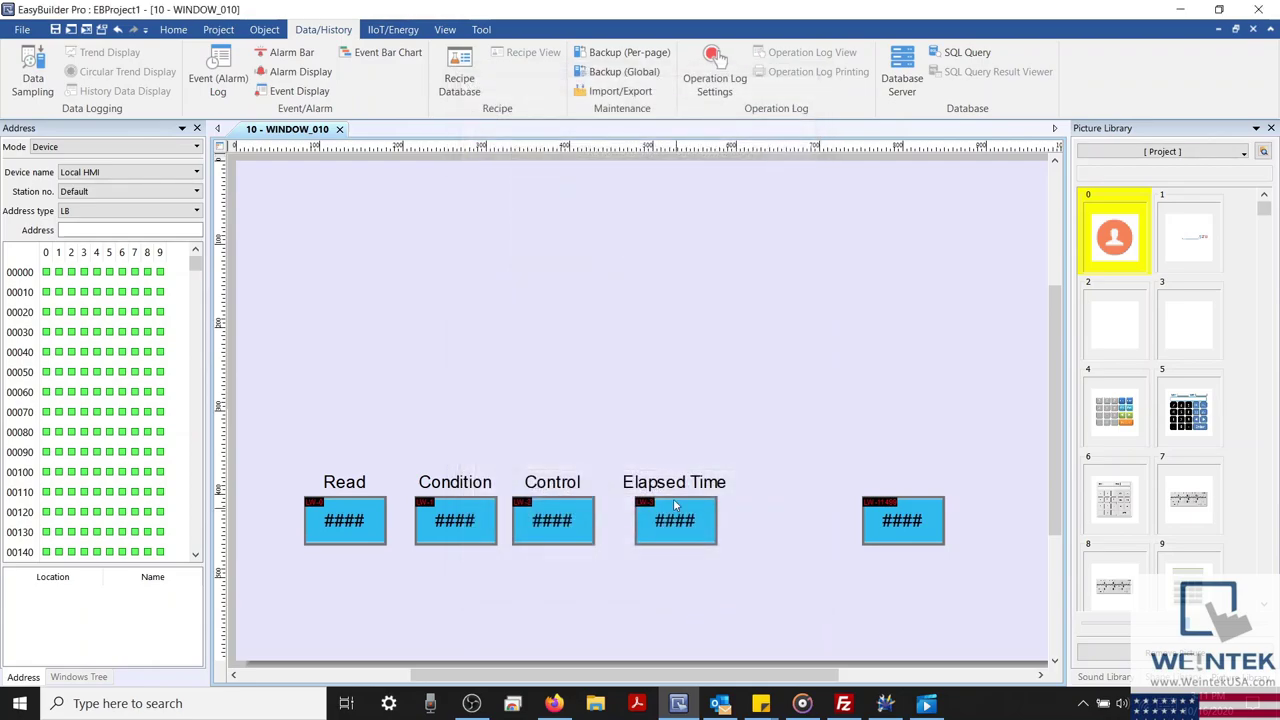
Place an alarm display acknowledging via LW 4 and enlarge it above the numeric displays
click(300, 72)
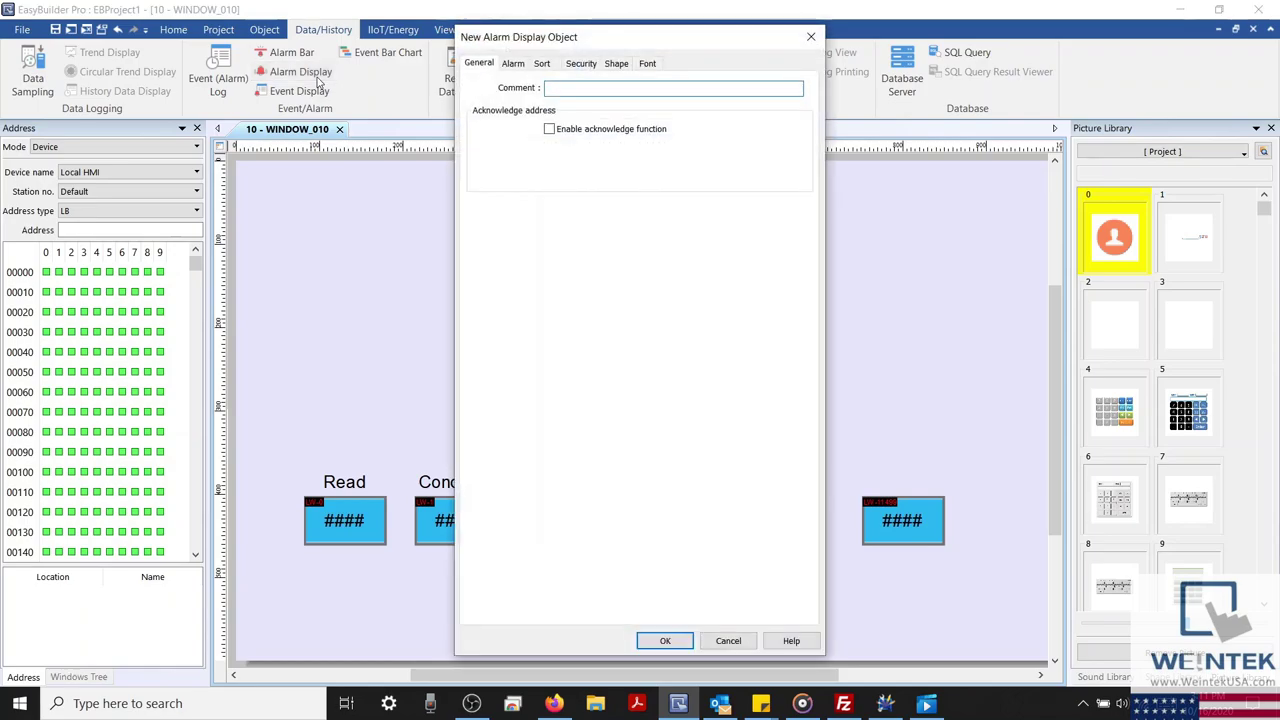
click(549, 130)
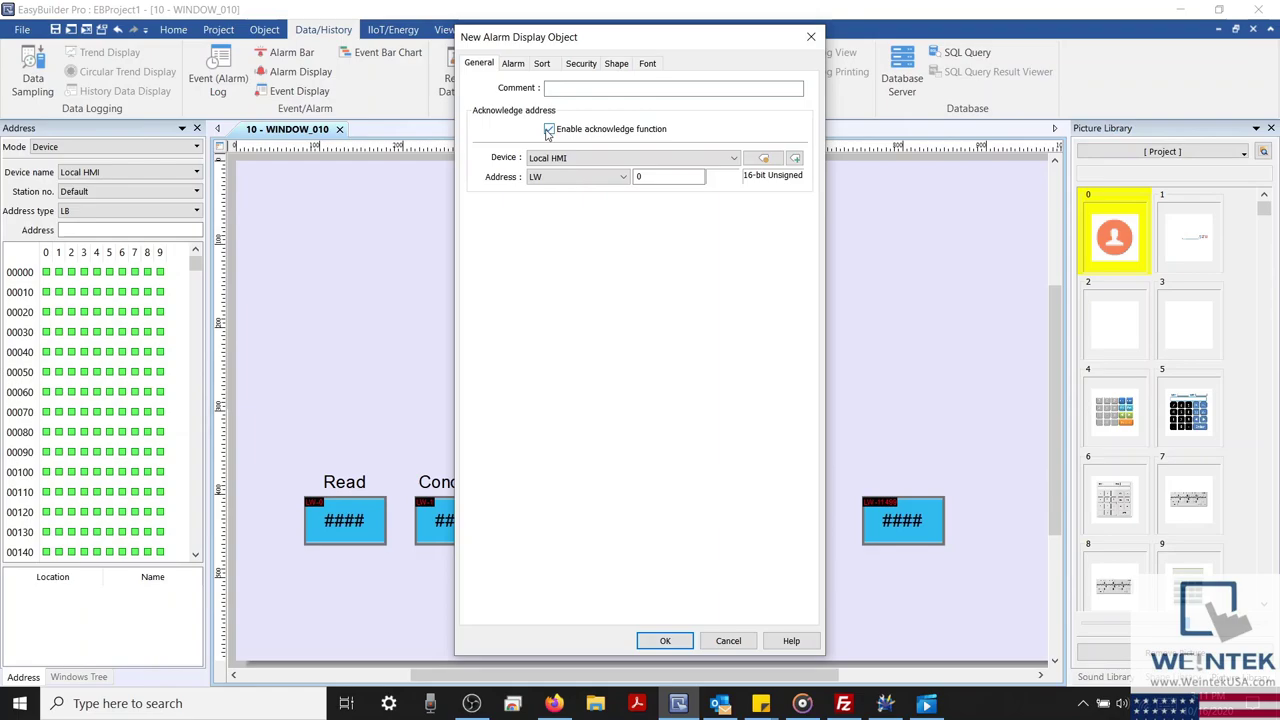
click(640, 177)
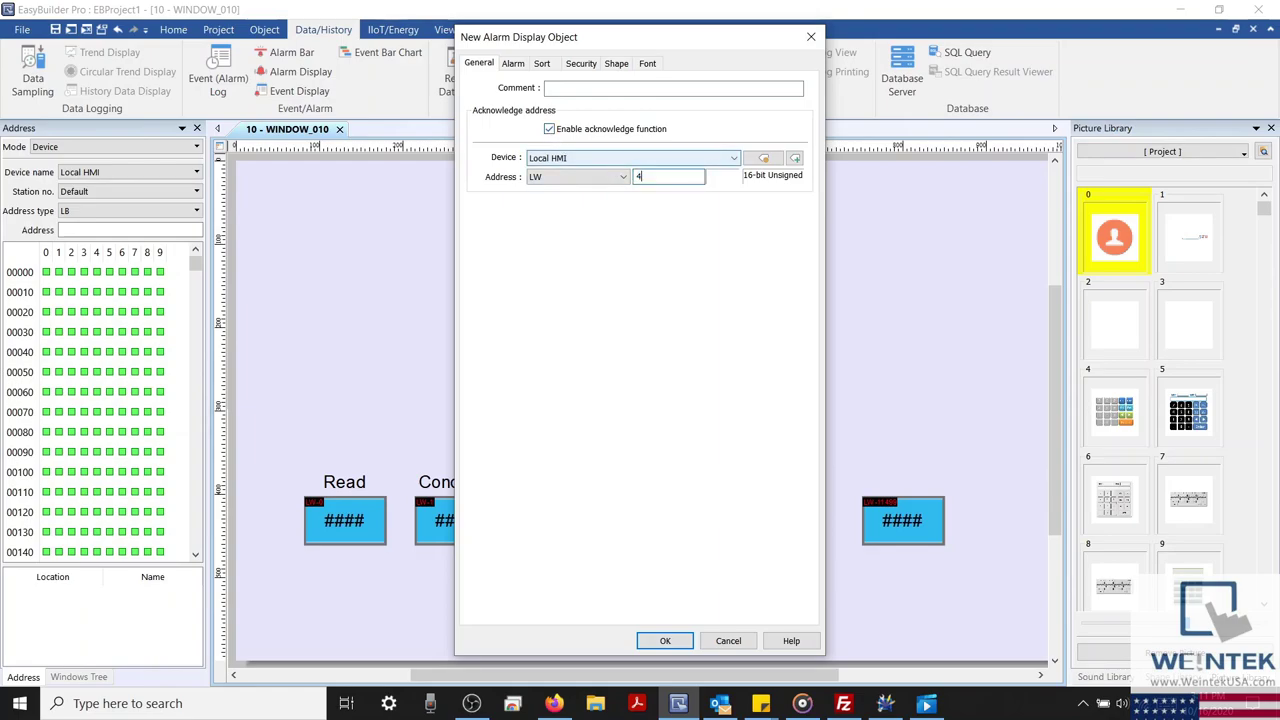
key(Return)
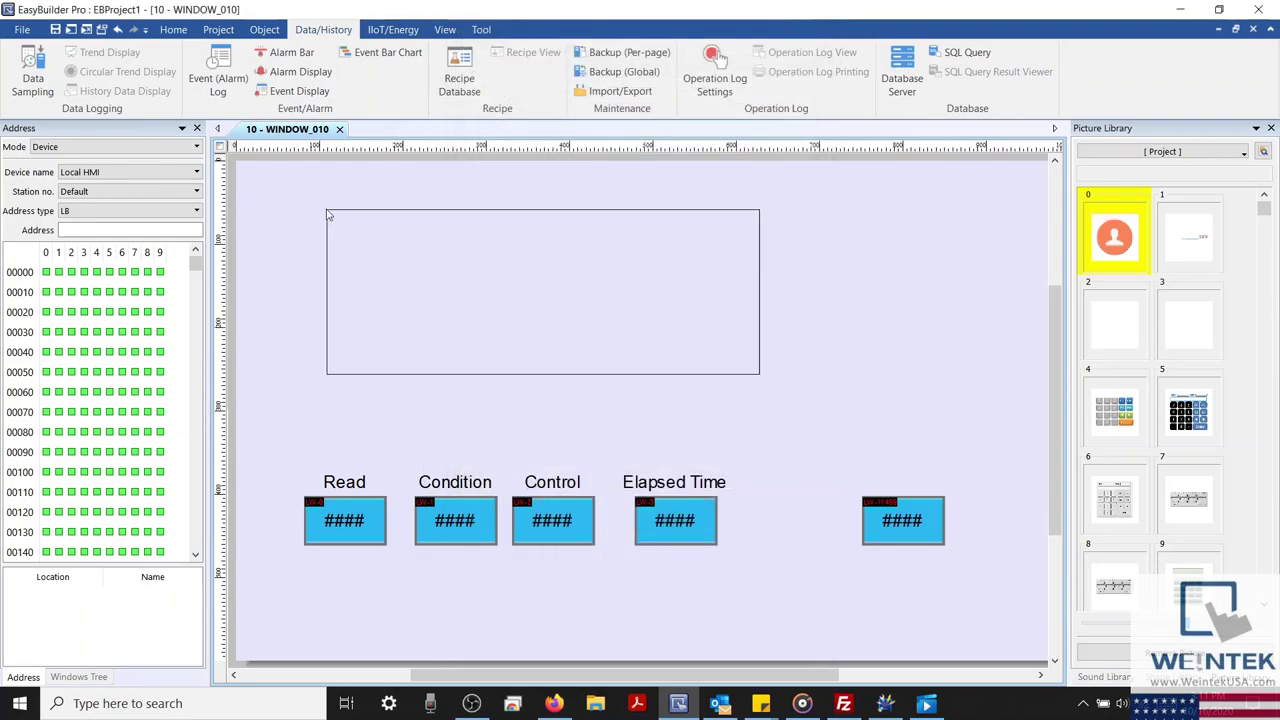
click(325, 206)
drag(762, 372, 951, 465)
click(965, 486)
Set the WINDOW_010 background colour to white in its window attributes
right_click(963, 481)
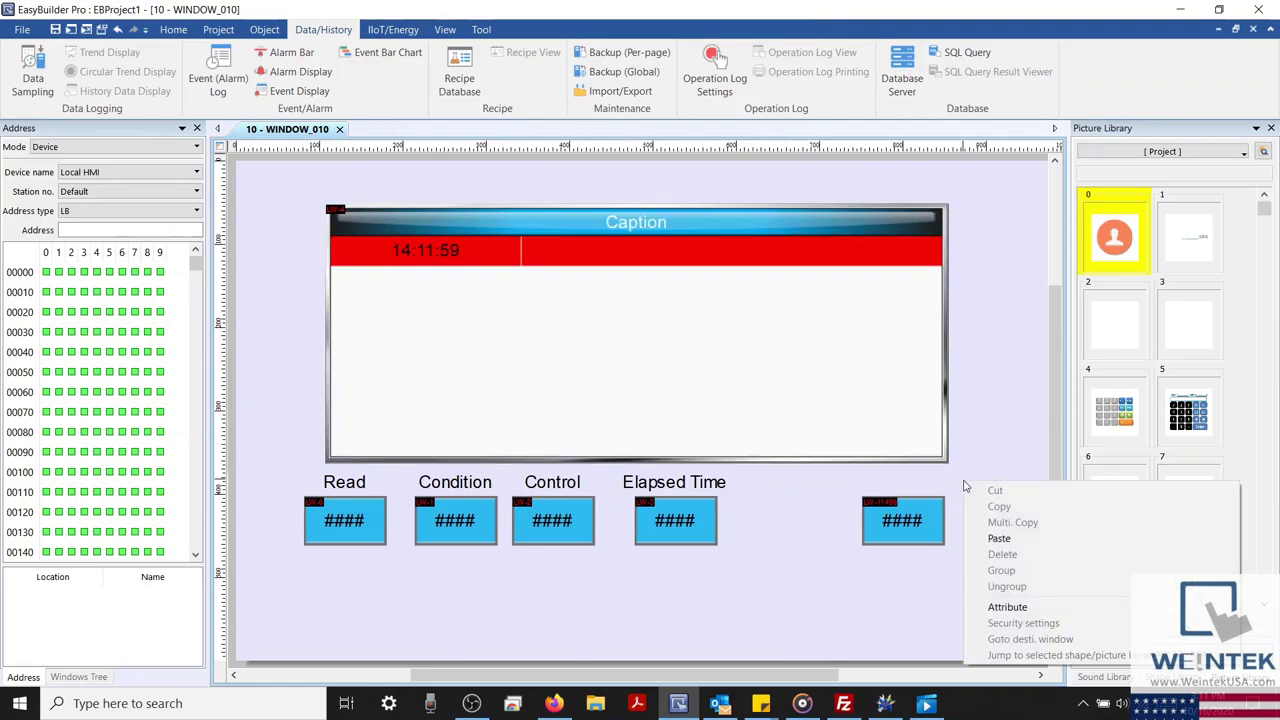
click(1015, 612)
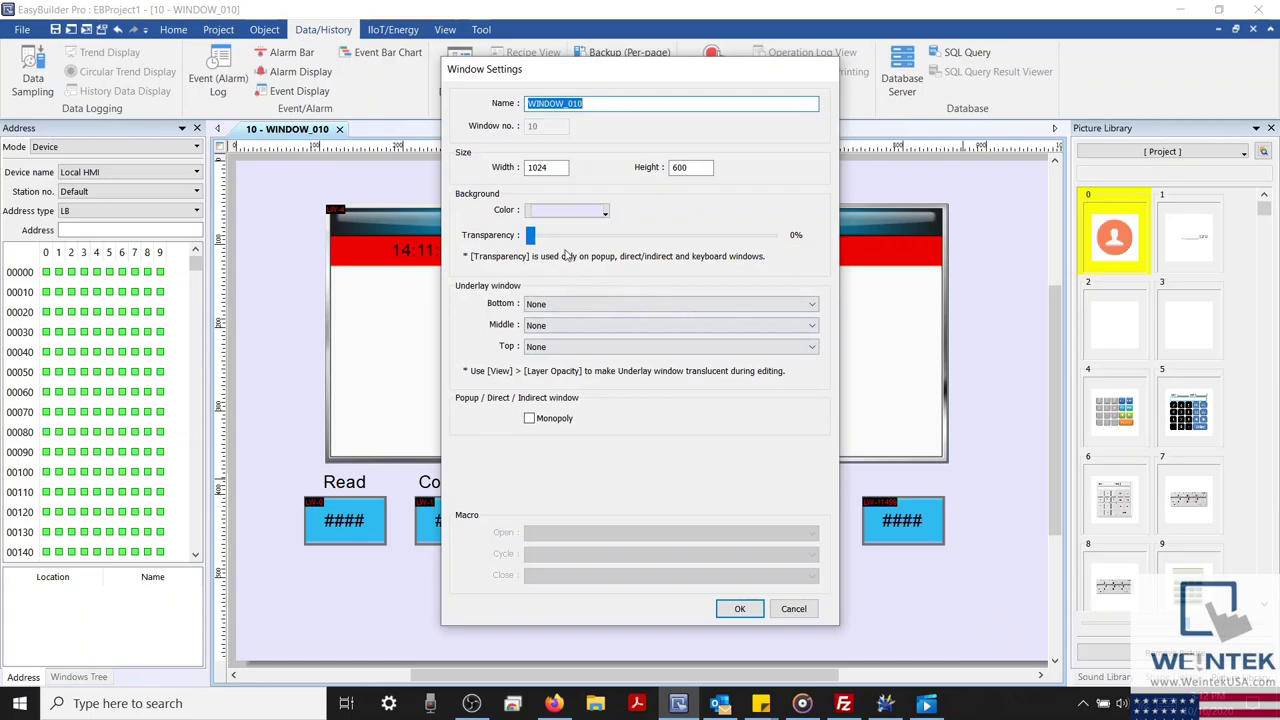
click(604, 211)
click(657, 277)
click(739, 608)
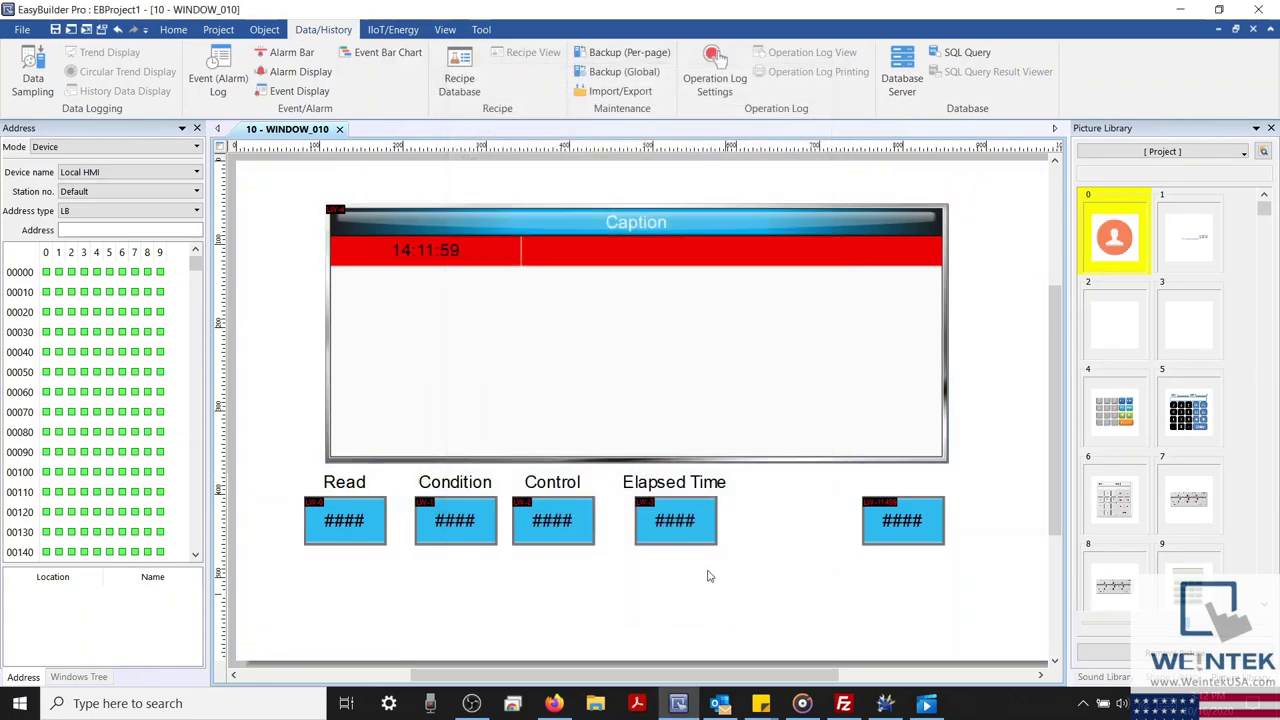
scroll(574, 429, down, 1)
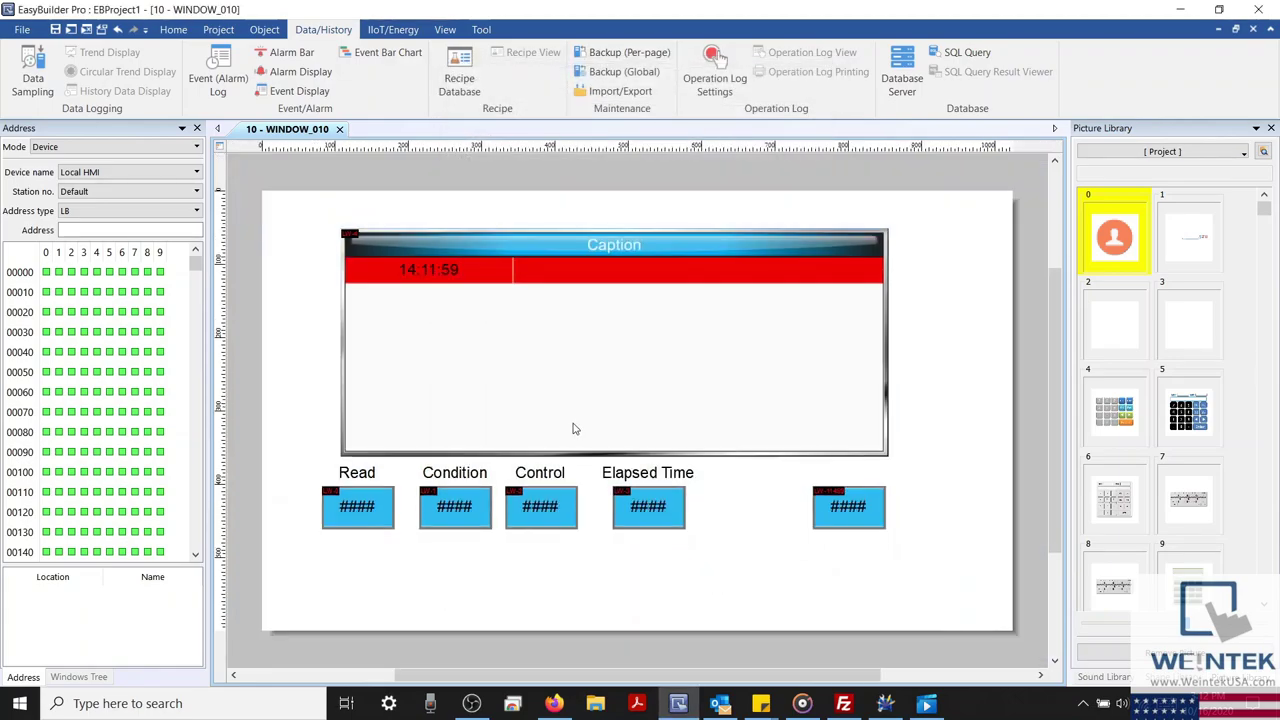
Set the alarm display's category range to 0–255 and caption to 'Active Alarms'
click(455, 258)
double_click(455, 258)
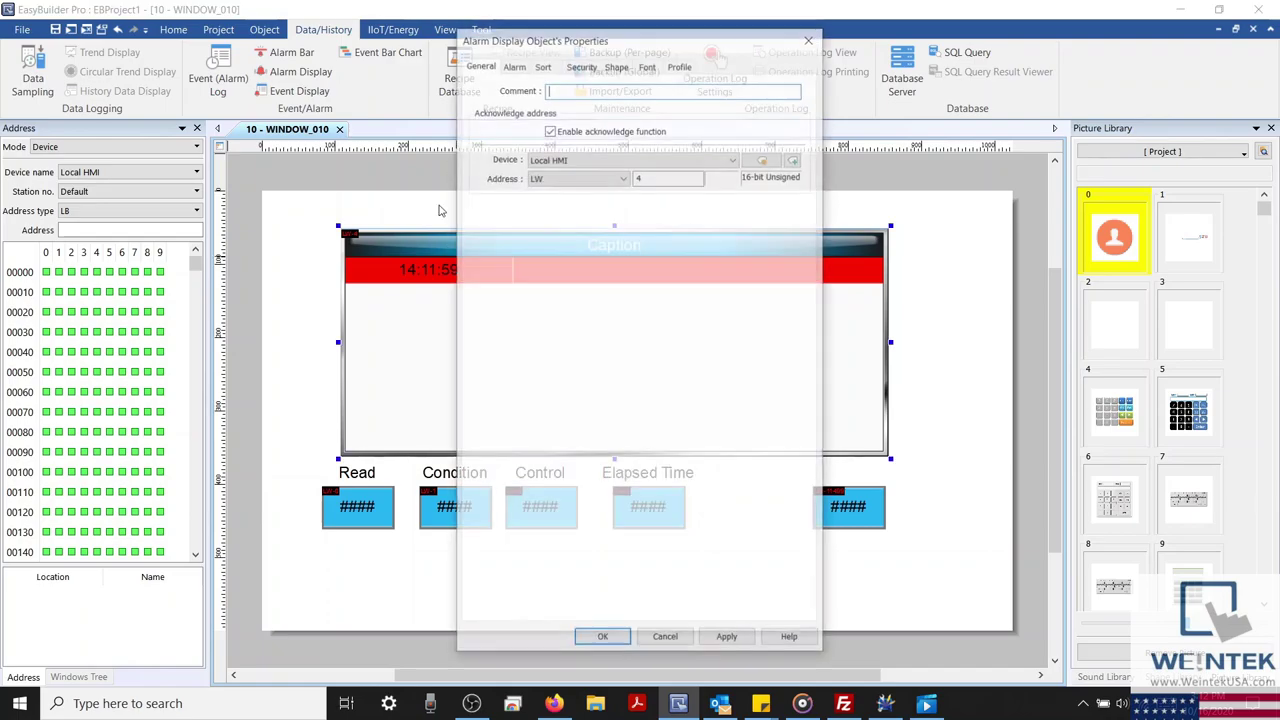
click(512, 63)
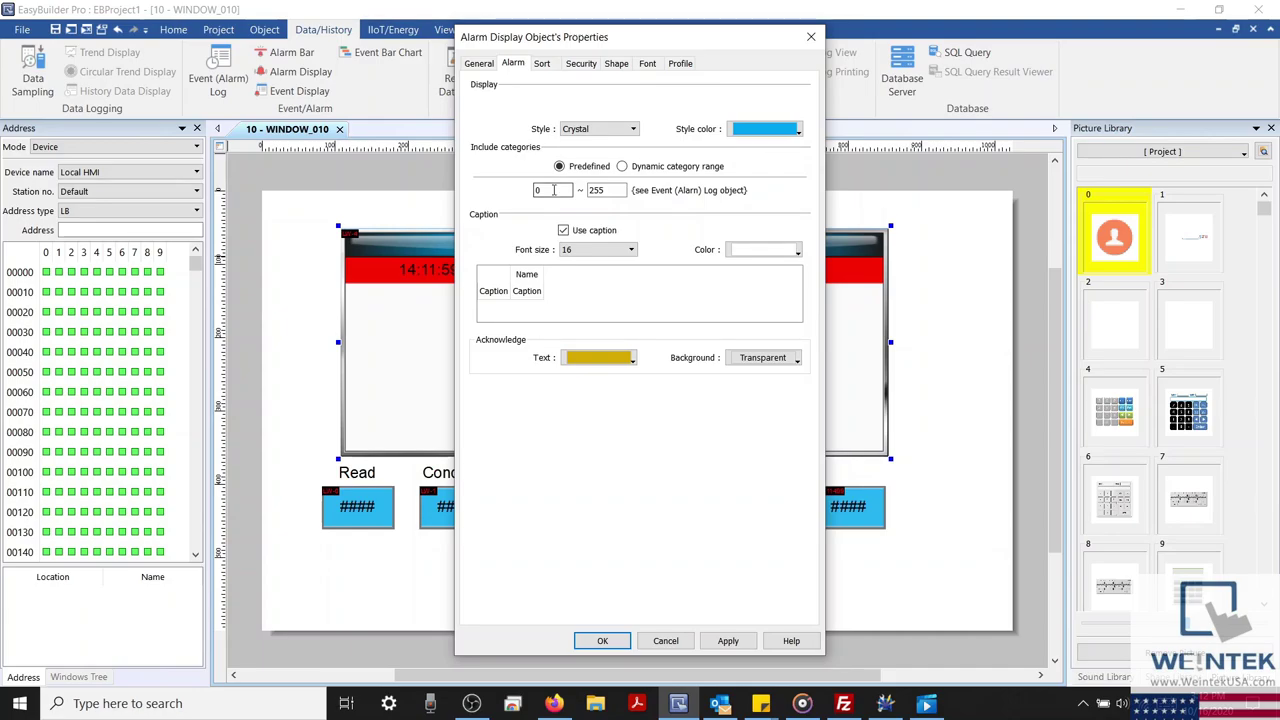
drag(554, 190, 532, 191)
double_click(597, 190)
text(255)
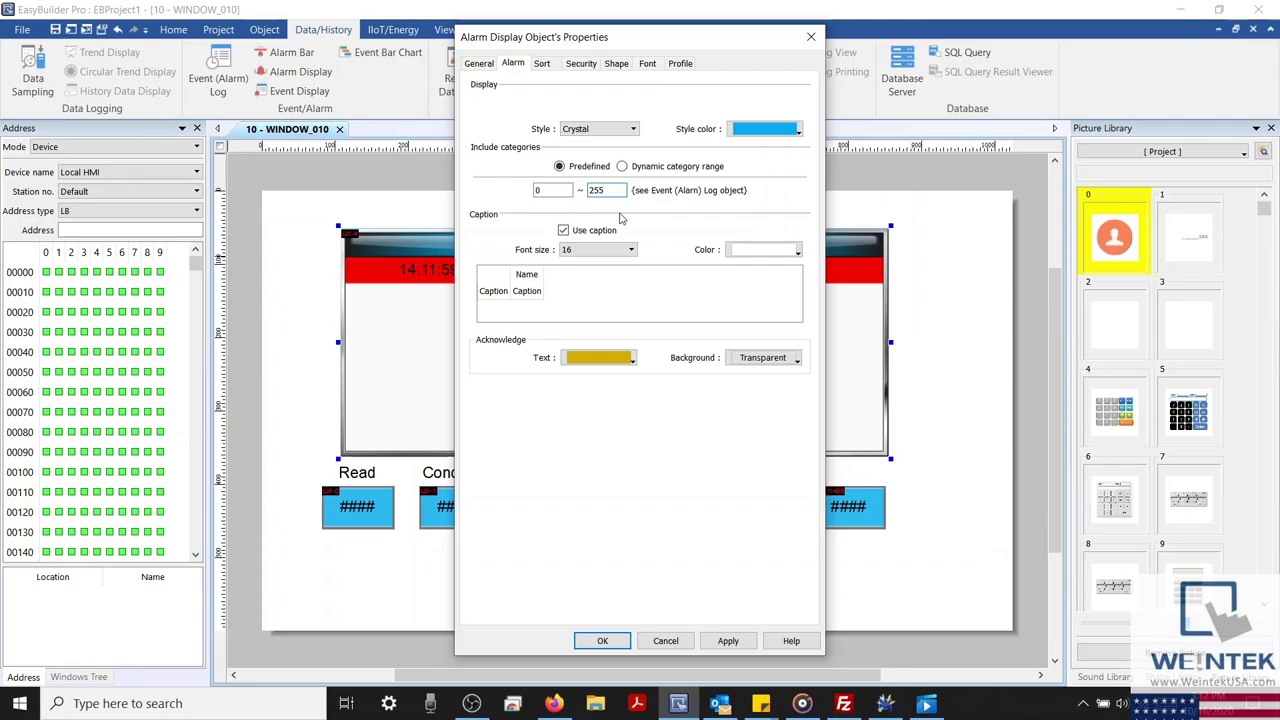
double_click(543, 296)
click(549, 291)
drag(549, 291, 519, 289)
text(cctive Alarms)
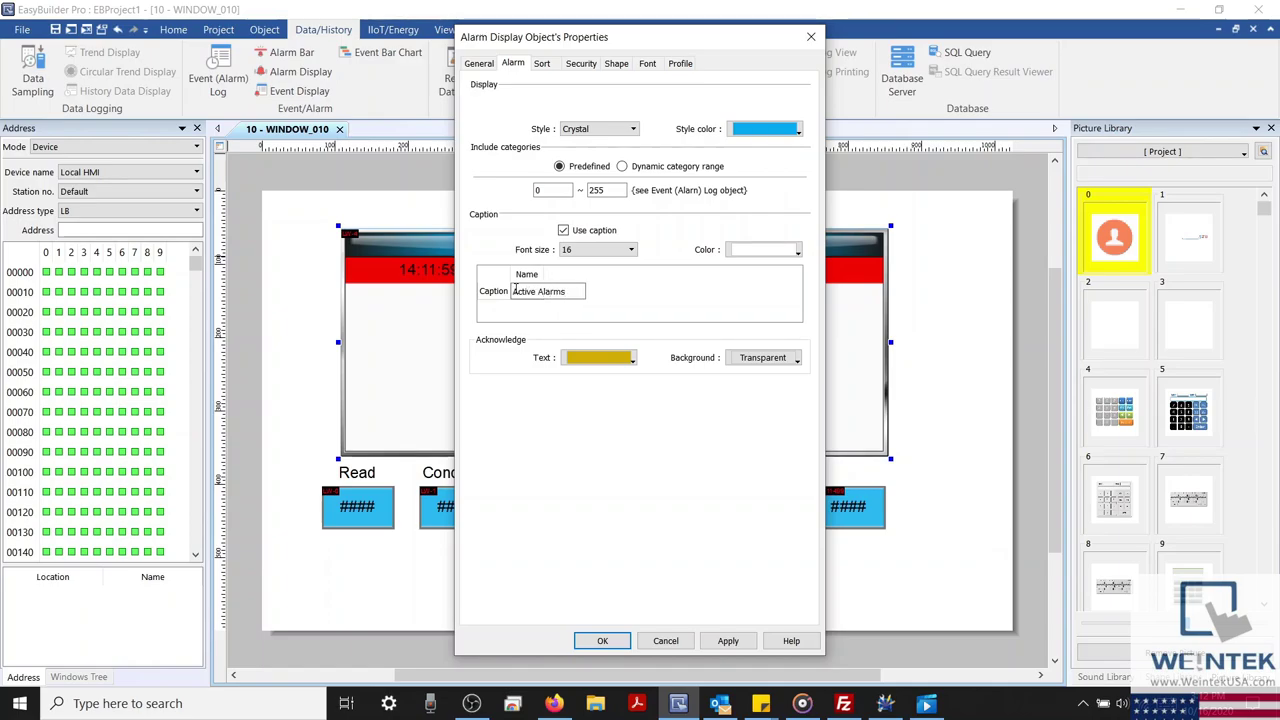
click(621, 295)
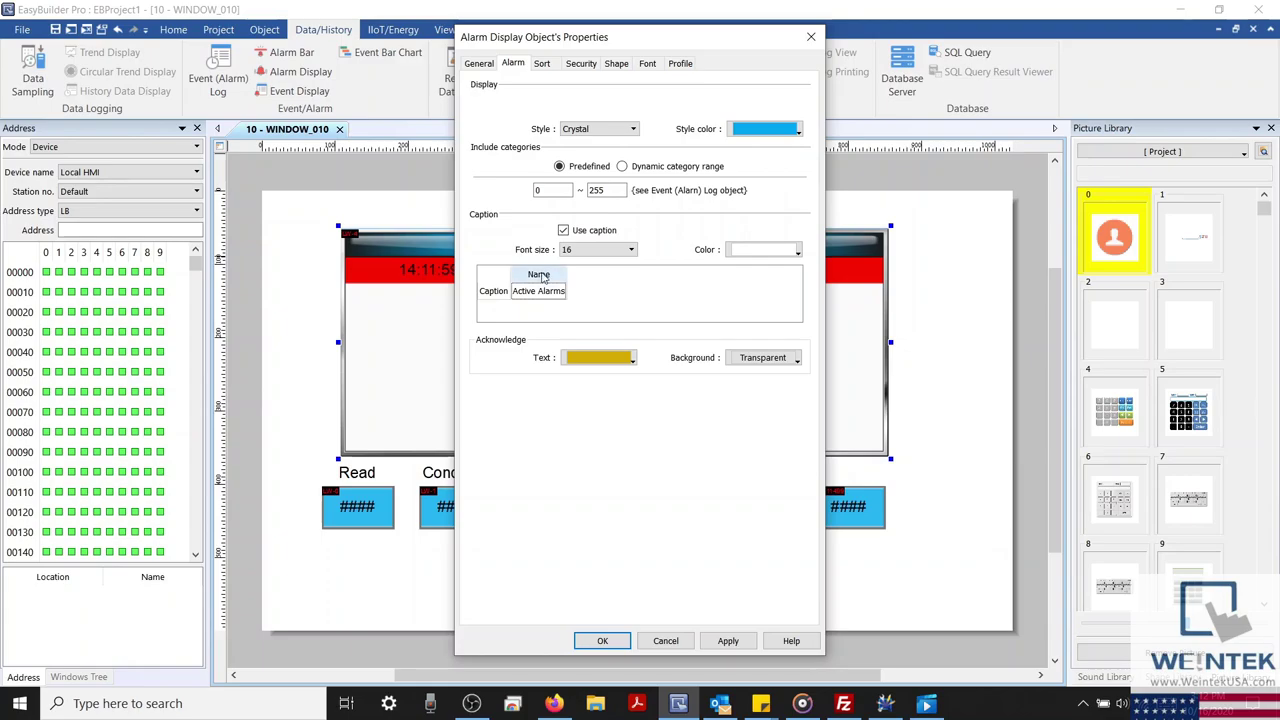
Show only event trigger time and event message columns, then apply the changes
click(549, 64)
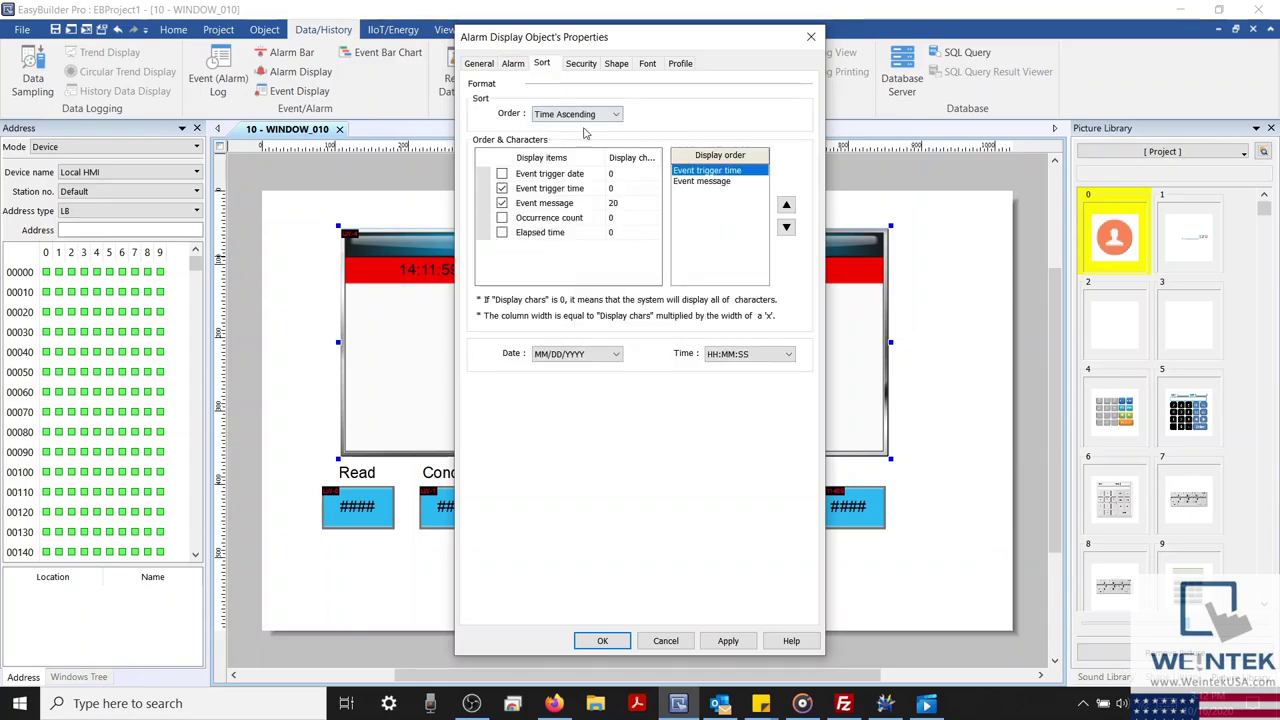
click(501, 174)
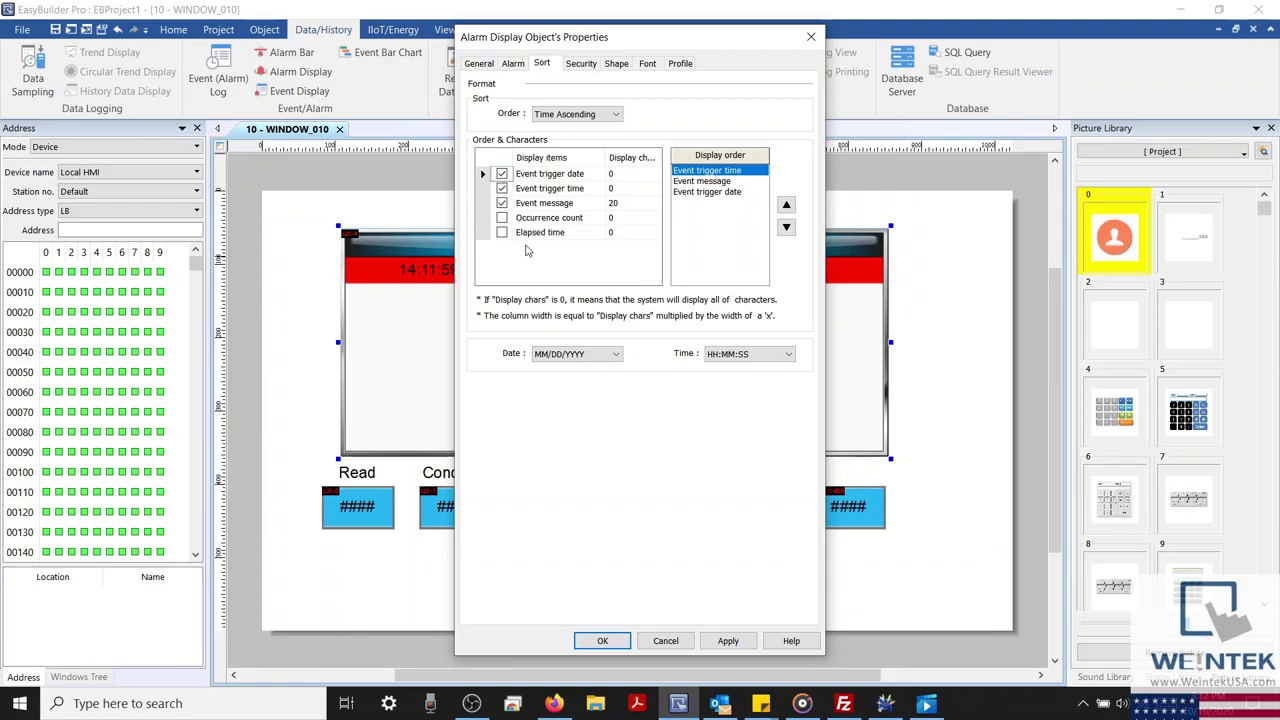
click(501, 174)
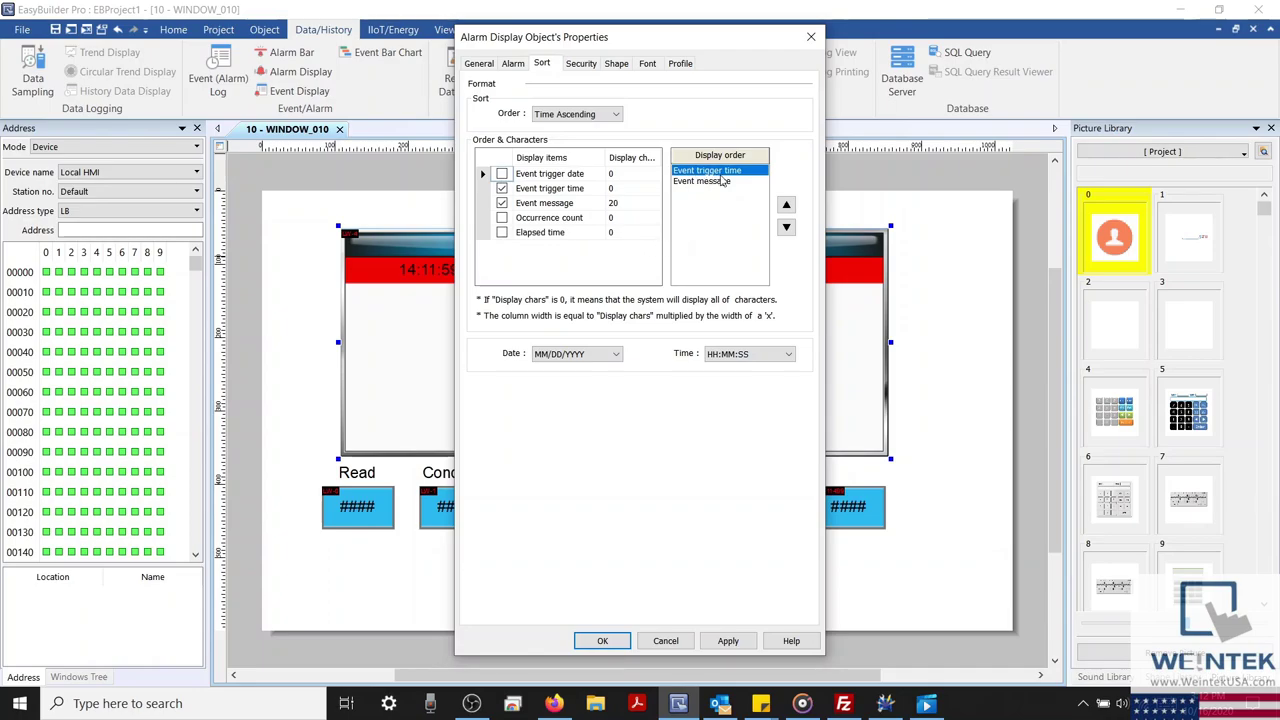
click(686, 185)
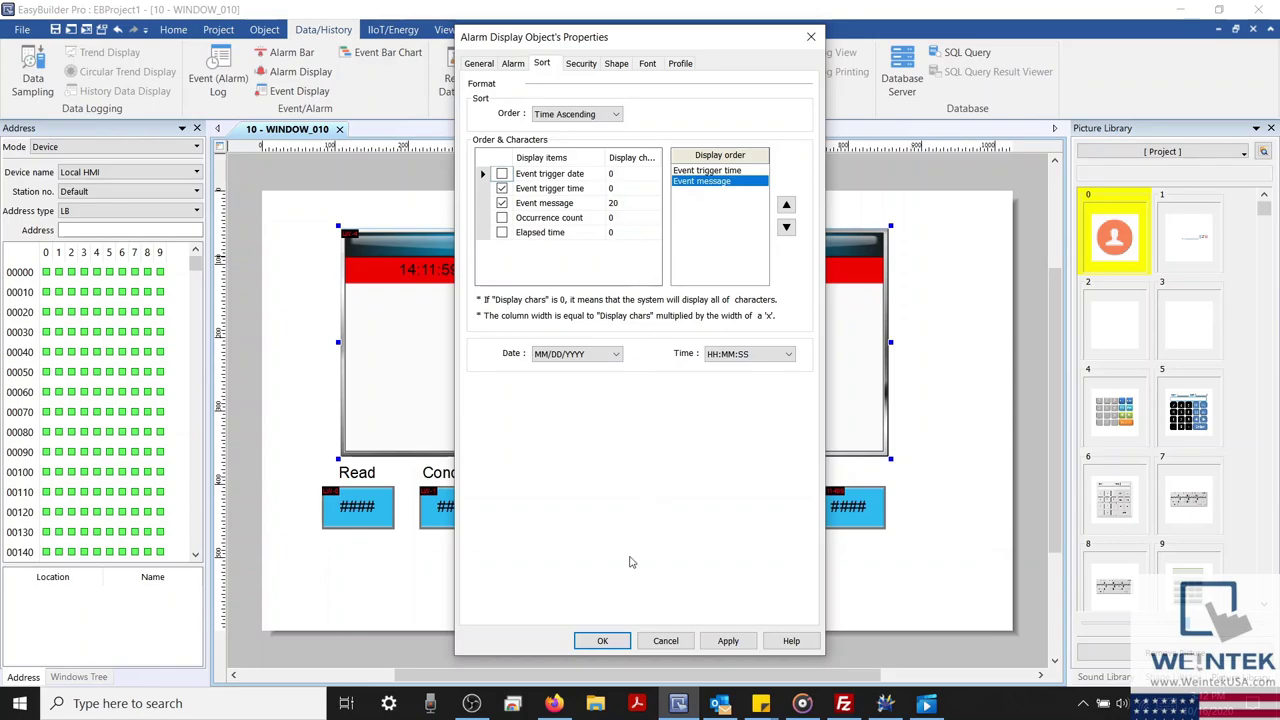
click(605, 640)
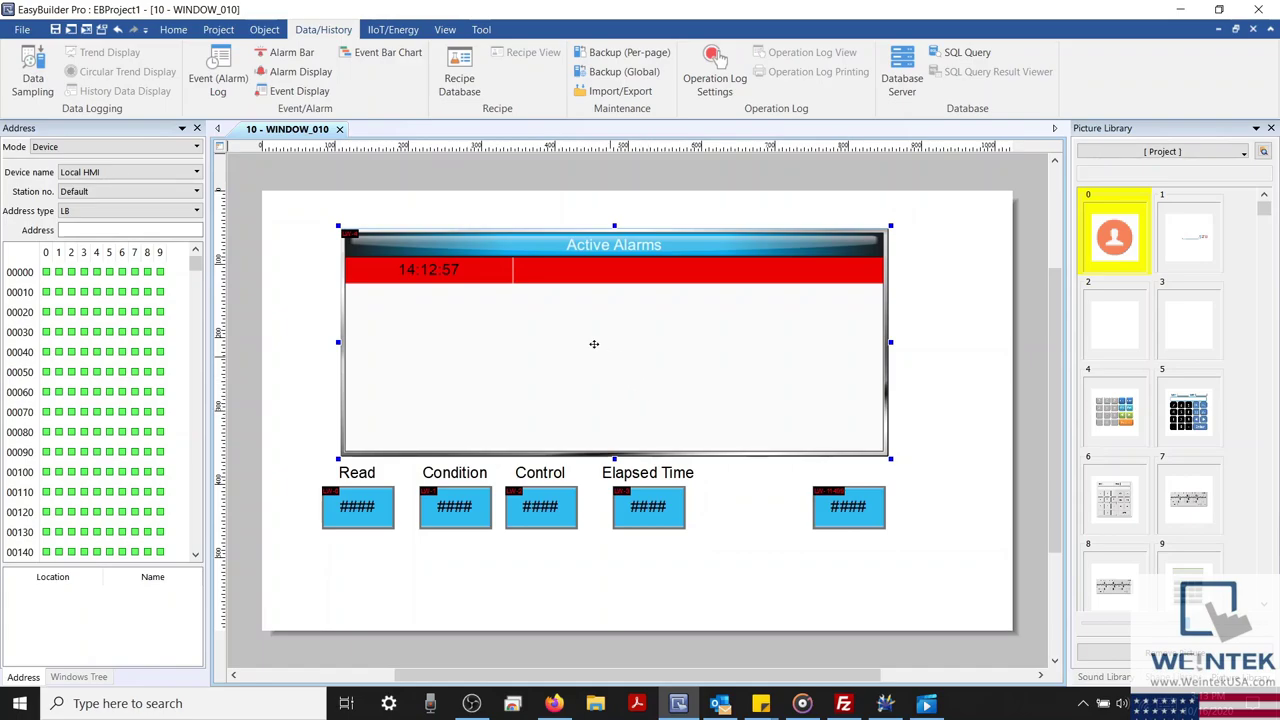
Add an auto-sizing indirect window reading LW 4, placed and enlarged over Active Alarms
click(268, 29)
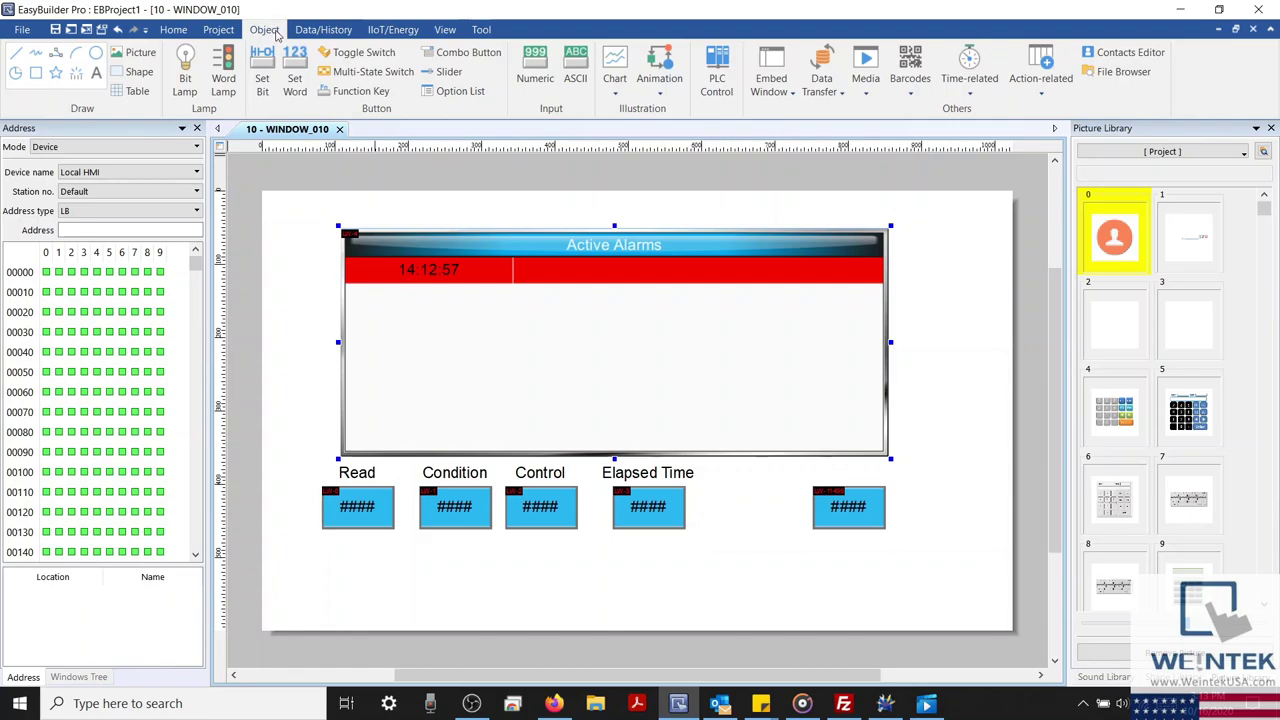
click(768, 92)
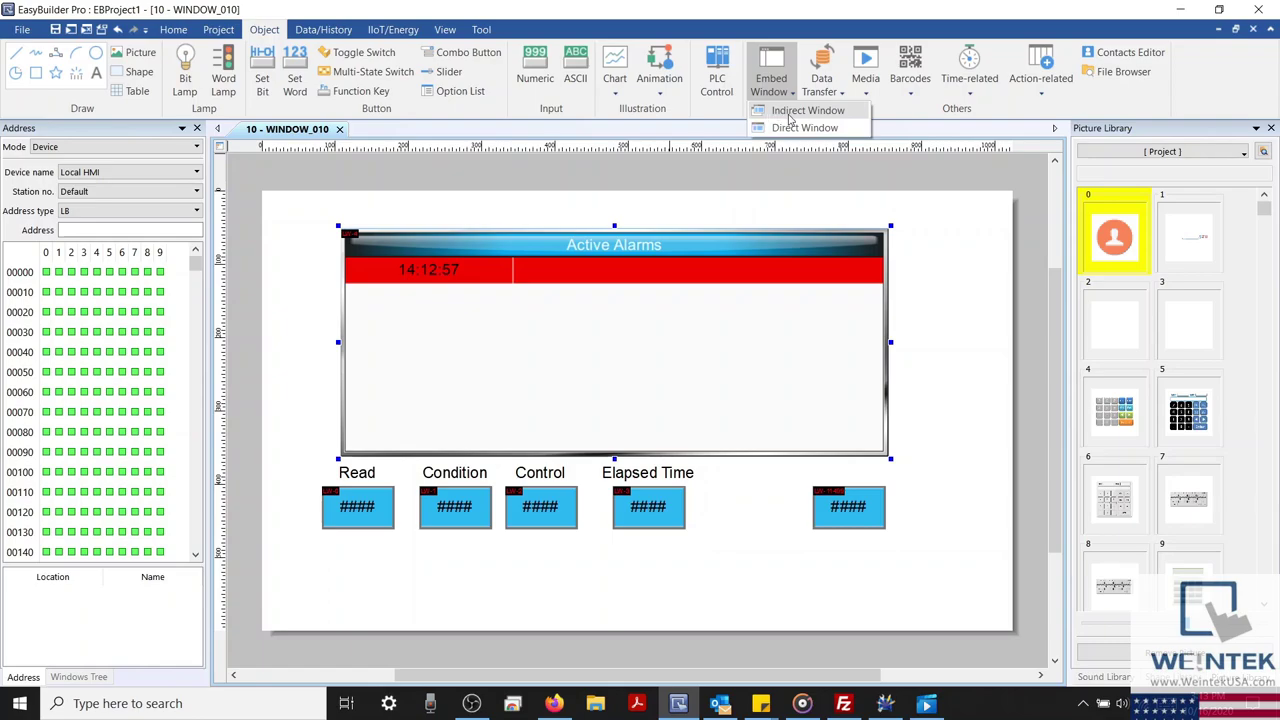
click(789, 117)
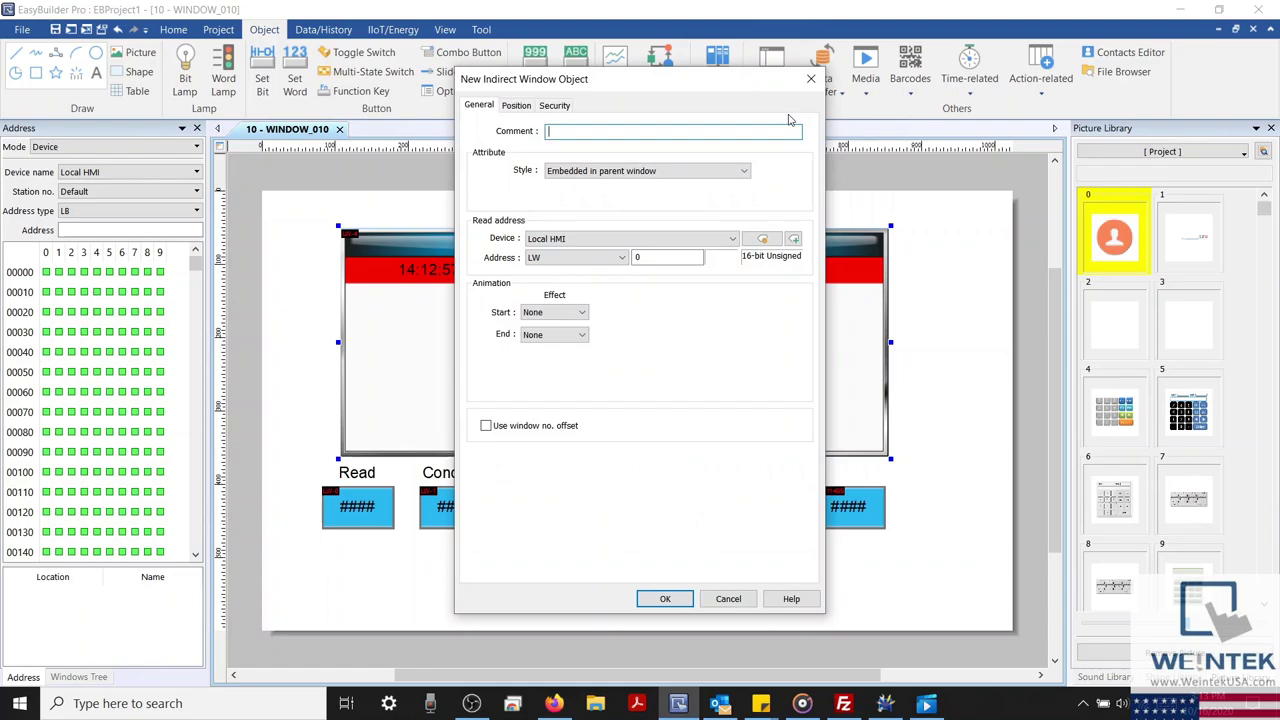
double_click(660, 257)
text(4)
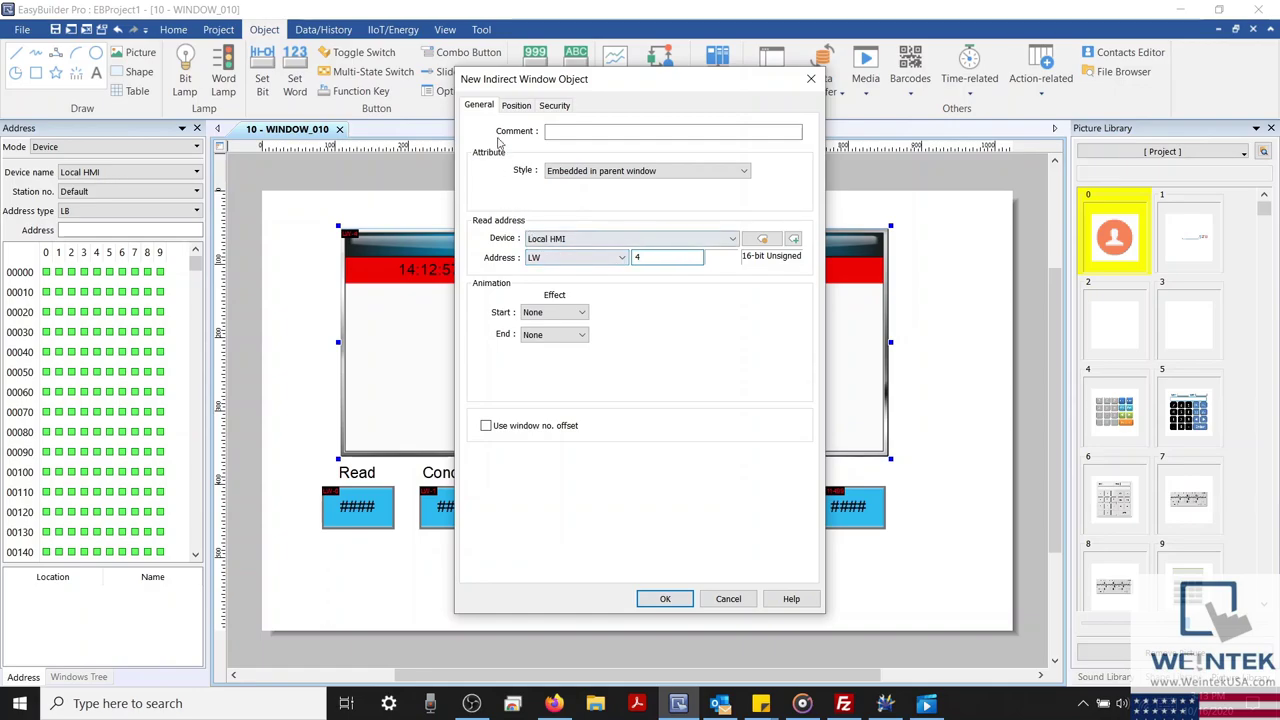
click(516, 106)
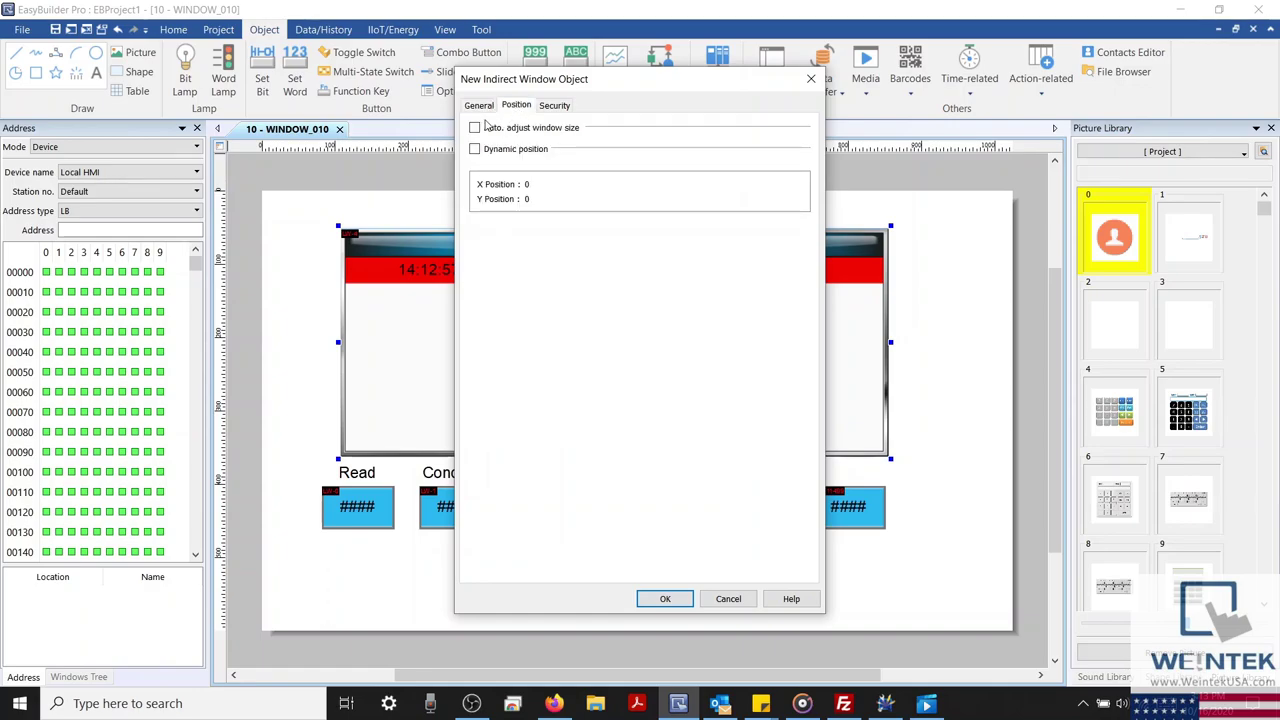
click(474, 128)
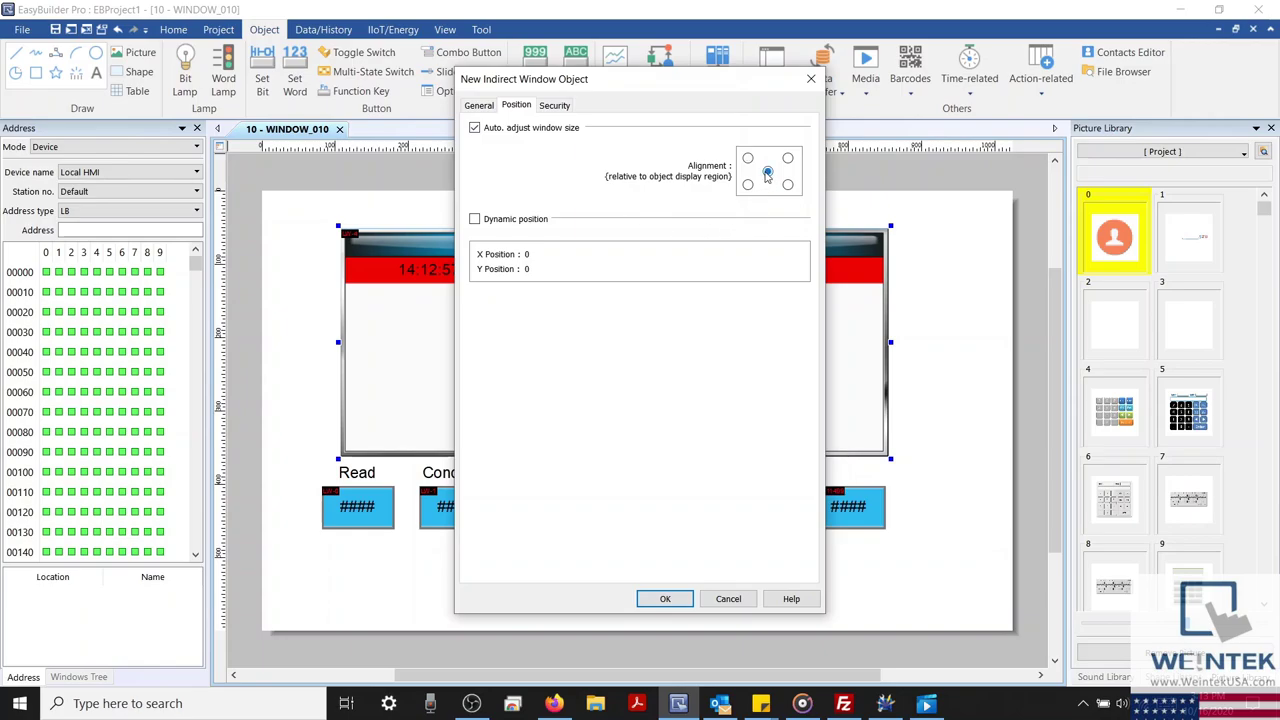
click(678, 597)
click(458, 318)
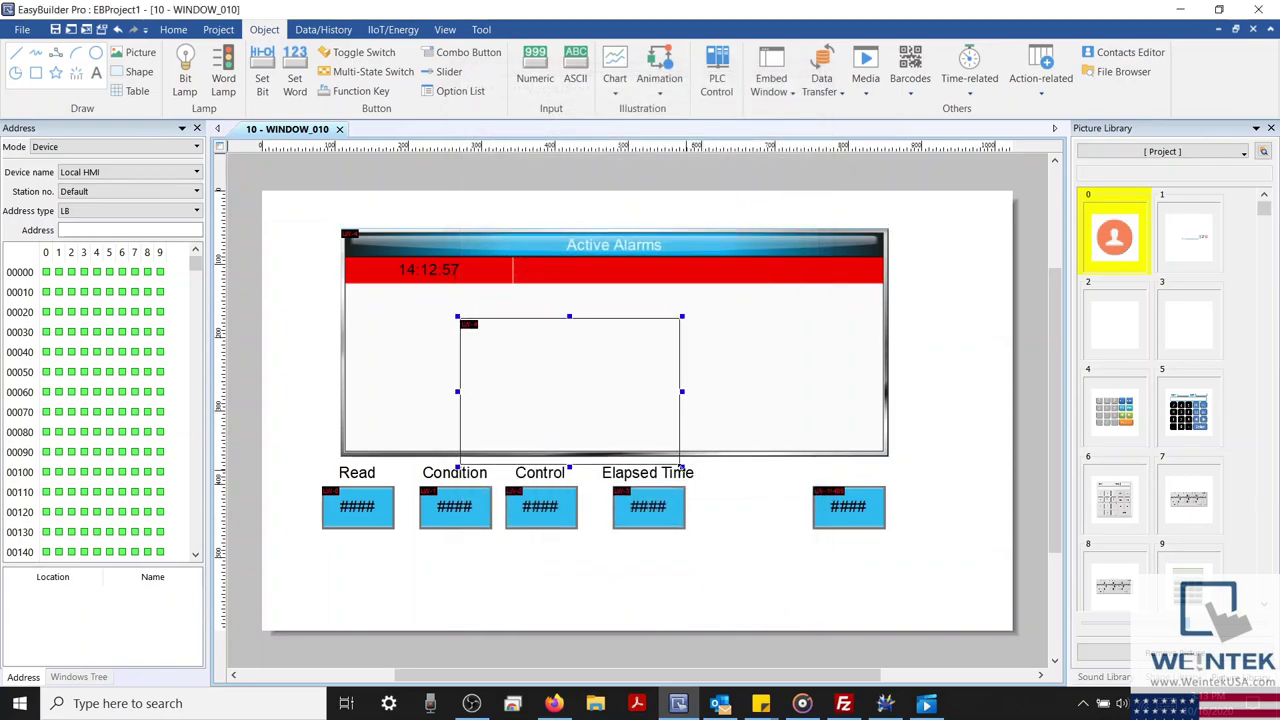
drag(681, 466, 788, 495)
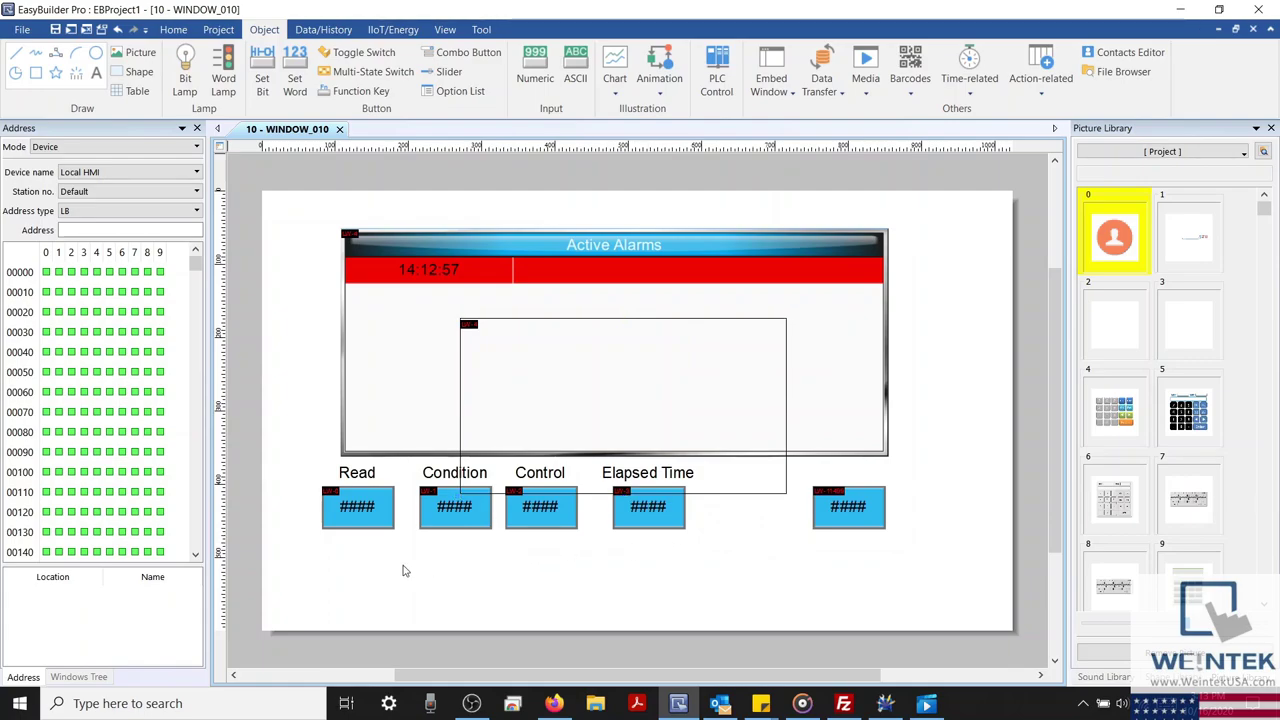
Create window 11 'Warning' at 600×300 with grey background and open it
click(78, 677)
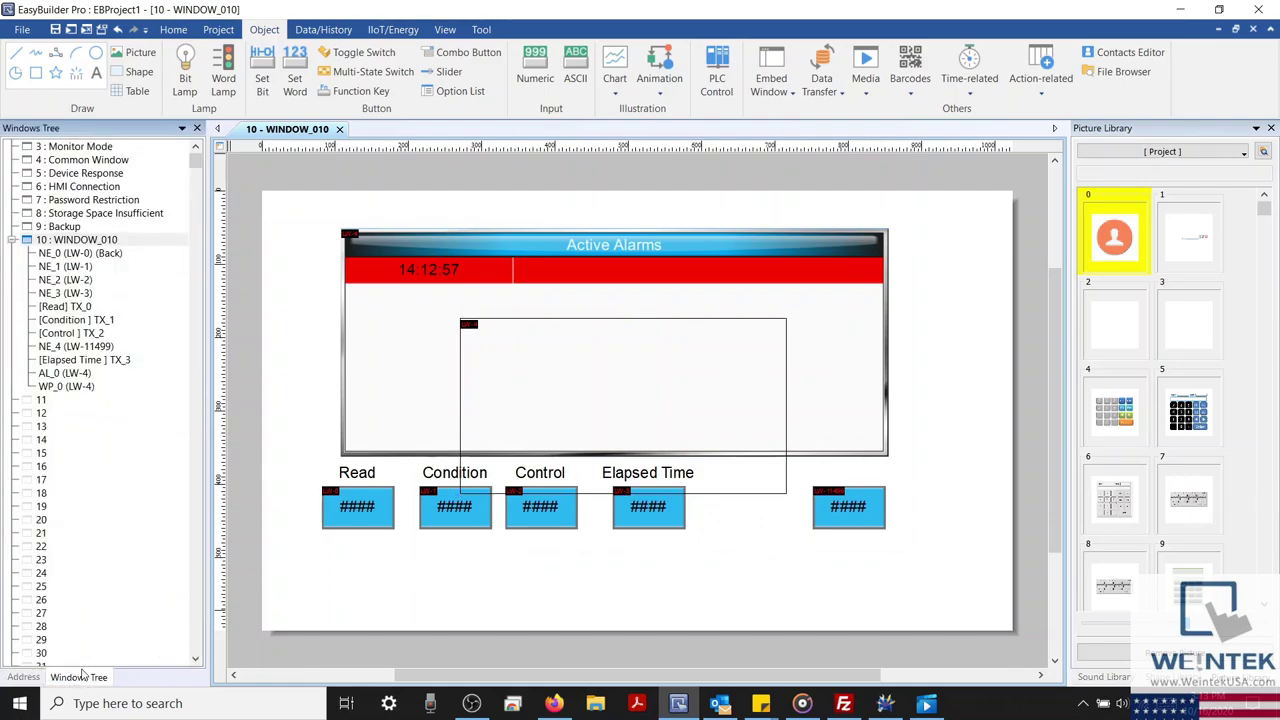
click(42, 400)
right_click(42, 400)
click(60, 410)
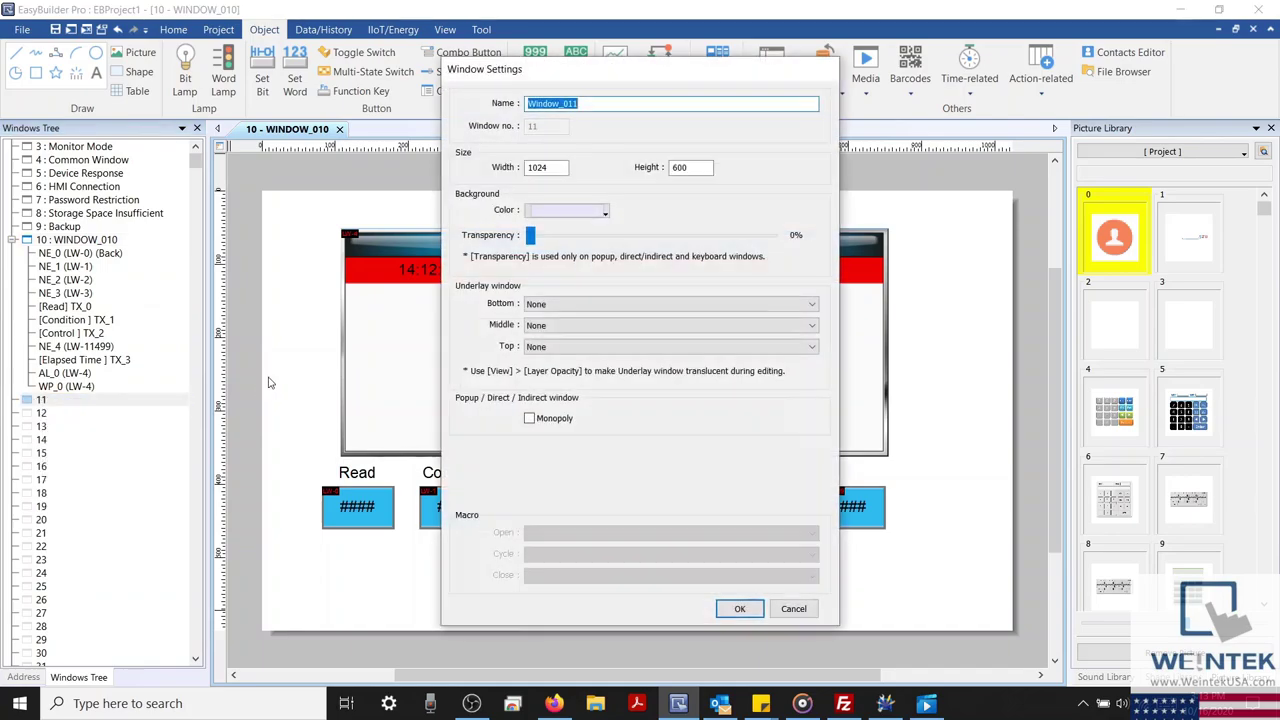
text(Warning)
key(Tab)
text(600)
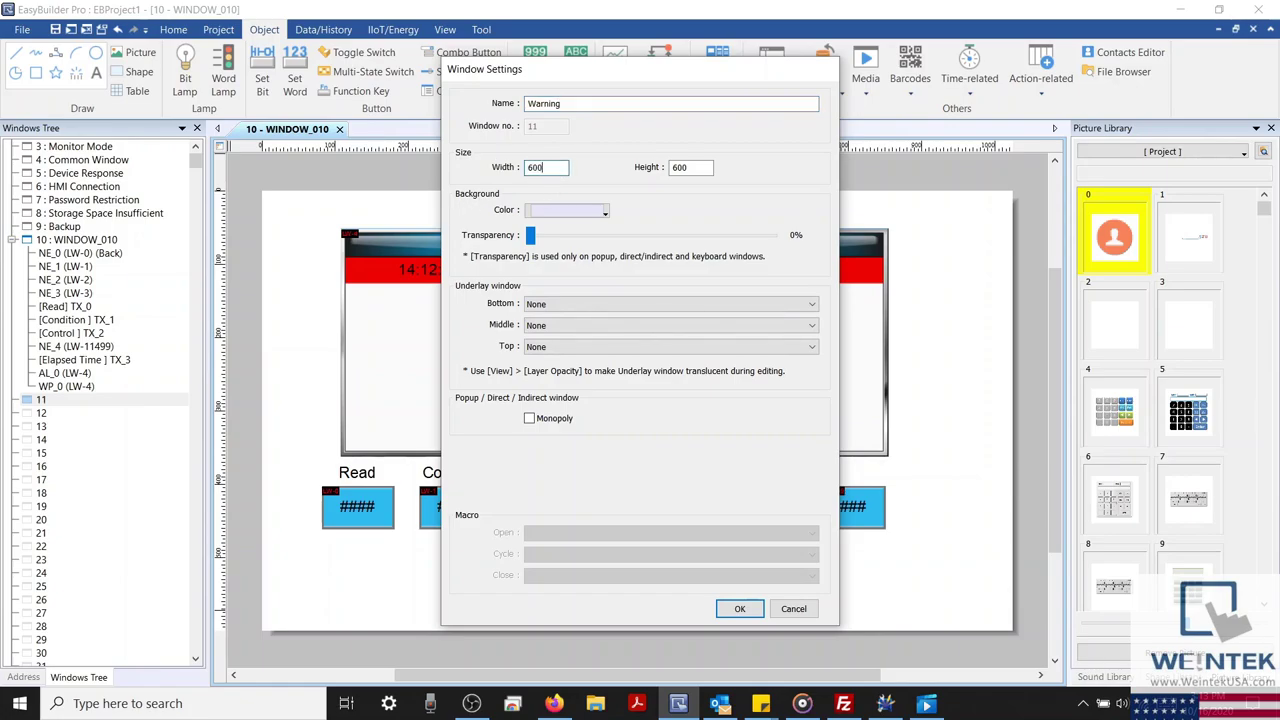
double_click(690, 169)
text(300)
click(606, 212)
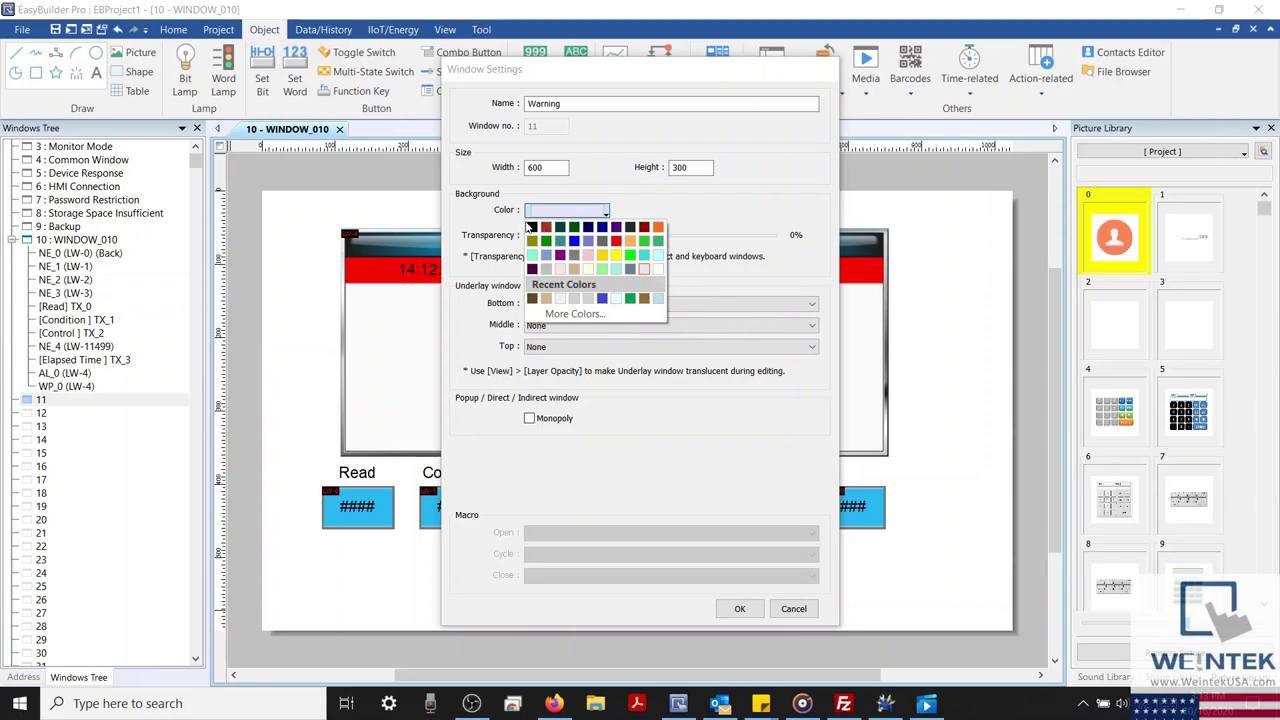
click(573, 258)
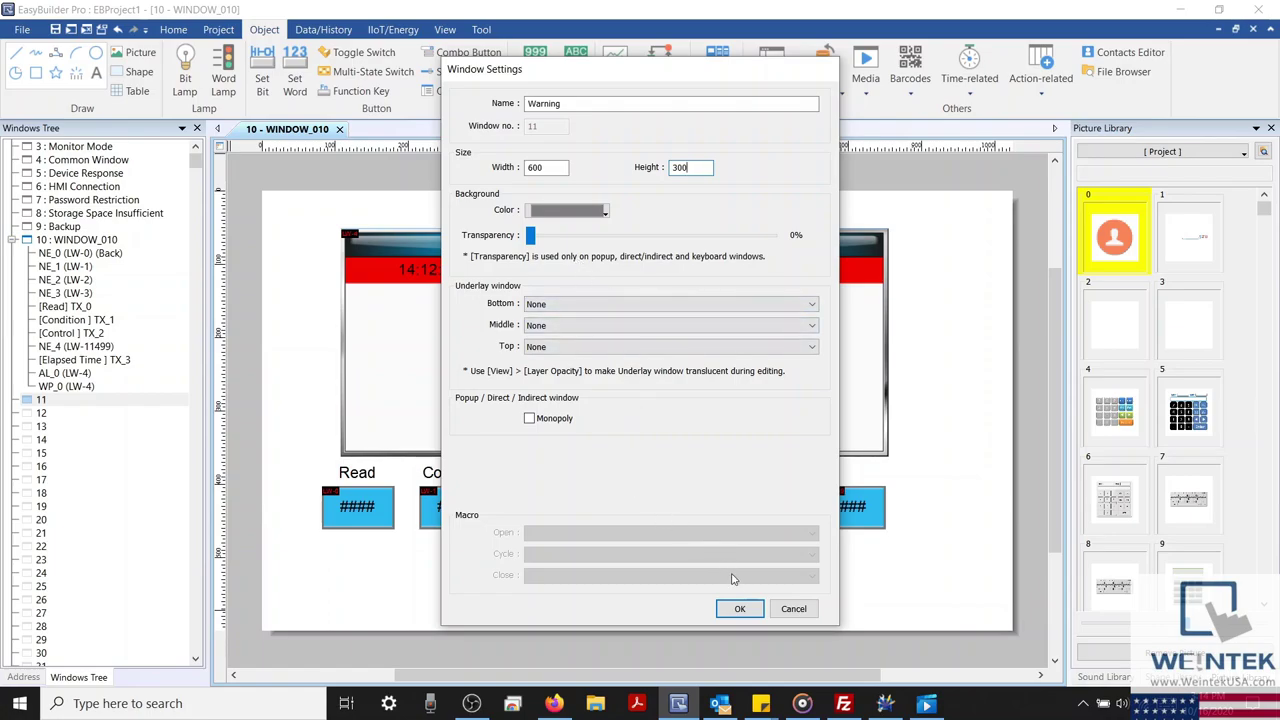
click(740, 609)
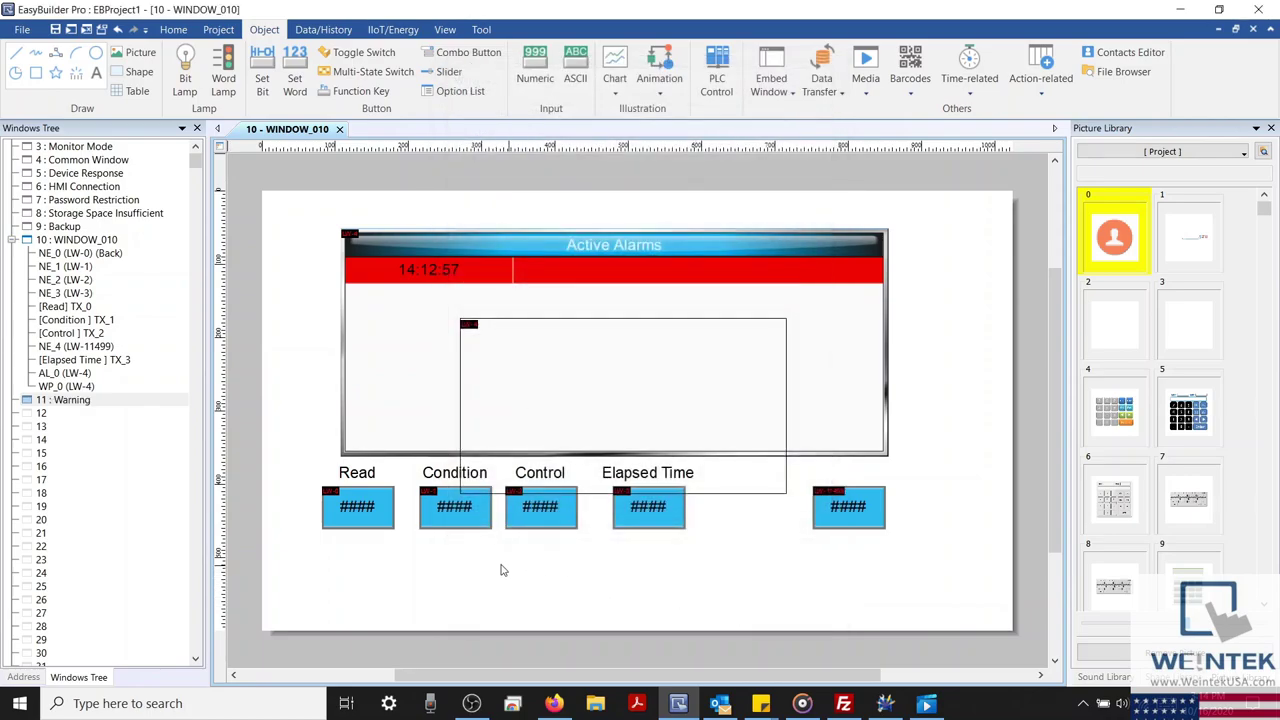
double_click(73, 401)
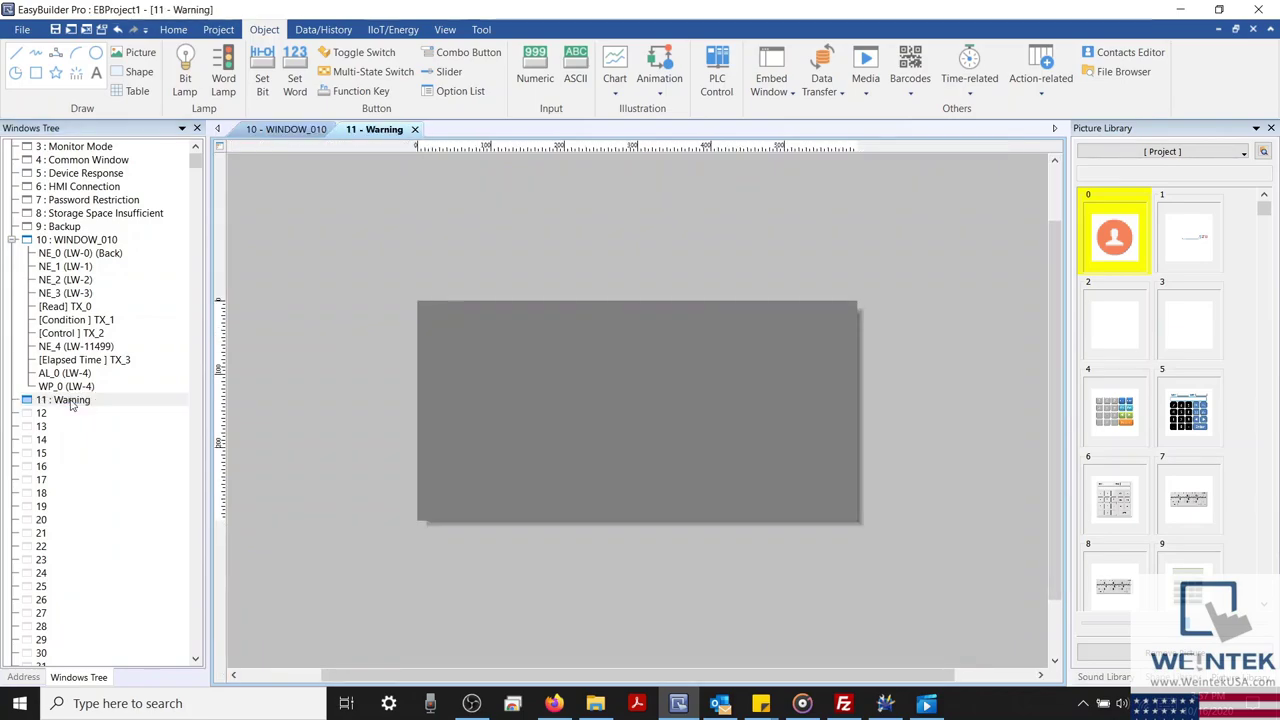
Add the text 'Please clear system fault.' at font size 20 near the window top
click(96, 73)
double_click(560, 571)
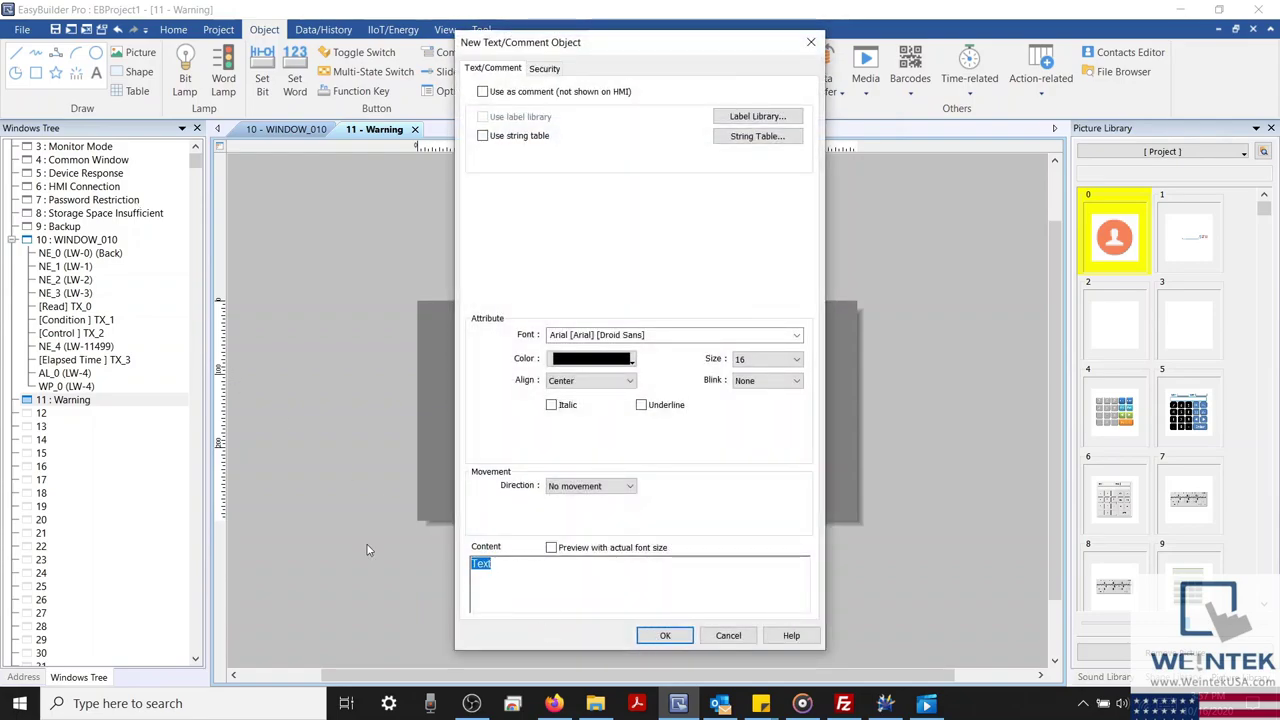
text(Please )
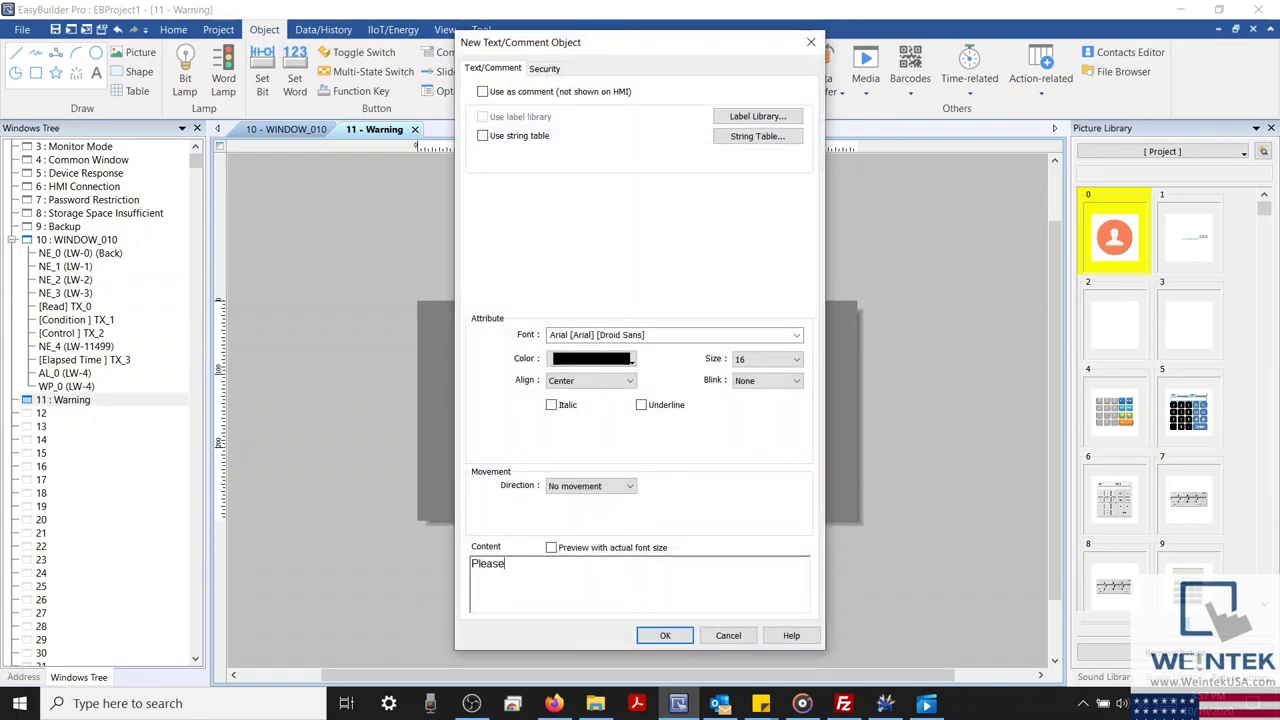
text(clear sys)
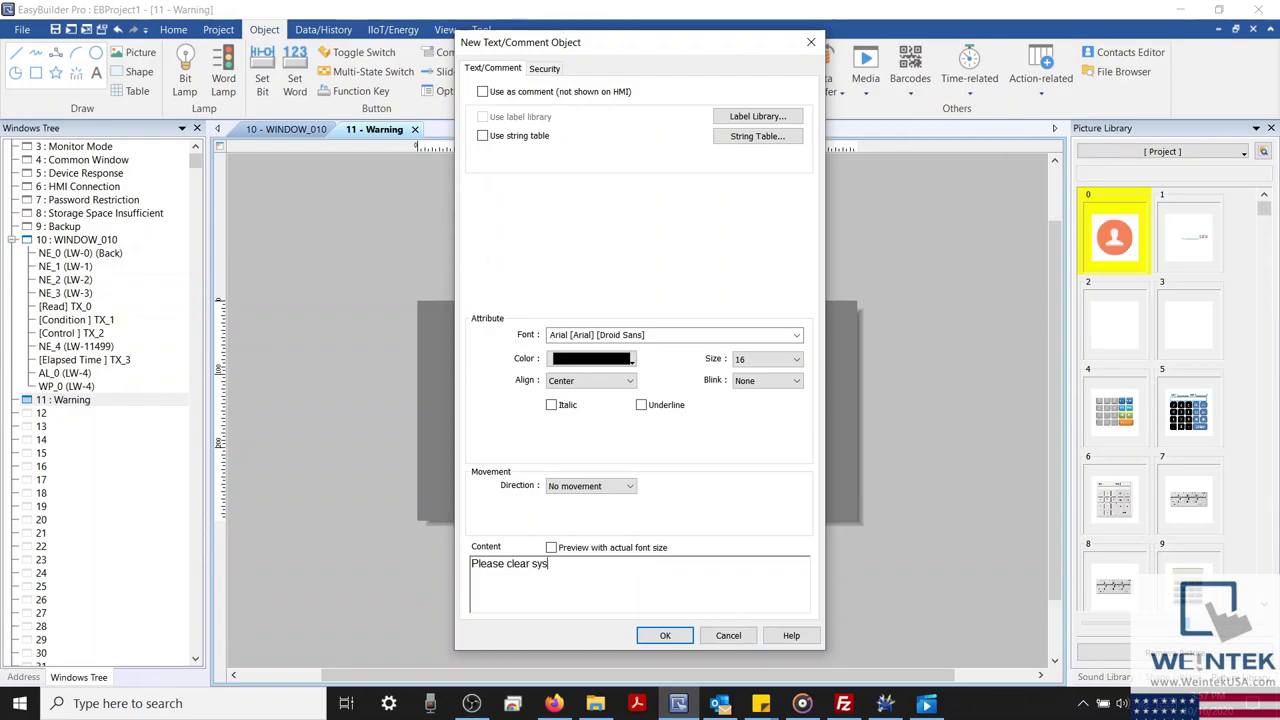
text(tem fault.)
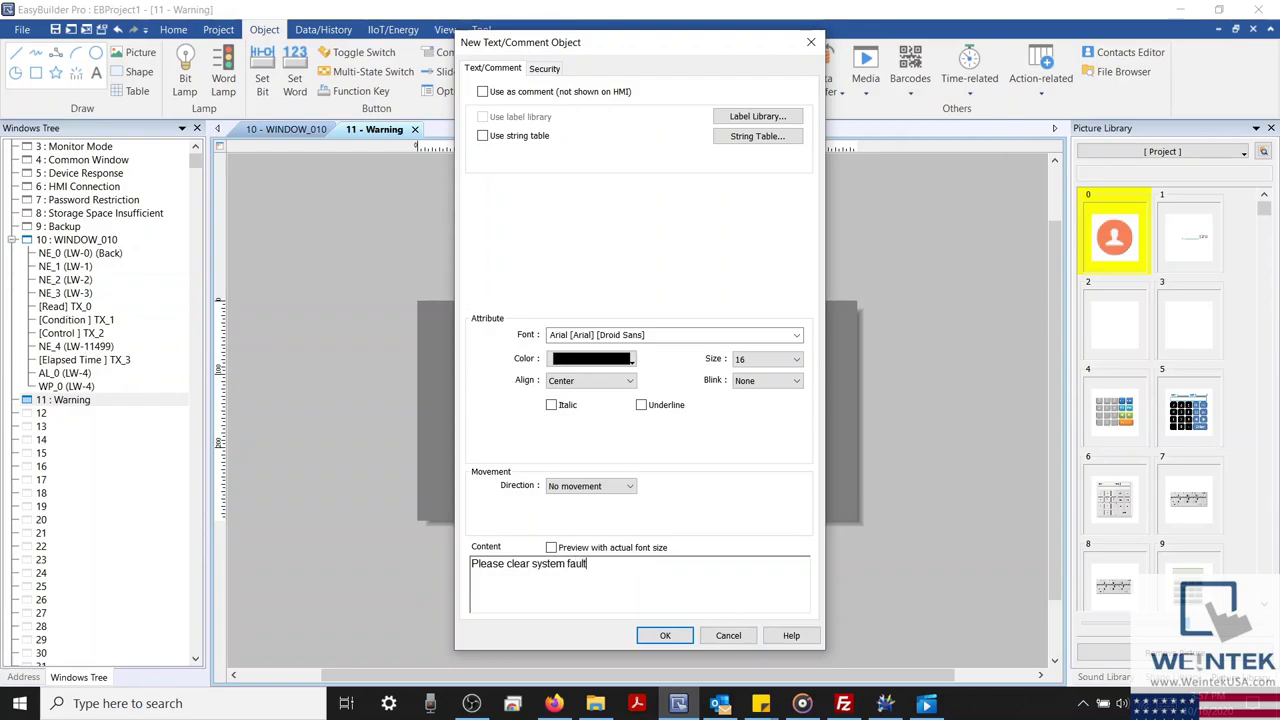
double_click(745, 359)
text(20)
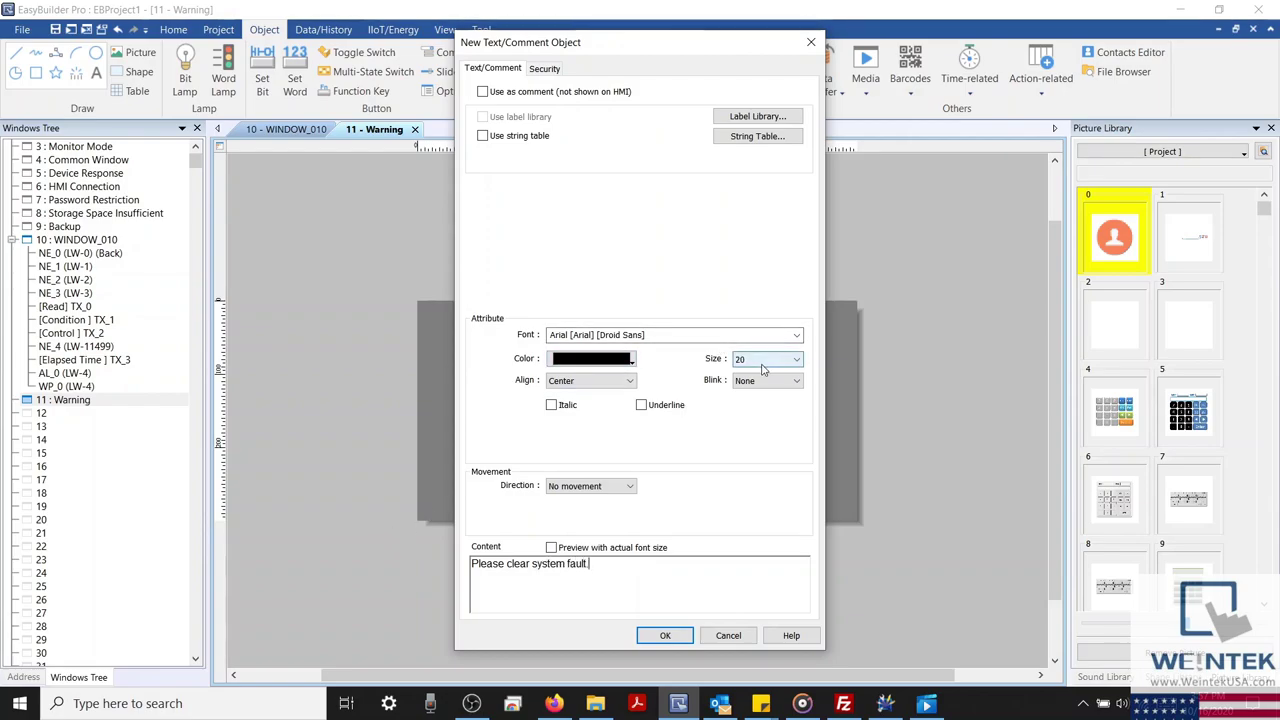
click(664, 634)
click(558, 350)
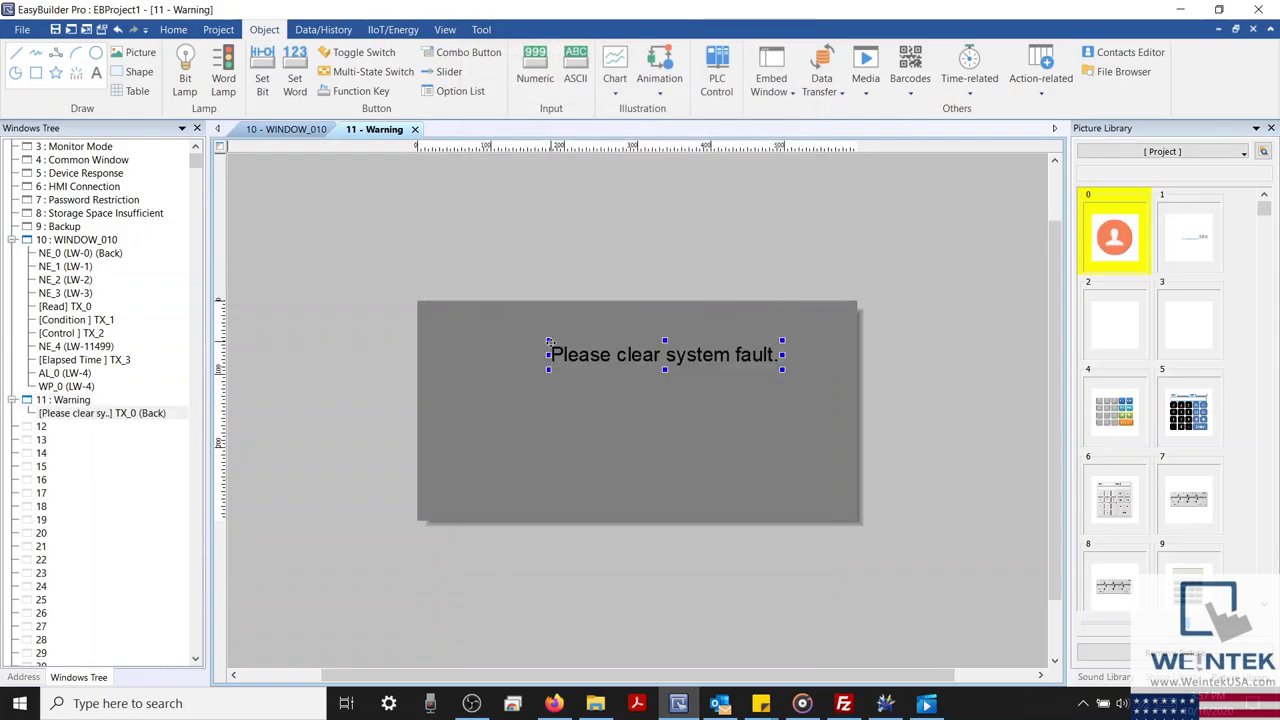
drag(558, 354, 533, 356)
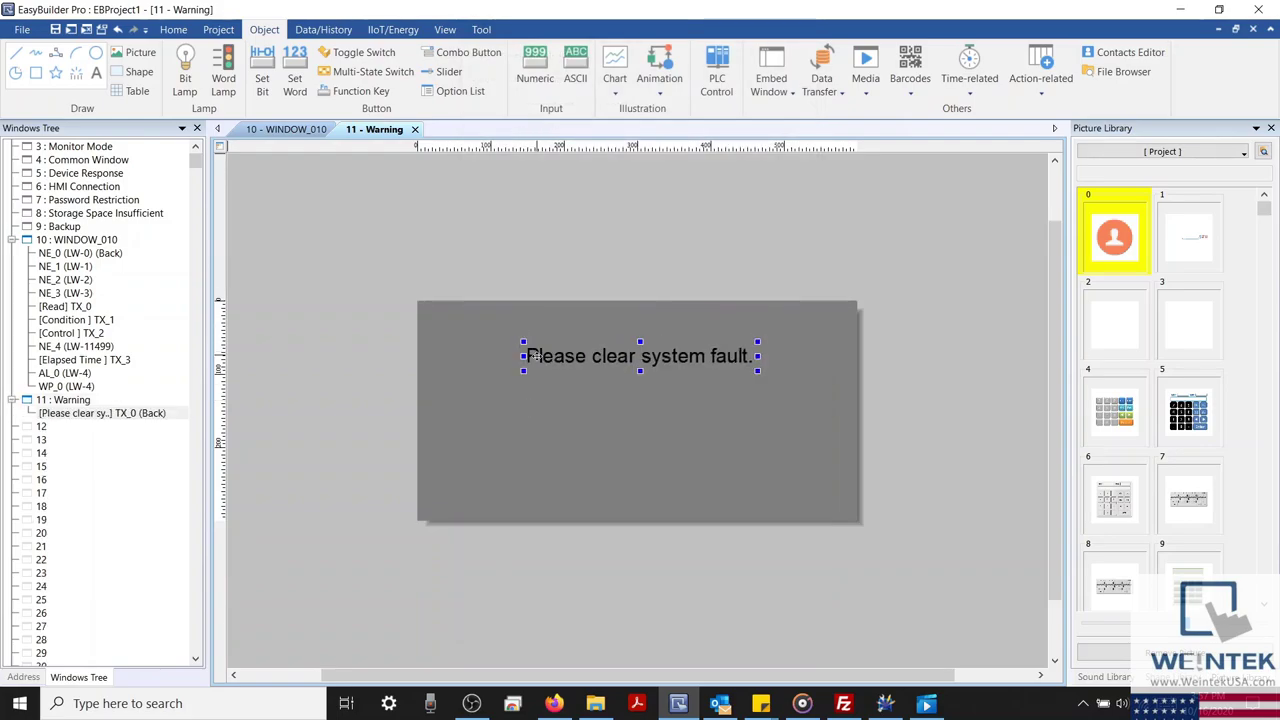
click(492, 271)
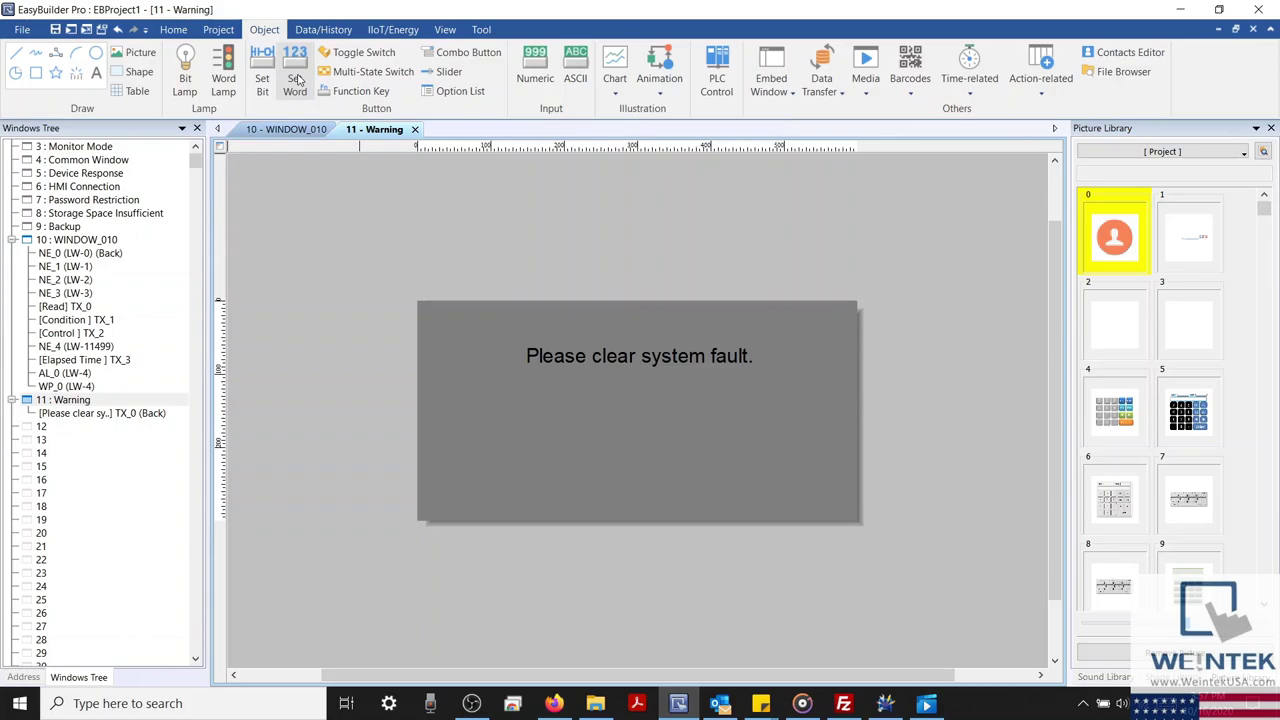
Add a Set Word button labelled 'Close' writing to LW 4 near the window bottom
click(298, 78)
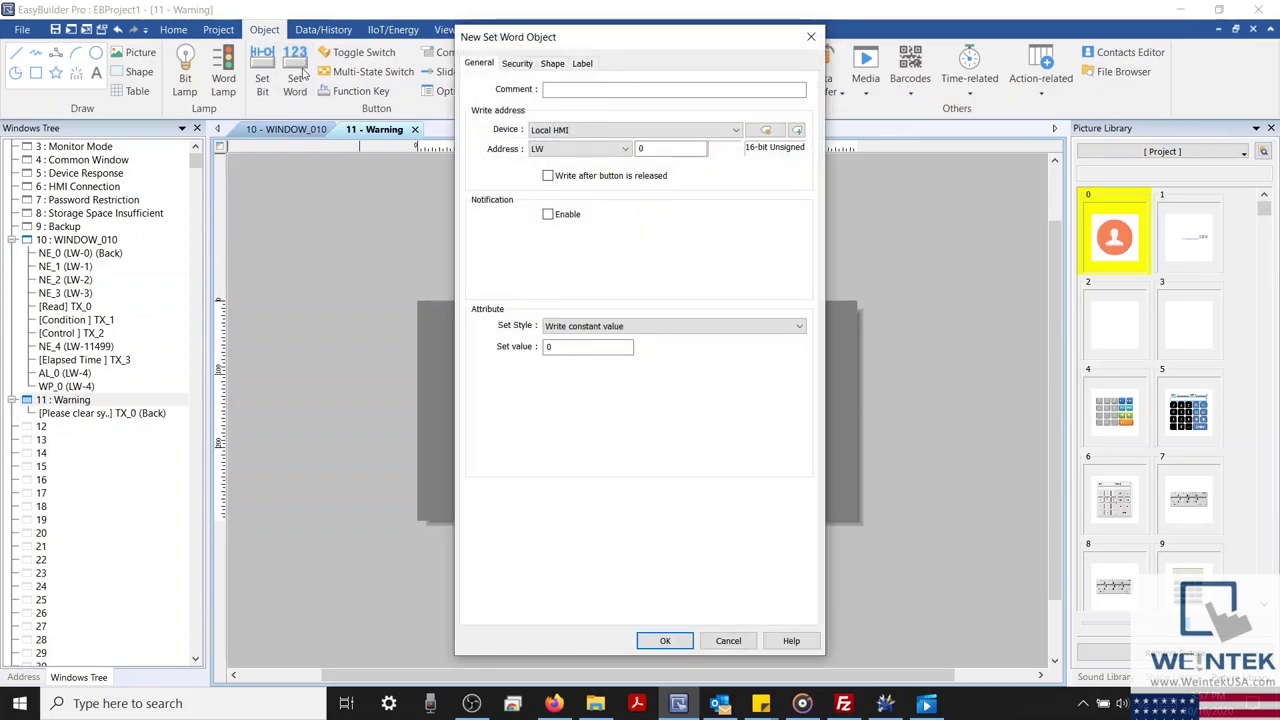
double_click(642, 148)
text(4)
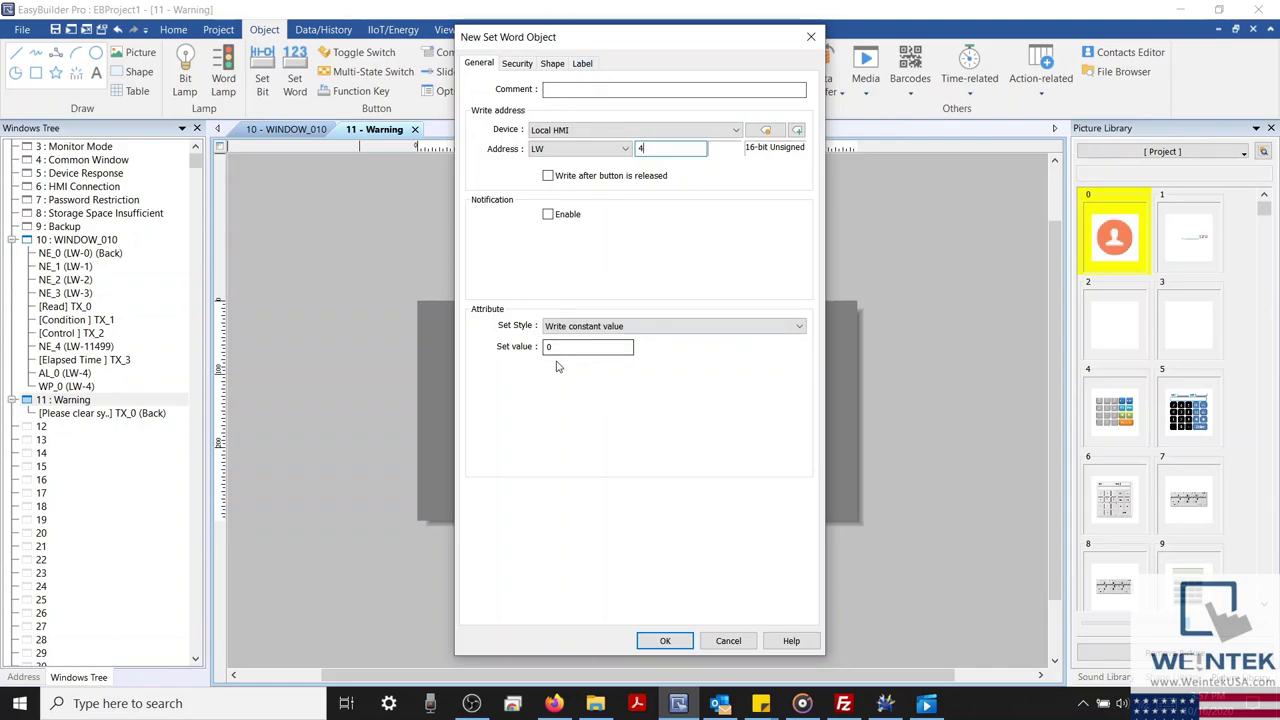
click(583, 63)
click(496, 115)
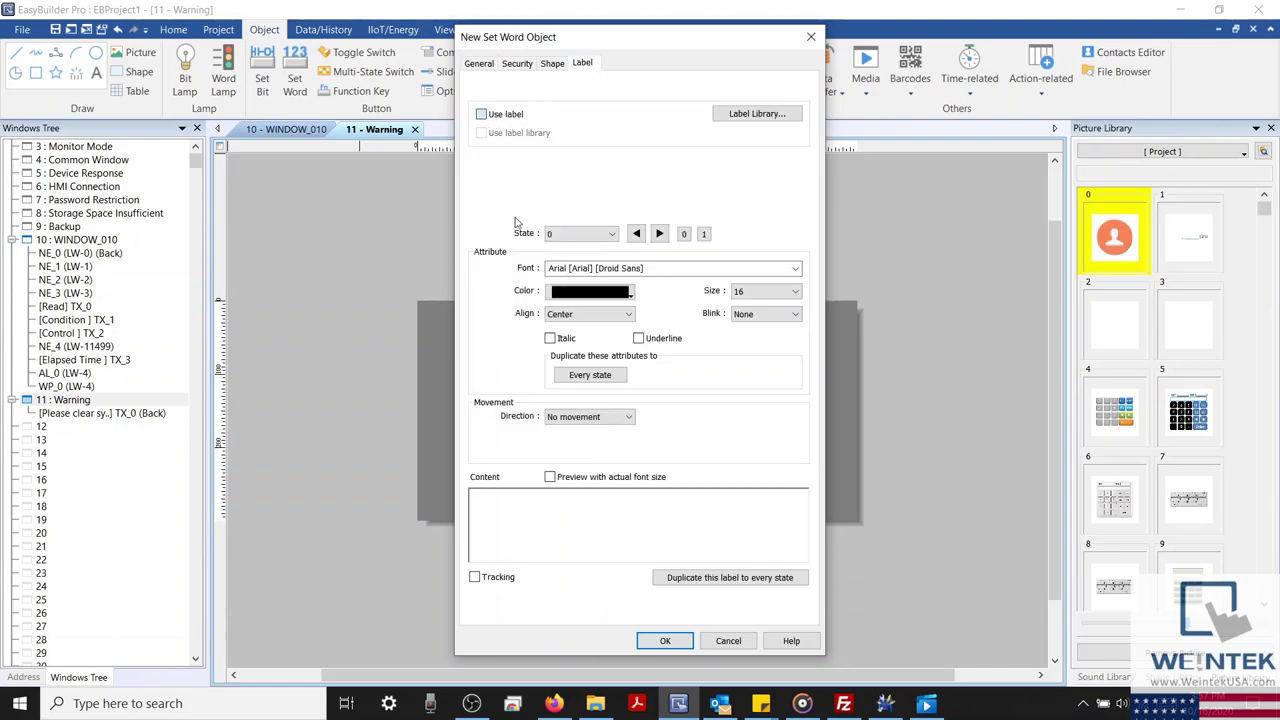
click(594, 538)
text(Close)
click(665, 640)
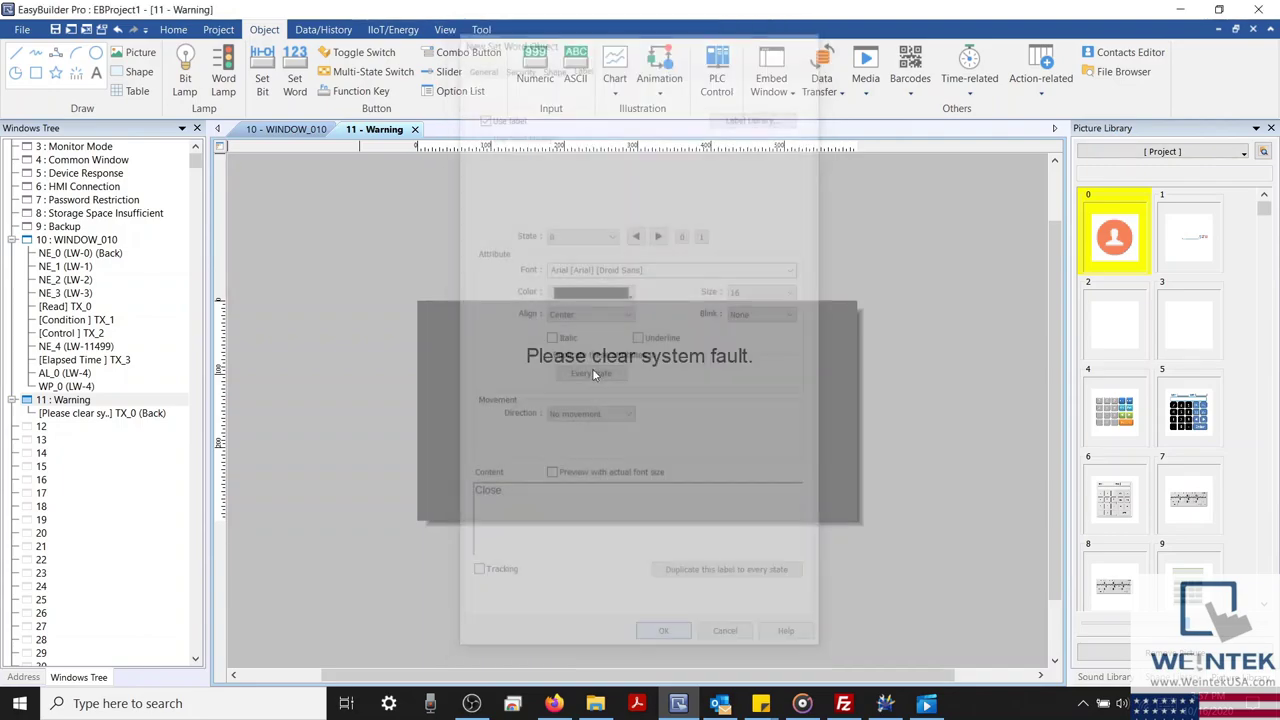
click(583, 471)
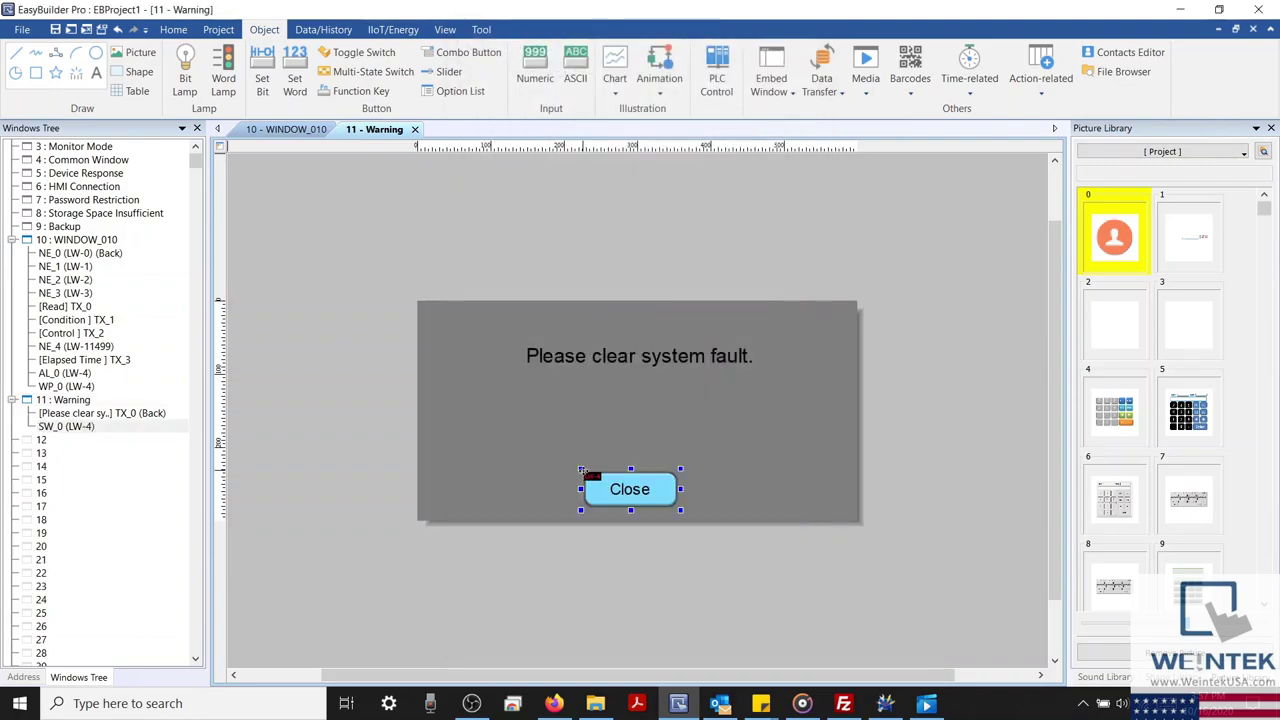
Start the offline simulation and enter 3 as the Read value to raise alarm c 2
click(218, 29)
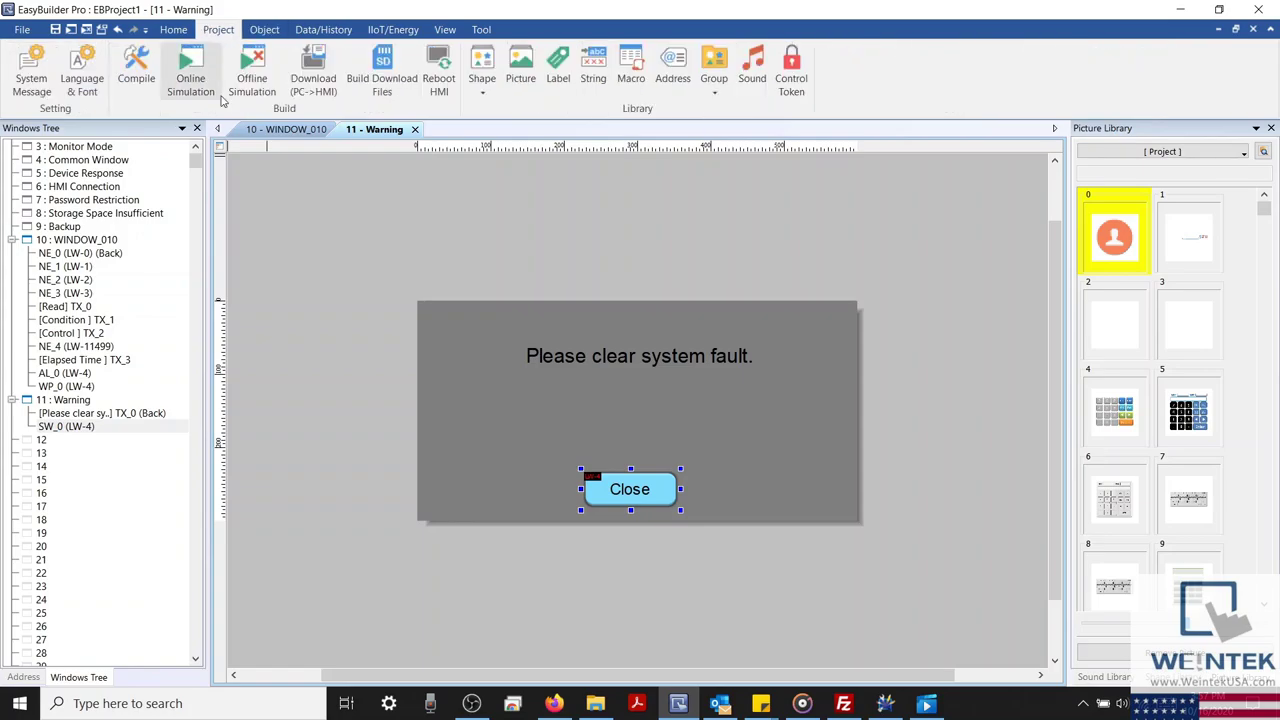
click(256, 80)
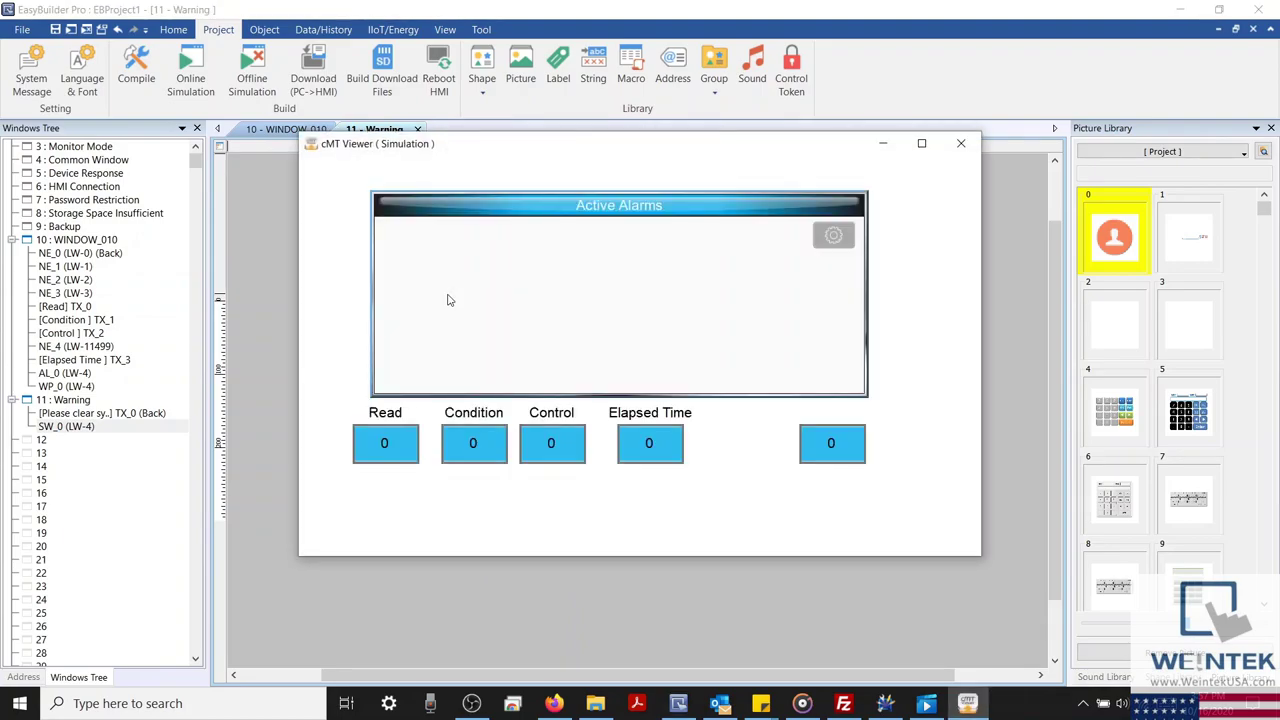
click(473, 443)
click(397, 450)
text(3)
key(Return)
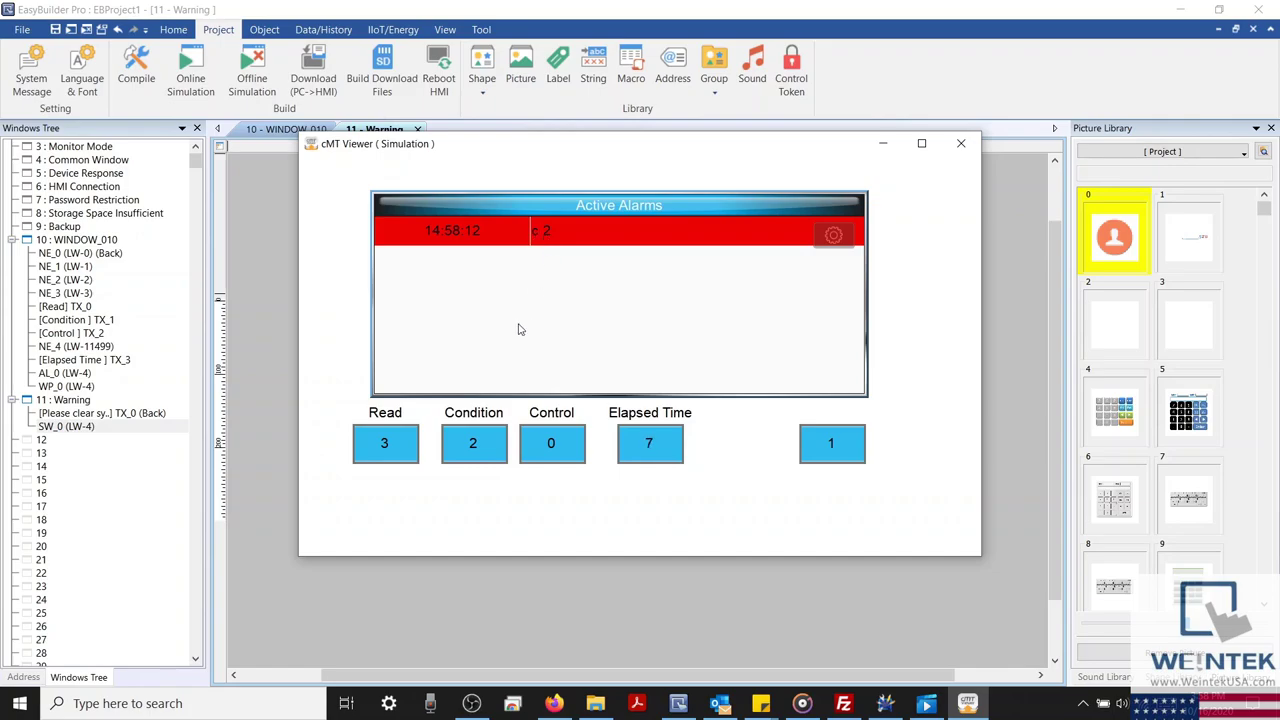
Change the simulated Read value to 4, then click the Elapsed Time box
click(386, 444)
click(651, 444)
click(657, 473)
Acknowledge the red alarm row, close the Warning popup, and switch to Outlook
click(545, 238)
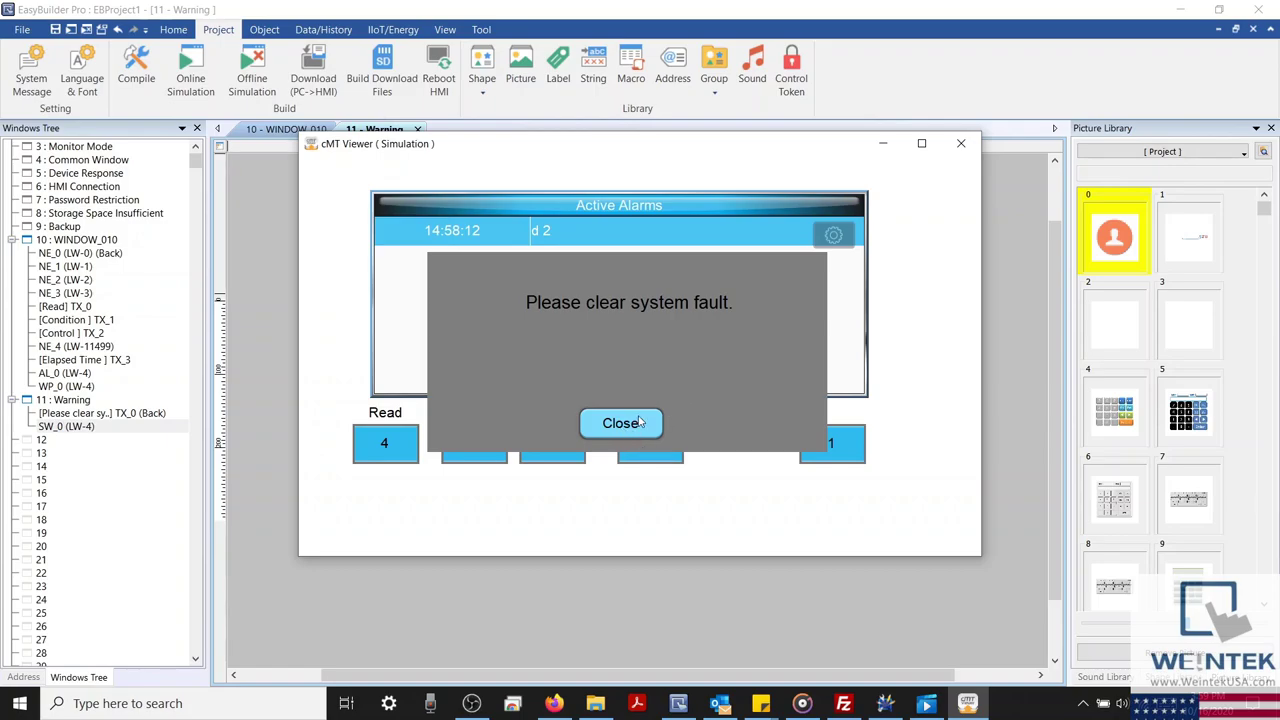
click(624, 423)
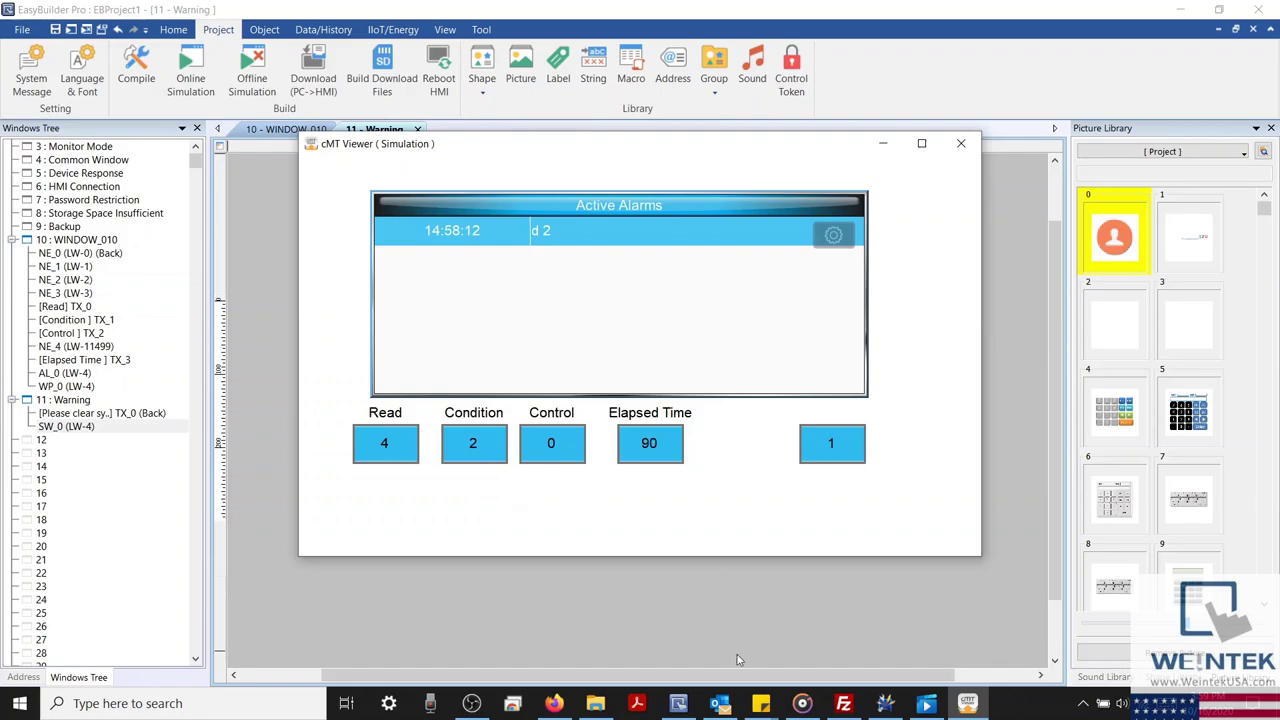
click(719, 705)
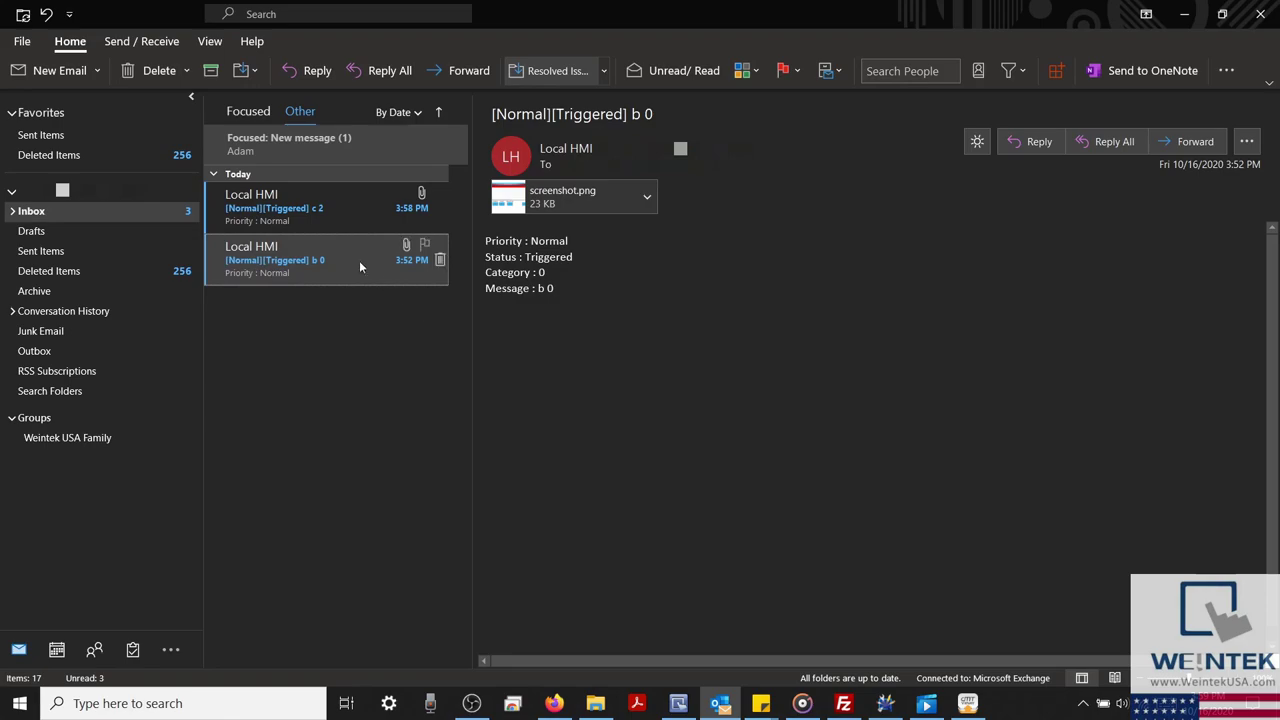
click(341, 222)
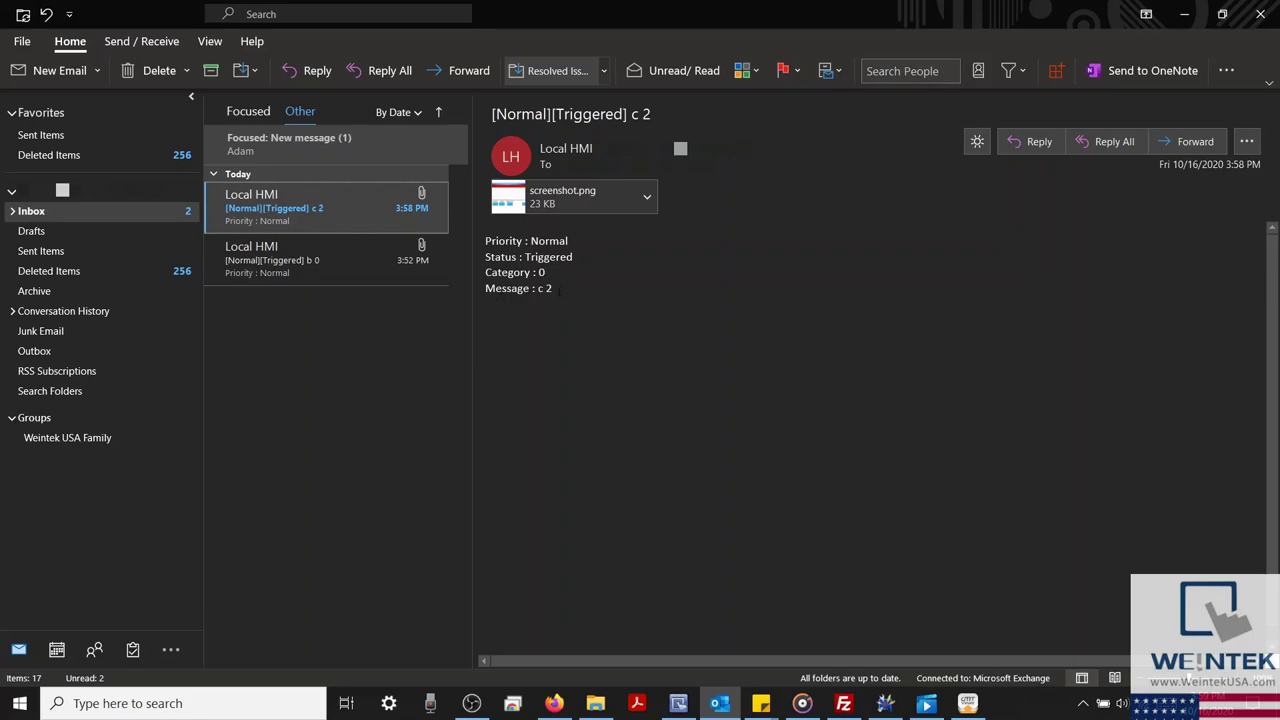
double_click(543, 212)
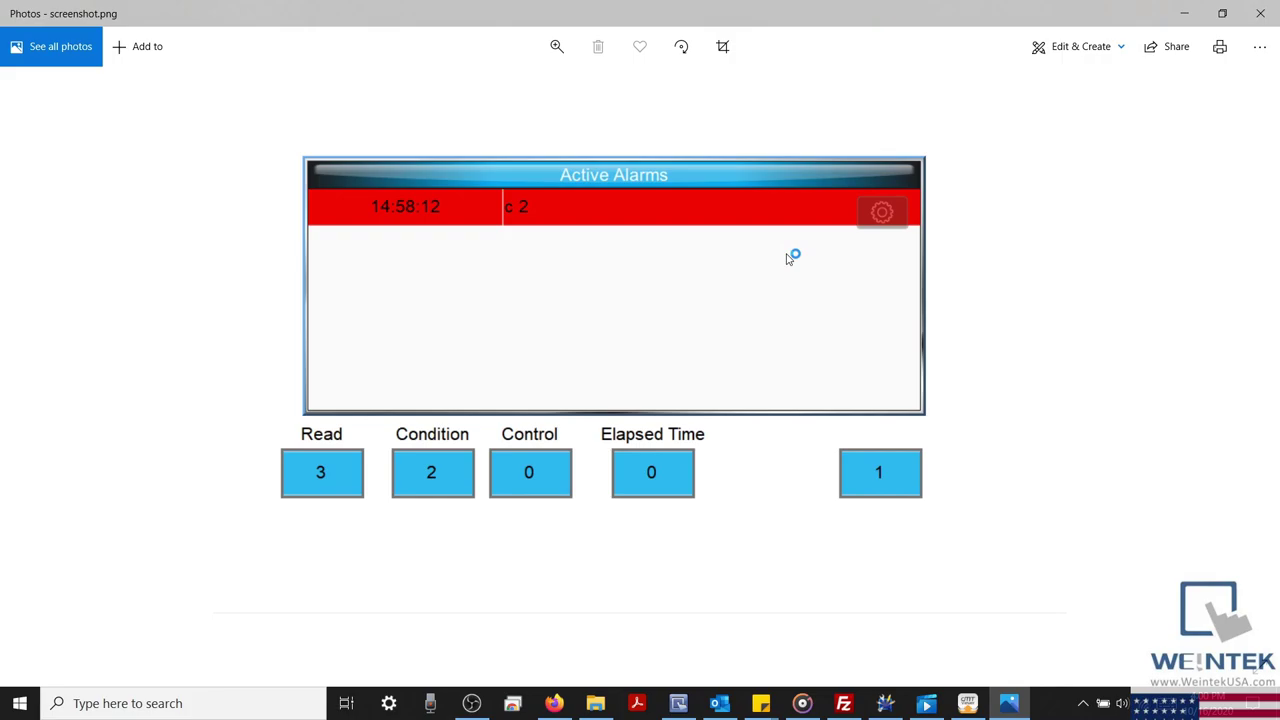
click(1260, 13)
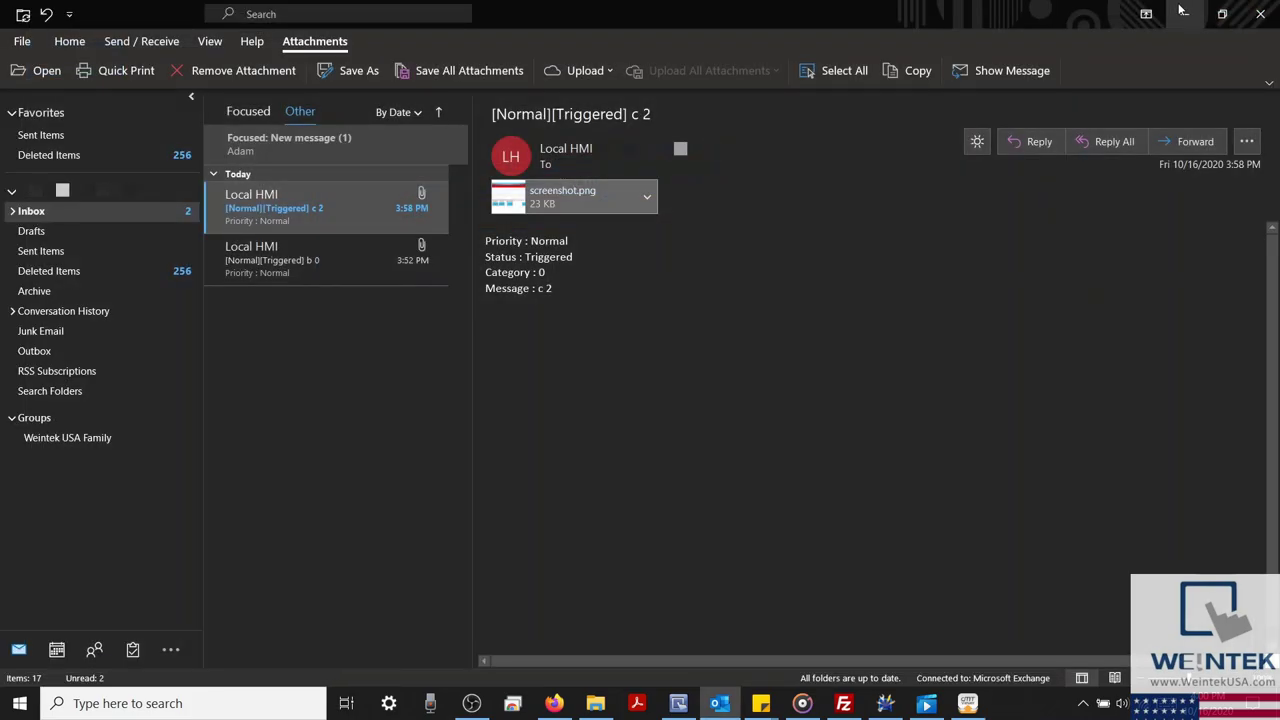
Minimize Outlook to bring back the simulation and click the Control value box
click(1183, 12)
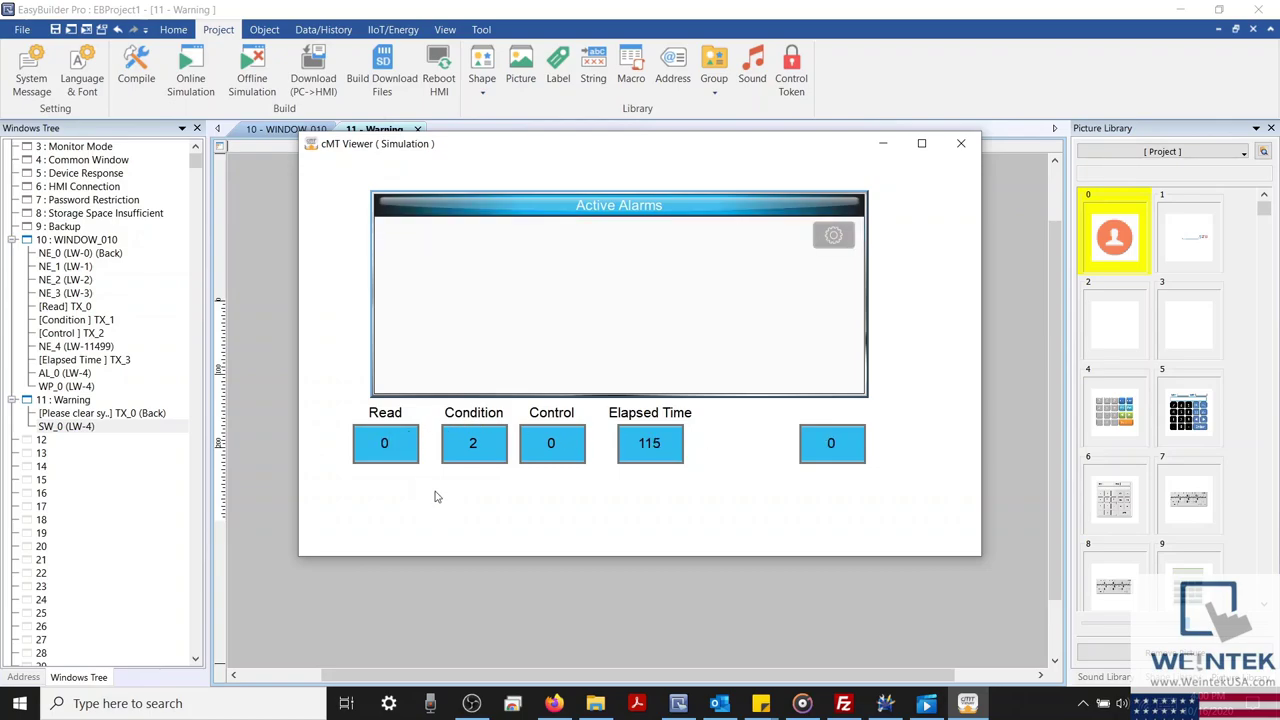
click(551, 445)
In File Explorer, go to C:\EBpro\usb1\hostname\eventlog and select the event file
click(595, 703)
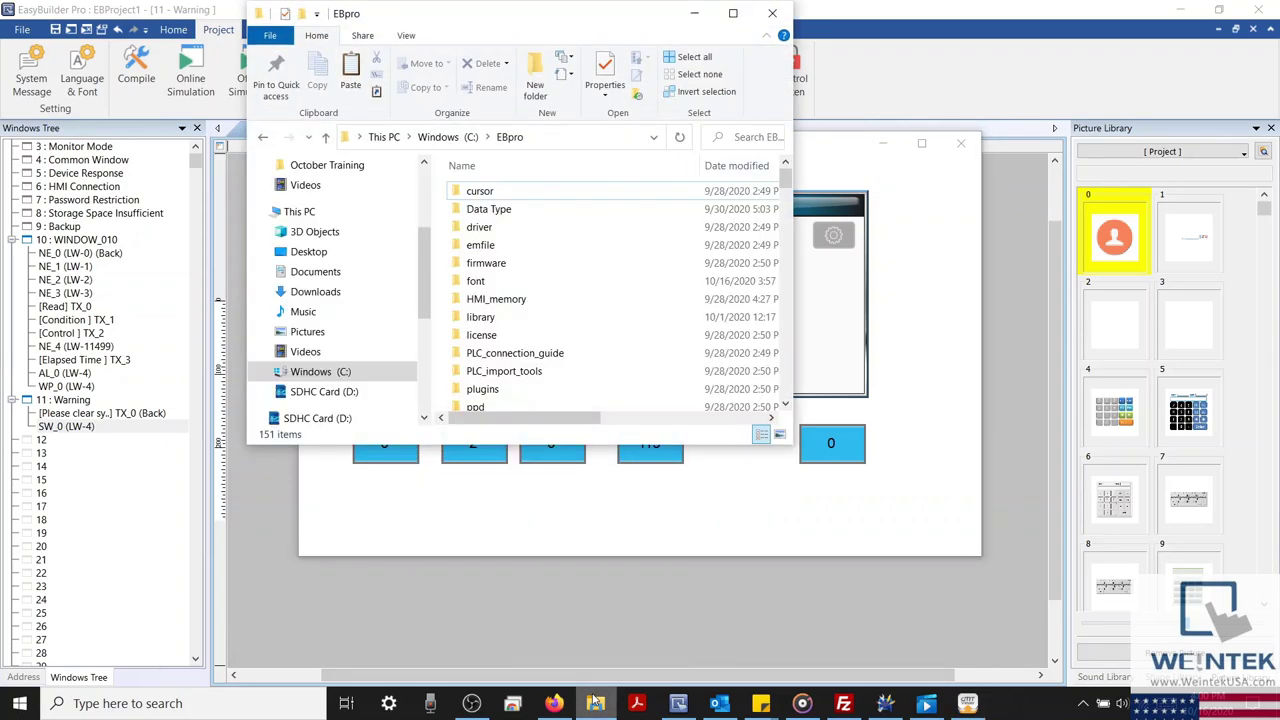
scroll(500, 352, down, 3)
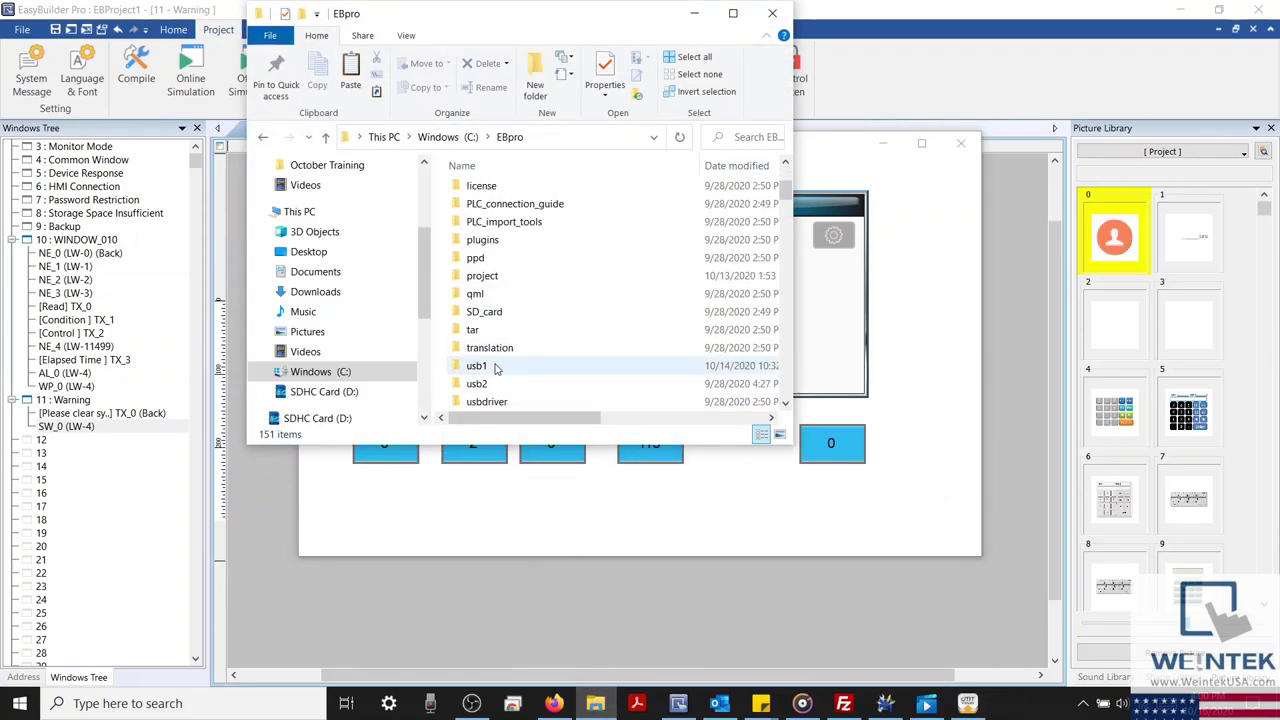
click(497, 367)
double_click(495, 368)
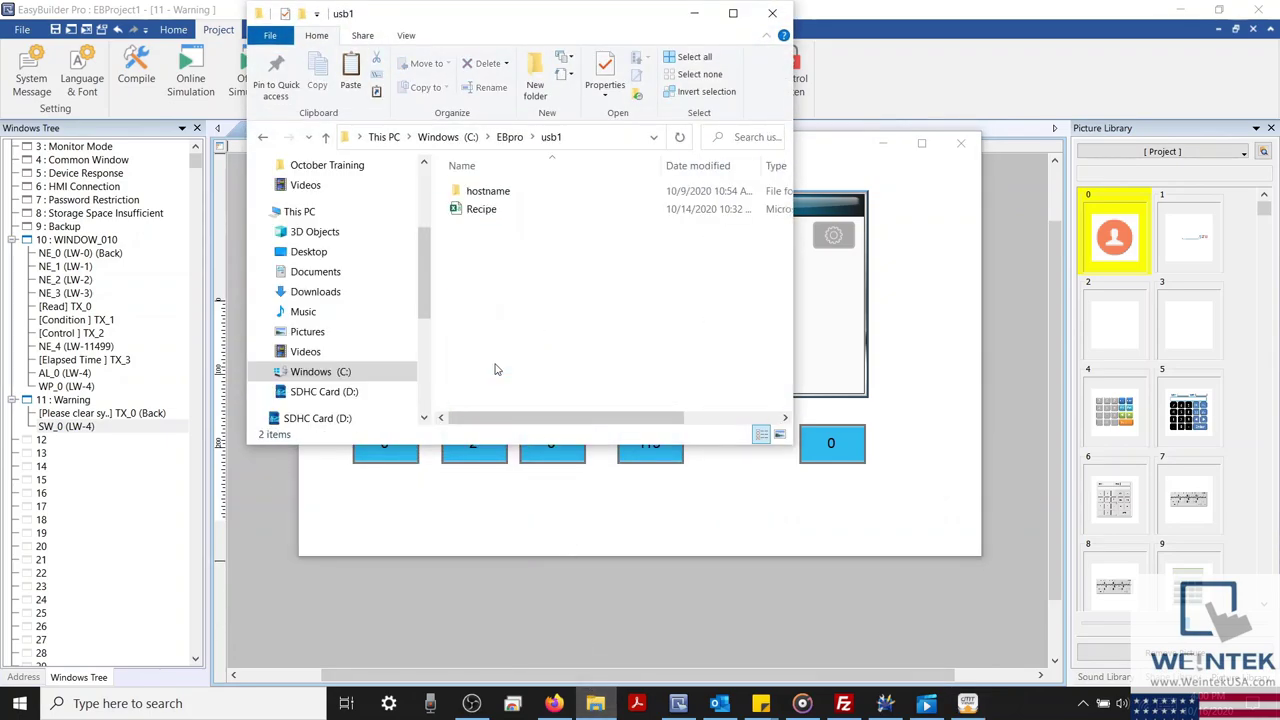
double_click(488, 192)
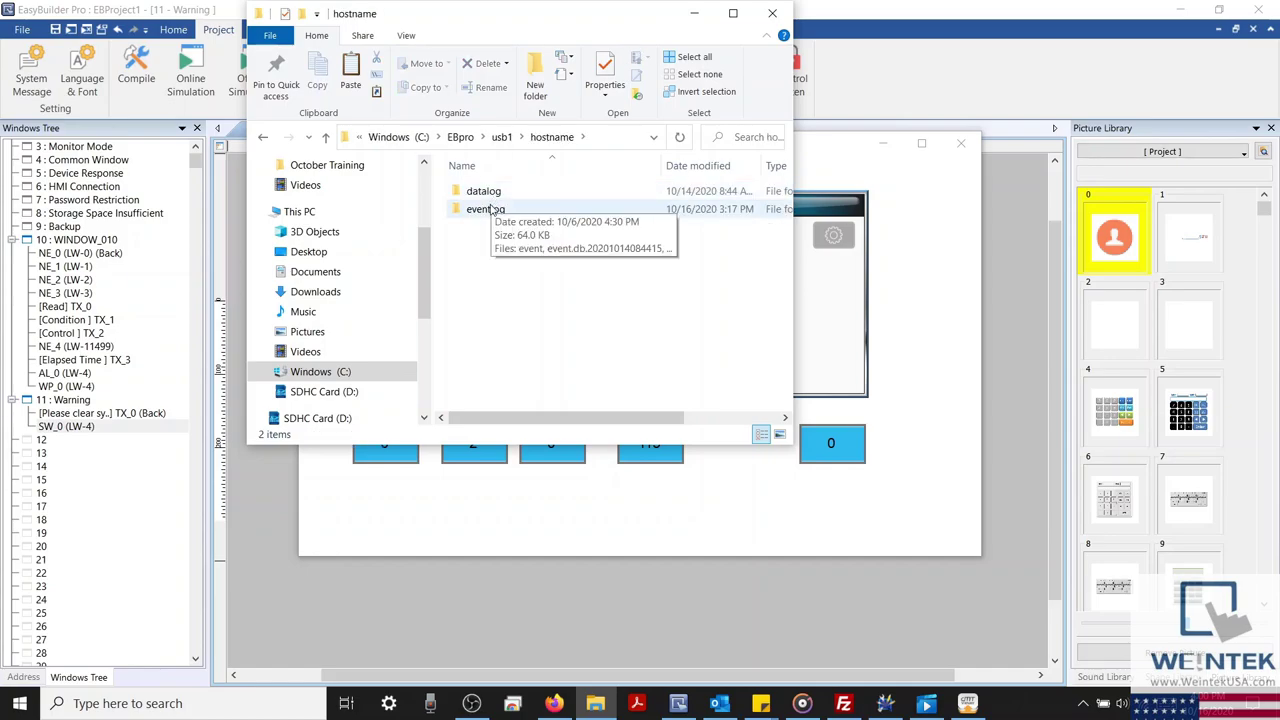
double_click(490, 210)
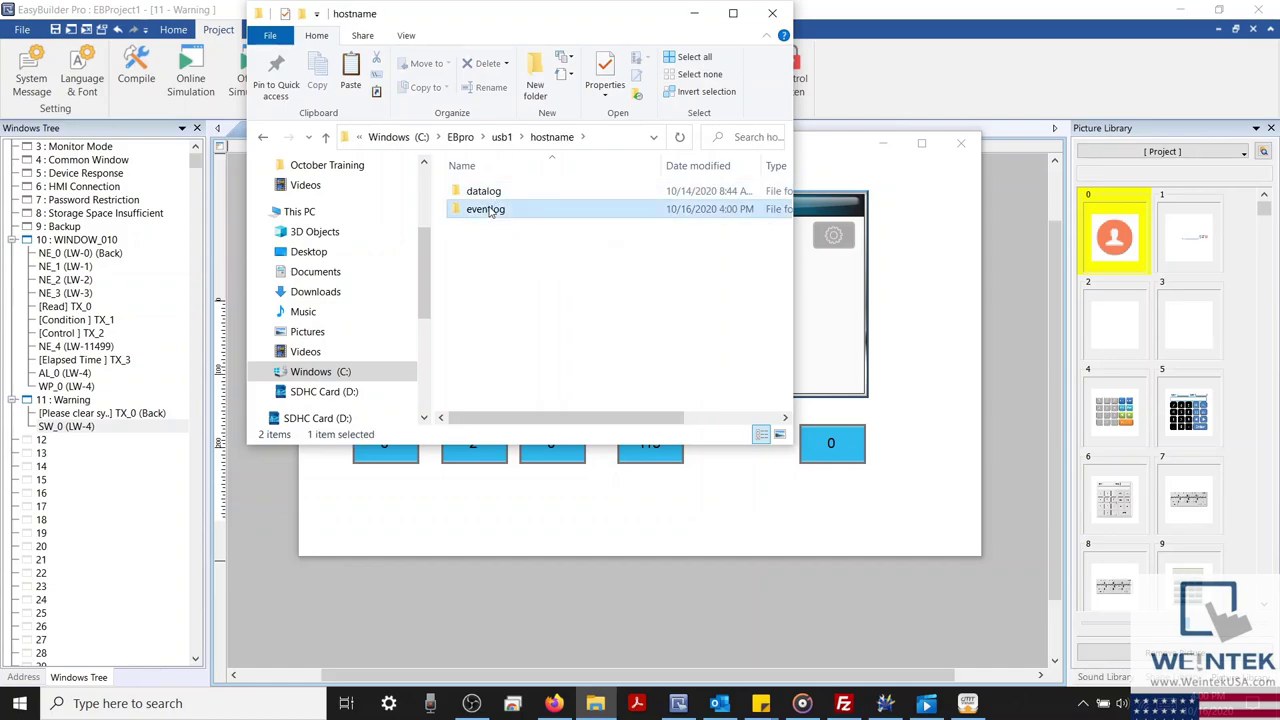
click(490, 194)
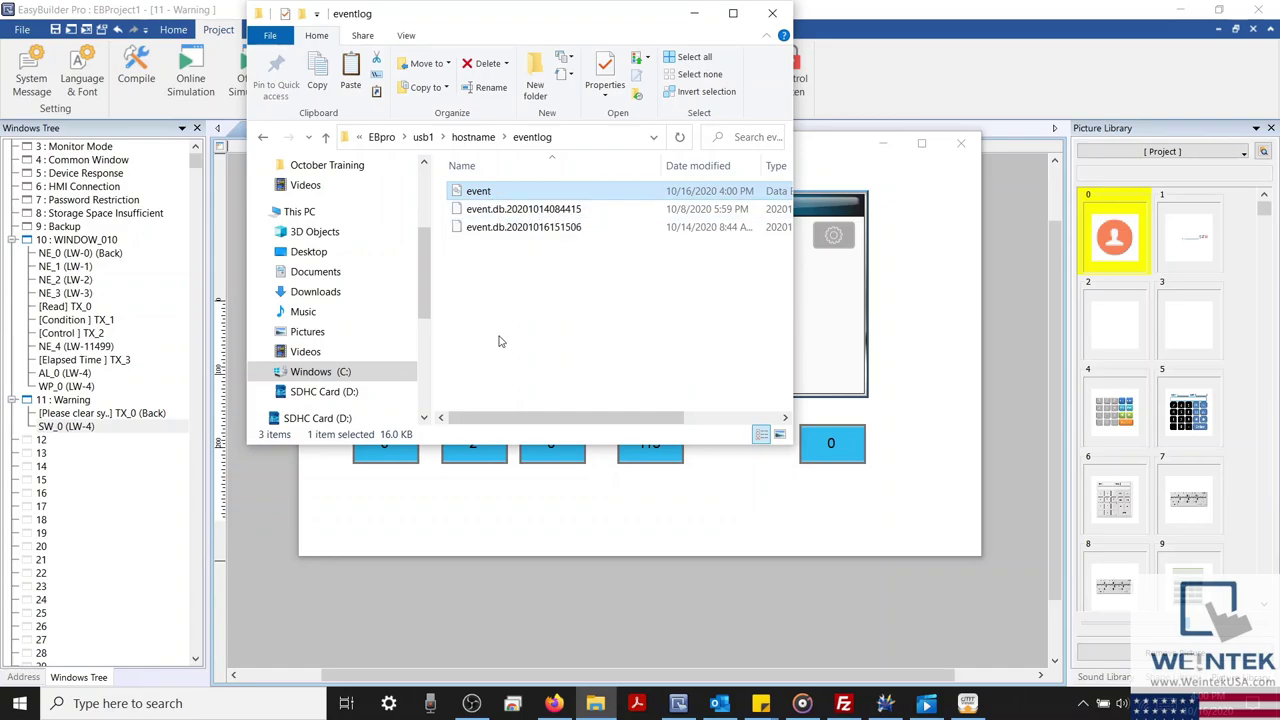
click(885, 703)
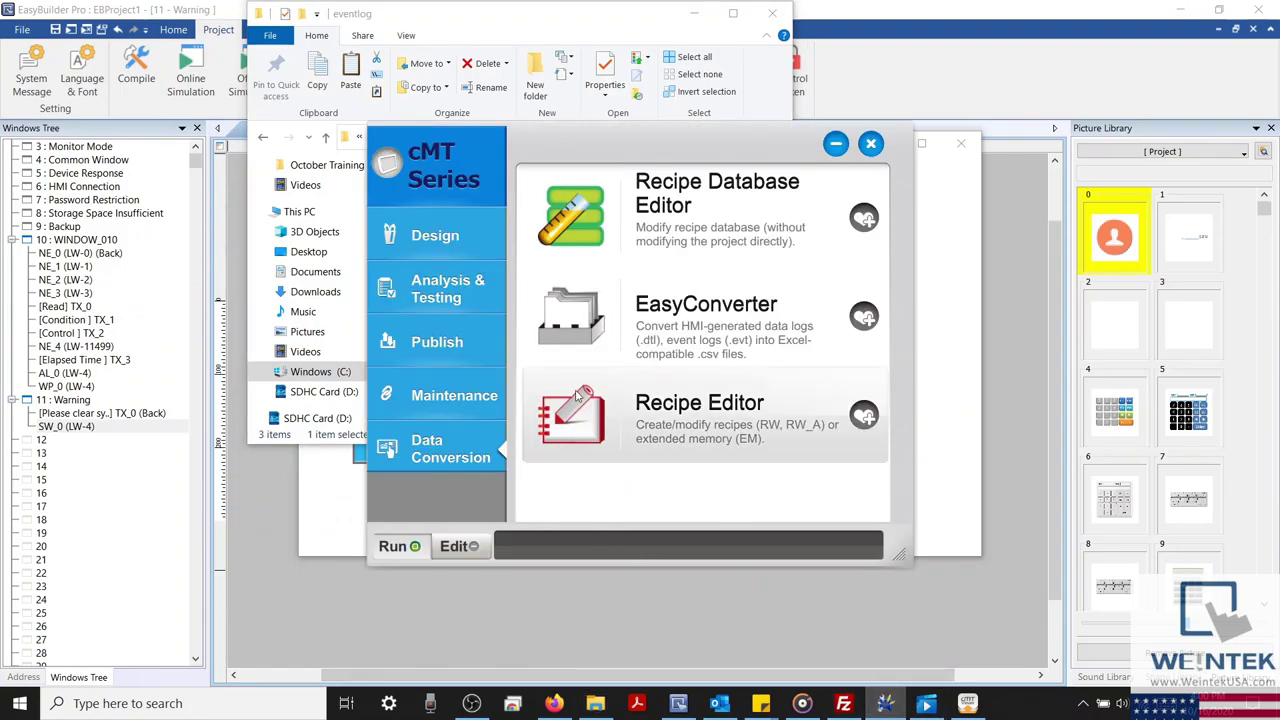
Launch EasyConverter and open the event file from C:\EBpro\usb1\hostname\eventlog
click(634, 317)
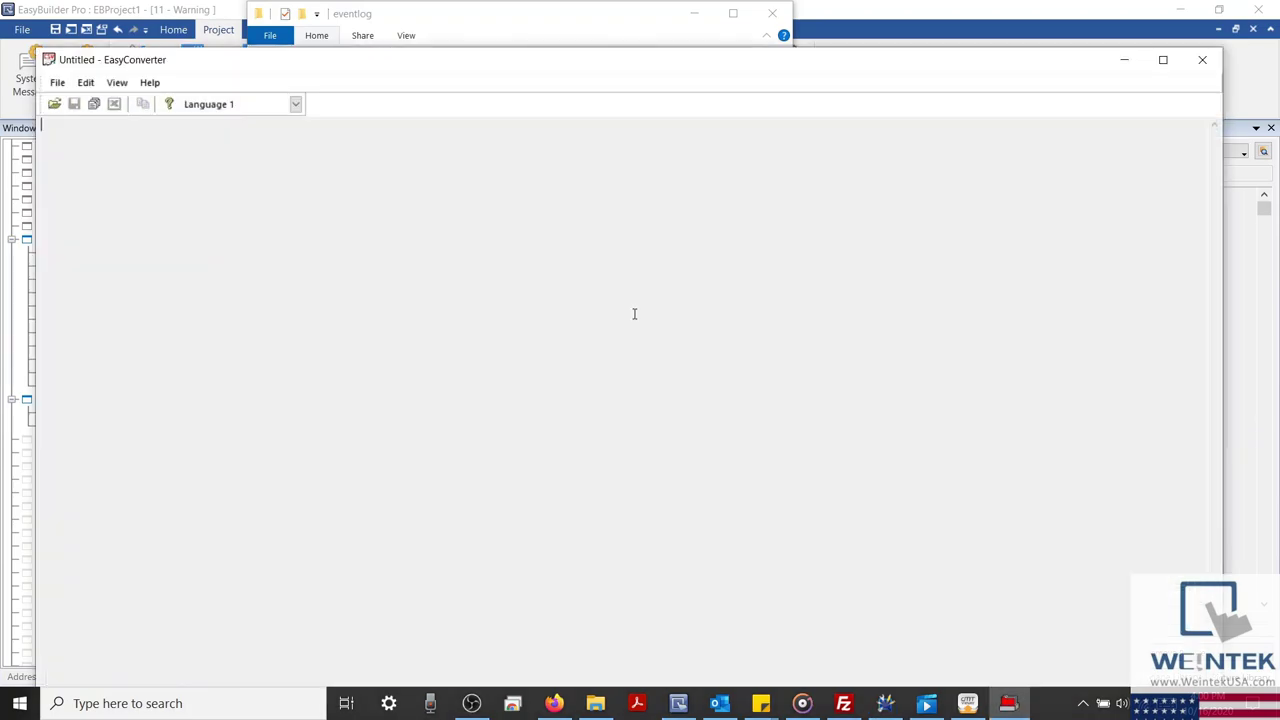
click(55, 105)
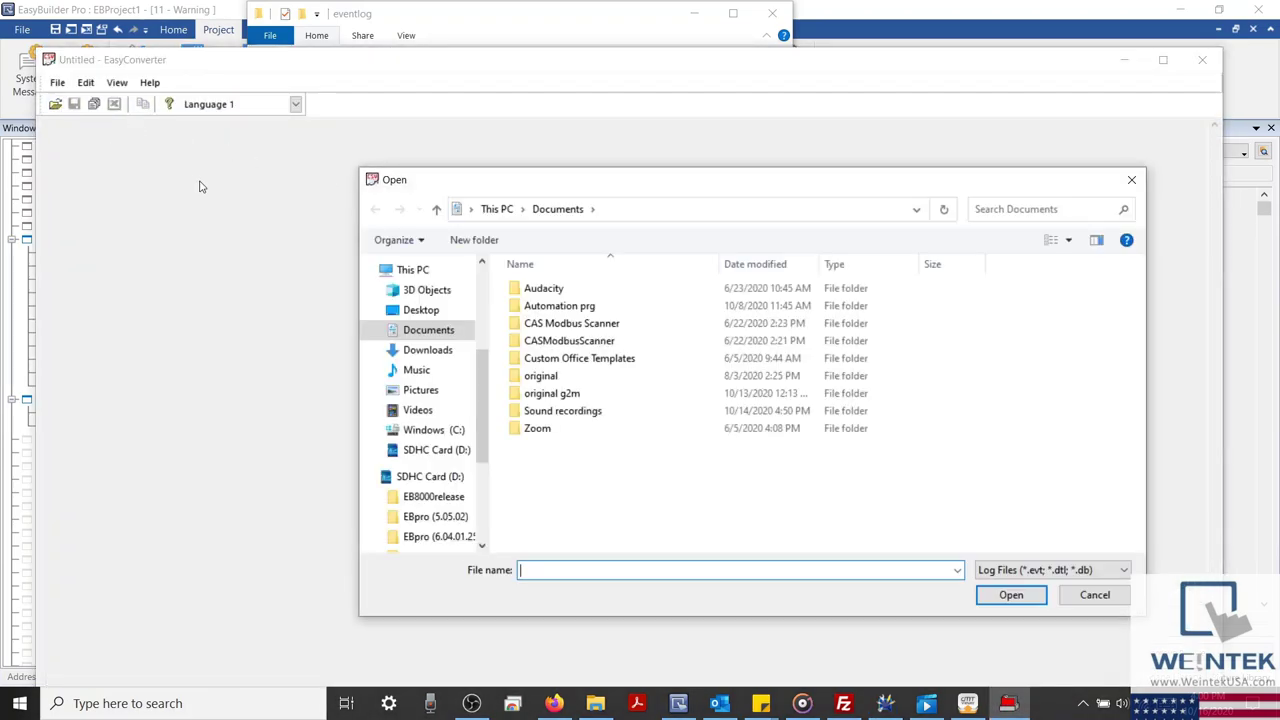
click(430, 430)
double_click(537, 323)
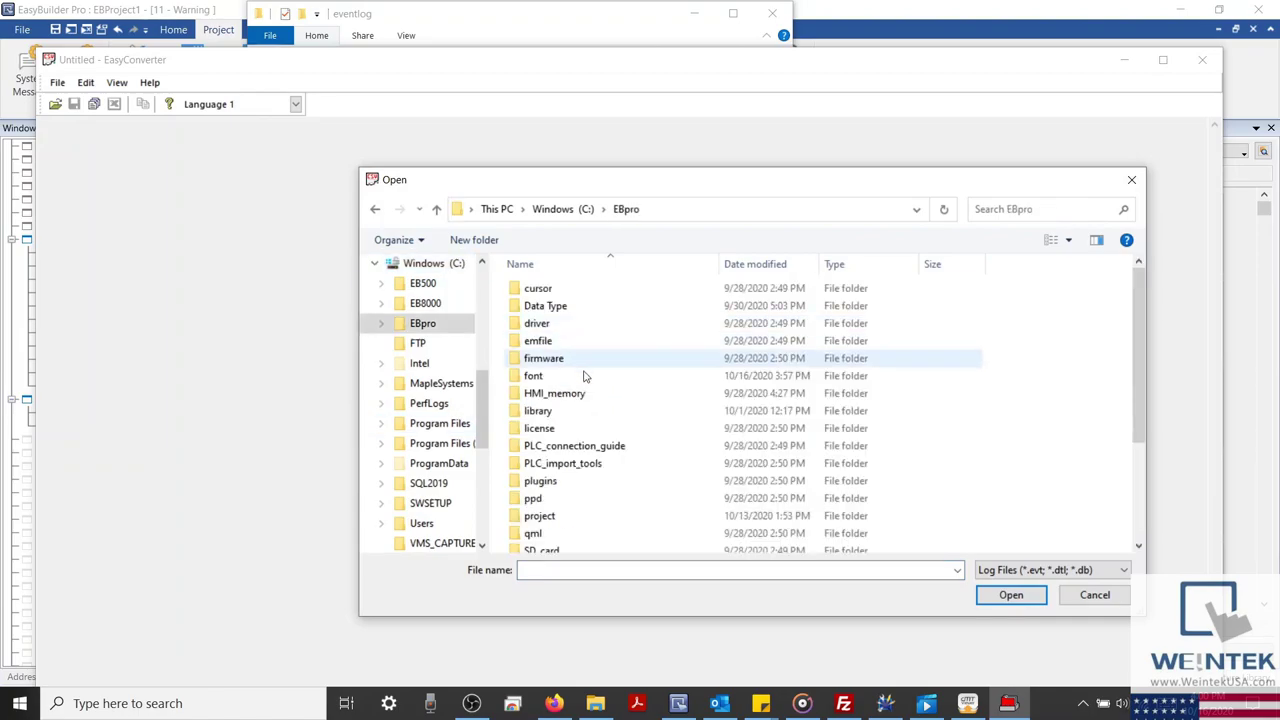
scroll(585, 420, down, 2)
double_click(540, 508)
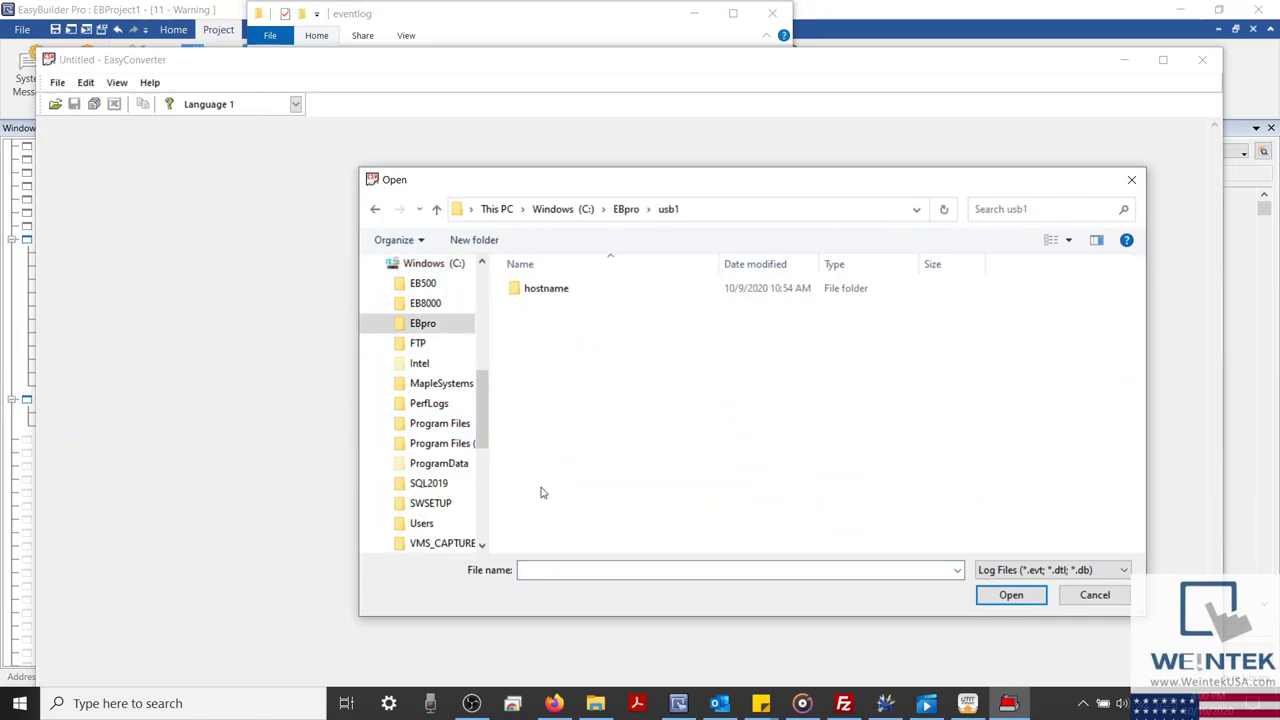
double_click(541, 288)
double_click(546, 306)
click(546, 290)
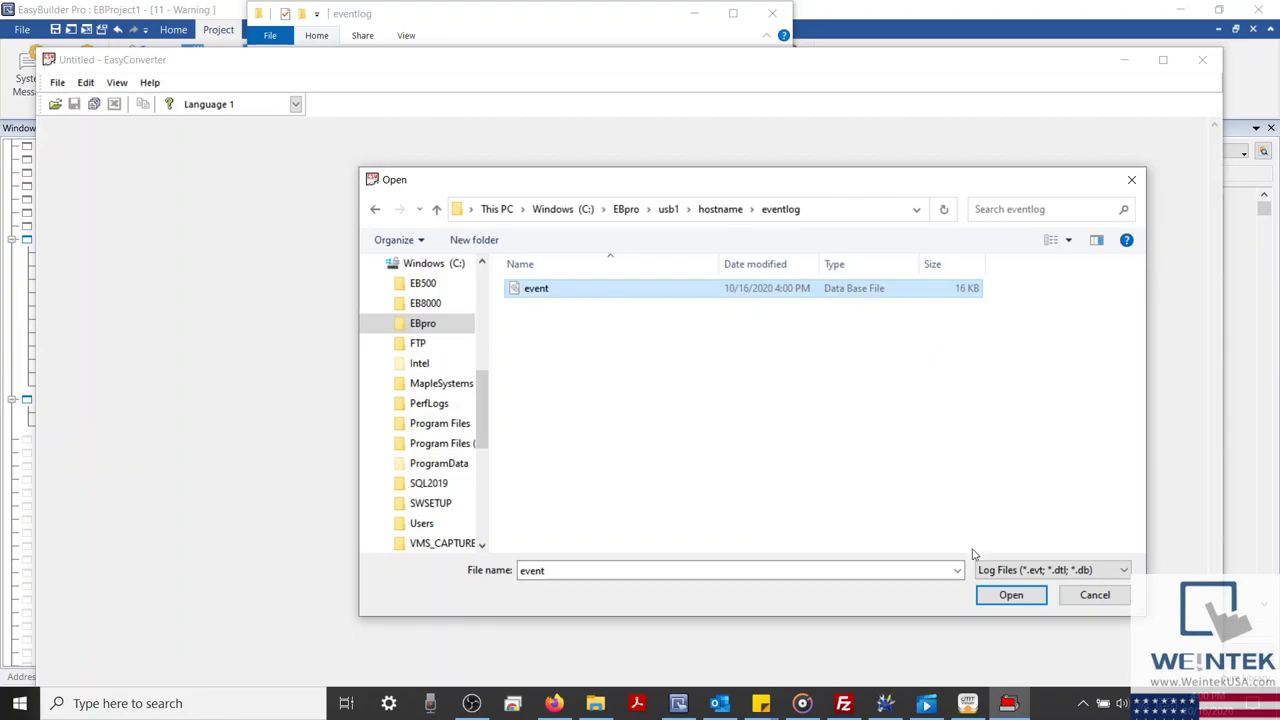
click(1008, 595)
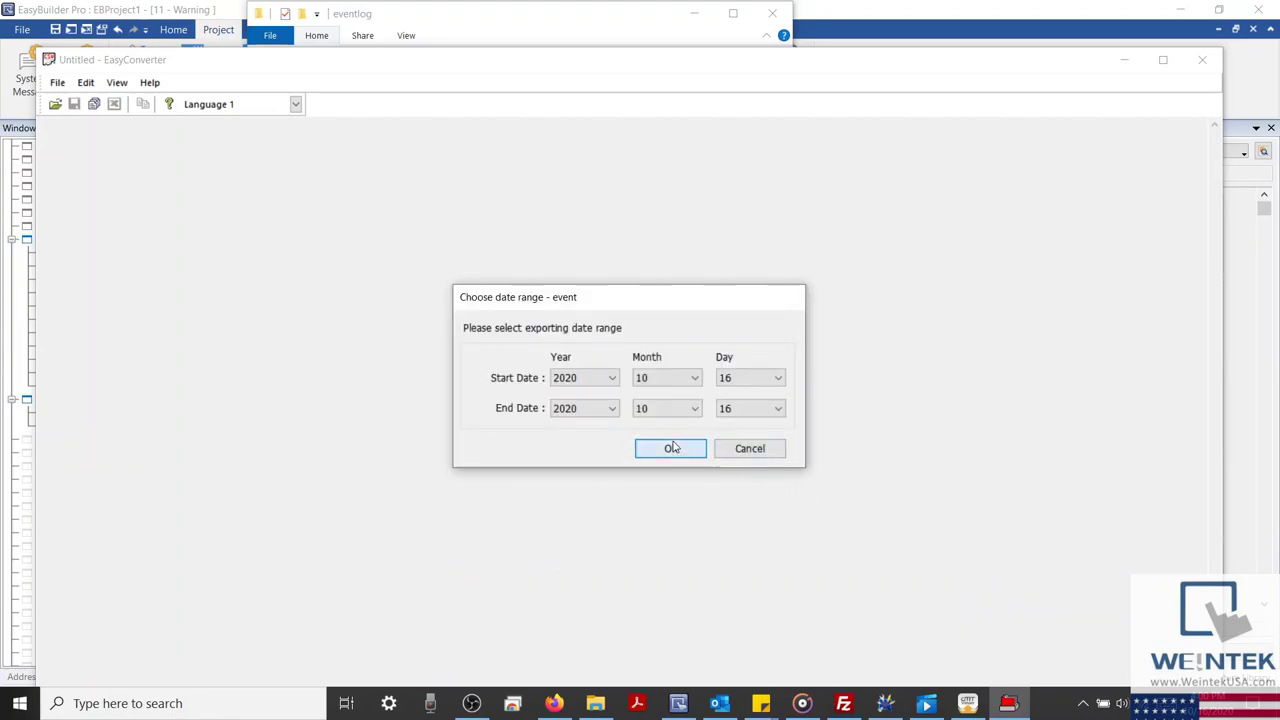
Accept the 10/16/2020 date range and Language 1, then export the records to Excel
click(670, 447)
click(618, 418)
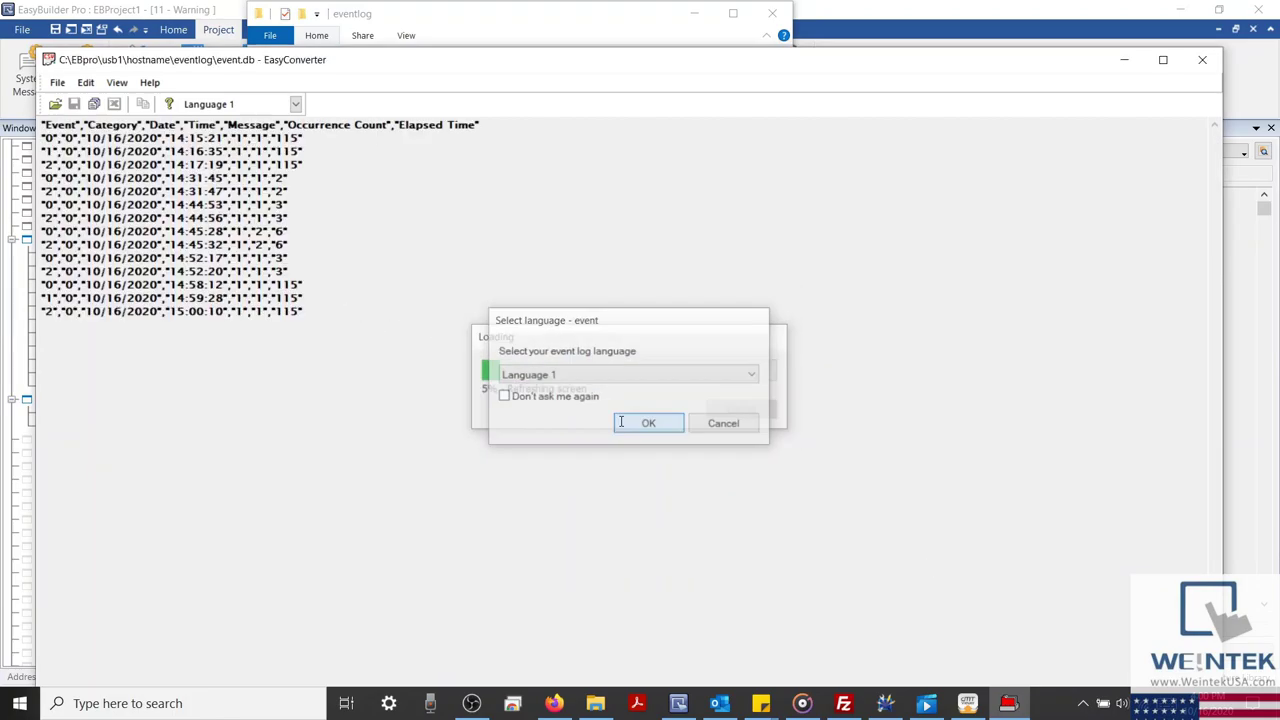
click(114, 104)
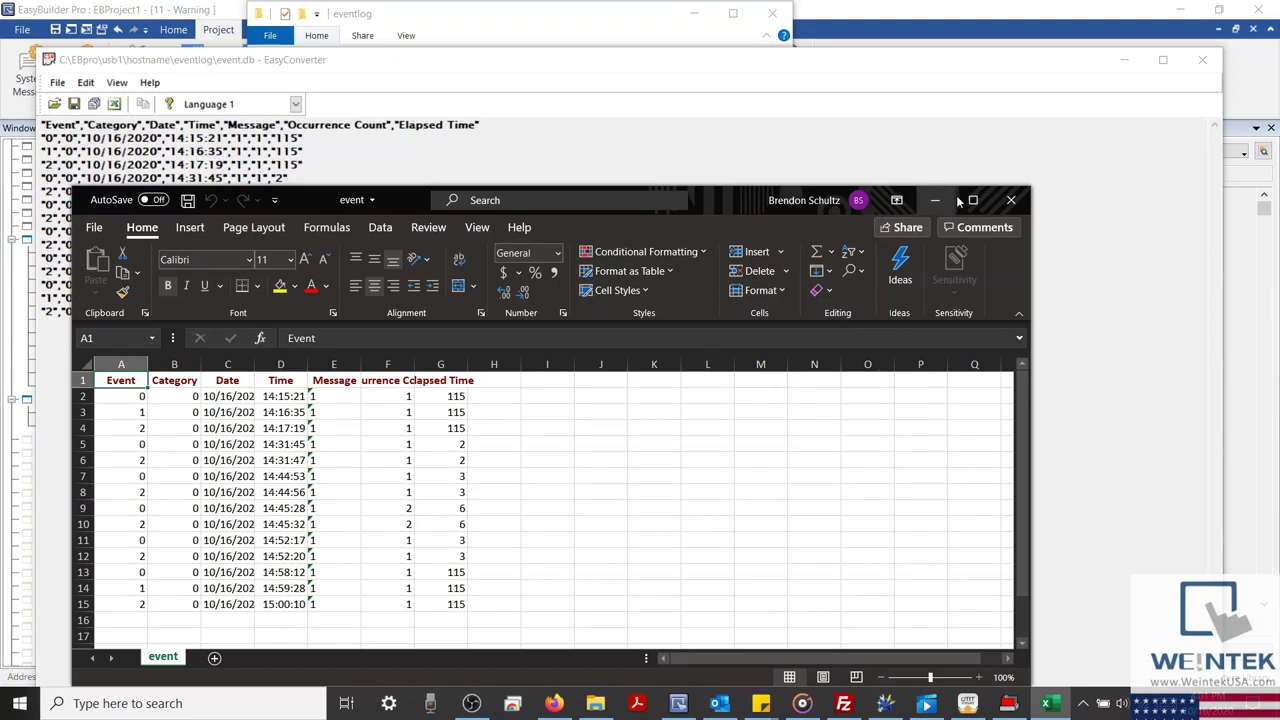
Maximize the exported workbook, widen column D so times show fully, and switch to Firefox
click(972, 200)
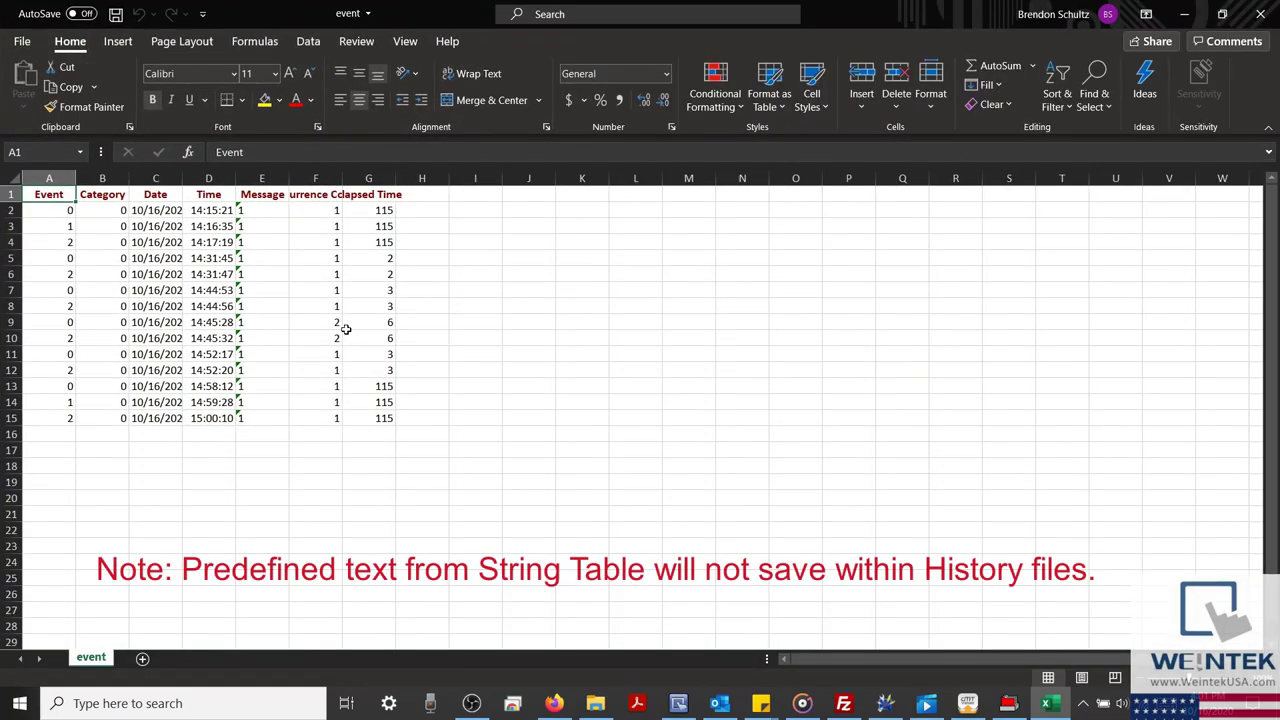
drag(236, 180, 254, 180)
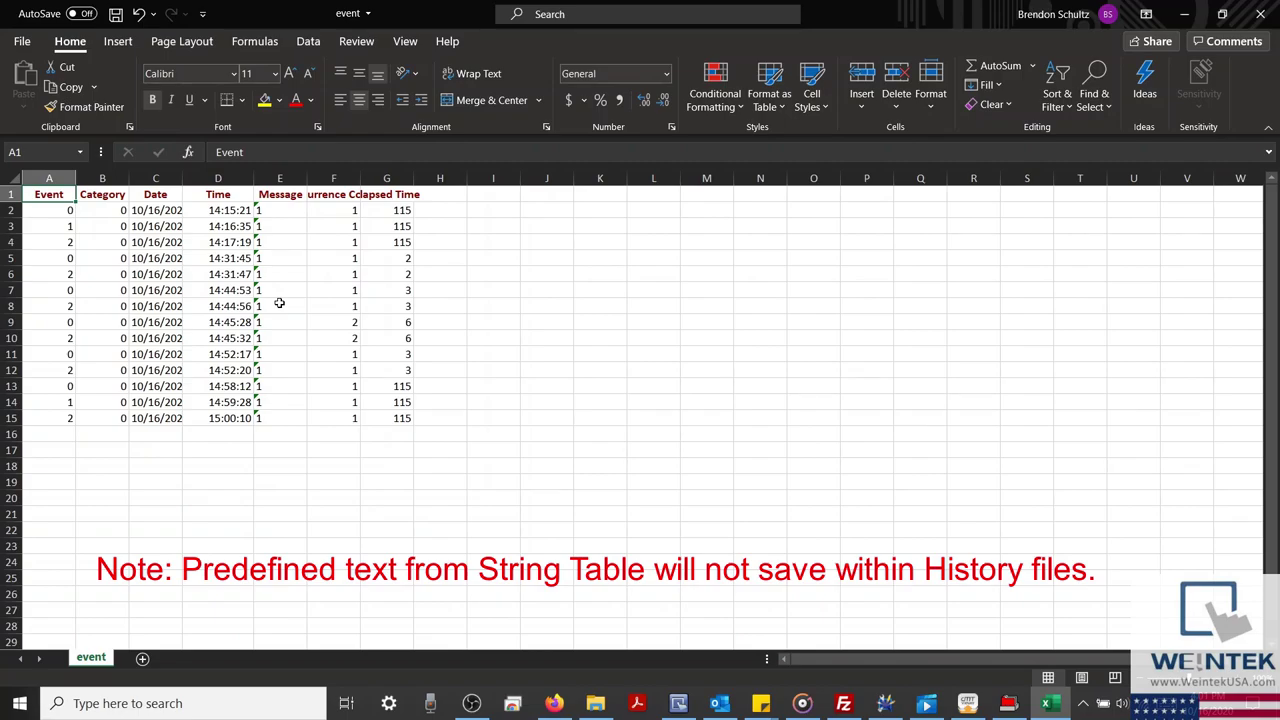
click(548, 706)
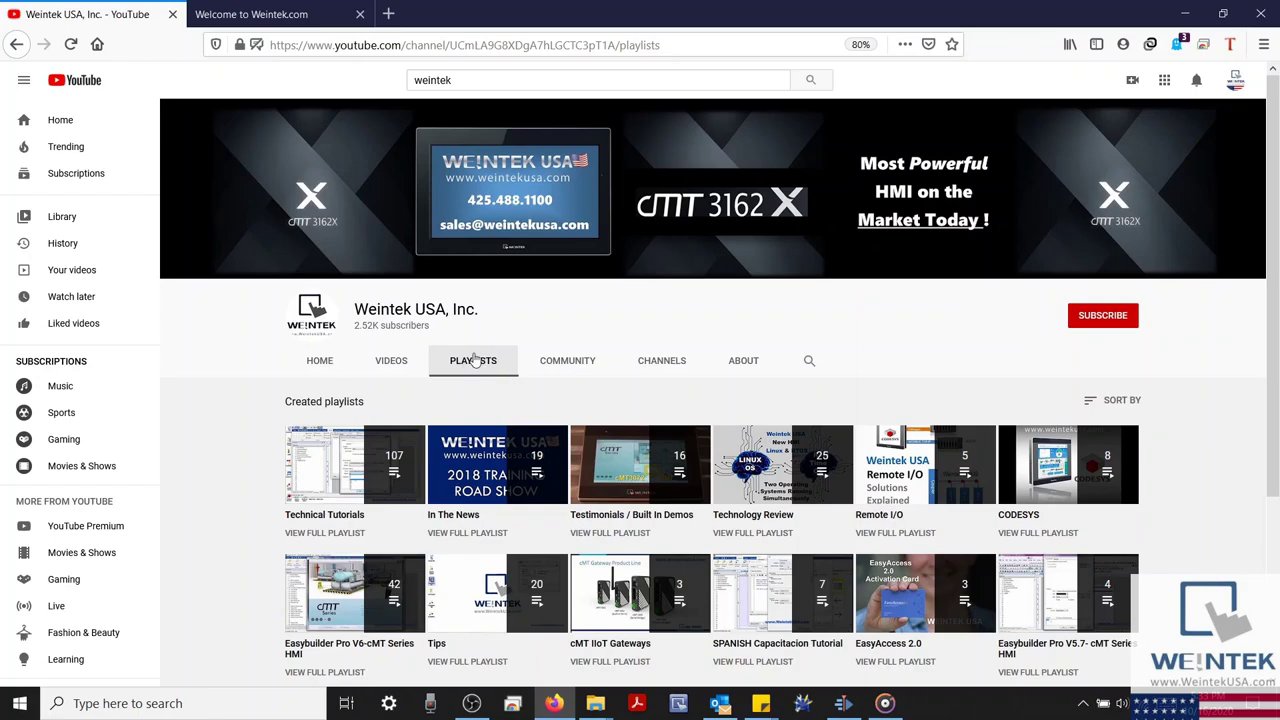
Switch to the Welcome to Weintek.com tab and scroll down to the EasyConverter 2.0.1.1 download
click(300, 14)
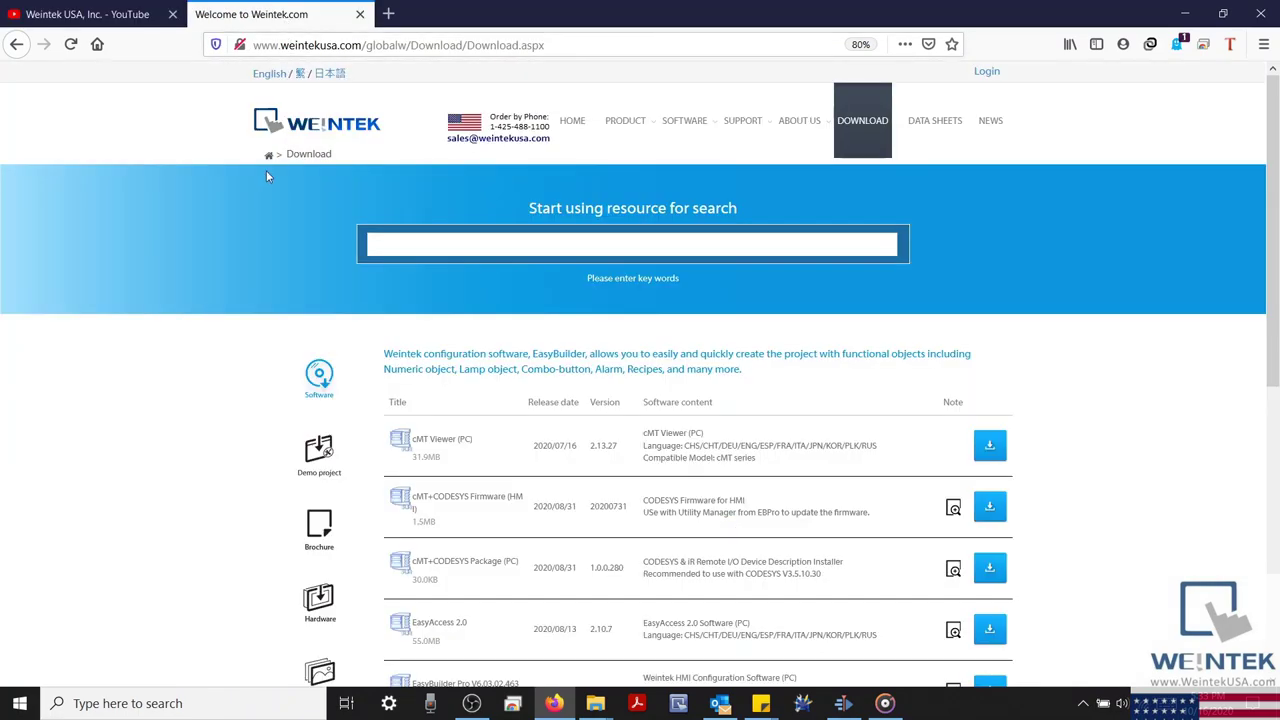
scroll(255, 327, down, 3)
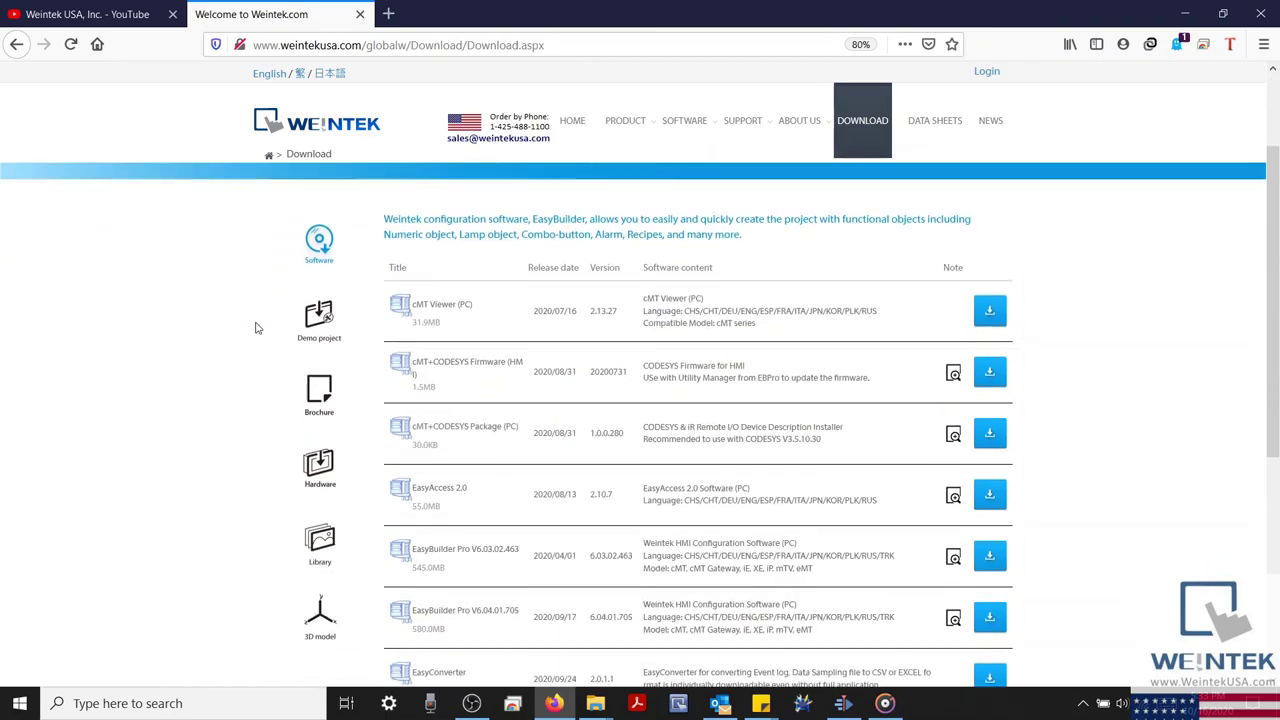